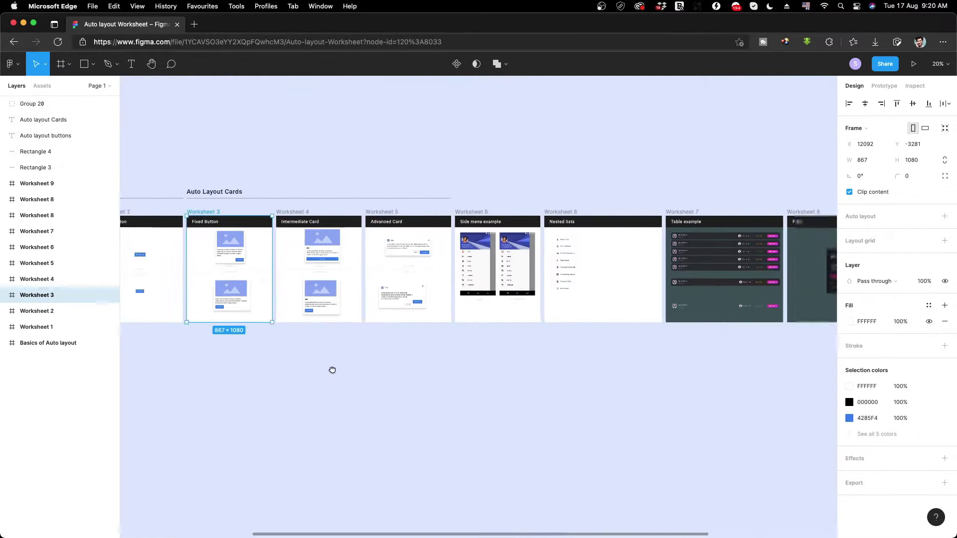
Zoom in and pan past Basics and Simple Button to the Fixed Button worksheet's finished card.
left_click_drag(332, 370, 735, 379)
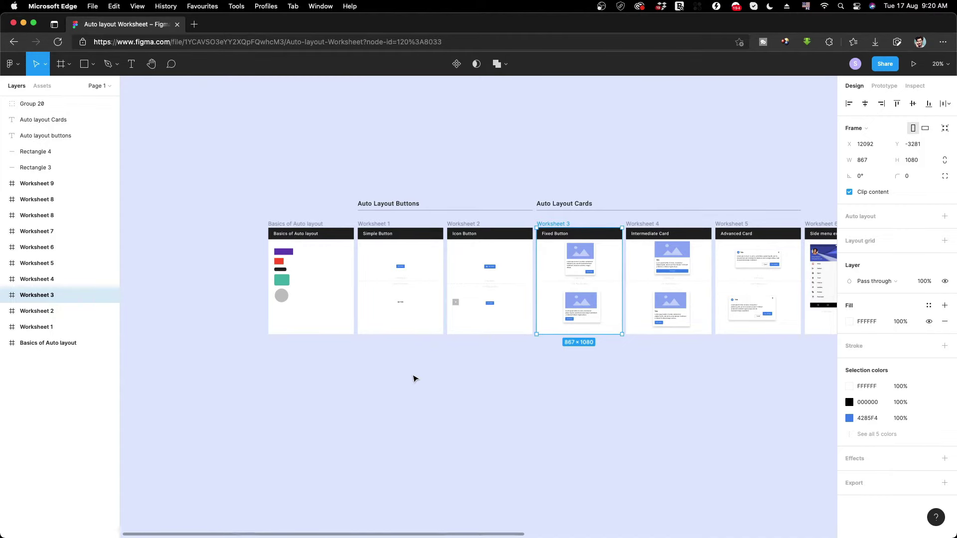
scroll(281, 299, "up", 5)
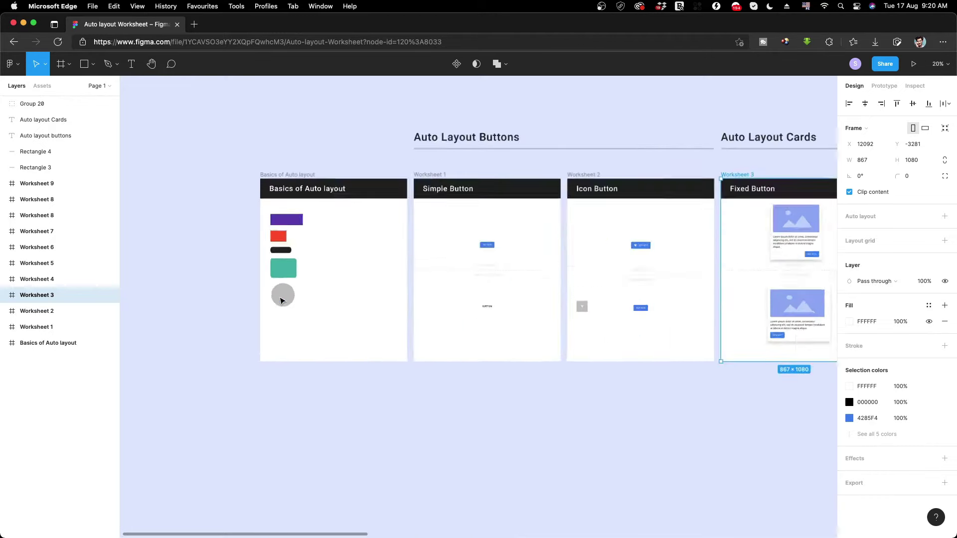
scroll(282, 299, "up", 5)
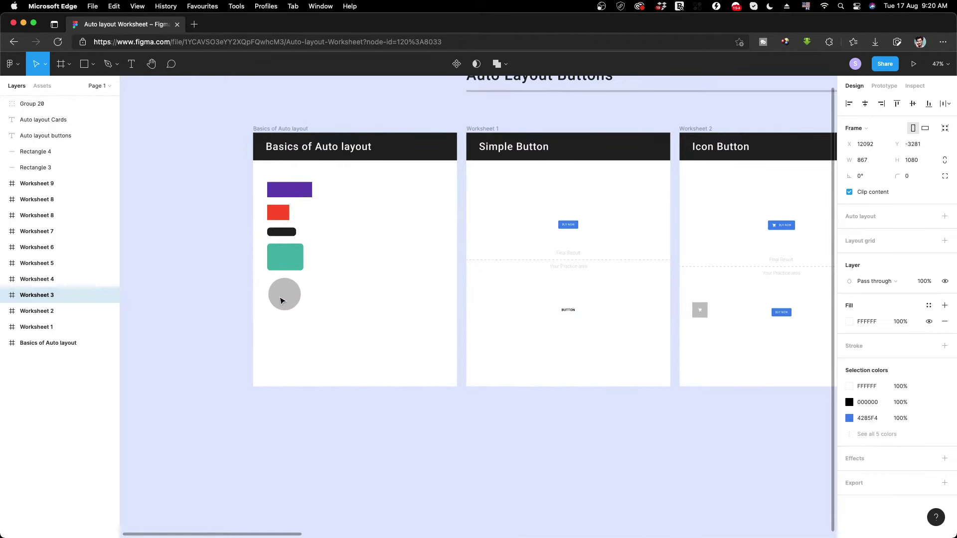
left_click_drag(692, 250, 618, 261)
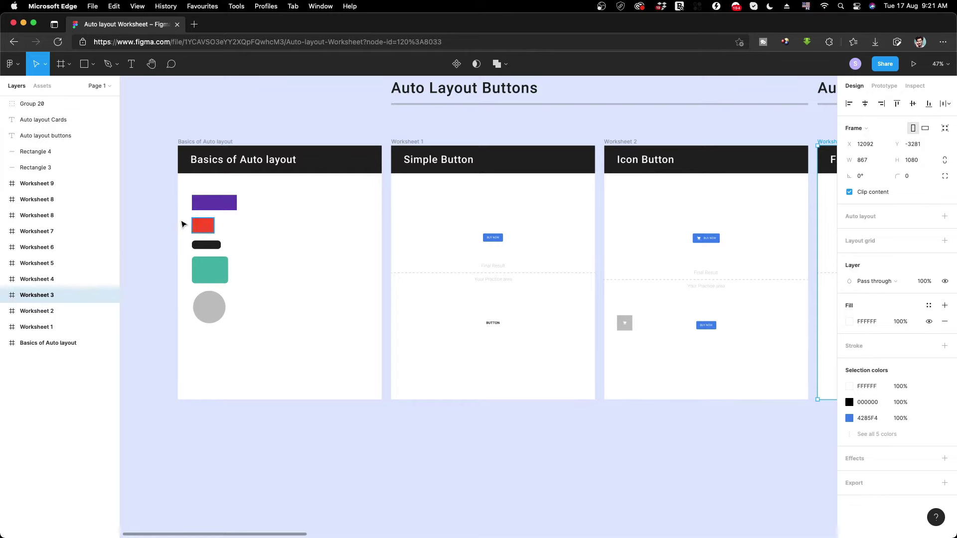
scroll(169, 216, "up", 5)
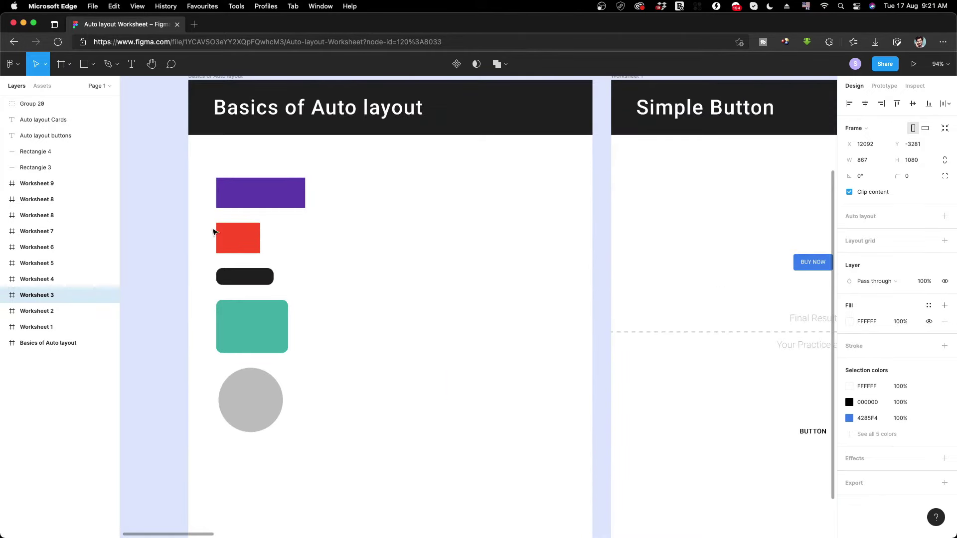
scroll(434, 265, "right", 10)
scroll(431, 263, "up", 5)
scroll(431, 263, "right", 5)
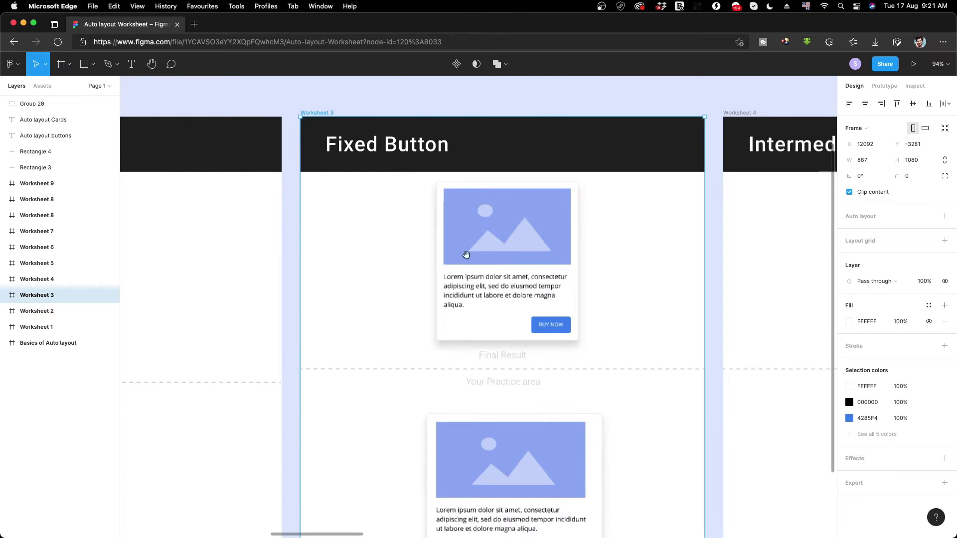
left_click(524, 252)
mouse_move(576, 254)
left_mouse_down()
mouse_move(637, 256)
mouse_move(498, 256)
mouse_move(578, 257)
left_mouse_up()
double_click(503, 298)
left_click(635, 280)
key("super+z")
key("shift+Return")
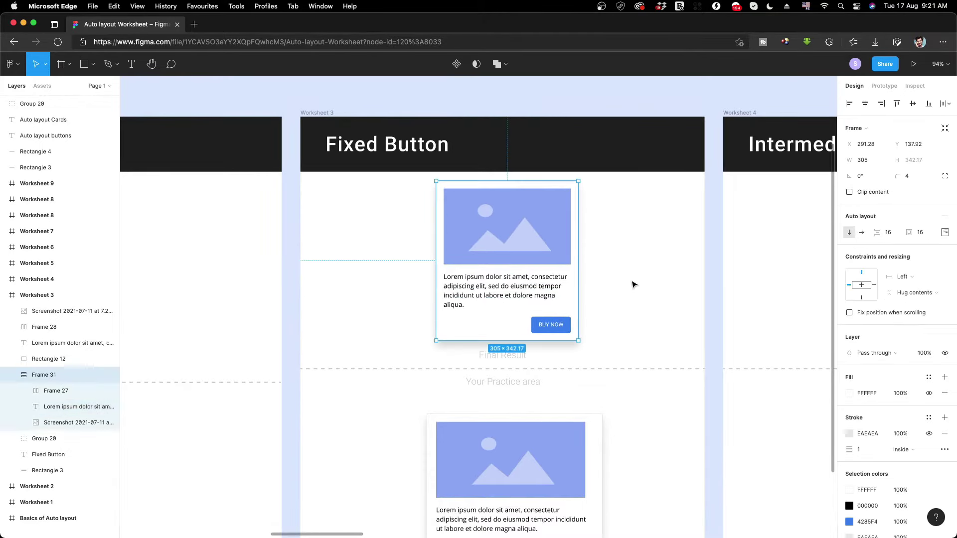
key("shift+Return")
left_click(498, 297)
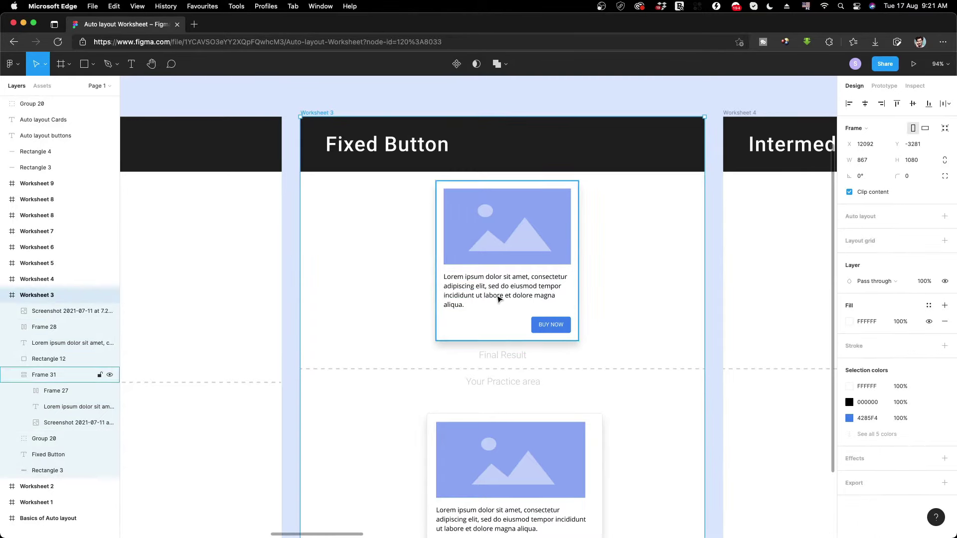
double_click(498, 298)
left_click(478, 304)
key("super+a")
key("super+c")
key("Right")
key("super+v")
key("super+v")
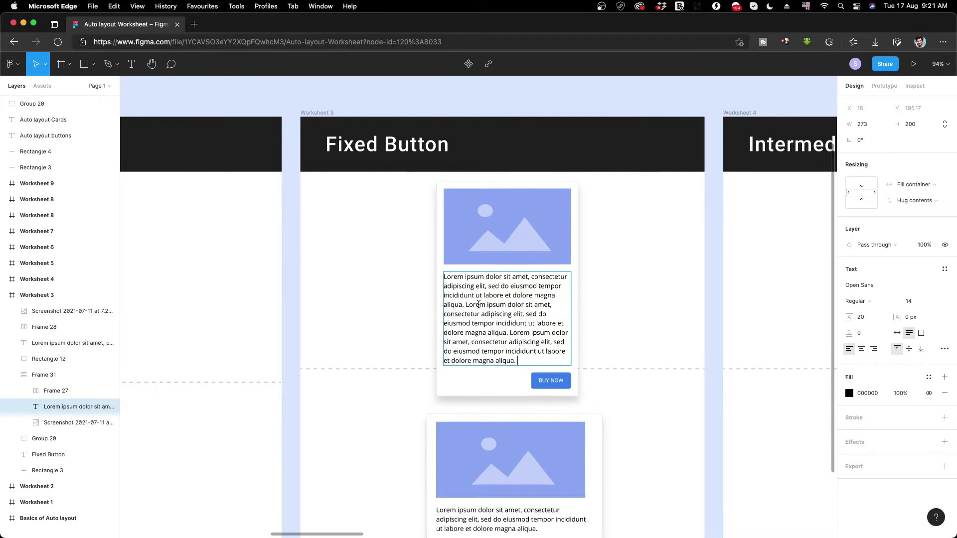
key("super+z")
key("super+z")
key("Escape")
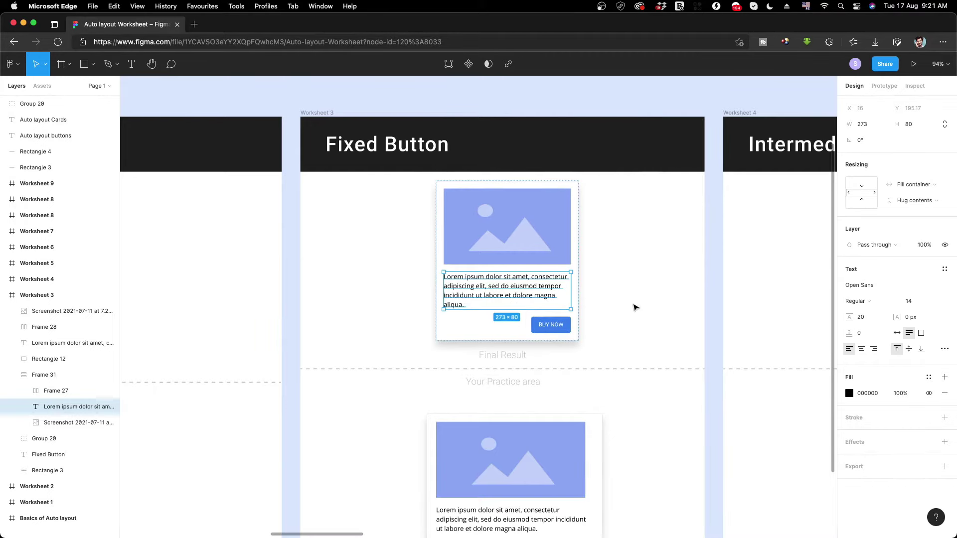
left_click(630, 320)
scroll(630, 320, "down", 3)
Zoom out, then zoom in to about 92% on the Basics of Auto layout worksheet's five shapes.
scroll(630, 321, "down", 3)
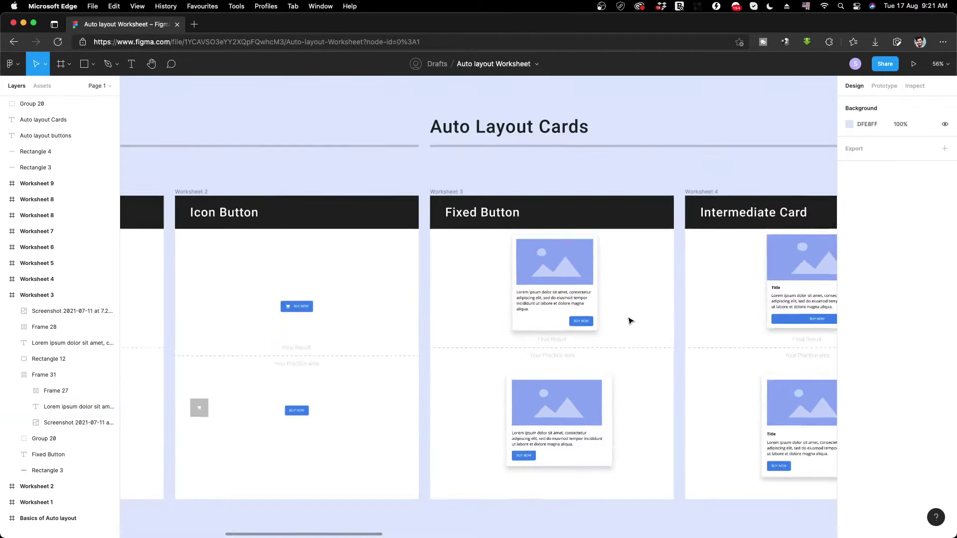
scroll(630, 320, "down", 3)
scroll(235, 327, "up", 3)
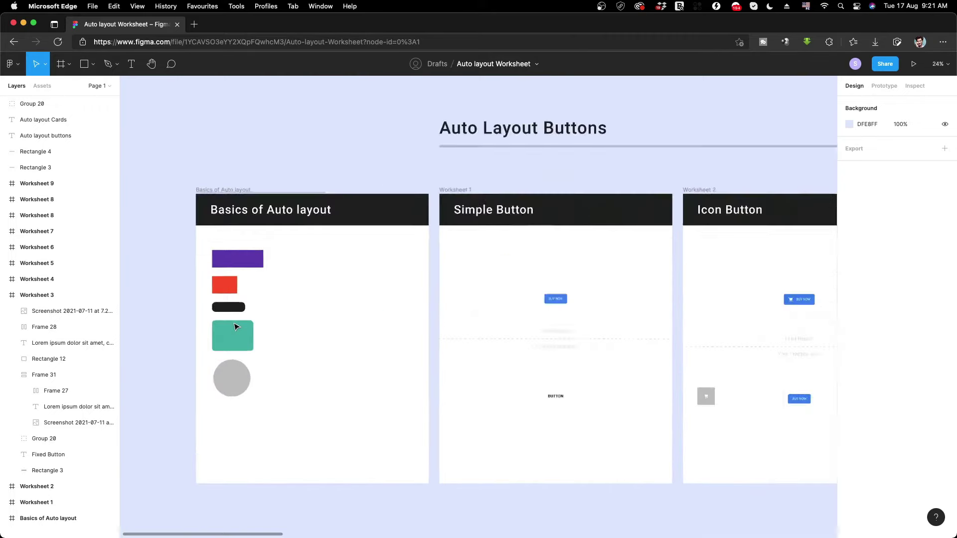
scroll(236, 327, "up", 2)
scroll(236, 326, "up", 1)
scroll(235, 327, "up", 2)
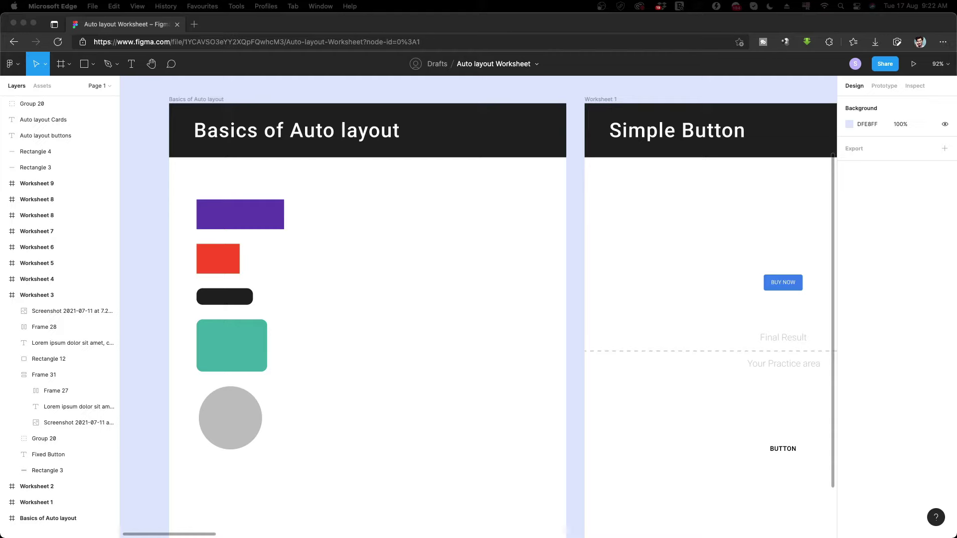
Select all five shapes and scale them down proportionally with the Scale tool (K).
left_click(411, 353)
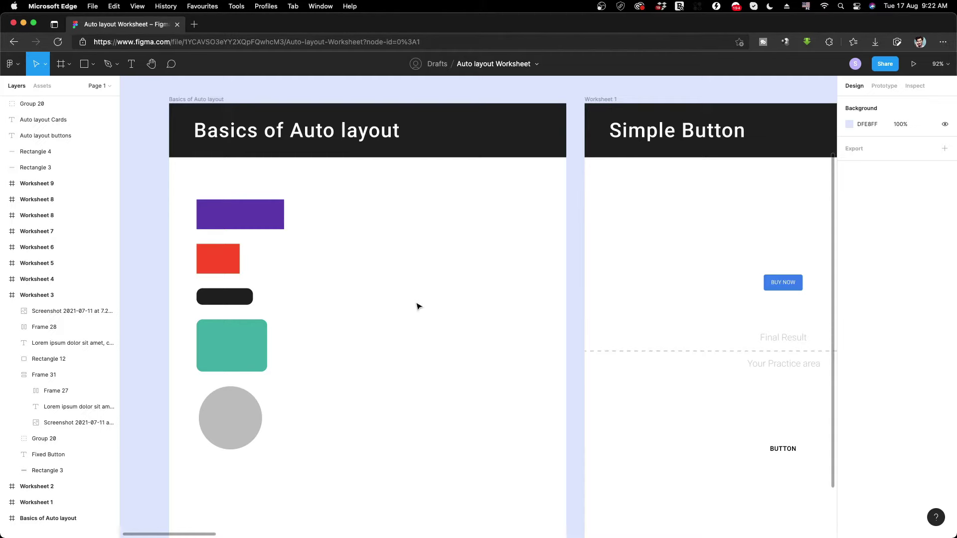
left_click(249, 213)
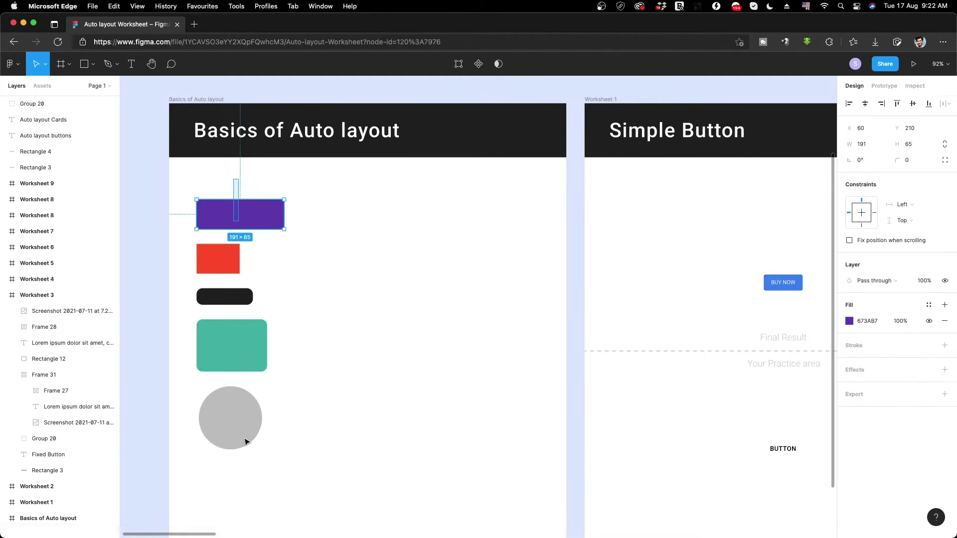
key("super+a")
key("k")
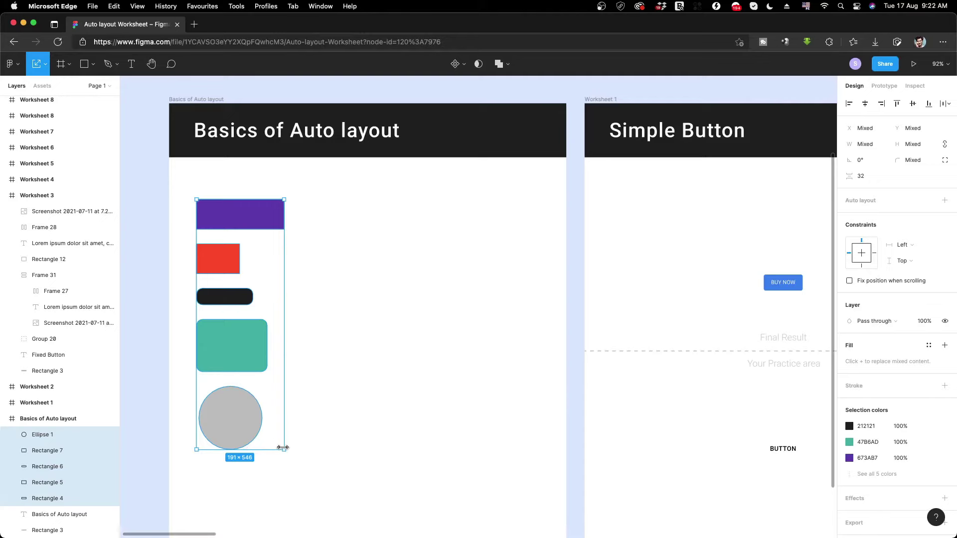
left_click_drag(282, 450, 275, 405)
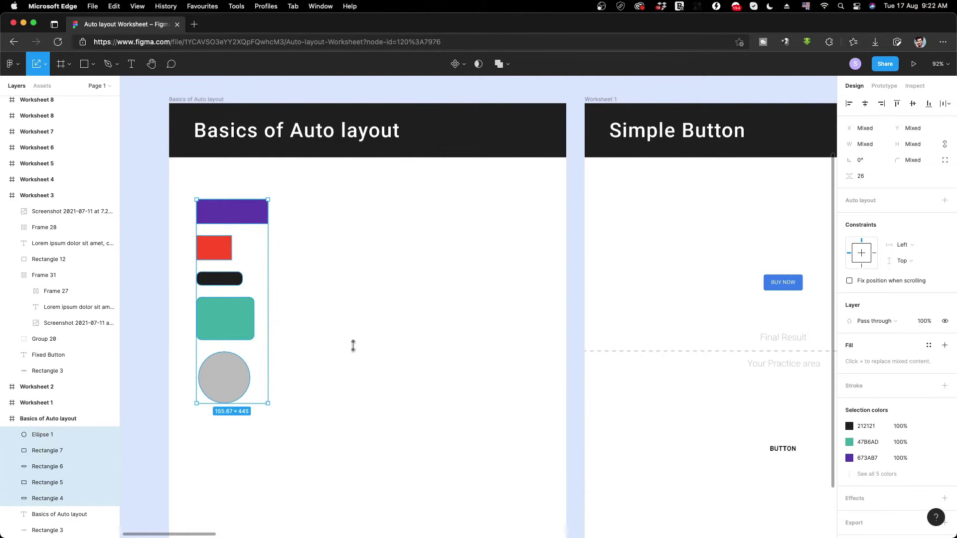
Switch back to the Move tool and marquee-select all five shapes.
left_click(357, 347)
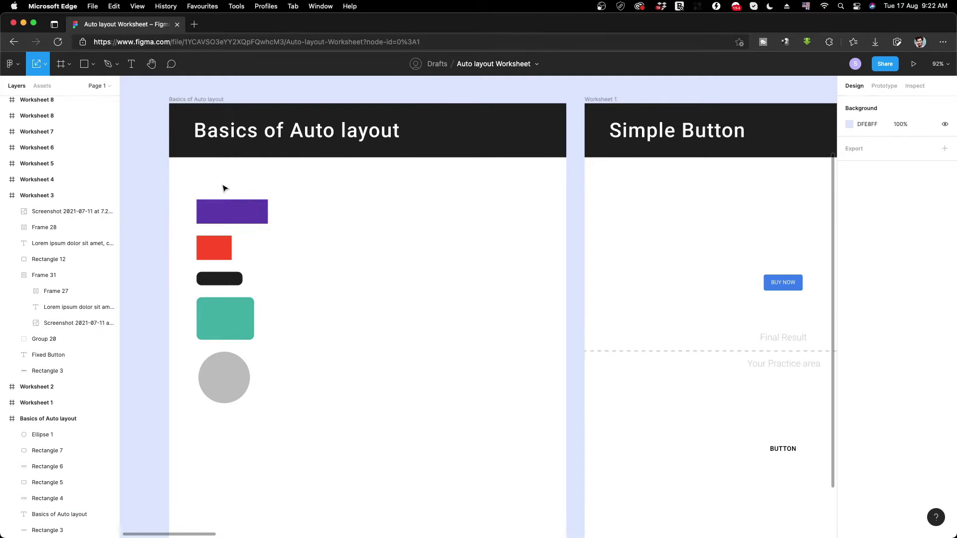
left_click(43, 64)
left_click(29, 85)
left_click_drag(222, 186, 233, 410)
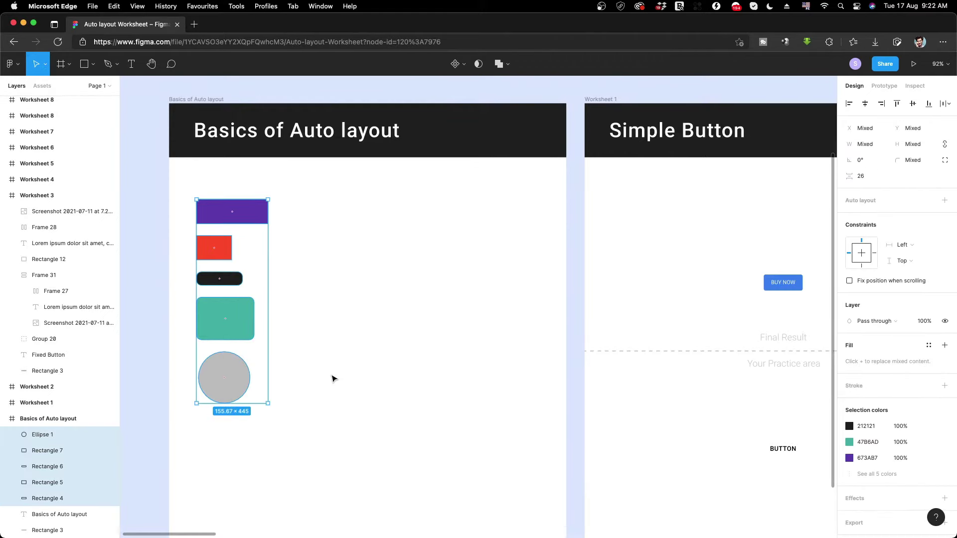
Add auto layout to the five shapes, creating Frame 233 stacked vertically 26 apart.
mouse_move(235, 232)
right_click(253, 219)
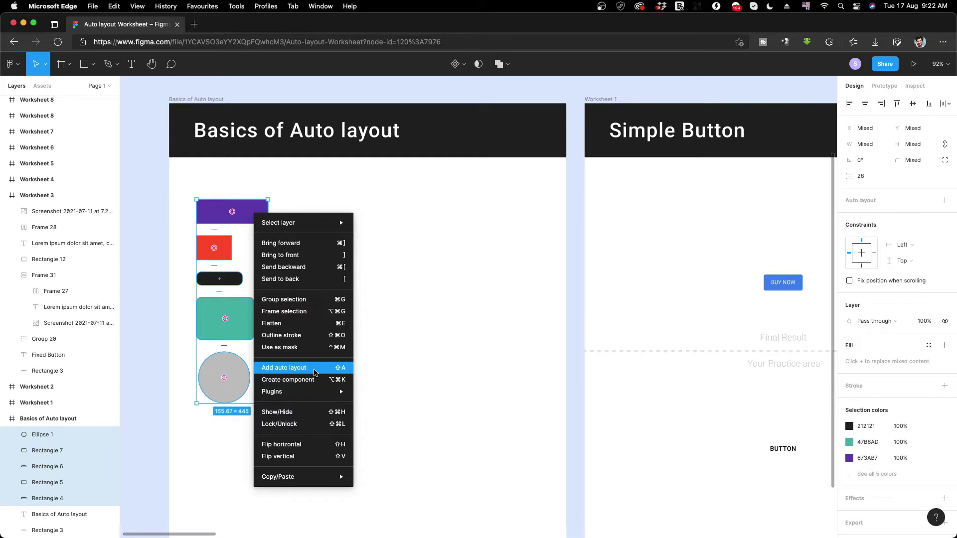
left_click(912, 181)
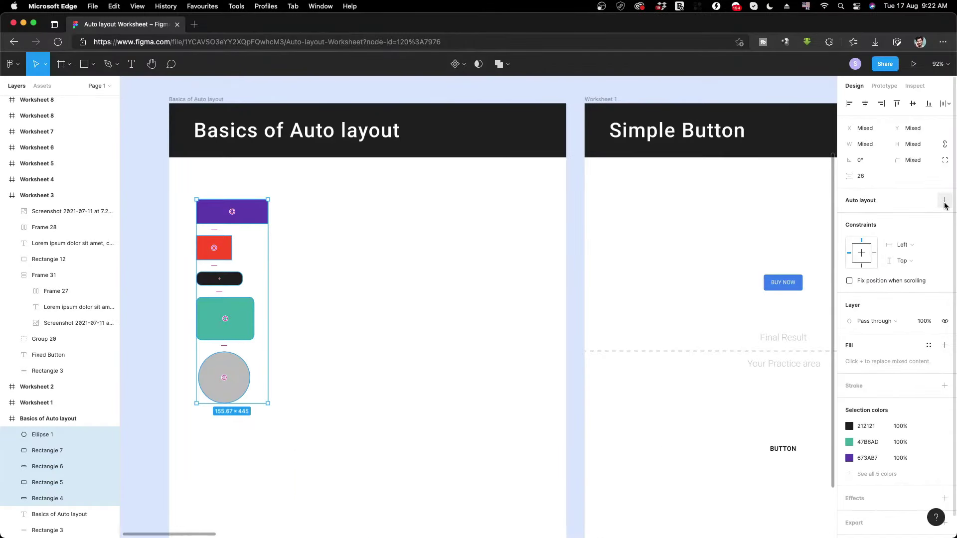
left_click(945, 201)
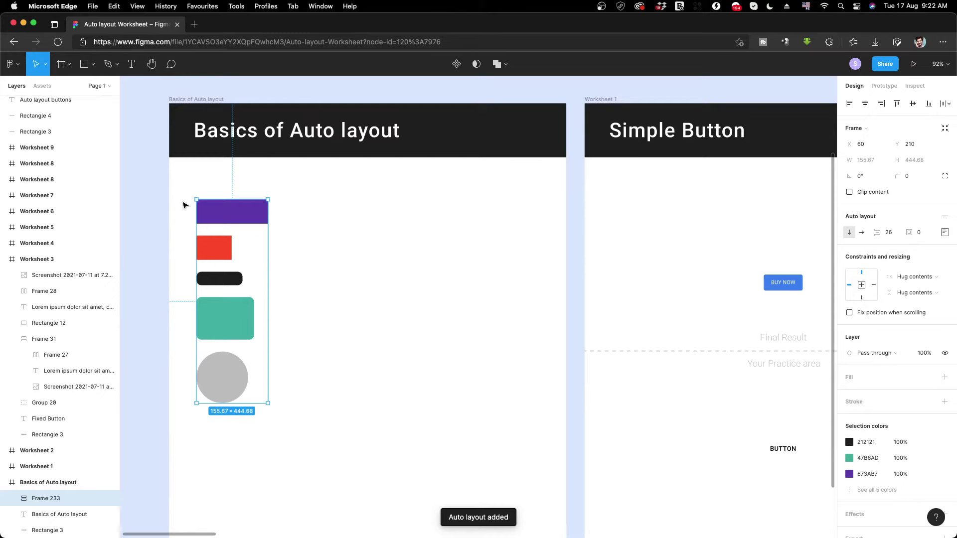
left_click_drag(212, 315, 266, 317)
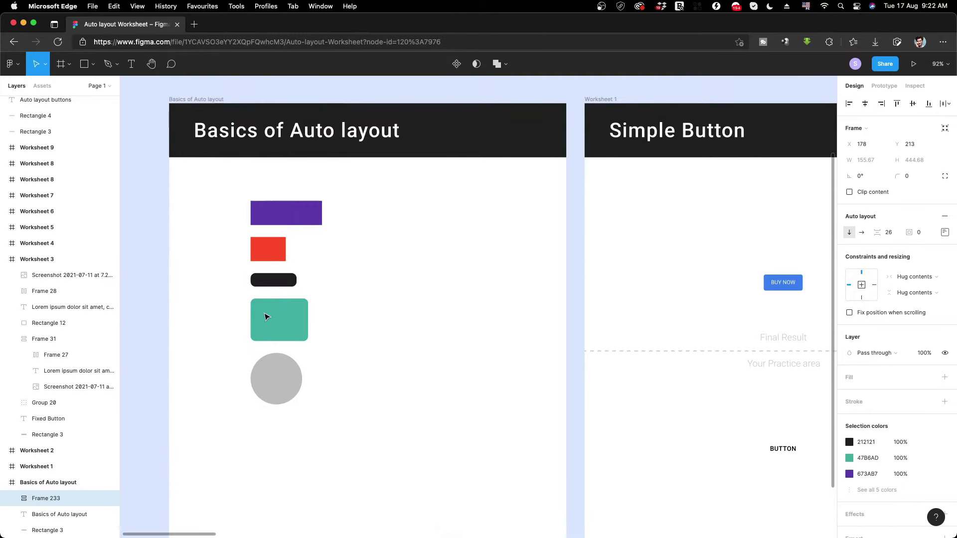
key("ctrl+z")
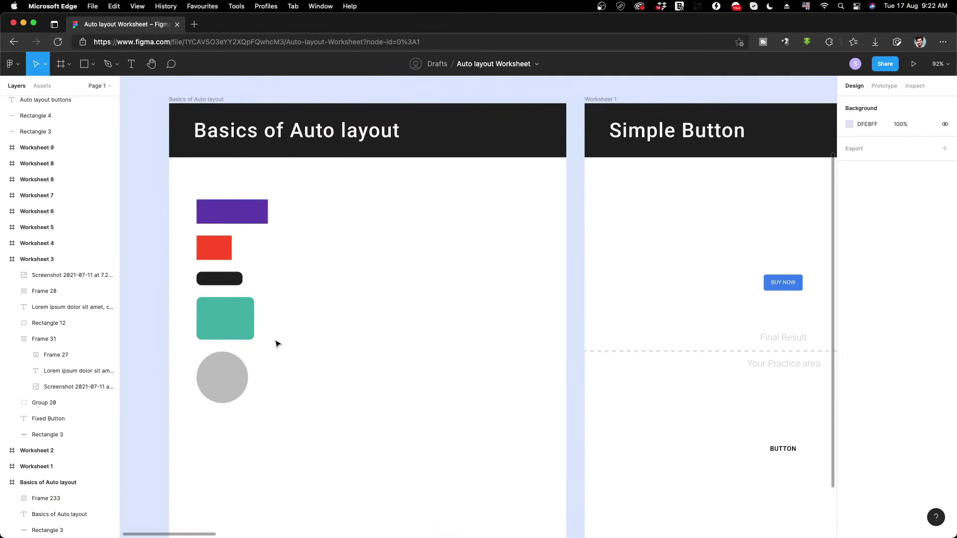
left_click(236, 323)
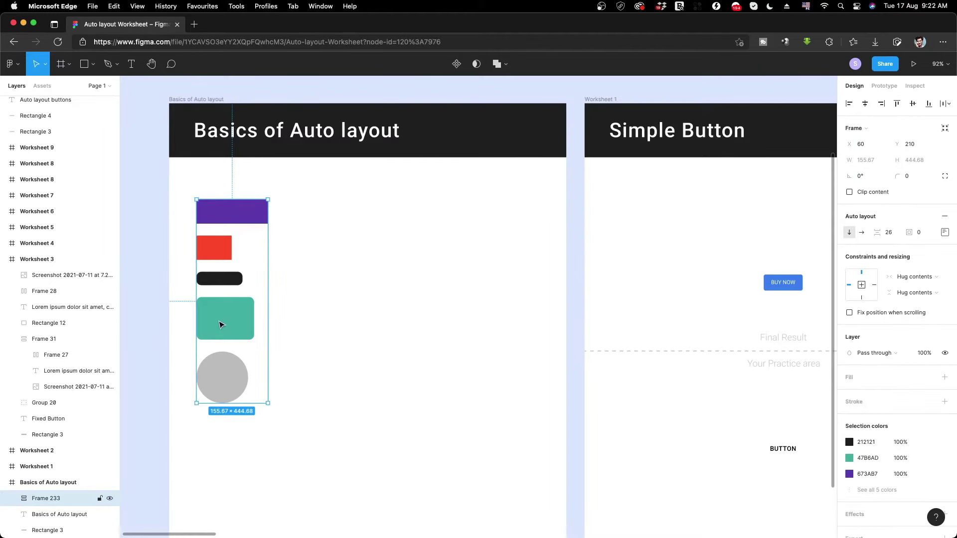
left_click(278, 301)
left_click(227, 310)
Recentre the auto layout frame and lay the five shapes out in a horizontal row.
scroll(472, 259, "left", 10)
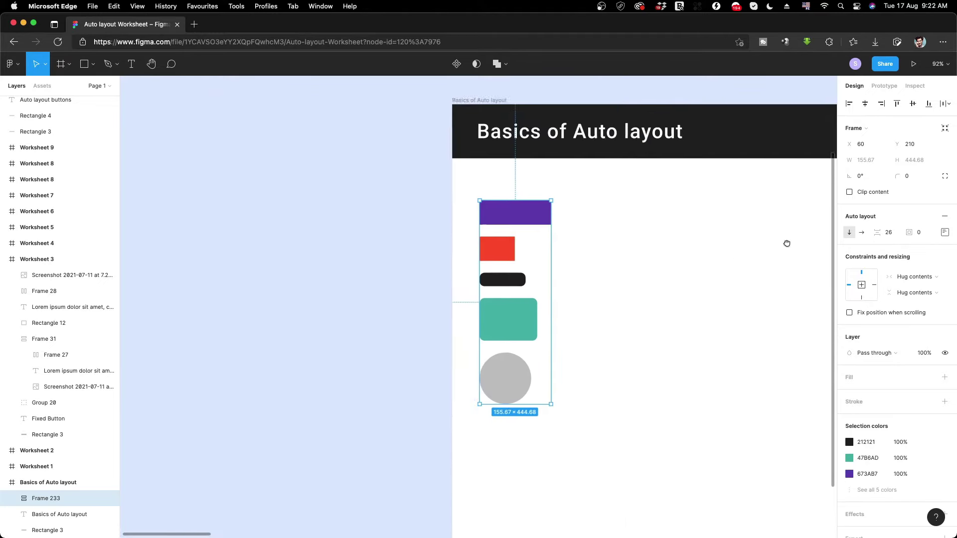
scroll(694, 269, "left", 3)
scroll(694, 269, "left", 3)
key("alt")
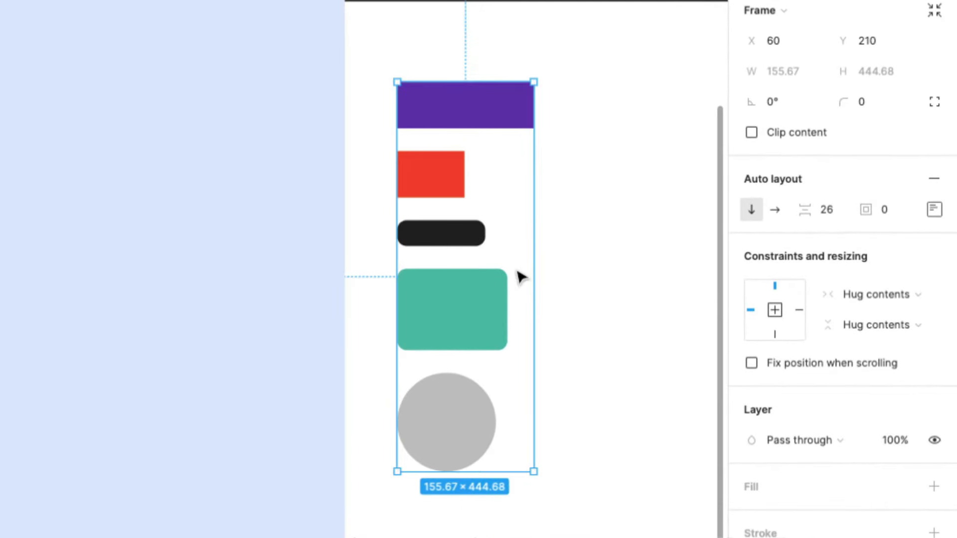
left_click_drag(614, 238, 370, 237)
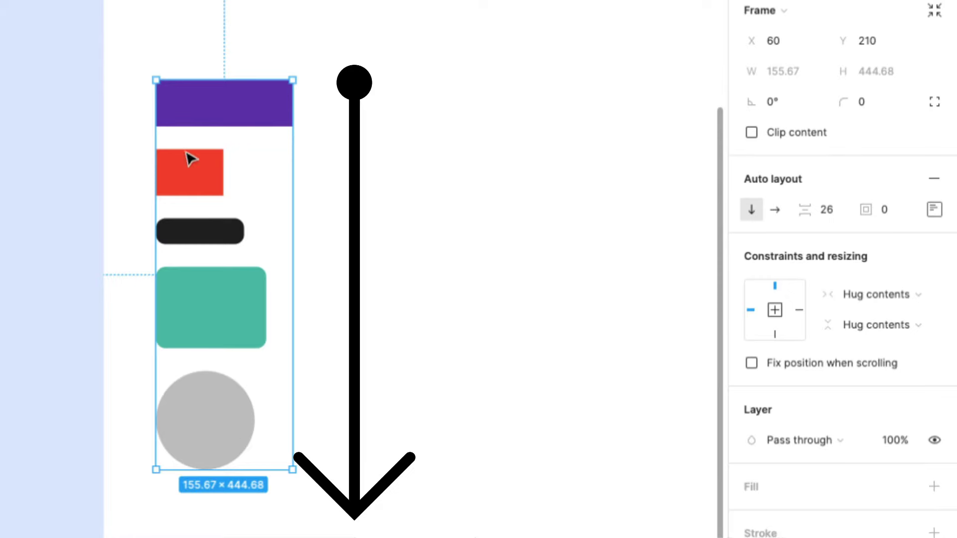
left_click(774, 211)
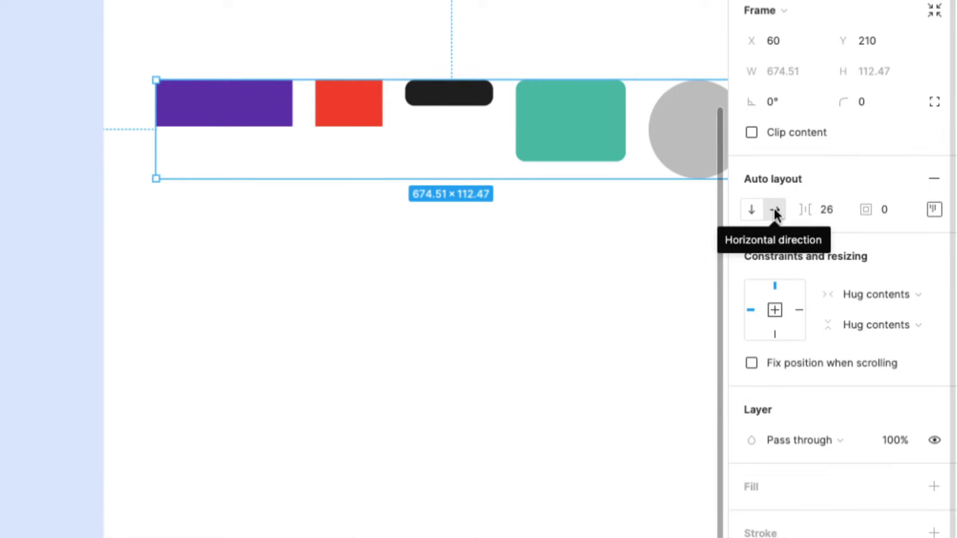
left_click(586, 214)
Try a vertical stack for the shapes, then return them to a horizontal row.
left_click_drag(586, 214, 556, 230)
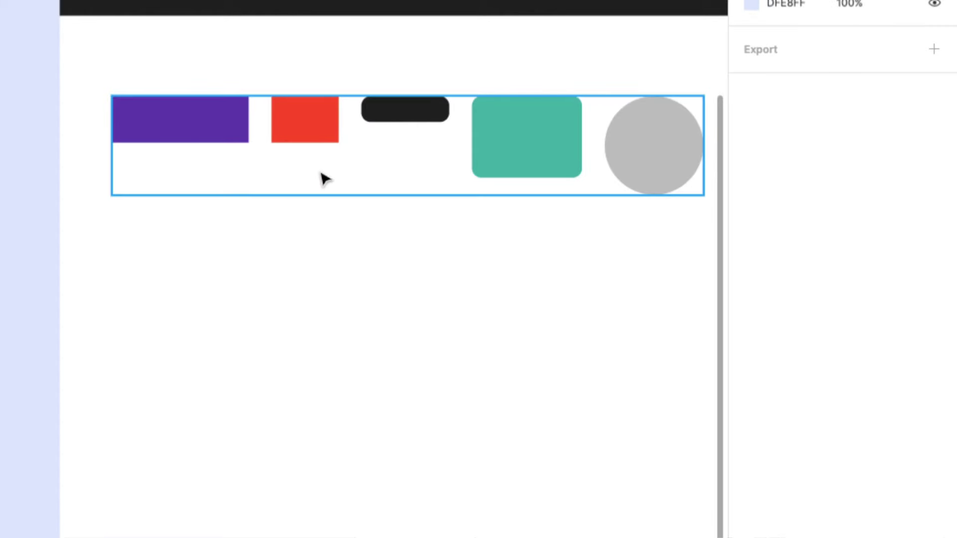
left_click(601, 148)
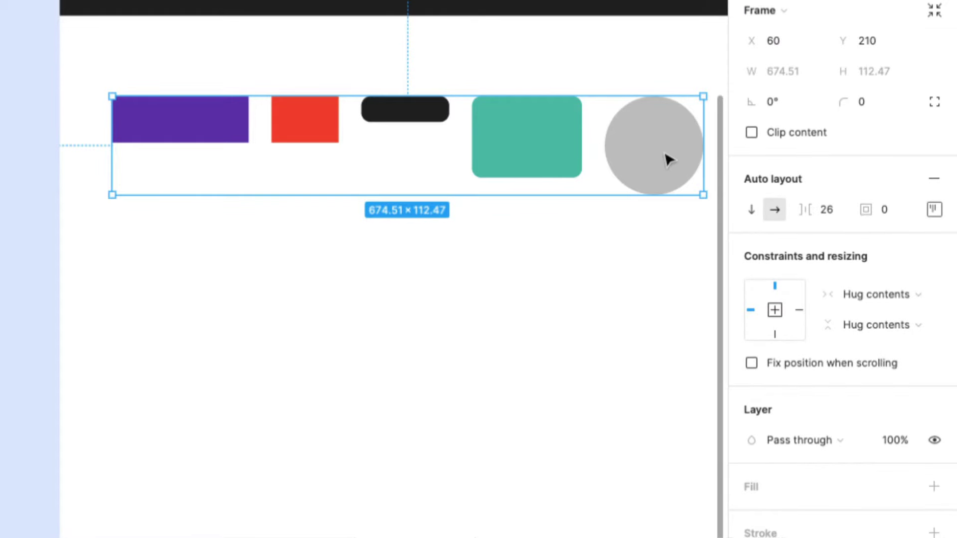
left_click(752, 210)
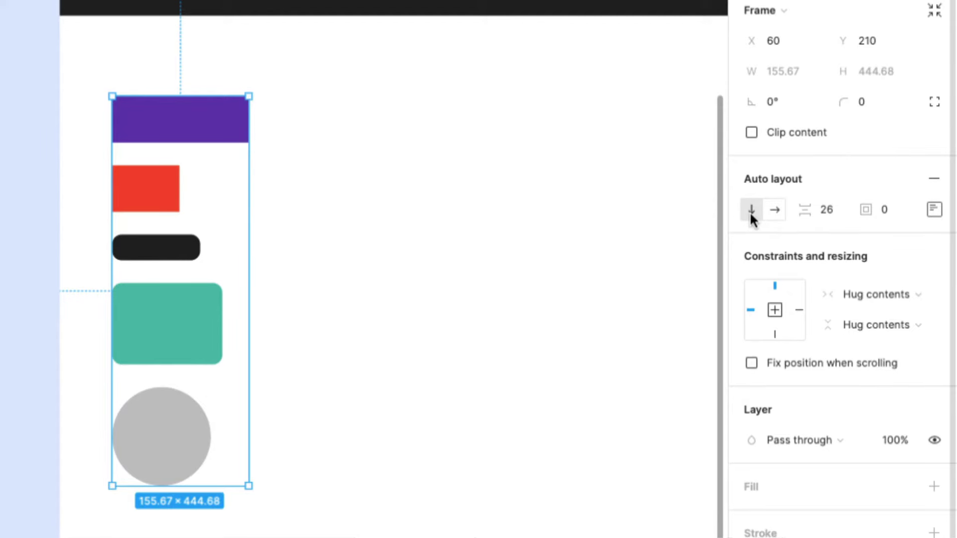
left_click(768, 212)
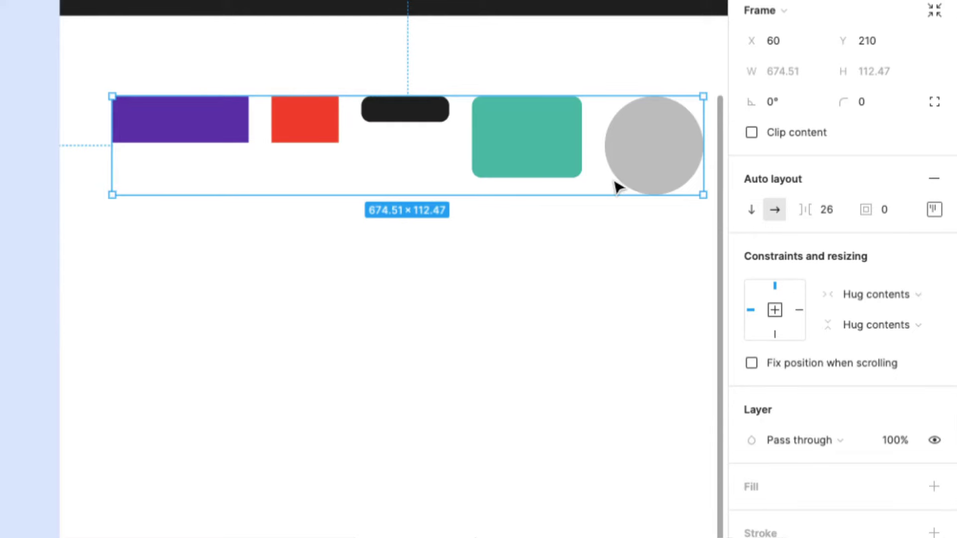
Give the frame 19 spacing, 16 padding all round and 32 on the left.
mouse_move(804, 209)
left_mouse_down()
mouse_move(823, 210)
mouse_move(765, 210)
mouse_move(861, 210)
mouse_move(763, 209)
mouse_move(902, 209)
mouse_move(763, 209)
mouse_move(818, 210)
mouse_move(764, 210)
mouse_move(819, 210)
mouse_move(792, 211)
left_mouse_up()
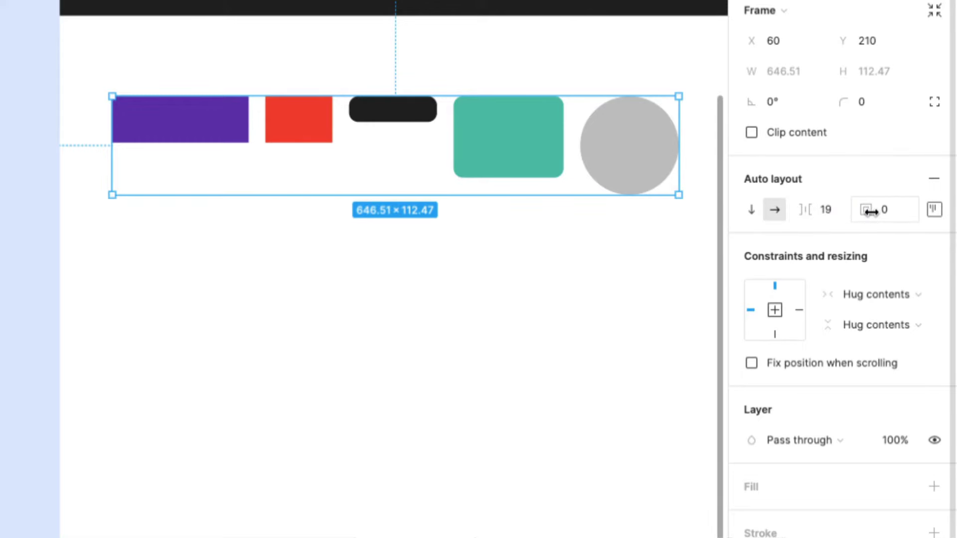
left_click(894, 212)
type("16")
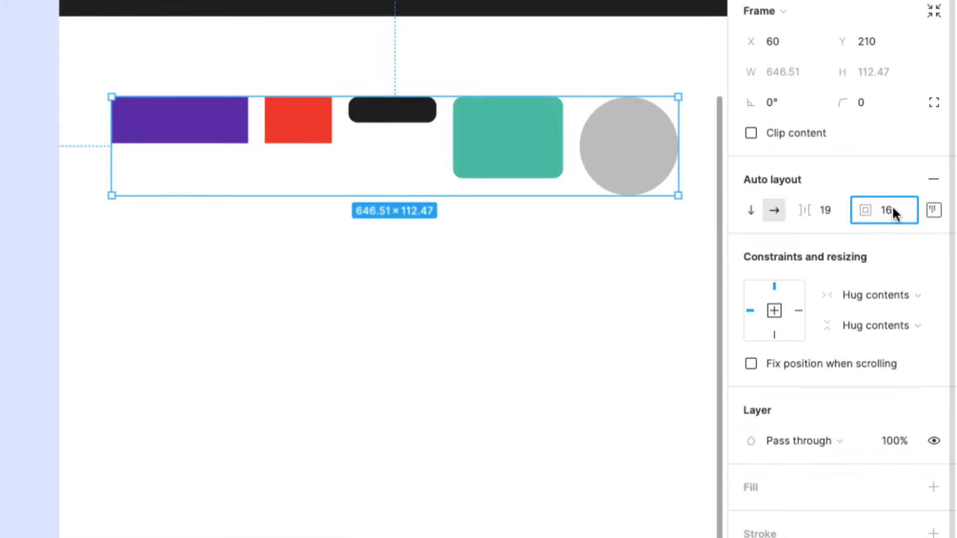
key("Return")
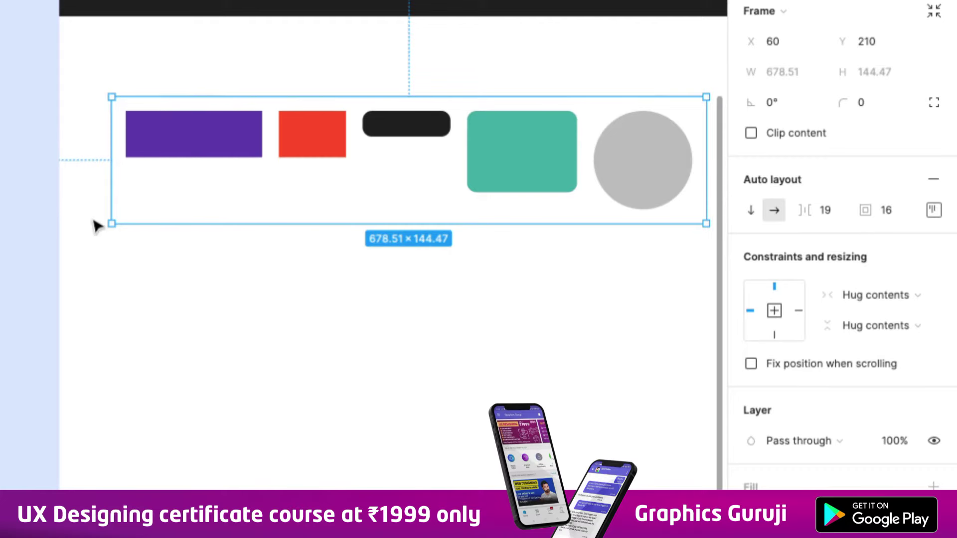
left_click(934, 212)
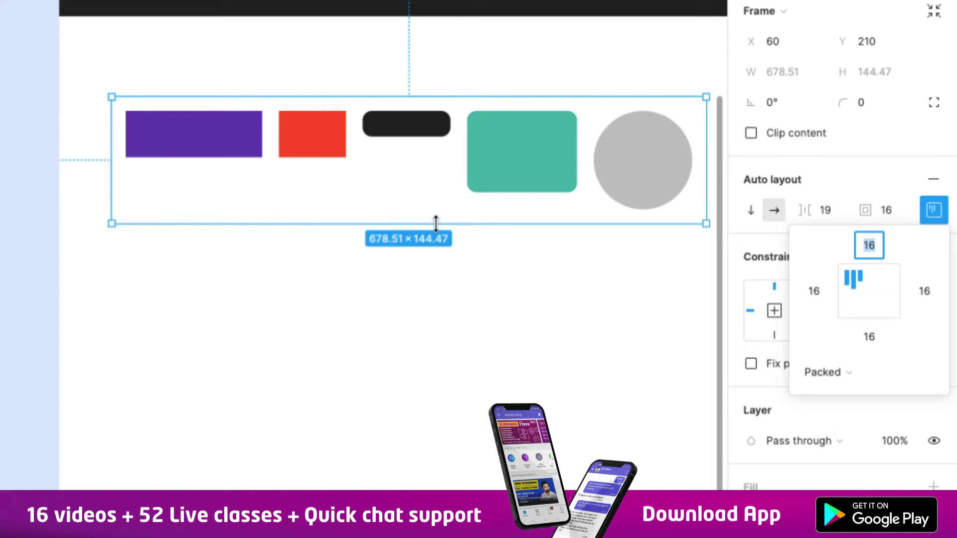
left_click(813, 293)
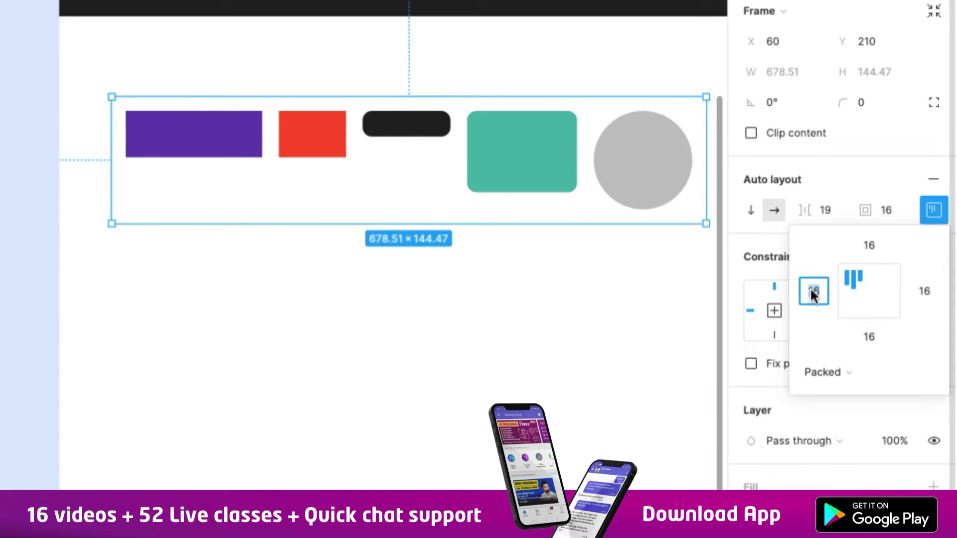
type("32")
key("Return")
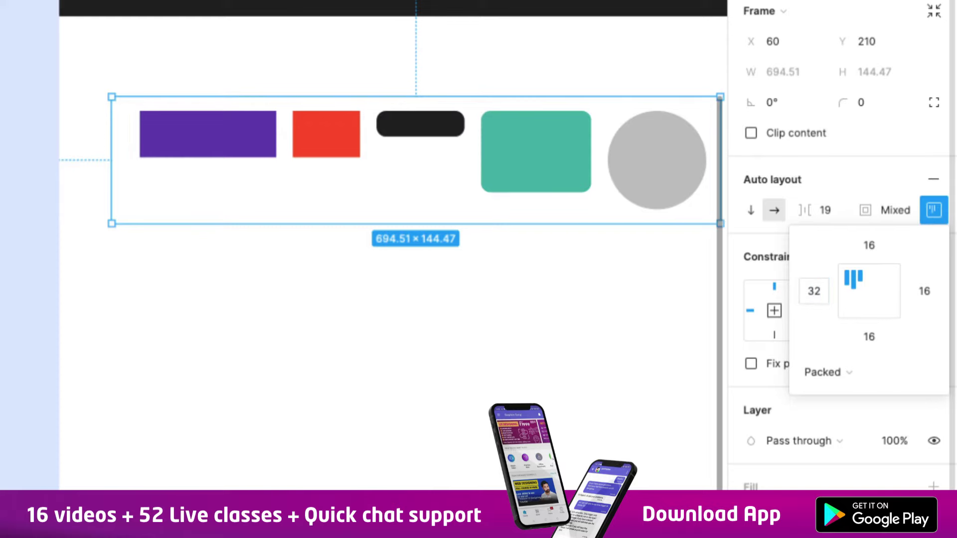
left_click_drag(594, 260, 569, 261)
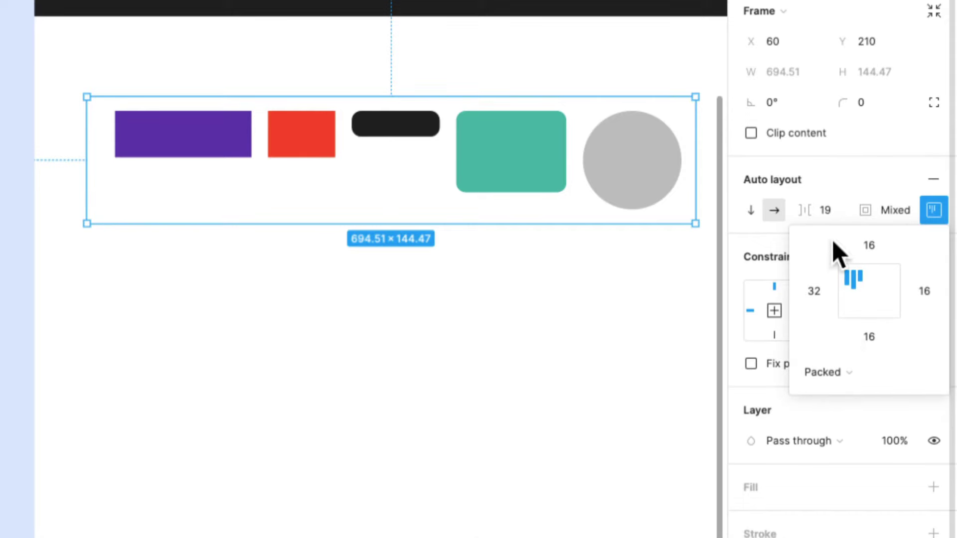
Enlarge the auto layout frame taller and wider, to 730 × 189.
mouse_move(441, 220)
left_mouse_down()
mouse_move(443, 346)
mouse_move(438, 263)
left_mouse_up()
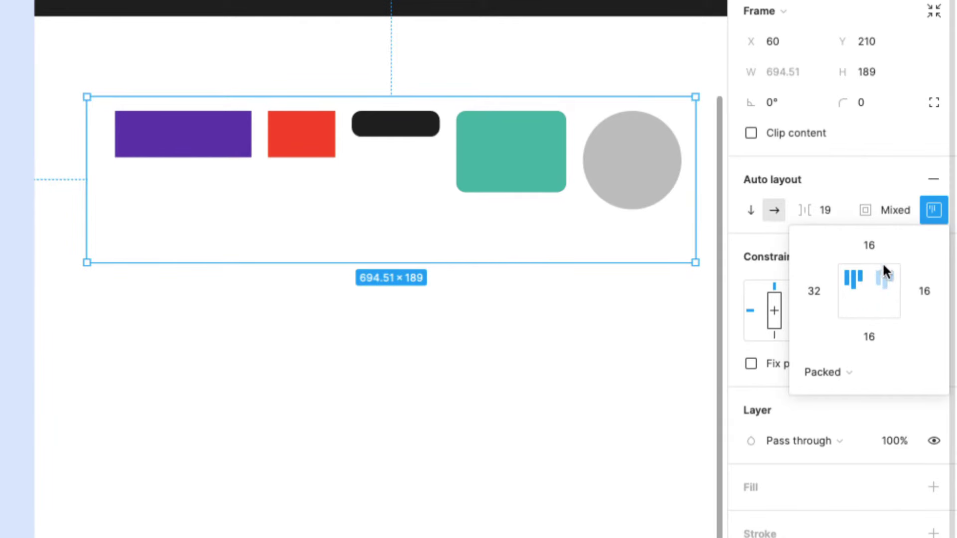
left_click(872, 275)
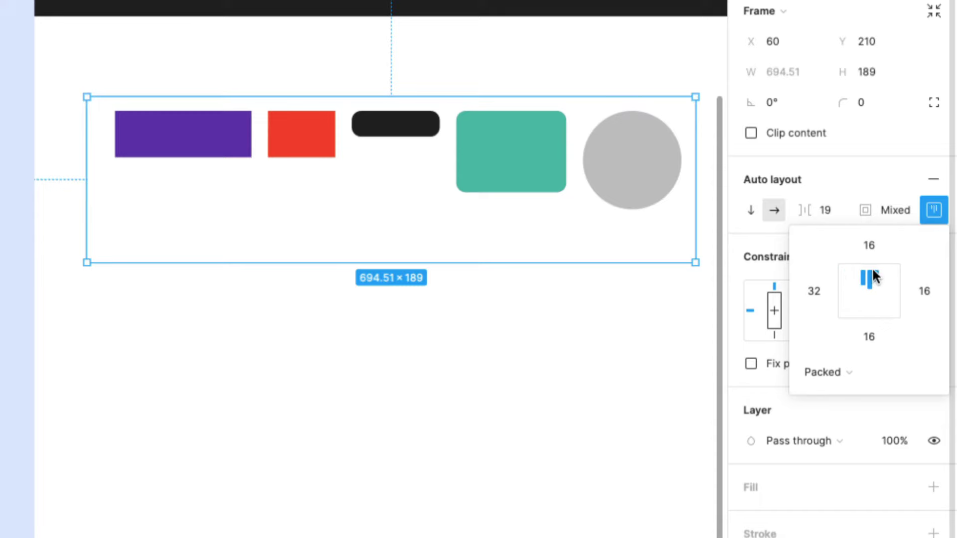
left_click(871, 313)
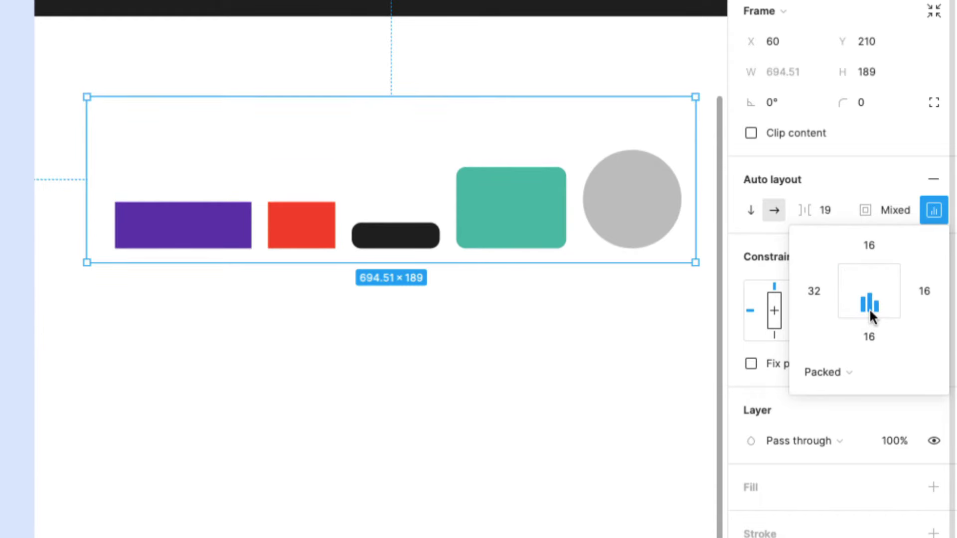
left_click_drag(84, 150, 56, 150)
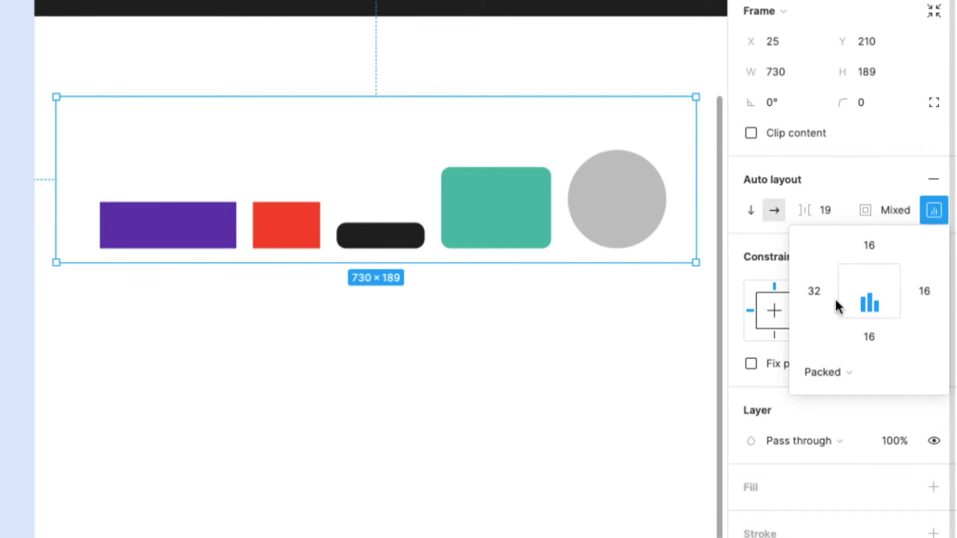
Try several alignments, then settle on centring the shapes both horizontally and vertically.
left_click(868, 274)
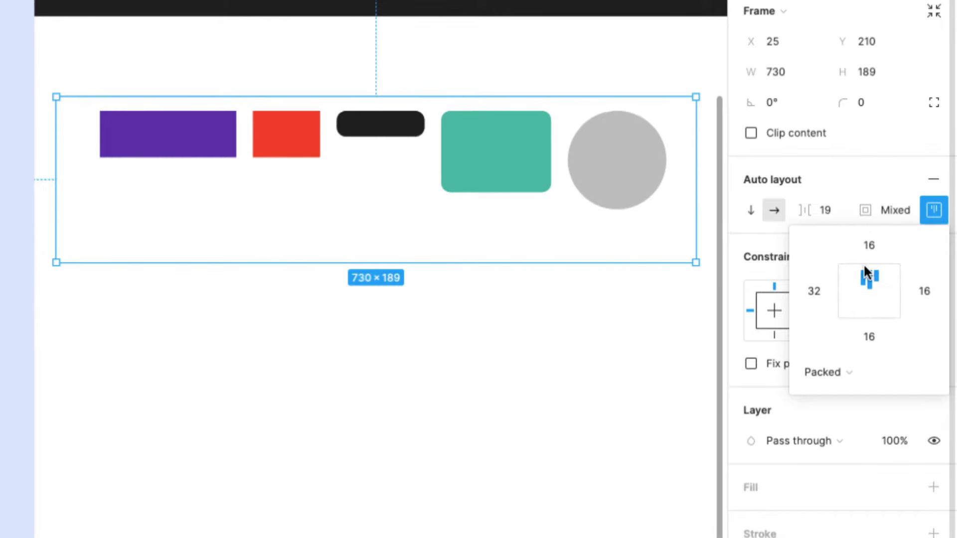
left_click(849, 292)
left_click(893, 289)
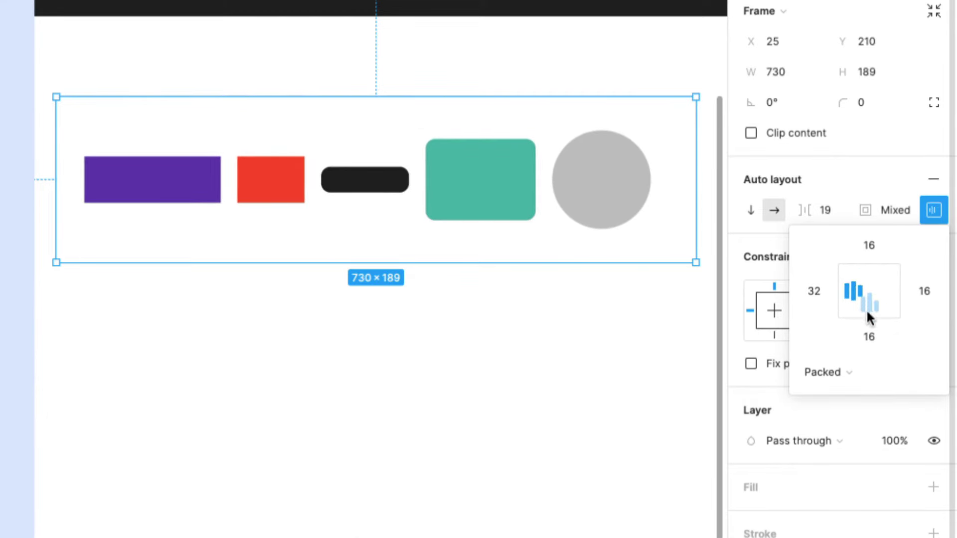
left_click(866, 309)
left_click(868, 274)
left_click(889, 291)
left_click(848, 291)
left_click(896, 292)
left_click(861, 292)
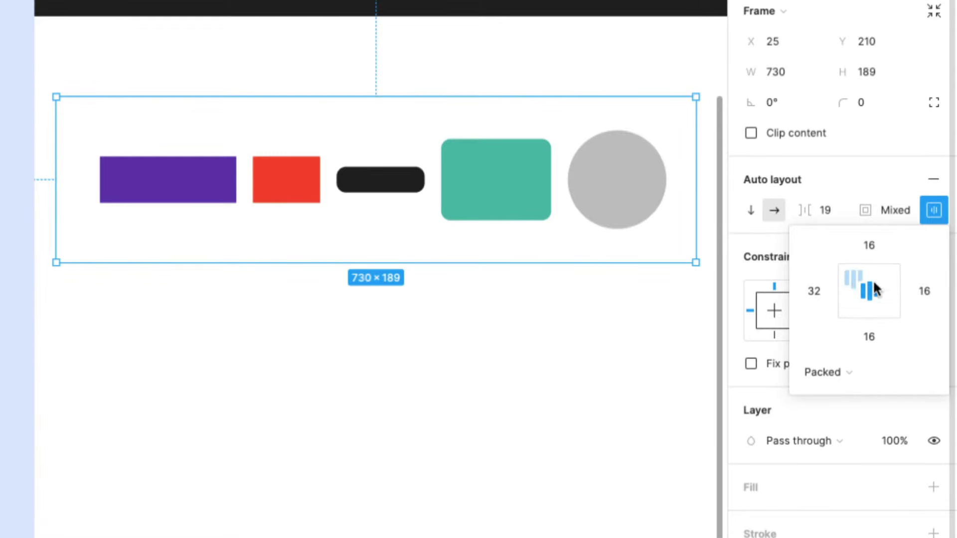
left_click(934, 210)
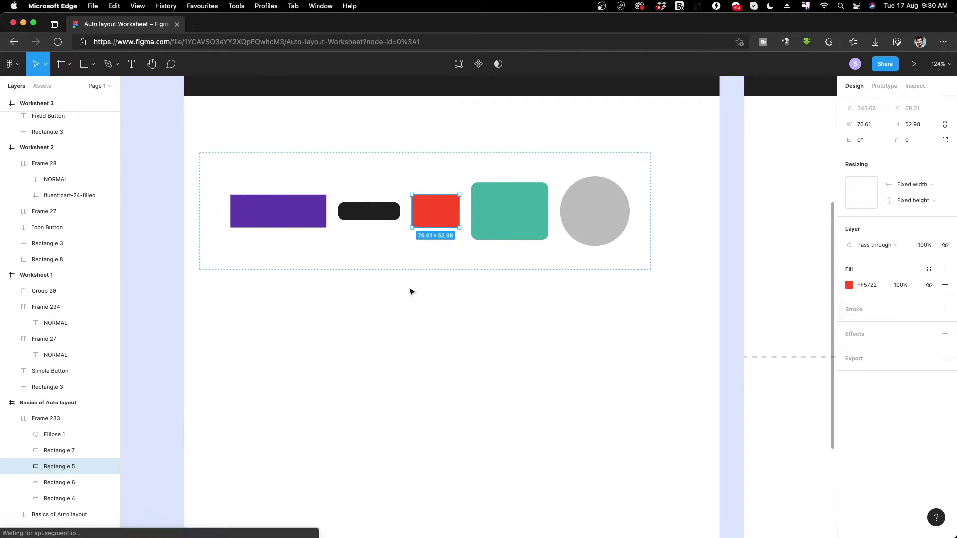
Reorder the row by dragging the teal rectangle forward and the purple rectangle to fourth place.
left_click(429, 315)
scroll(419, 319, "up", 2)
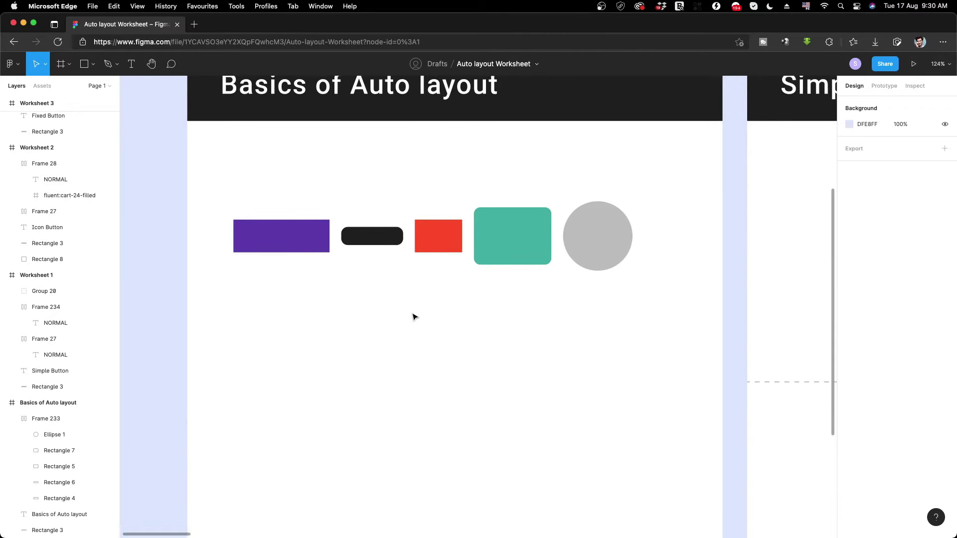
left_click(496, 235)
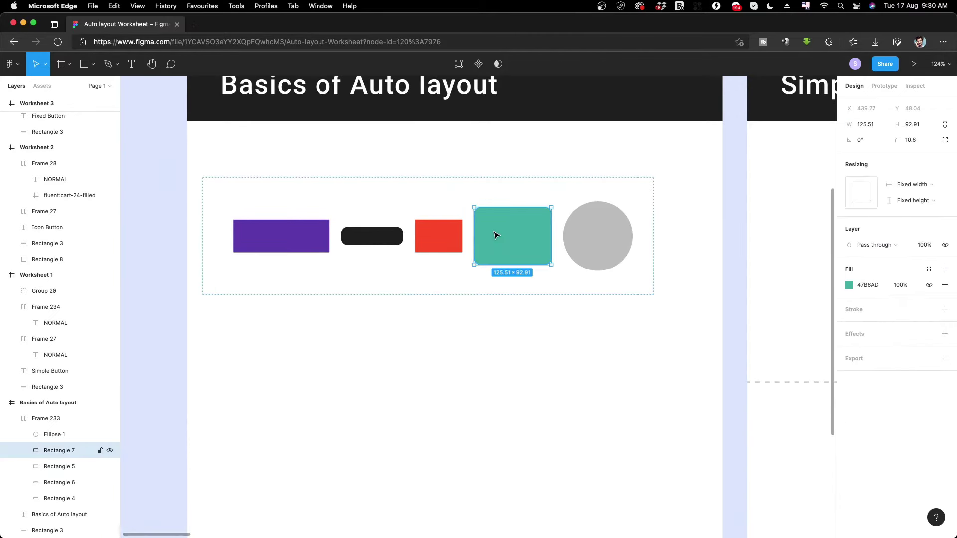
mouse_move(512, 236)
left_click_drag(507, 239, 363, 241)
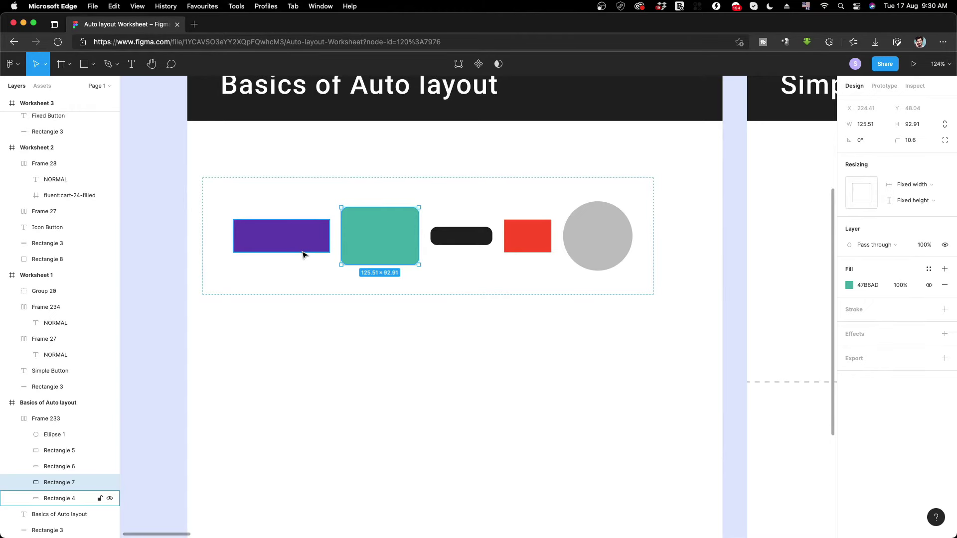
mouse_move(418, 236)
left_mouse_down()
mouse_move(440, 235)
mouse_move(414, 238)
mouse_move(427, 238)
left_mouse_up()
key("super+z")
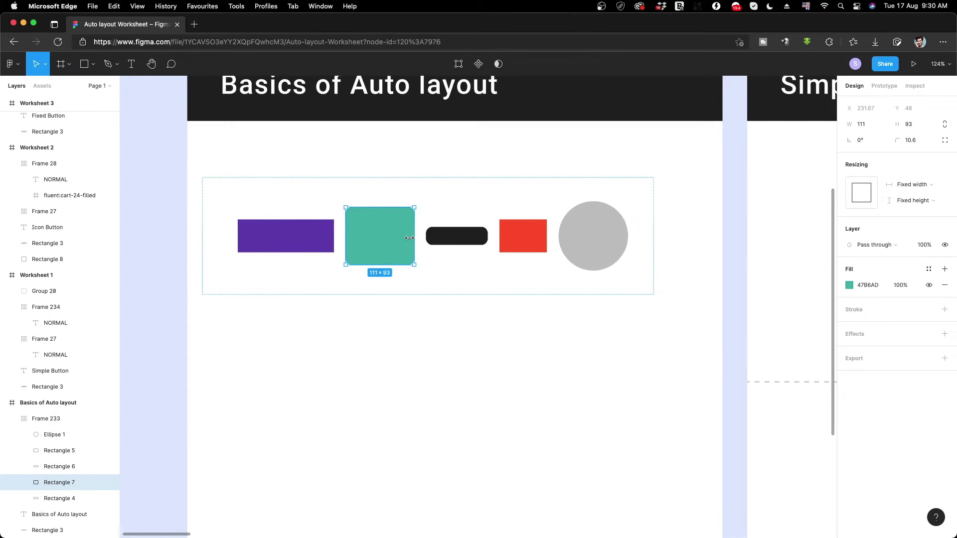
left_click(283, 233)
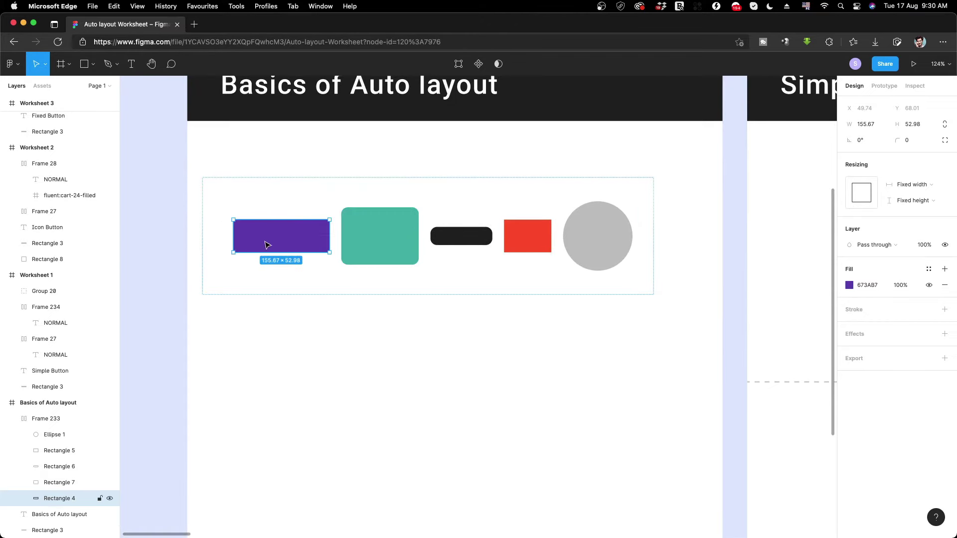
left_click_drag(267, 245, 483, 242)
Test deleting and duplicating the red rectangle, undoing both to keep the original shapes.
left_click(431, 244)
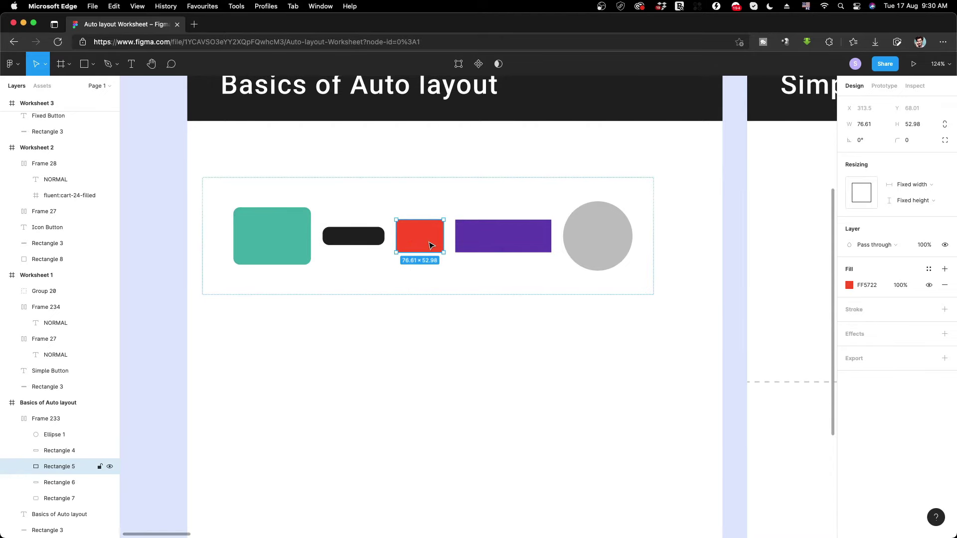
key("BackSpace")
key("ctrl+z")
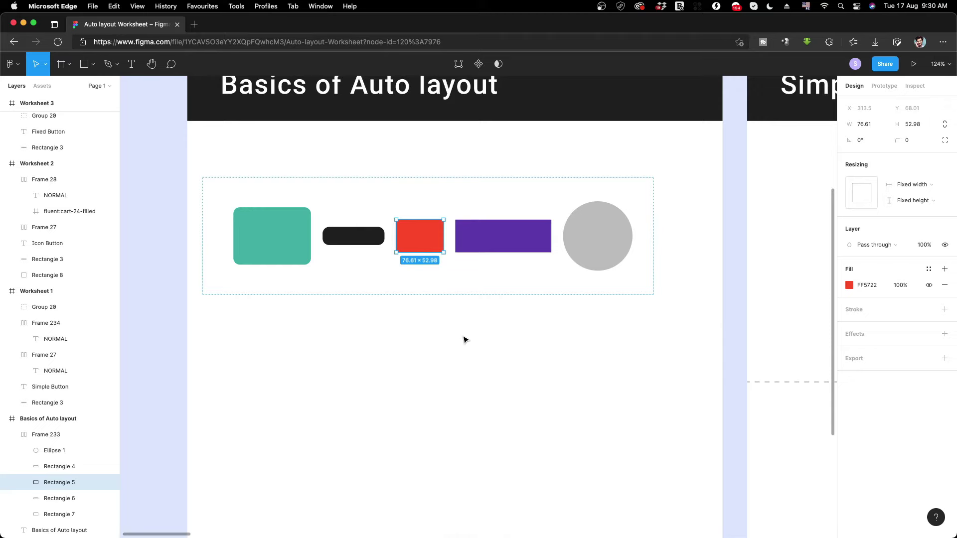
key("ctrl+d")
key("ctrl+d")
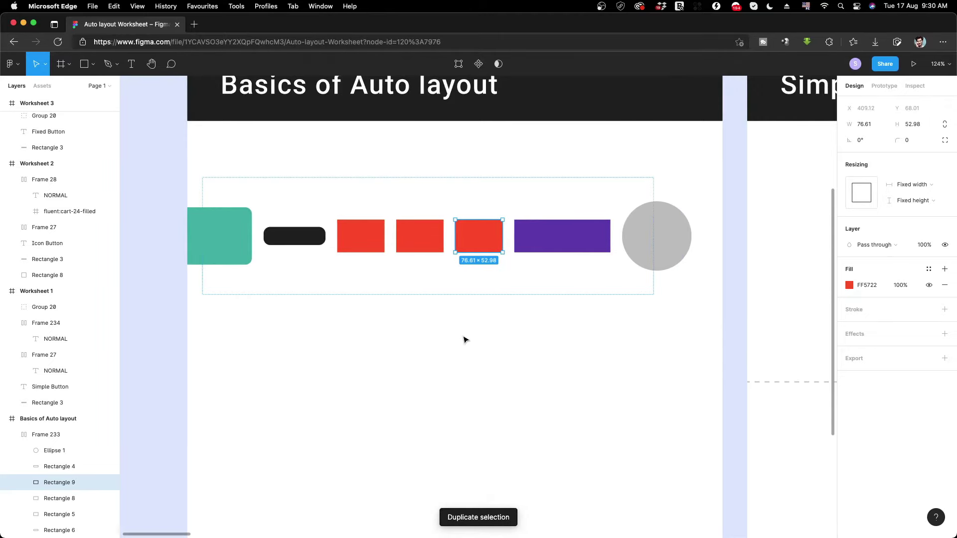
key("ctrl+z")
key("ctrl+z")
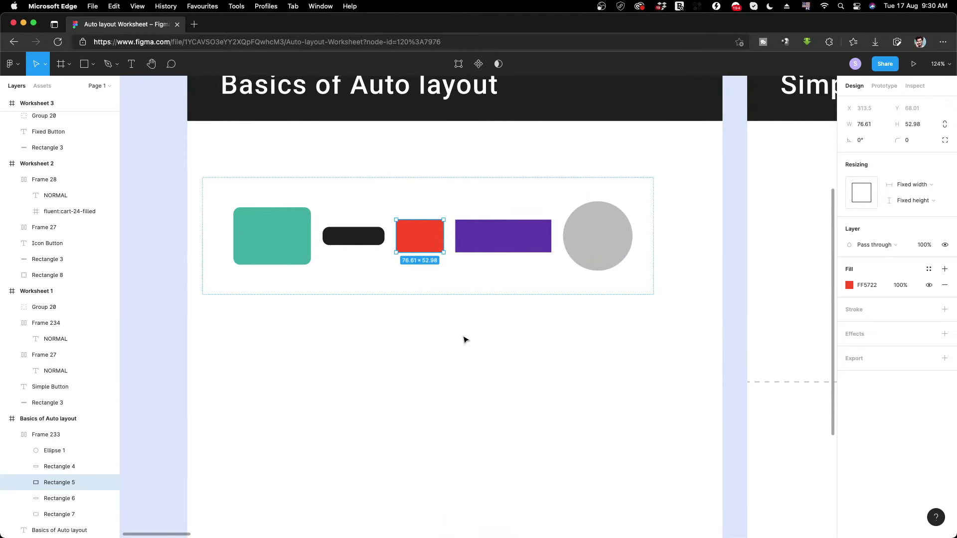
left_click(437, 327)
Draw a grey 75 × 64 rectangle and drag it into the row between red and purple.
left_click(84, 65)
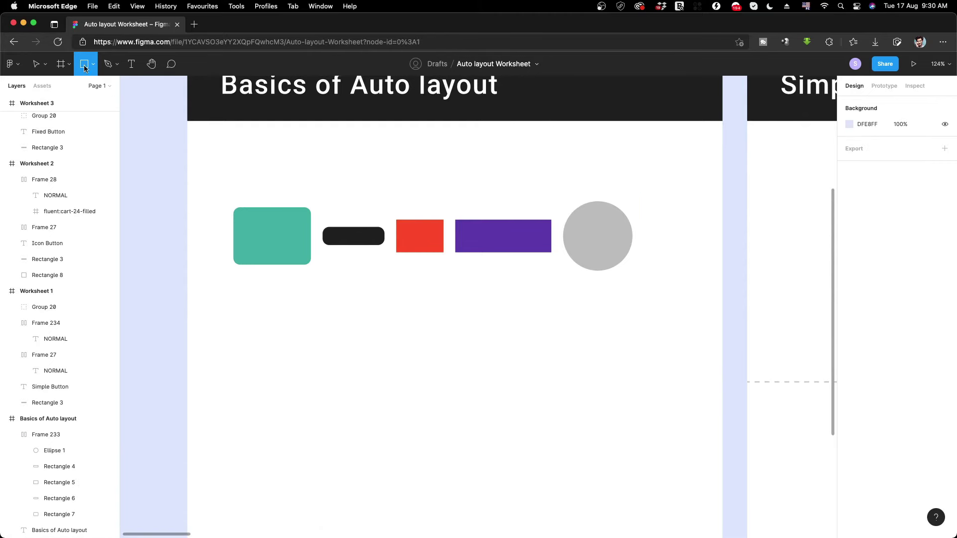
left_click_drag(386, 342, 432, 382)
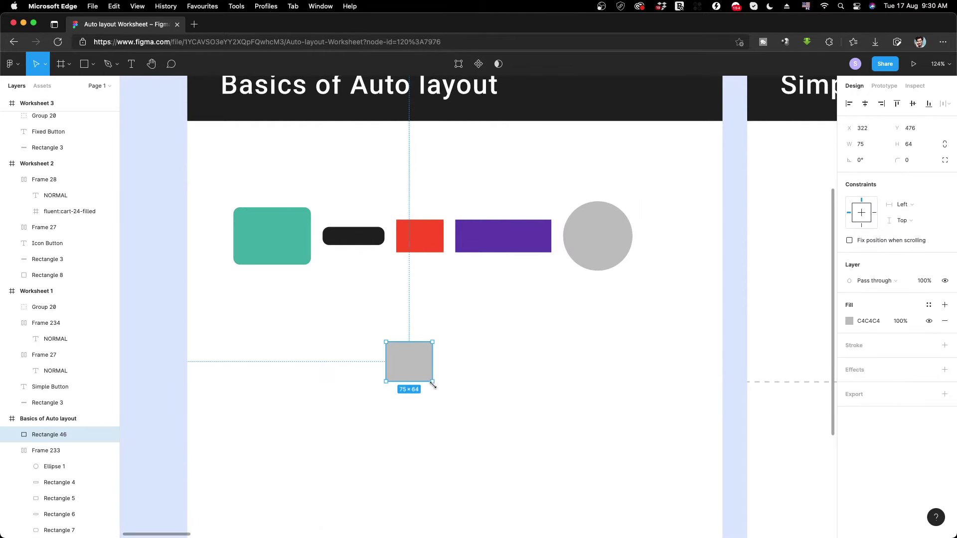
left_click(447, 357)
mouse_move(429, 361)
left_mouse_down()
mouse_move(463, 328)
mouse_move(452, 246)
left_mouse_up()
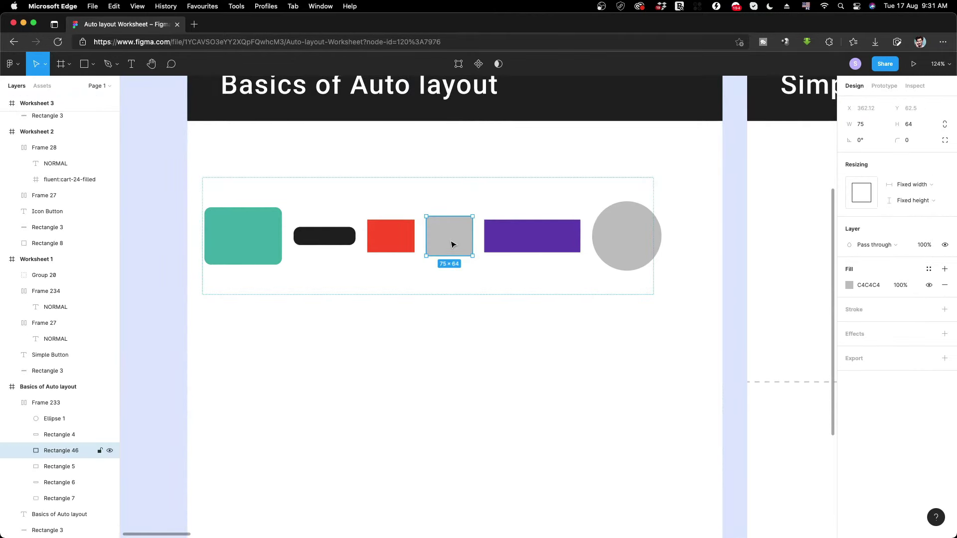
left_click(463, 373)
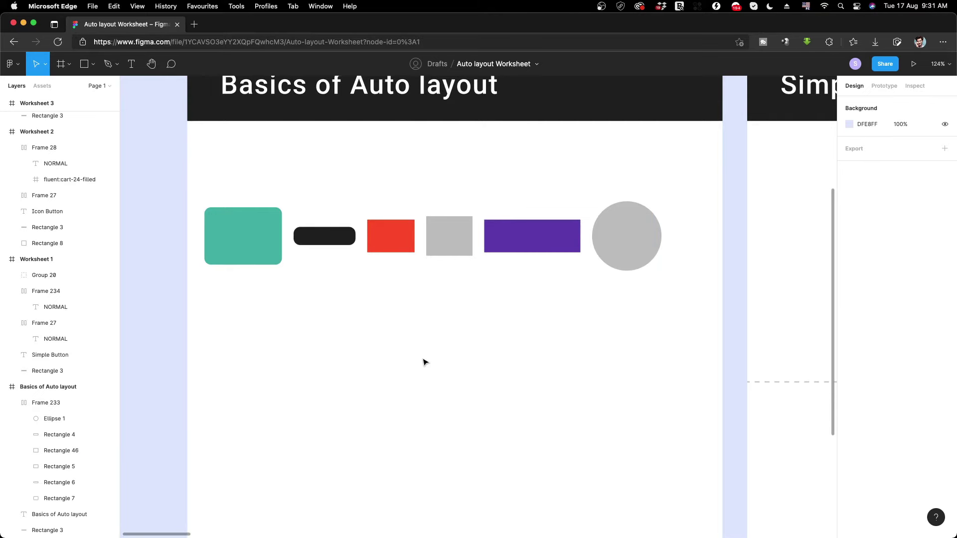
Zoom around, select Frame 233, and bring the Simple Button worksheet into view.
scroll(423, 362, "down", 2)
scroll(307, 291, "down", 3)
scroll(278, 249, "up", 8)
scroll(278, 249, "up", 1)
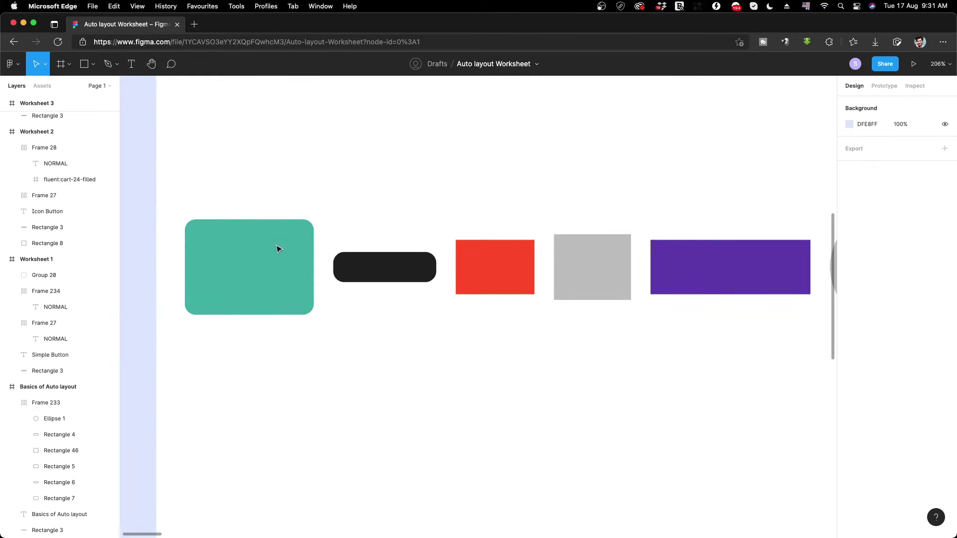
left_click(335, 293)
left_click_drag(574, 307, 573, 307)
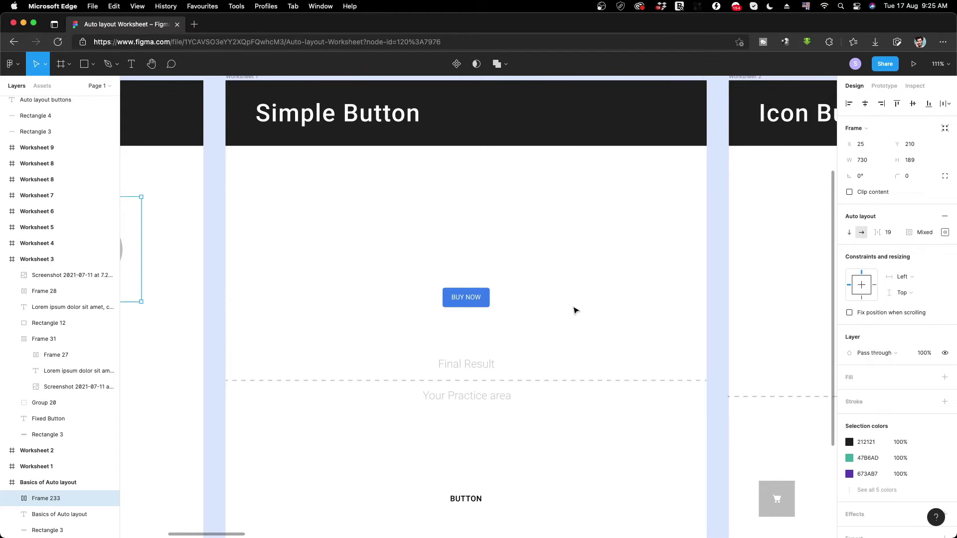
scroll(429, 372, "down", 5)
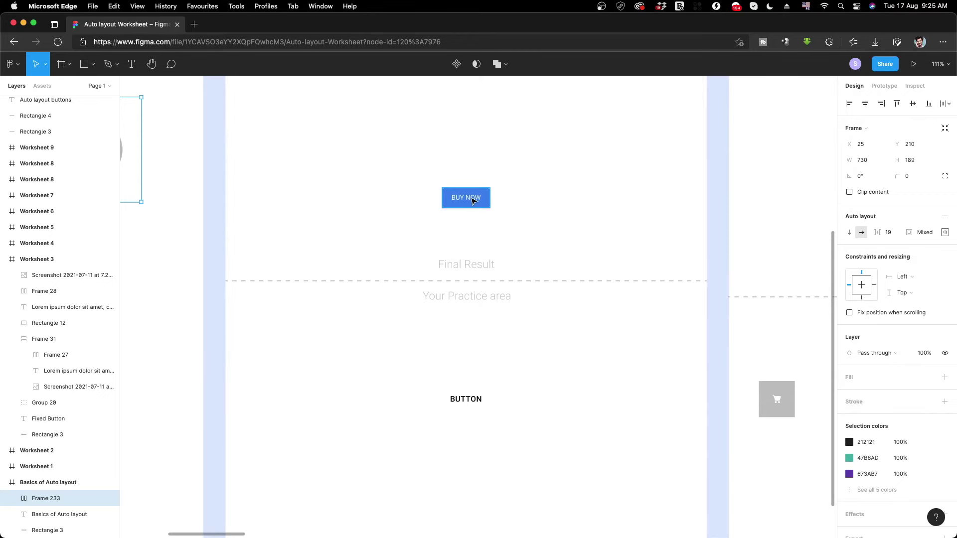
double_click(467, 199)
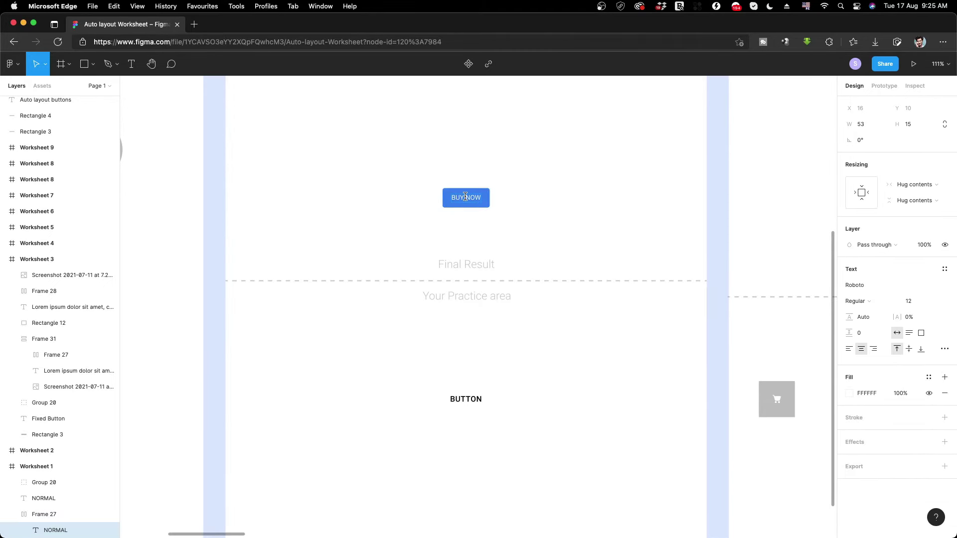
type("asdsad")
type("sadas")
key("super+z")
key("Escape")
left_click(523, 221)
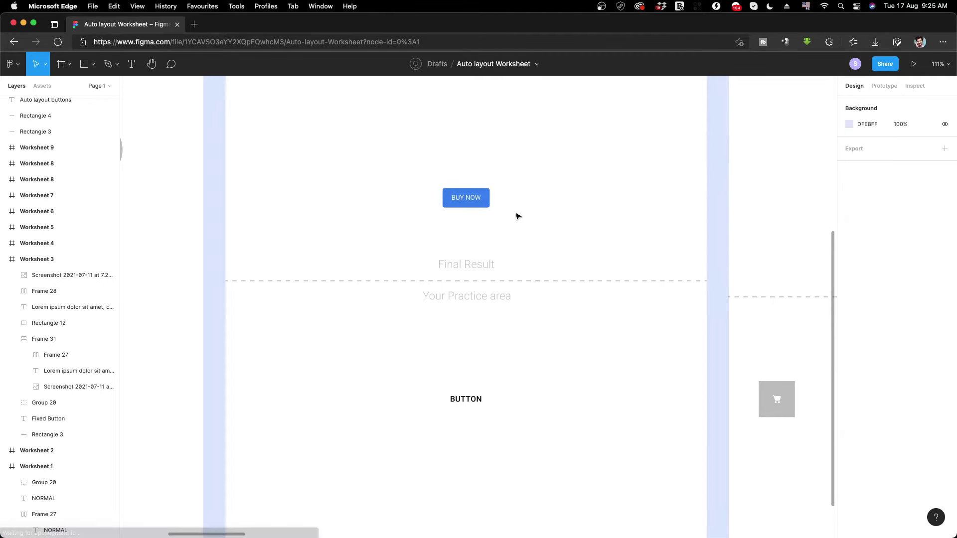
left_click(469, 198)
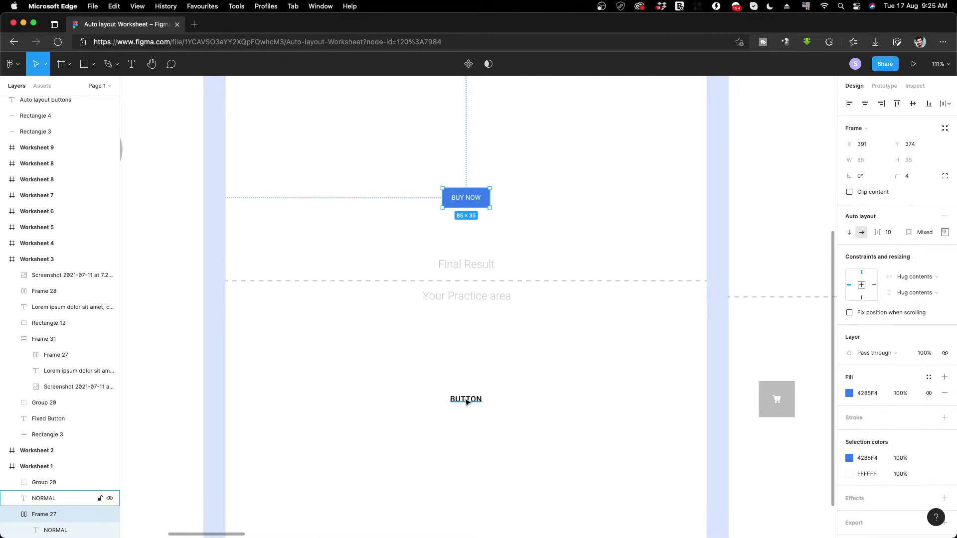
left_click(467, 400)
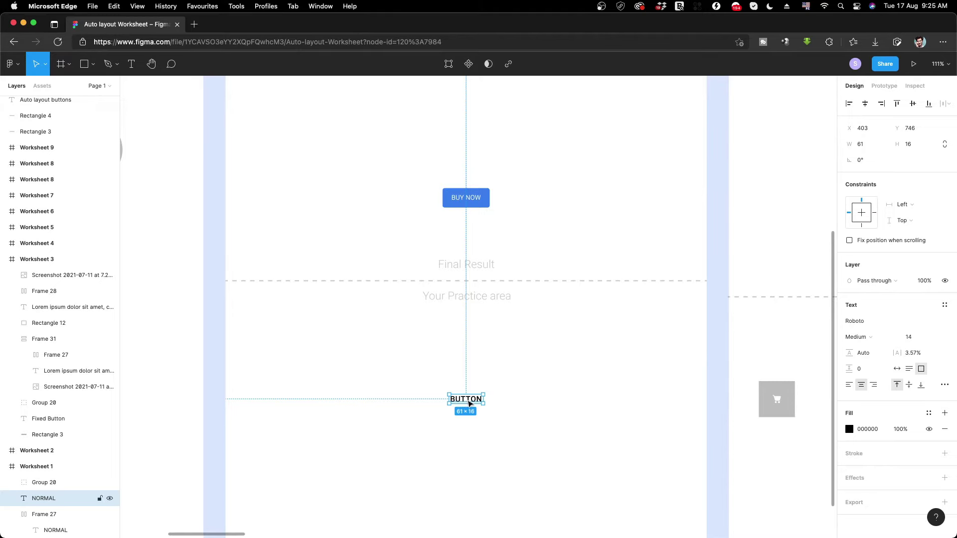
scroll(469, 402, "down", 5)
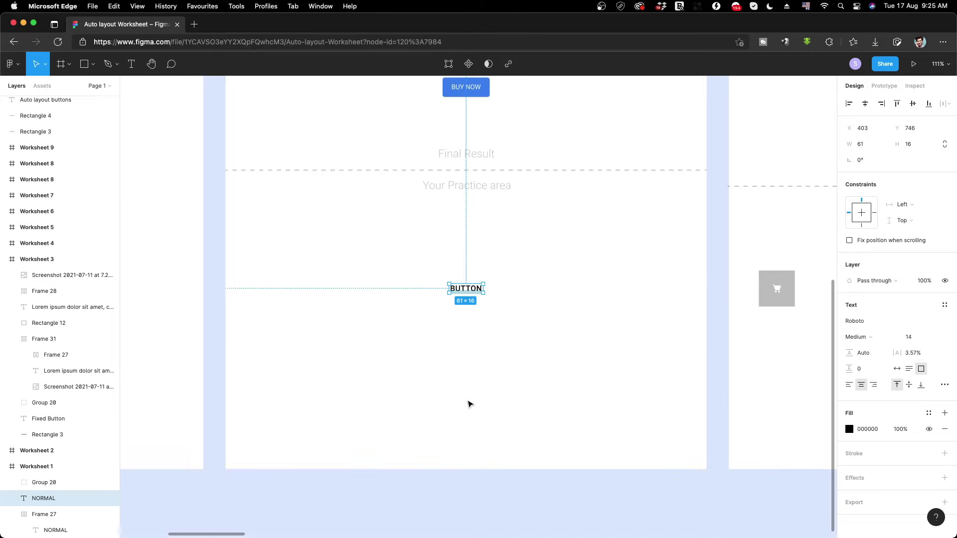
scroll(466, 398, "up", 3)
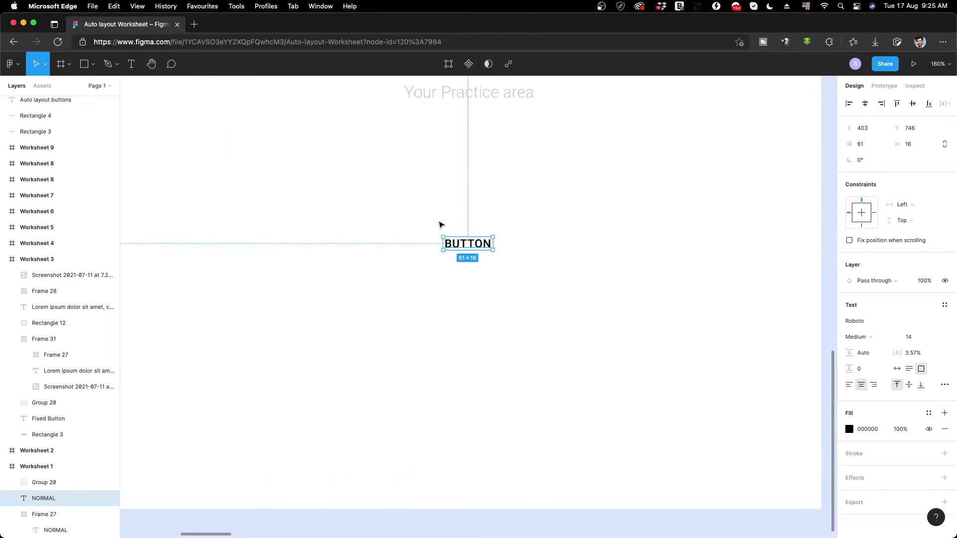
scroll(439, 222, "up", 5)
scroll(470, 267, "up", 5)
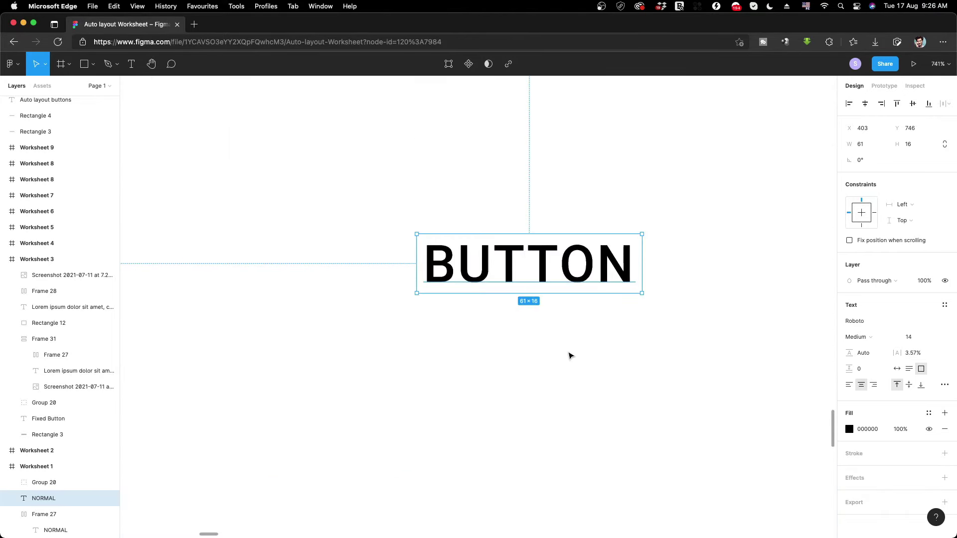
Wrap the BUTTON text in auto layout Frame 234 with Shift+A.
key("shift+a")
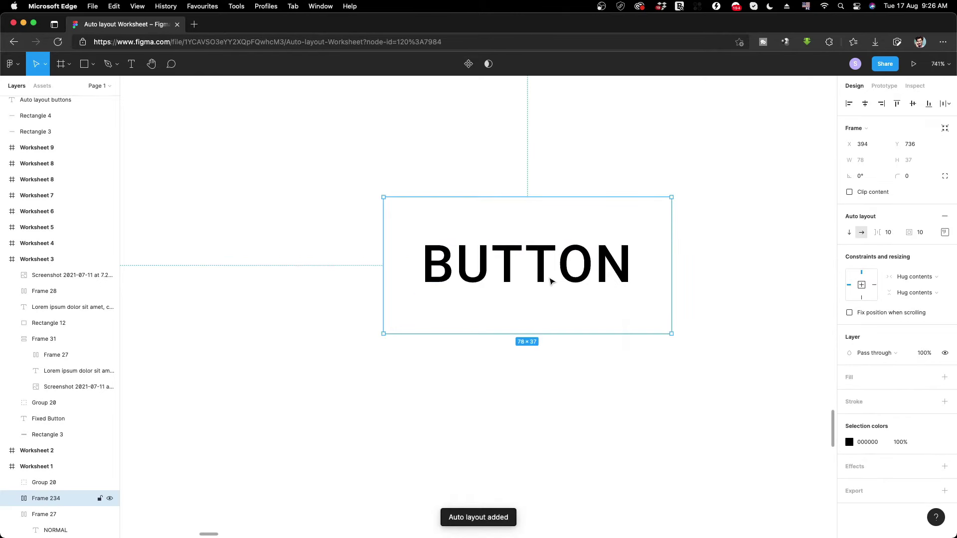
right_click(551, 273)
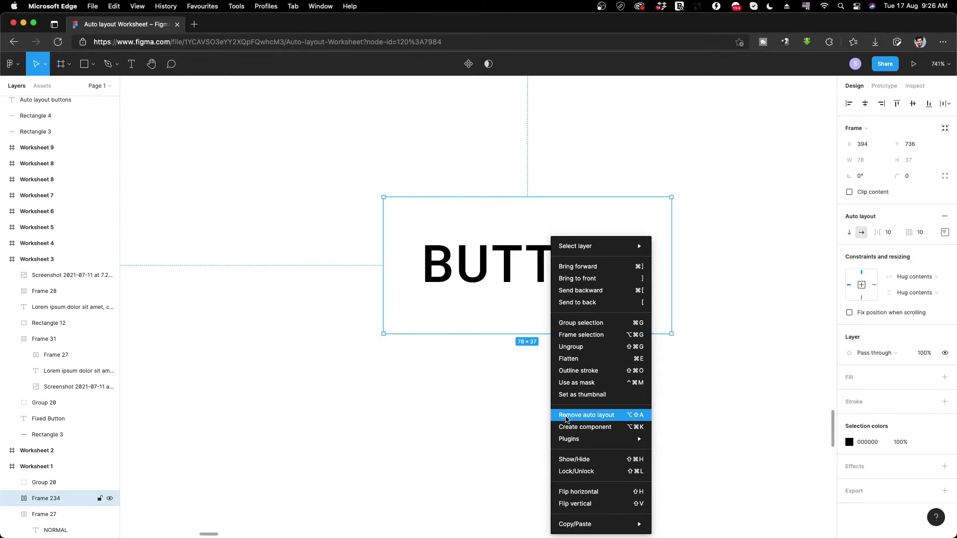
left_click(720, 389)
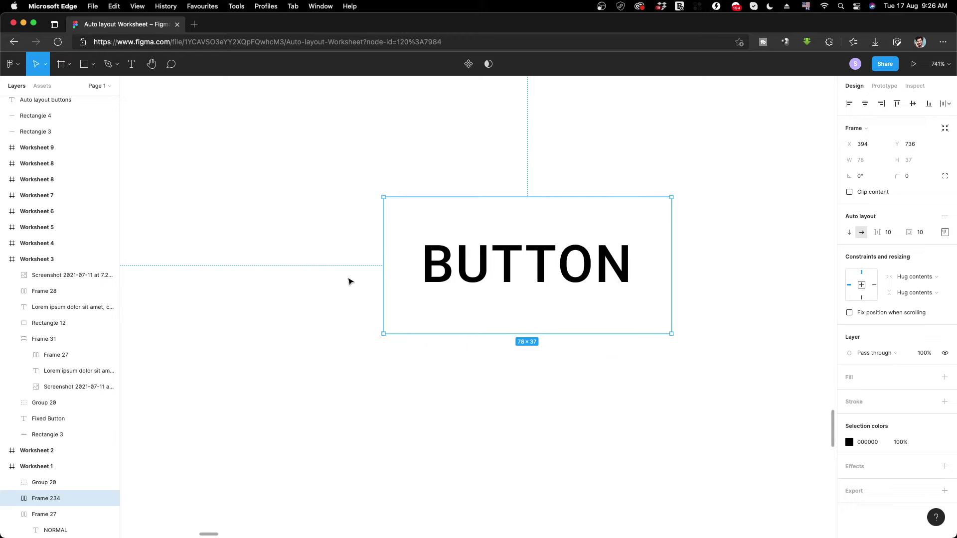
left_click(729, 239)
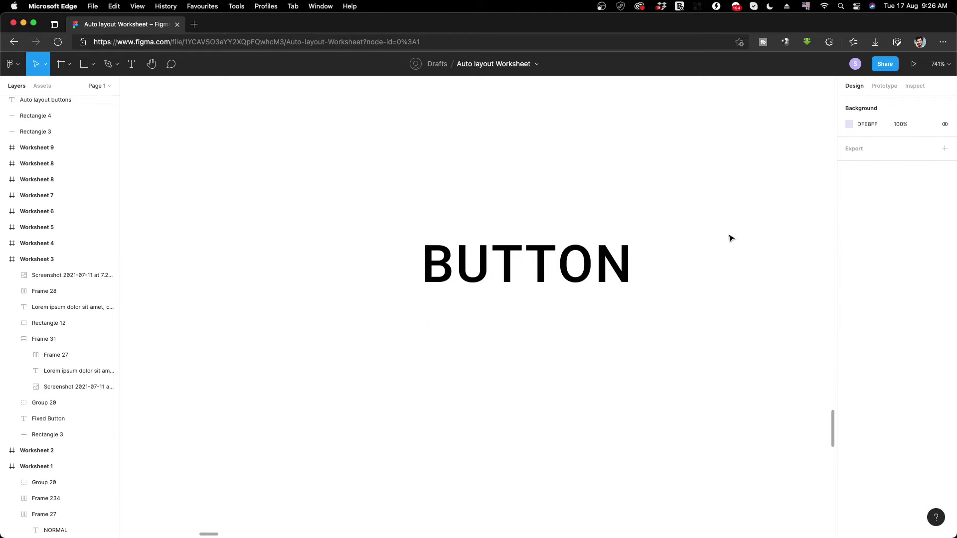
left_click(577, 267)
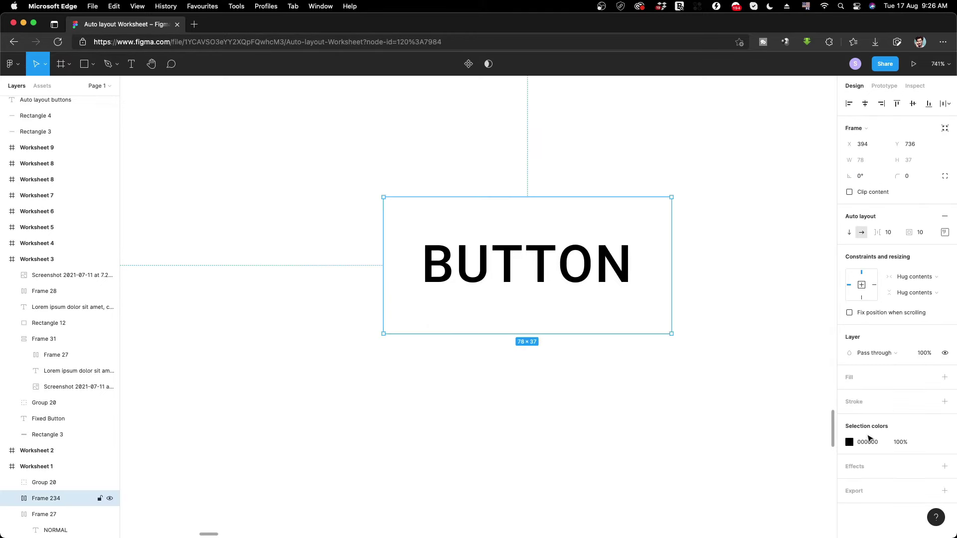
Give the button frame a blue 4285F4 fill.
left_click(850, 379)
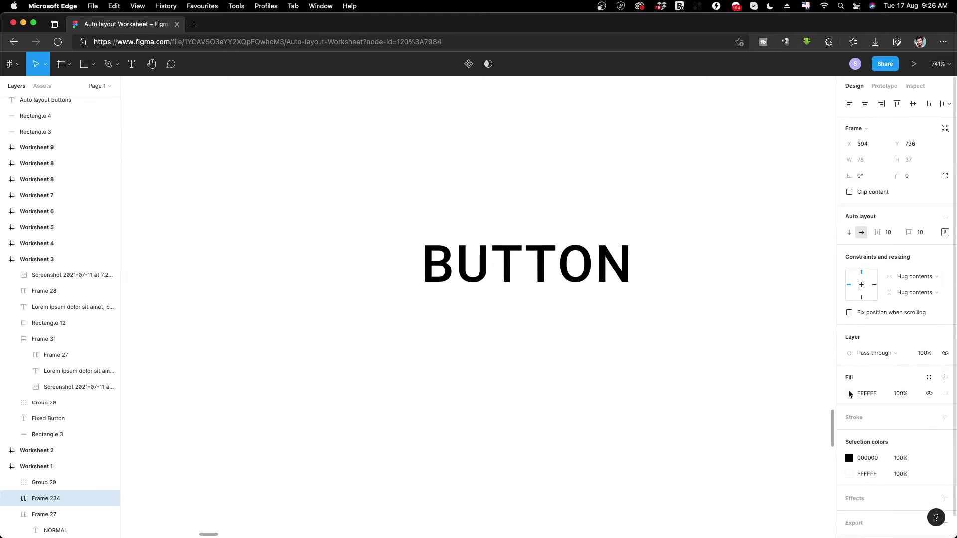
left_click(849, 393)
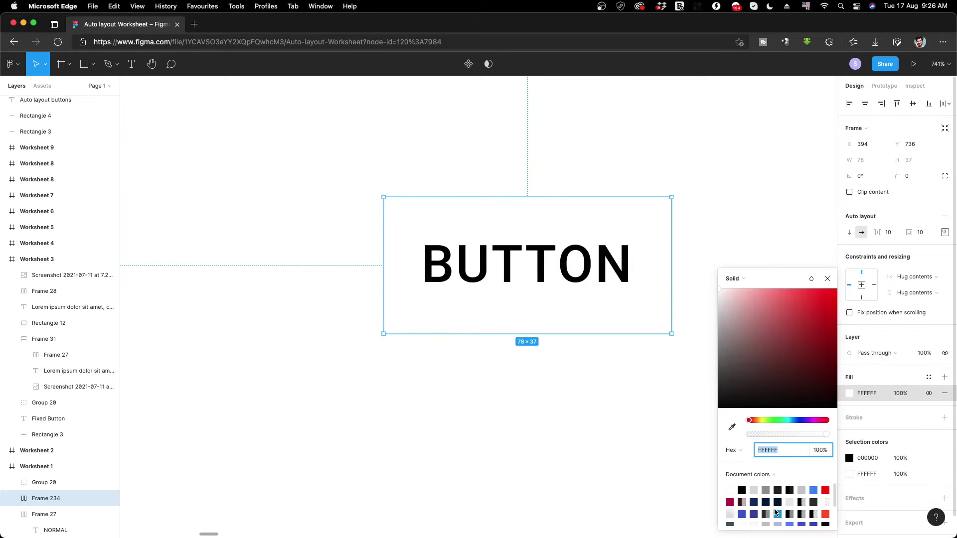
left_click(814, 490)
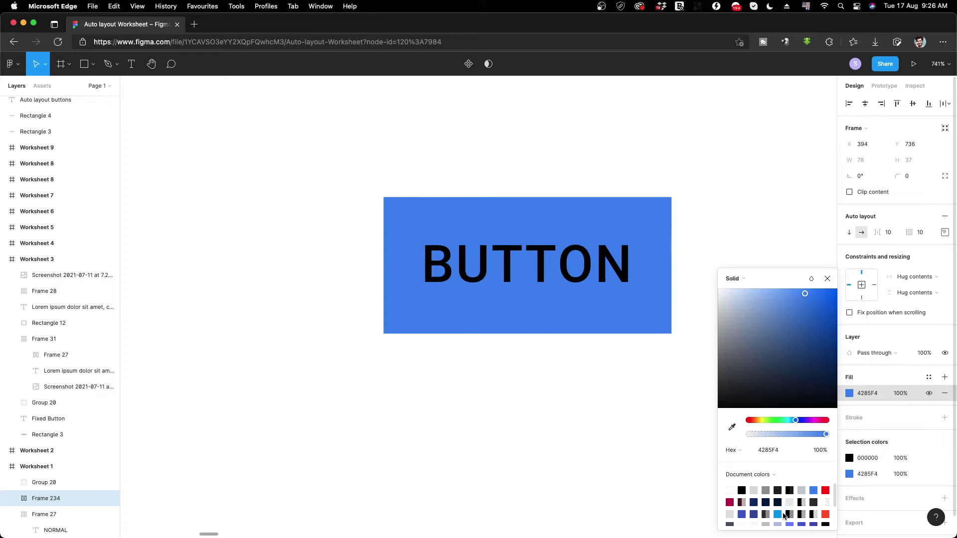
left_click(778, 515)
left_click(815, 490)
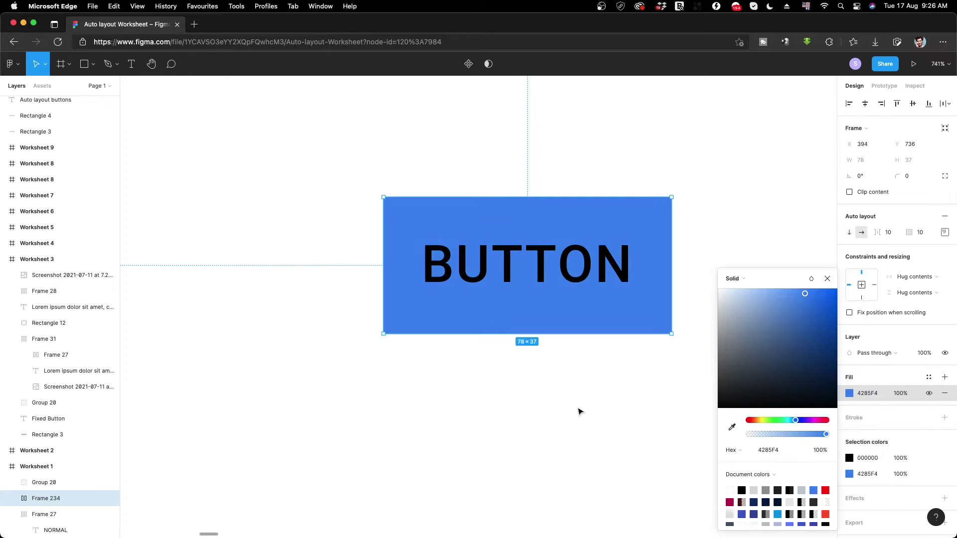
left_click(577, 411)
Set the BUTTON text colour to white FFFFFF.
left_click(586, 278)
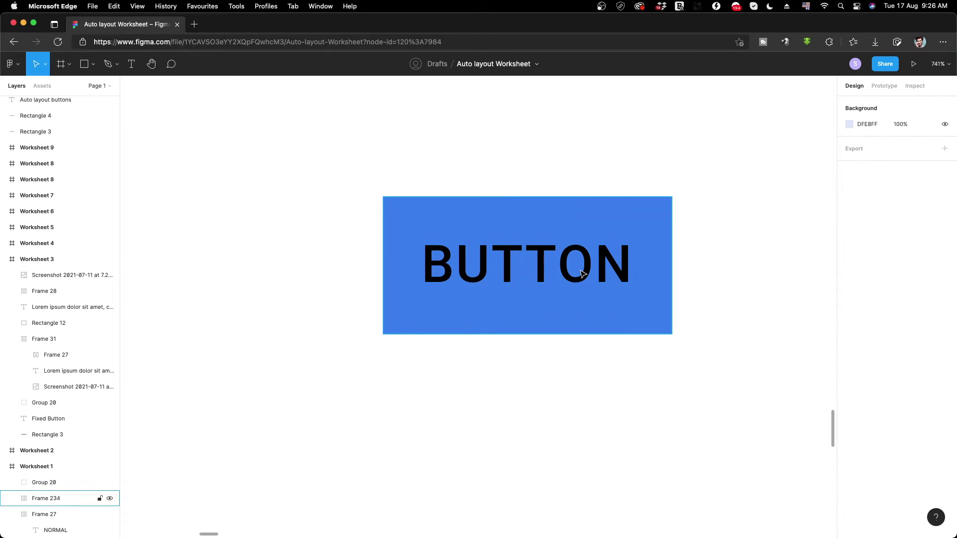
left_click(849, 394)
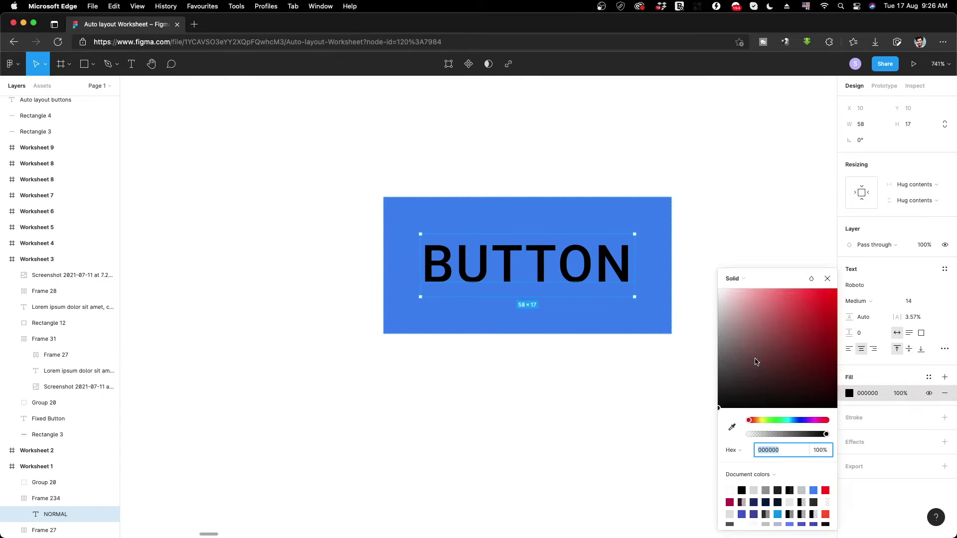
type("ffffff")
key("Return")
left_click(594, 385)
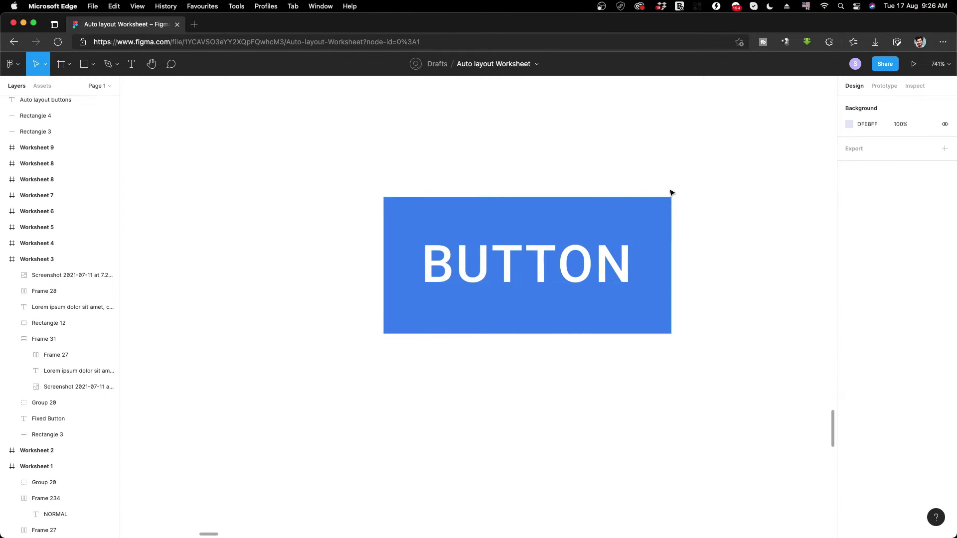
Round the blue button frame's corners to a 4 px radius.
left_click(643, 226)
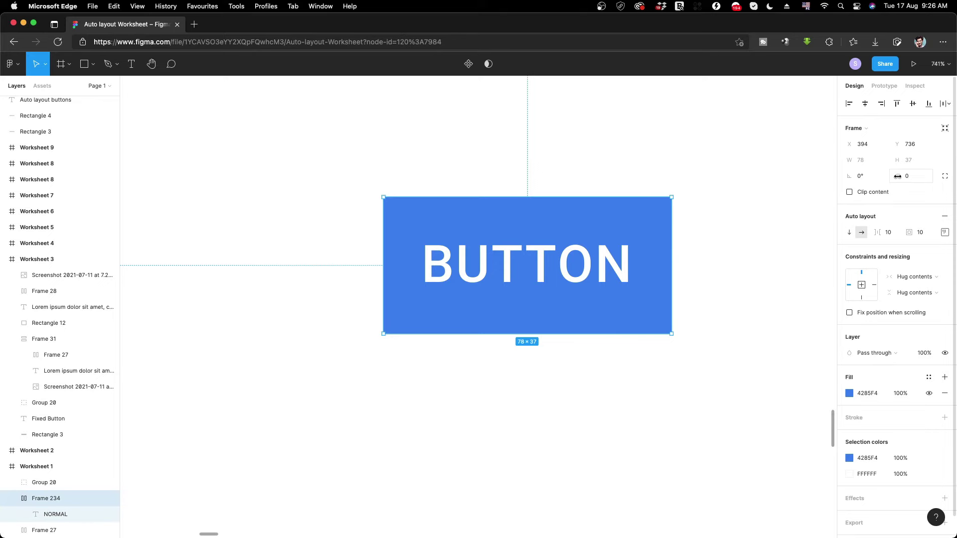
left_click_drag(903, 177, 934, 177)
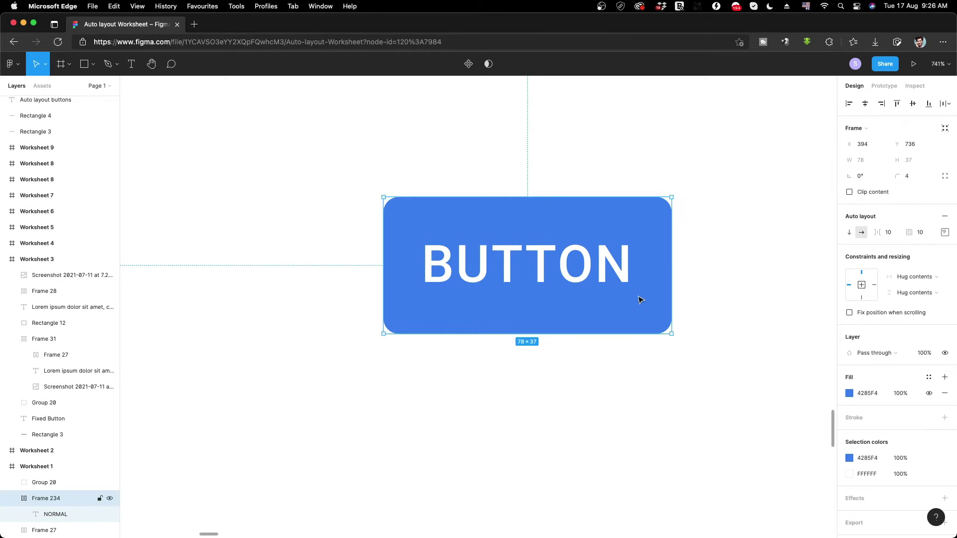
left_click(946, 233)
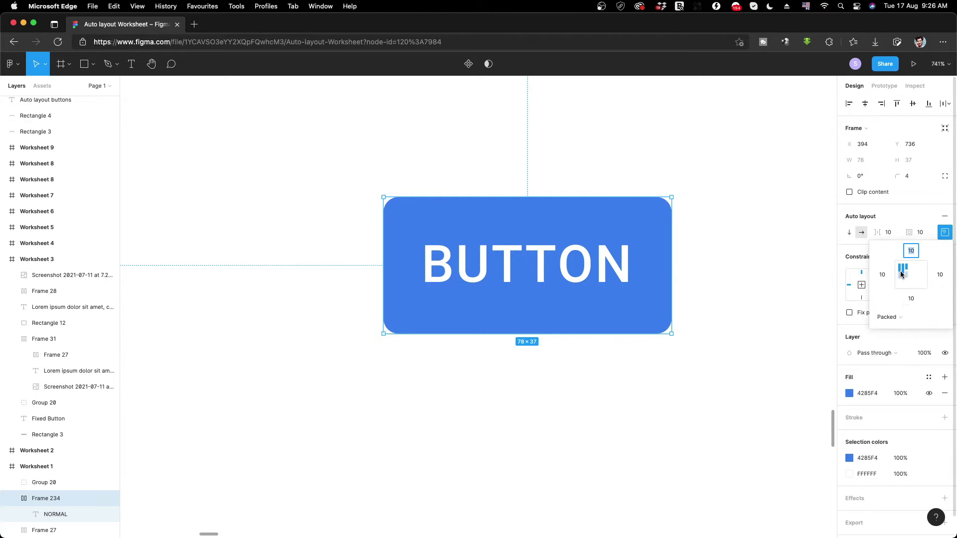
Give the blue BUTTON frame 16 px left and right padding, widening it to 90 × 37.
double_click(591, 266)
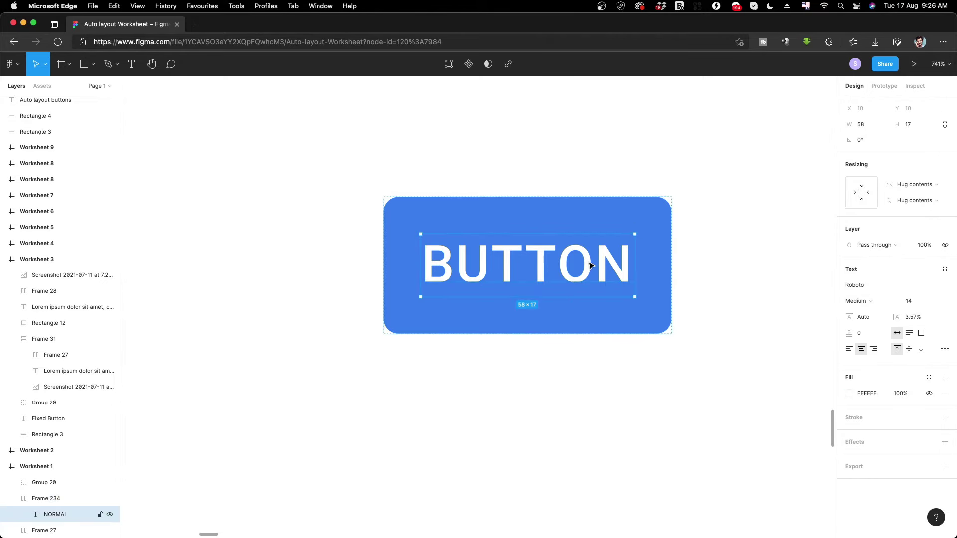
left_click(691, 261)
left_click(638, 253)
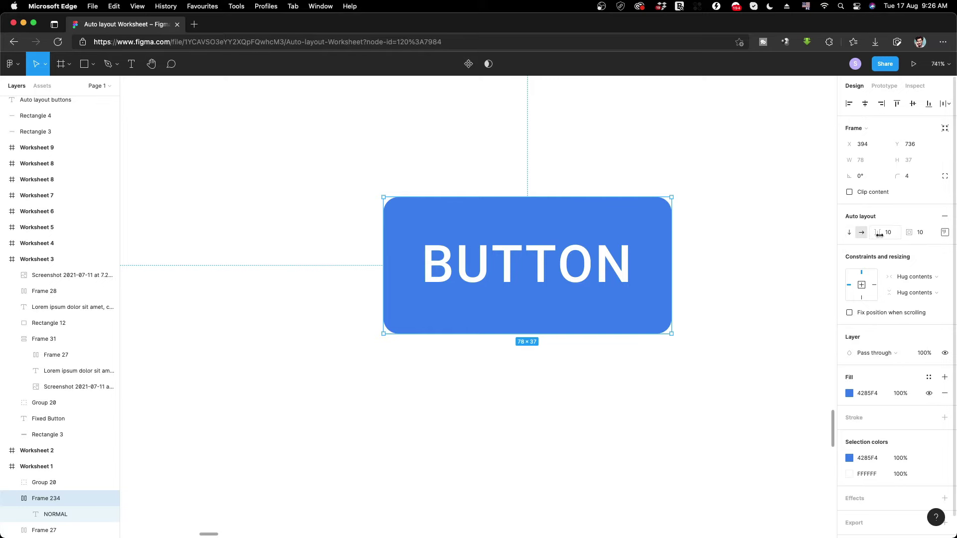
left_click(944, 233)
left_click(883, 279)
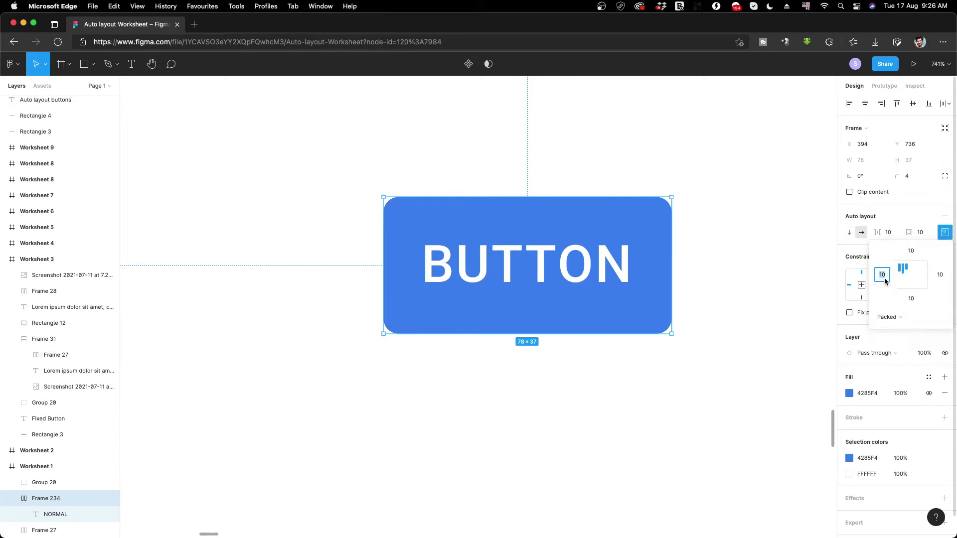
type("6")
left_click(940, 275)
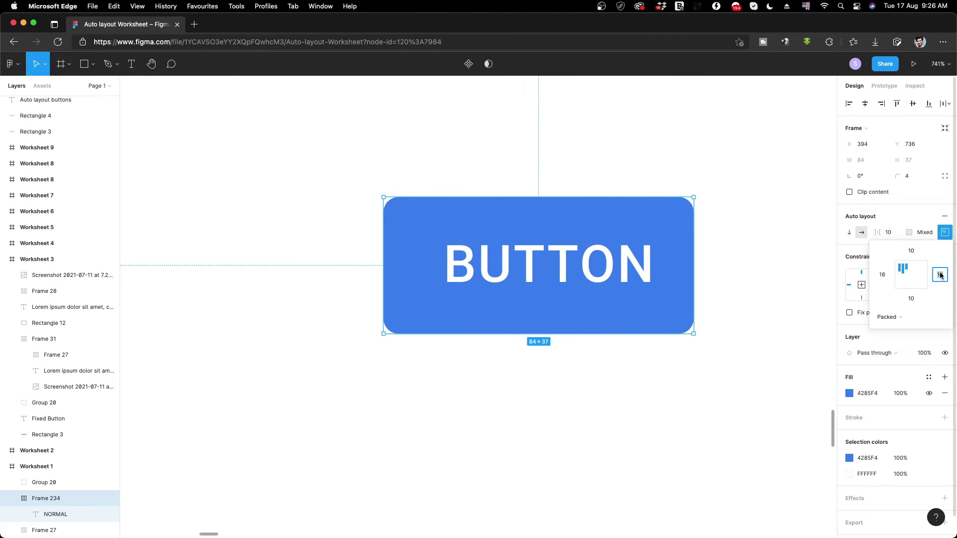
type("16")
key("Return")
left_click(726, 269)
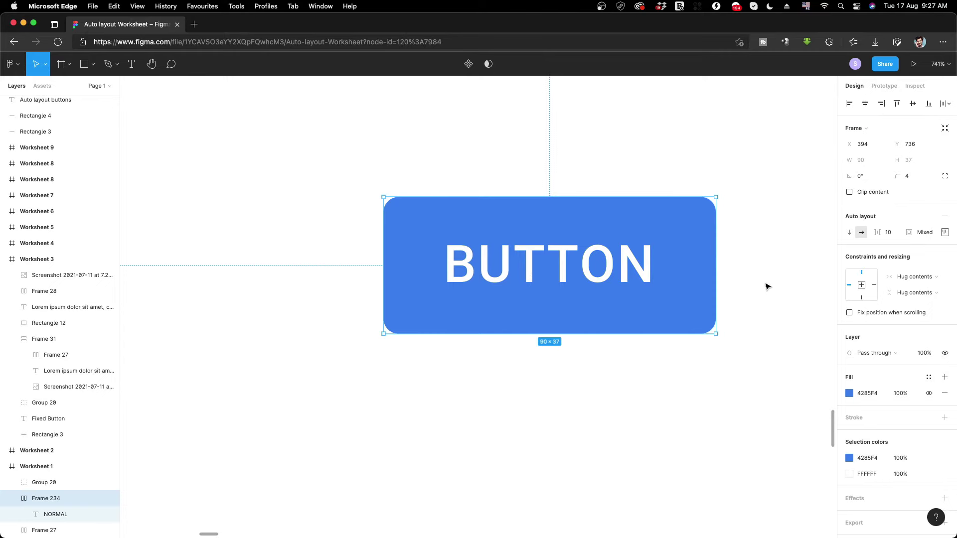
left_click_drag(765, 284, 585, 273)
mouse_move(466, 271)
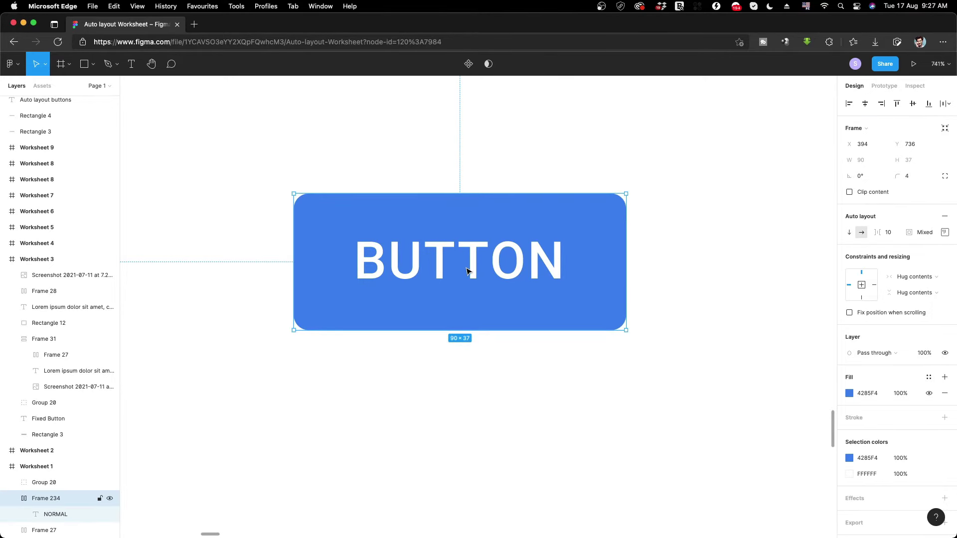
double_click(467, 271)
double_click(470, 271)
left_click(450, 262)
type("dassadsadas")
key("super+z")
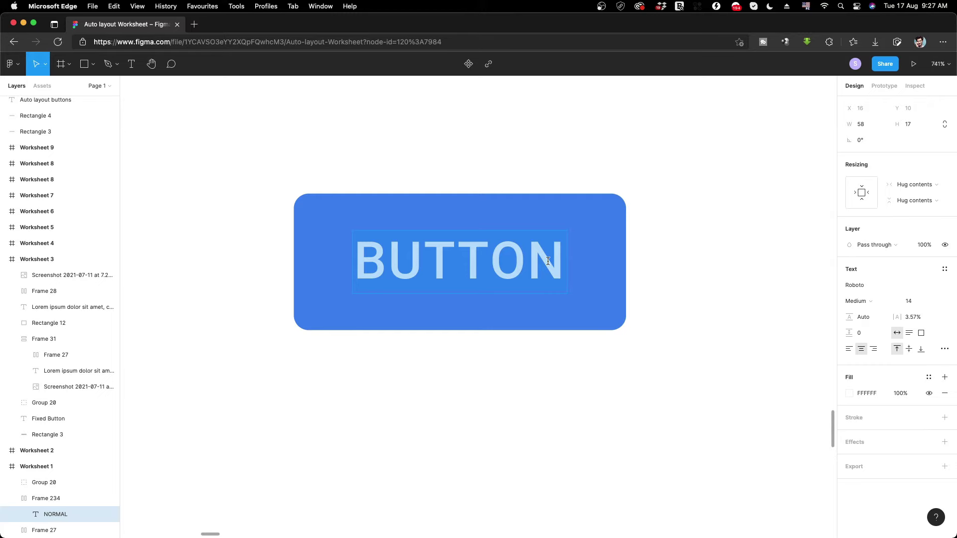
left_click(555, 259)
key("Return")
type("adasasd")
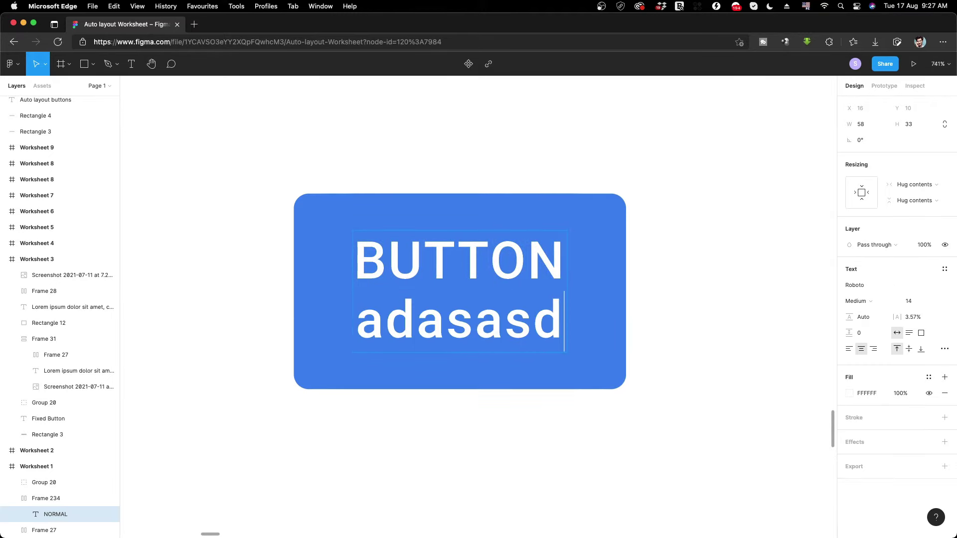
type("asasd")
key("alt+BackSpace")
key("BackSpace")
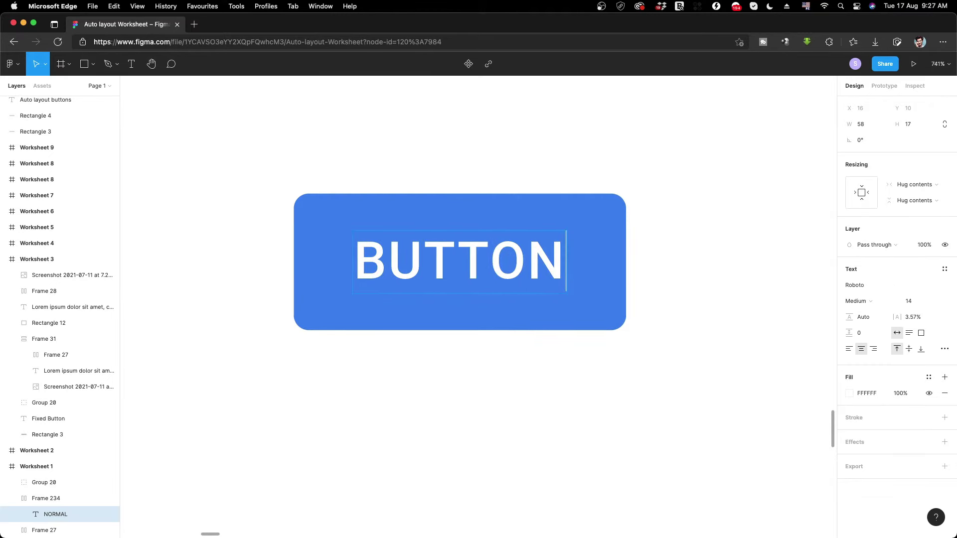
key("Escape")
key("Escape")
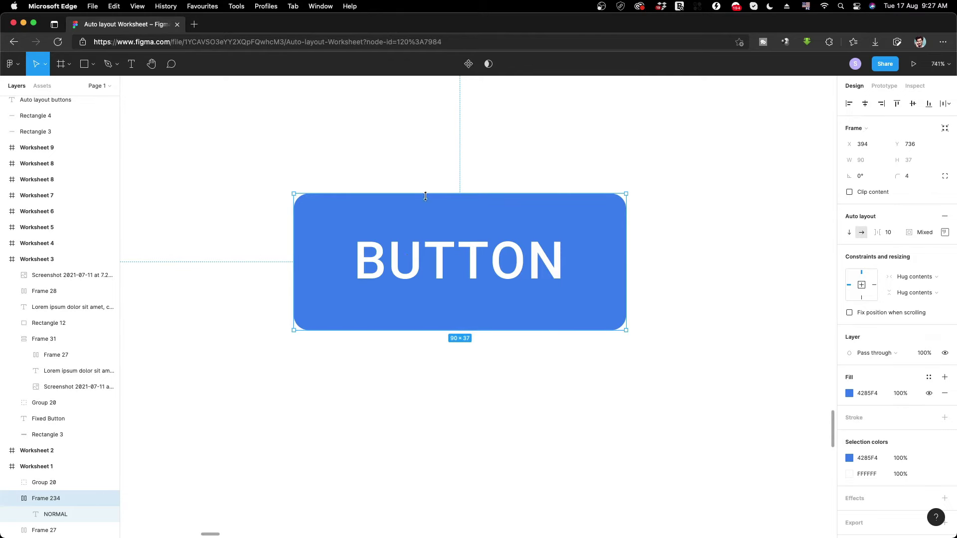
key("Escape")
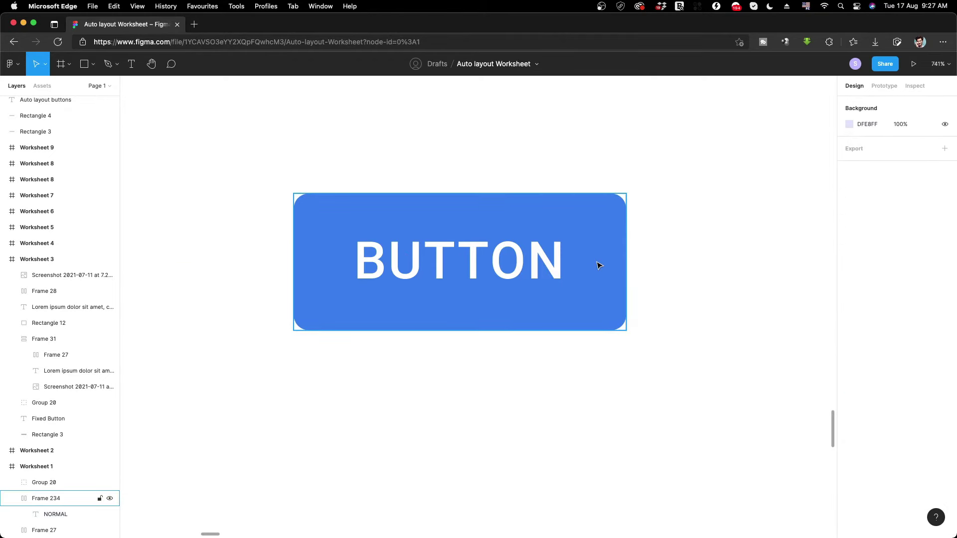
left_click(600, 259)
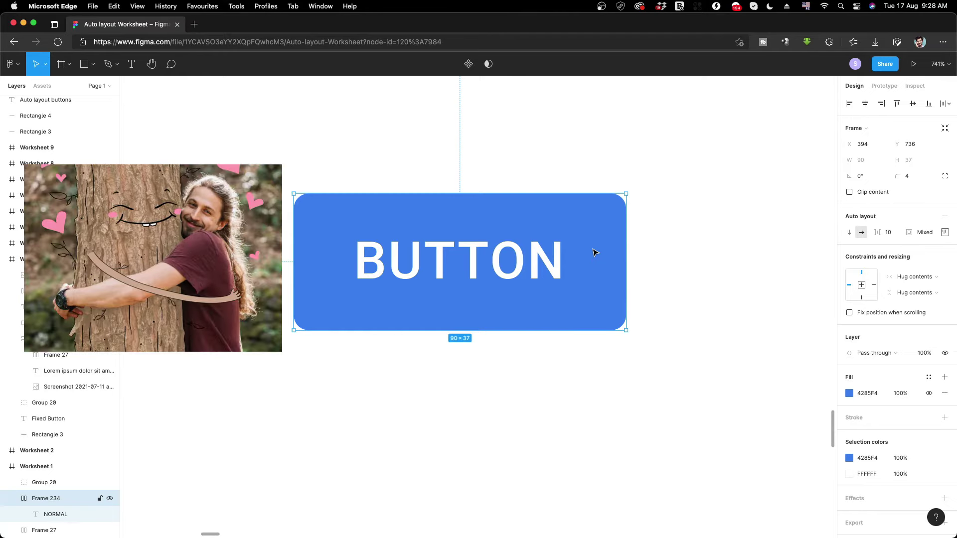
double_click(504, 269)
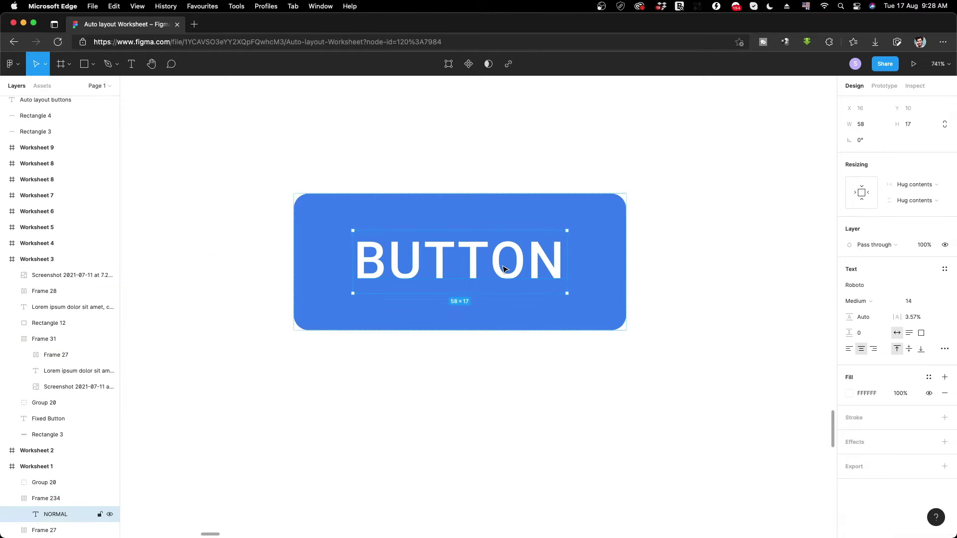
double_click(515, 259)
left_click(516, 258)
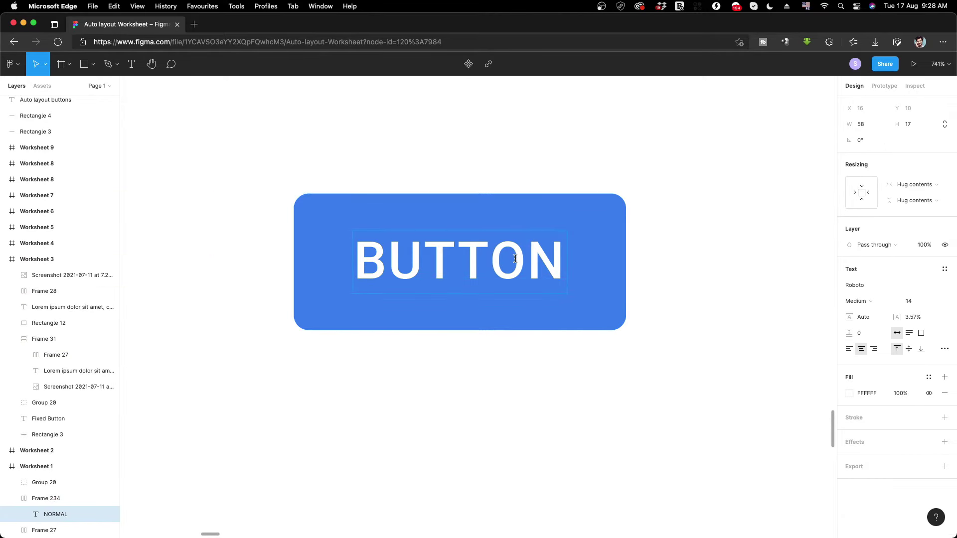
double_click(516, 259)
type("ok")
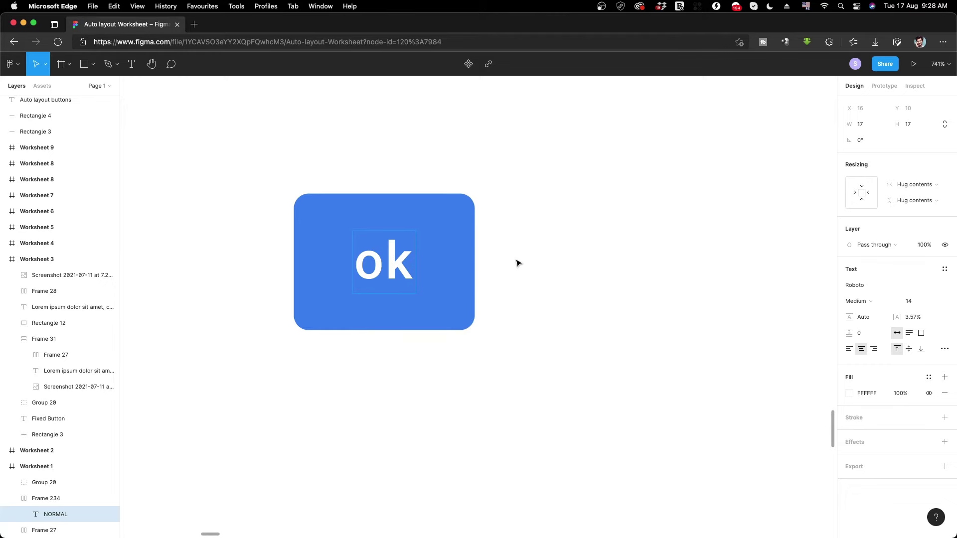
key("super+z")
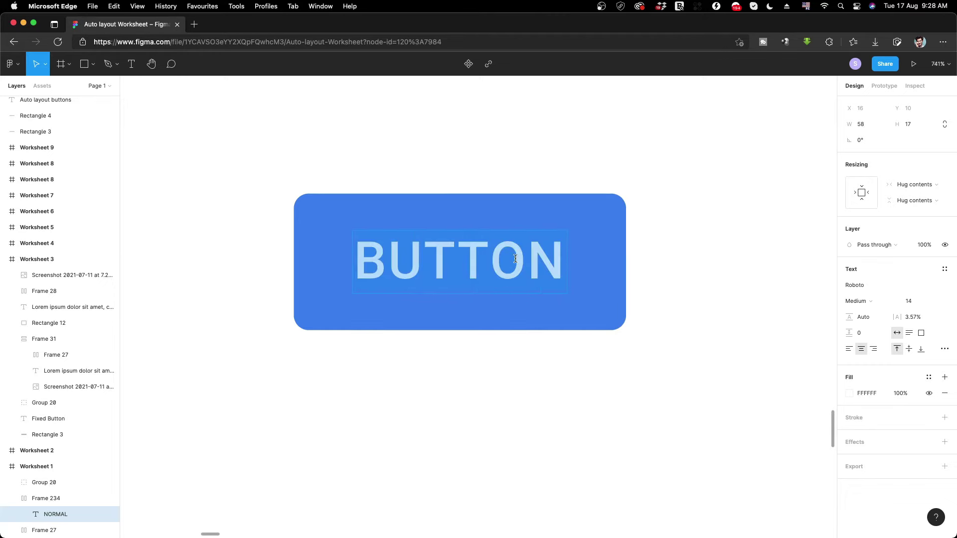
key("Escape")
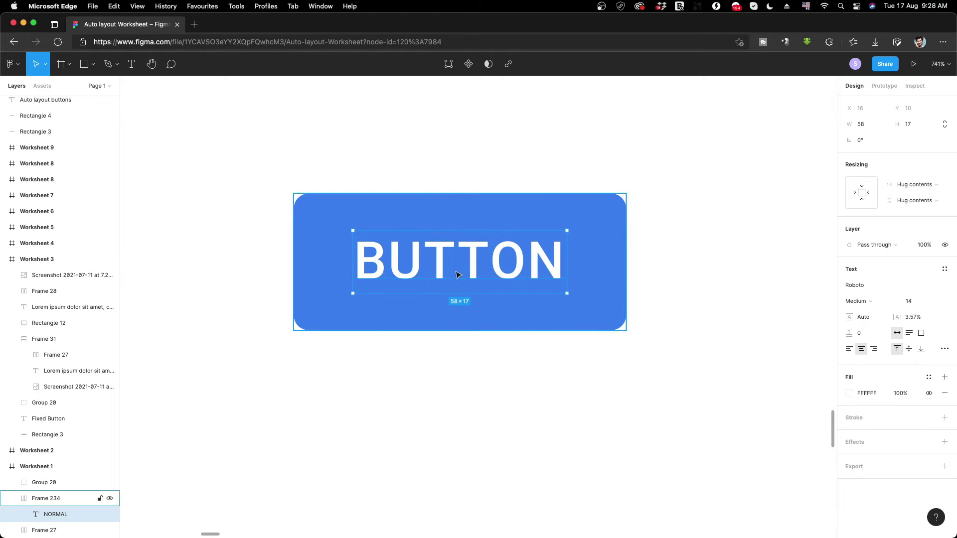
left_click(483, 372)
scroll(414, 328, "down", 5)
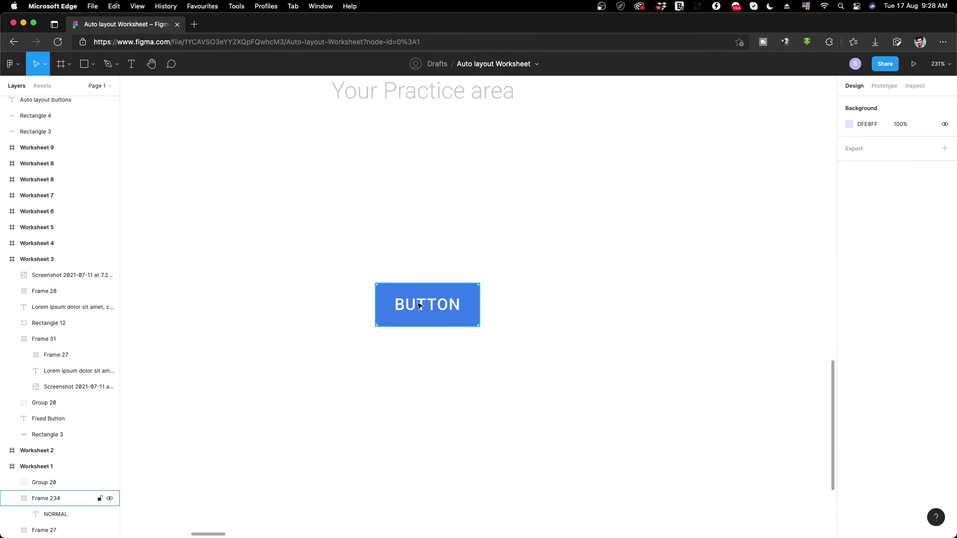
left_click(85, 63)
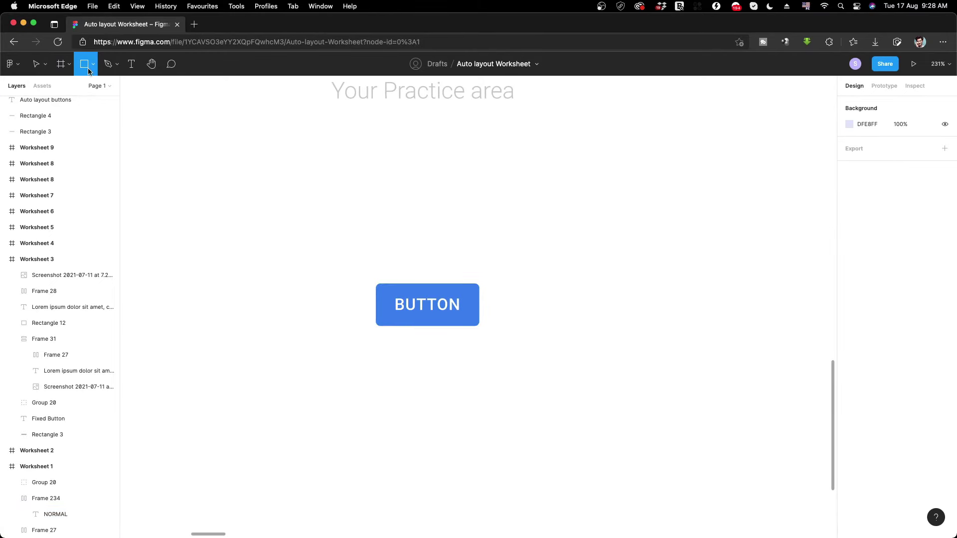
left_click(313, 296)
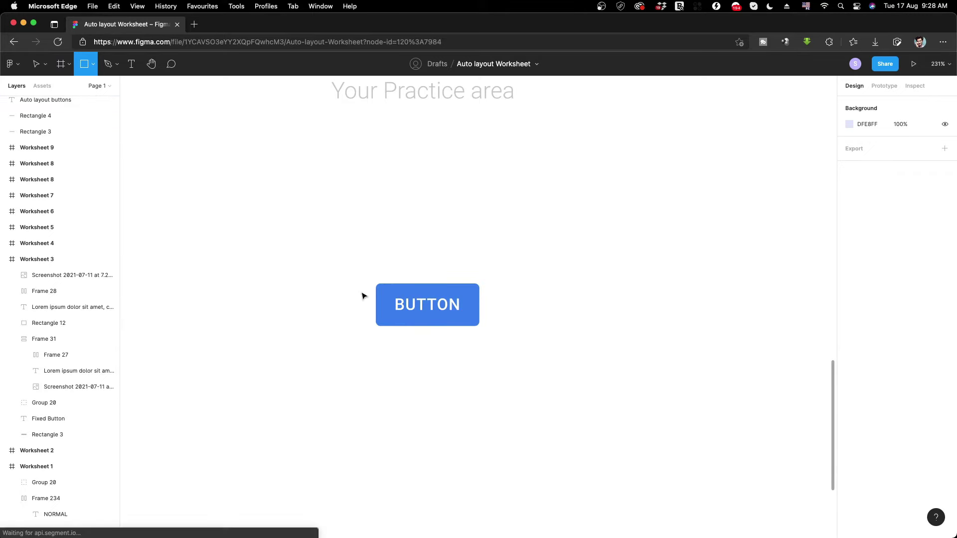
key("Delete")
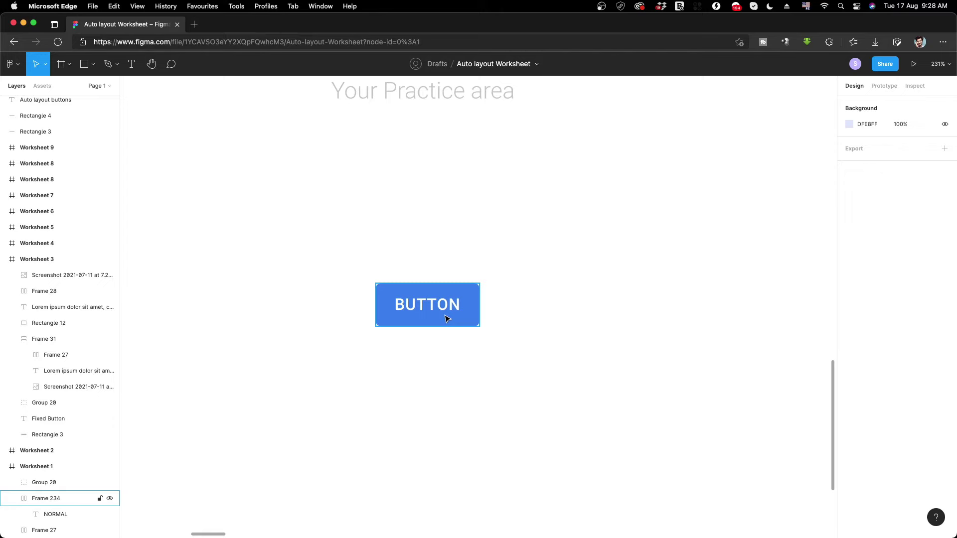
scroll(447, 332, "down", 5)
Bring the Icon Button practice area into view, selecting the BUY NOW button, then the cart icon.
scroll(361, 222, "down", 10)
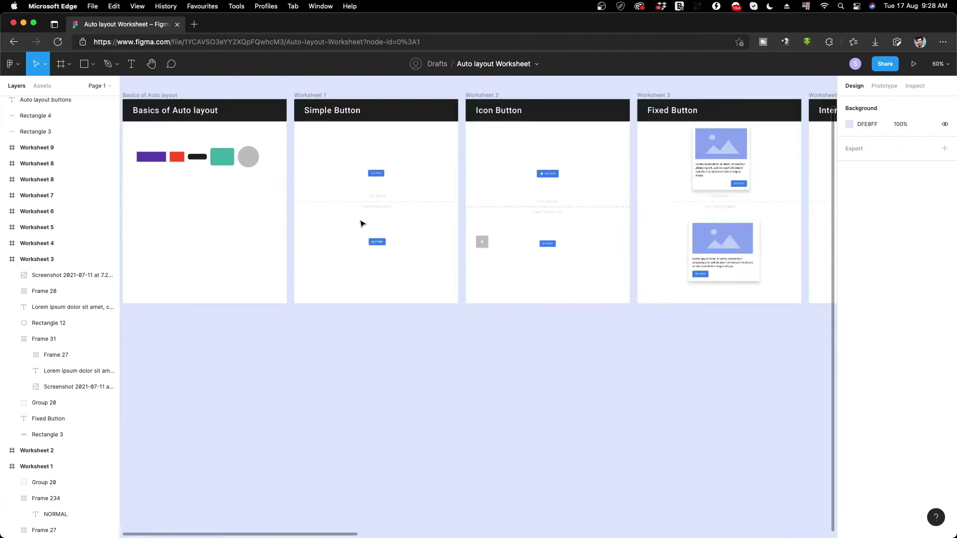
scroll(588, 171, "up", 8)
scroll(445, 258, "up", 2)
scroll(445, 258, "down", 4)
scroll(444, 258, "down", 1)
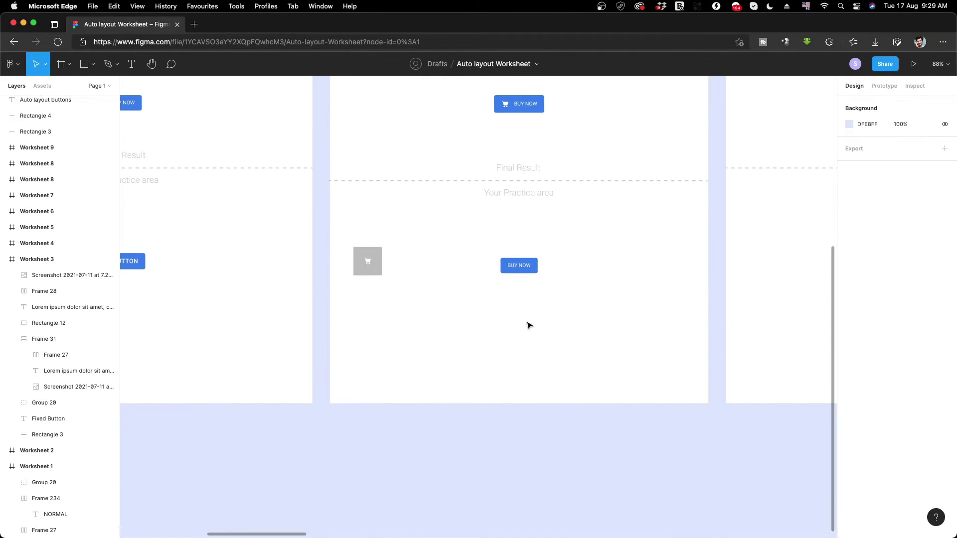
scroll(502, 297, "up", 2)
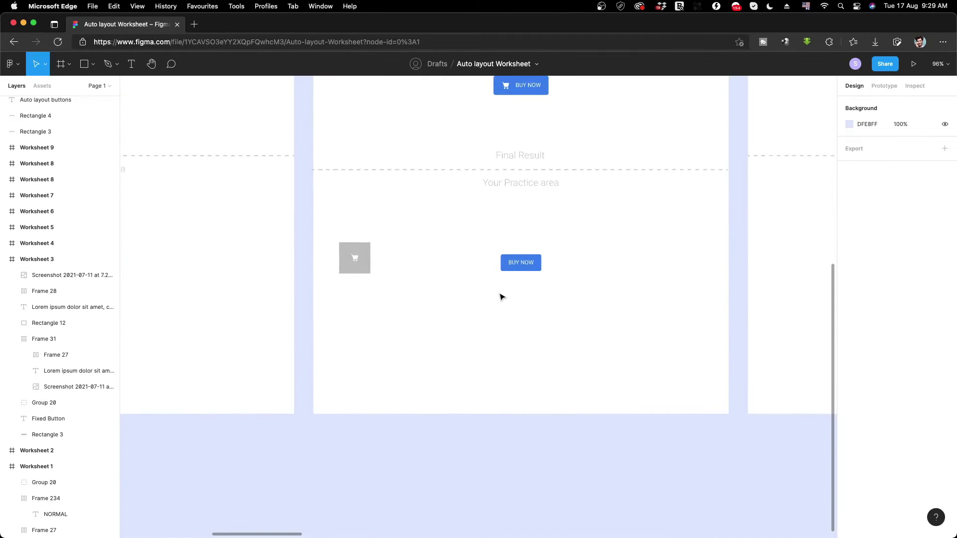
left_click(512, 270)
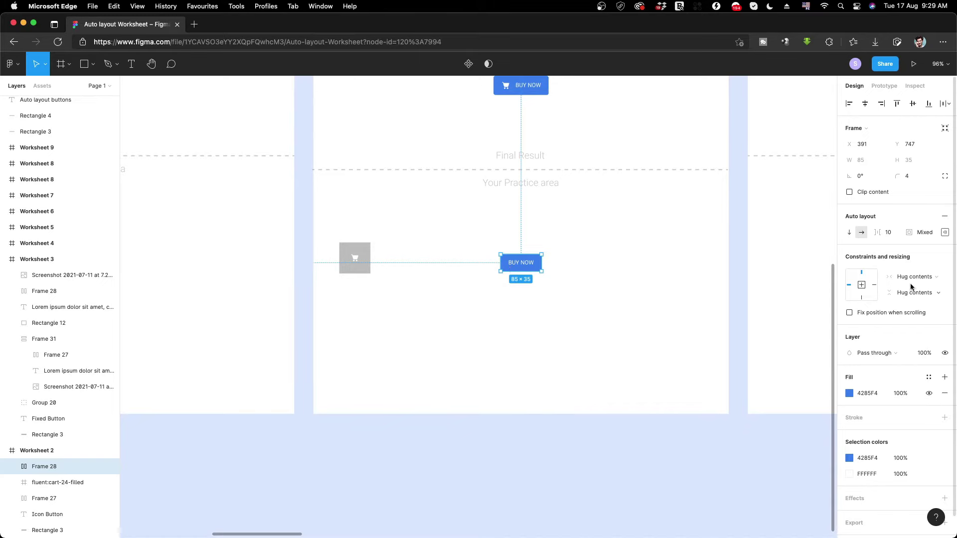
scroll(476, 272, "up", 2)
scroll(477, 273, "up", 3)
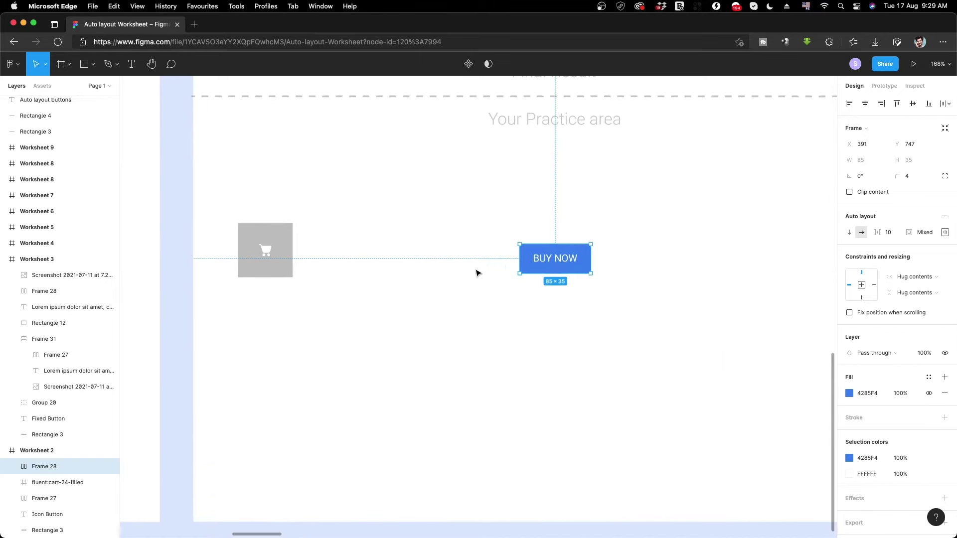
left_click(271, 252)
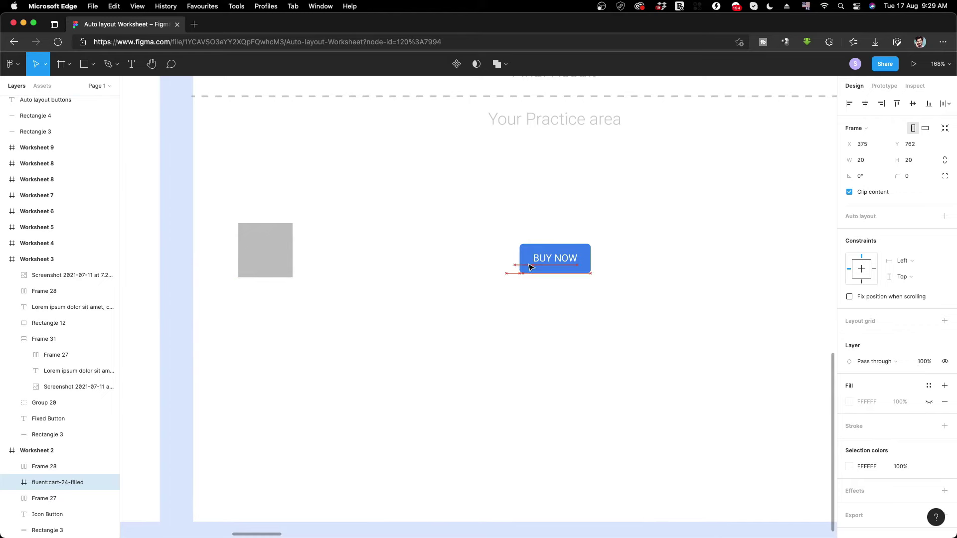
Try moving the cart icon into BUY NOW, undo it, then set the grey box beside it.
left_click_drag(267, 254, 532, 264)
key("ctrl+z")
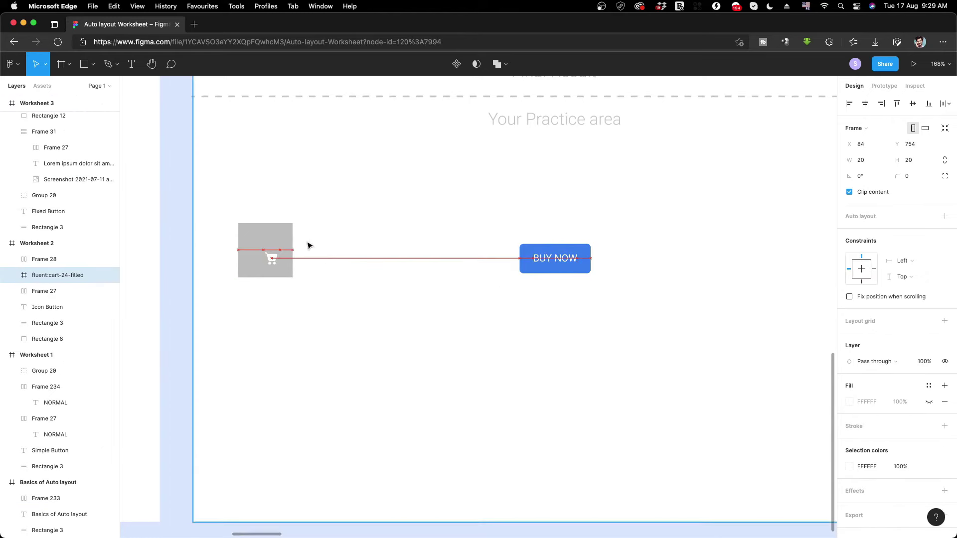
key("alt")
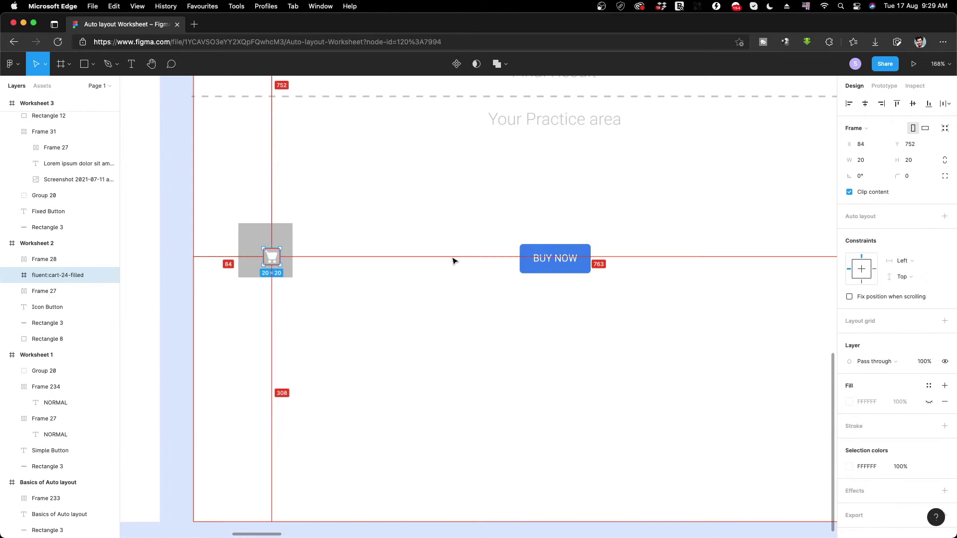
mouse_move(214, 190)
left_mouse_down()
mouse_move(273, 260)
mouse_move(496, 249)
left_mouse_up()
key("alt")
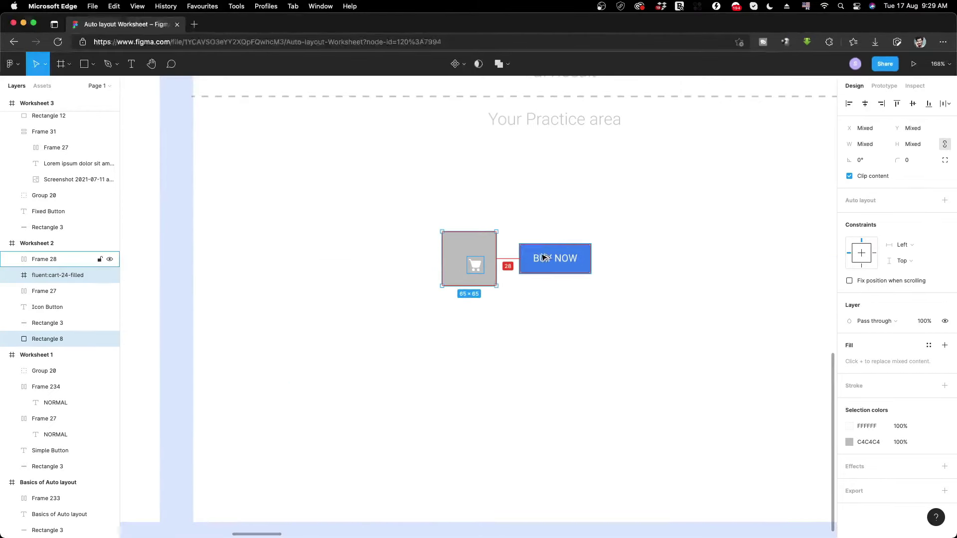
Drop the cart icon inside the BUY NOW button frame.
scroll(550, 259, "down", 3)
scroll(550, 259, "up", 5)
scroll(550, 260, "up", 2)
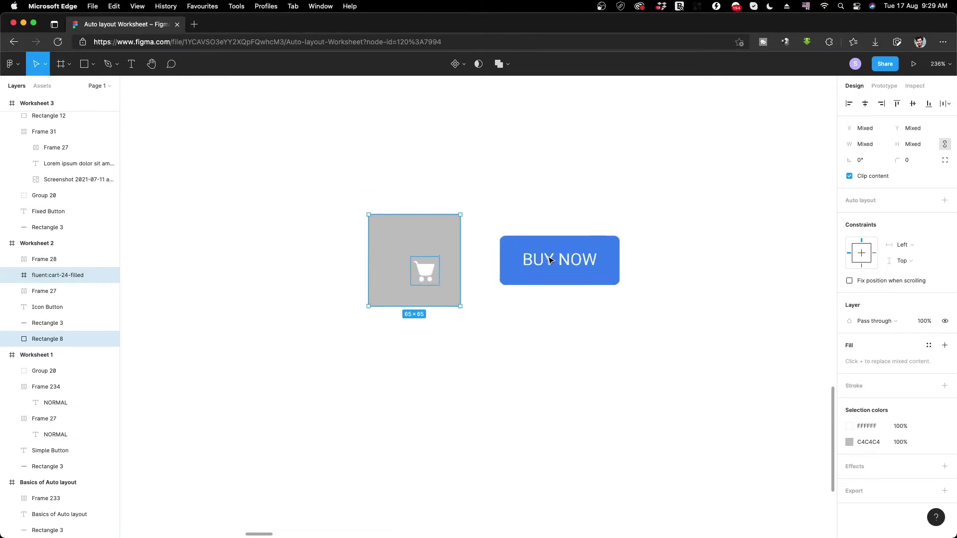
scroll(550, 260, "up", 3)
scroll(550, 260, "up", 2)
scroll(550, 260, "up", 1)
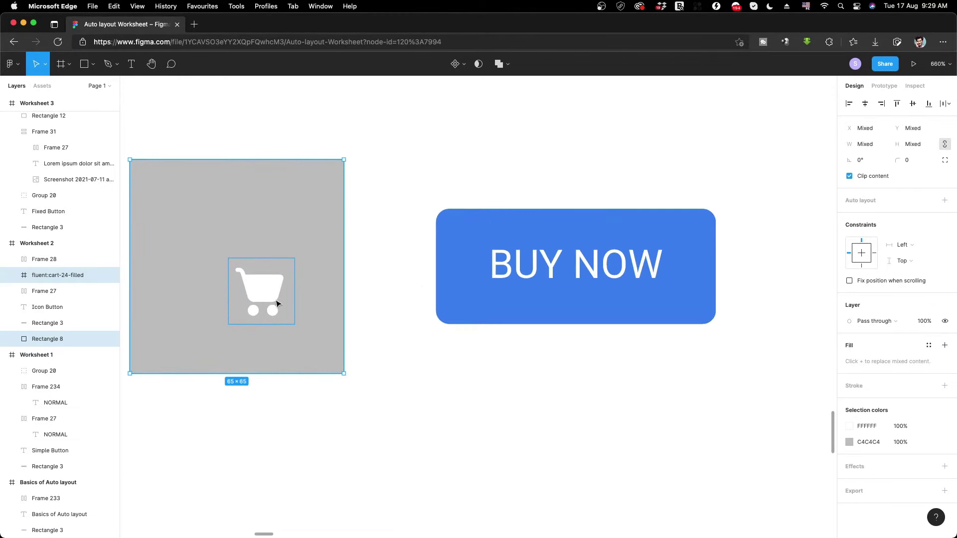
left_click(353, 289)
left_click_drag(270, 295, 478, 271)
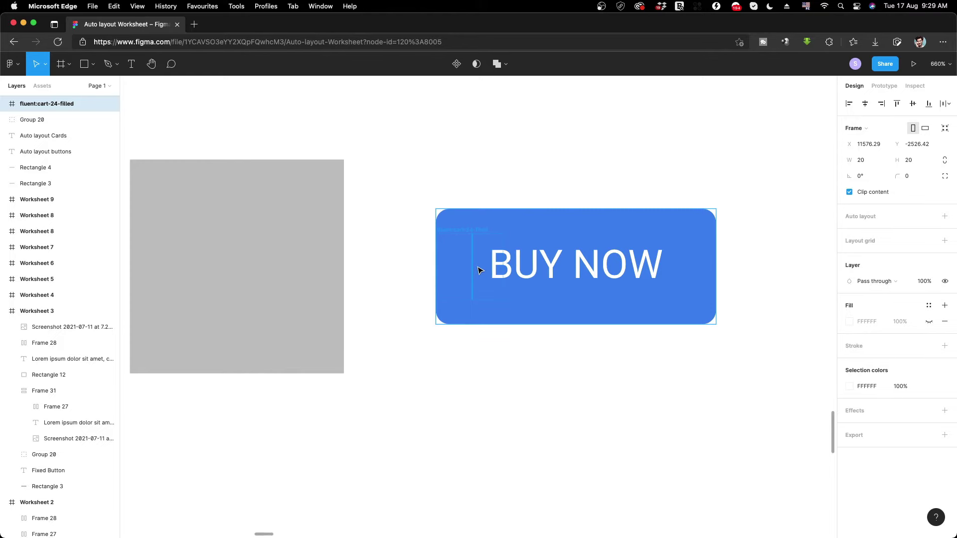
left_click_drag(478, 271, 477, 270)
left_click(646, 410)
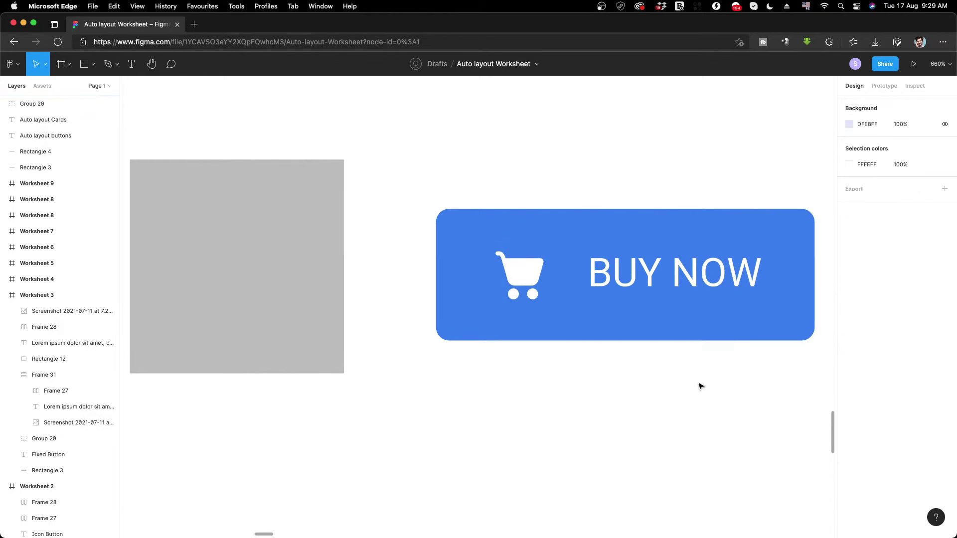
left_click_drag(701, 387, 579, 365)
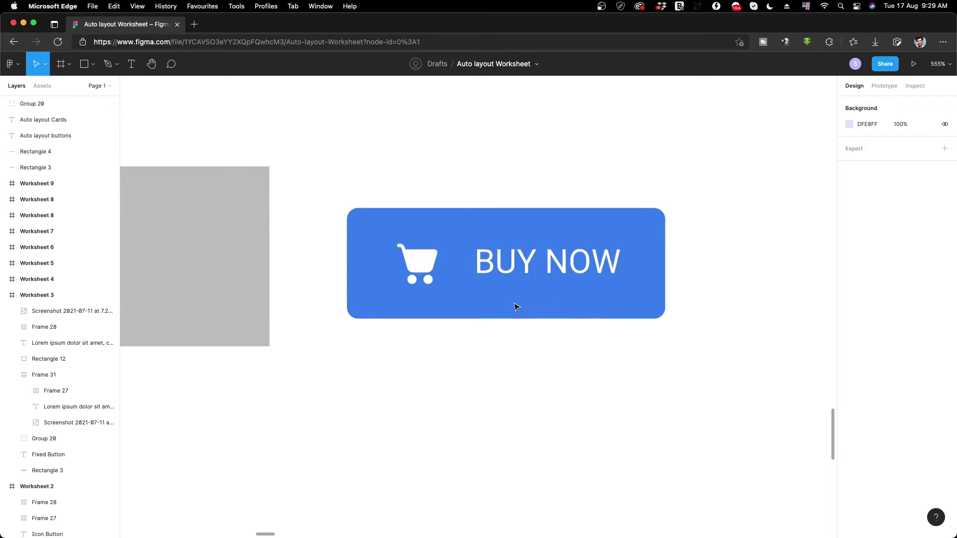
Test reordering the BUY NOW label within the button, leaving it after the cart icon.
scroll(516, 307, "down", 10)
scroll(516, 305, "down", 3)
scroll(518, 303, "up", 3)
scroll(517, 302, "up", 2)
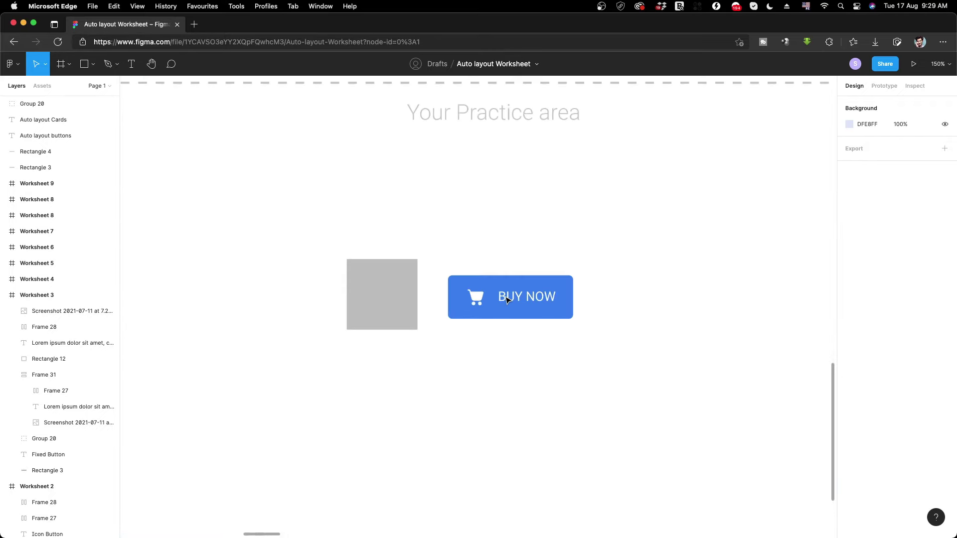
scroll(519, 303, "up", 5)
double_click(545, 305)
mouse_move(545, 305)
left_mouse_down()
mouse_move(437, 308)
mouse_move(586, 310)
left_mouse_up()
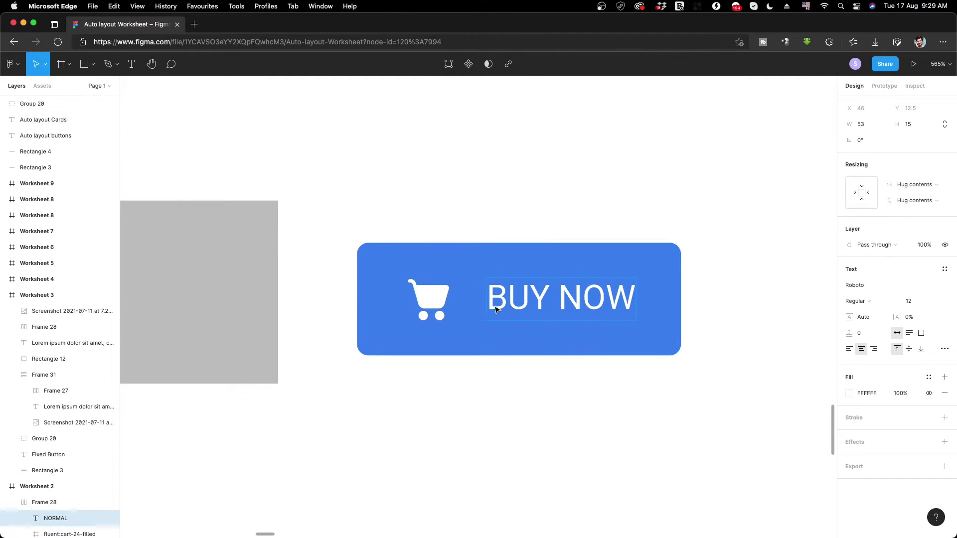
left_click_drag(586, 310, 598, 311)
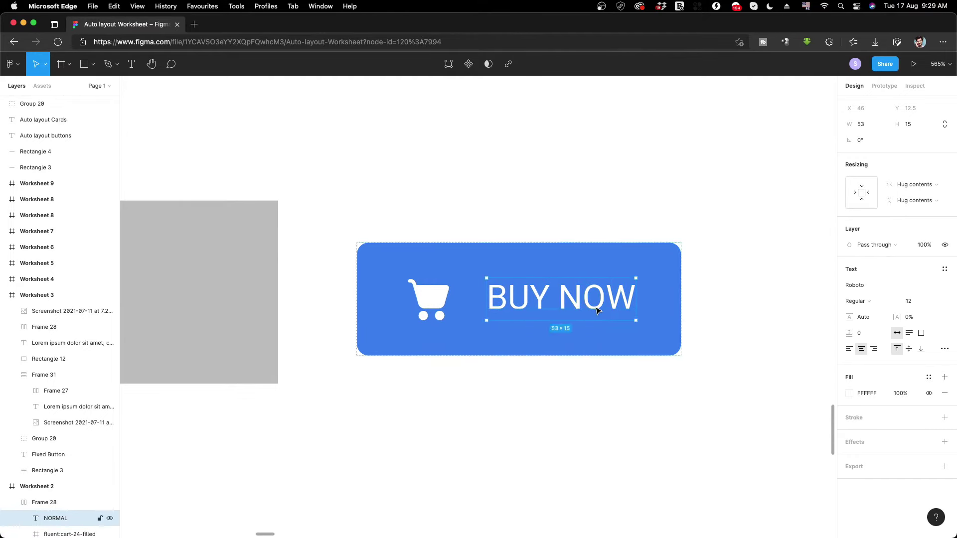
left_click(562, 412)
scroll(571, 316, "down", 5)
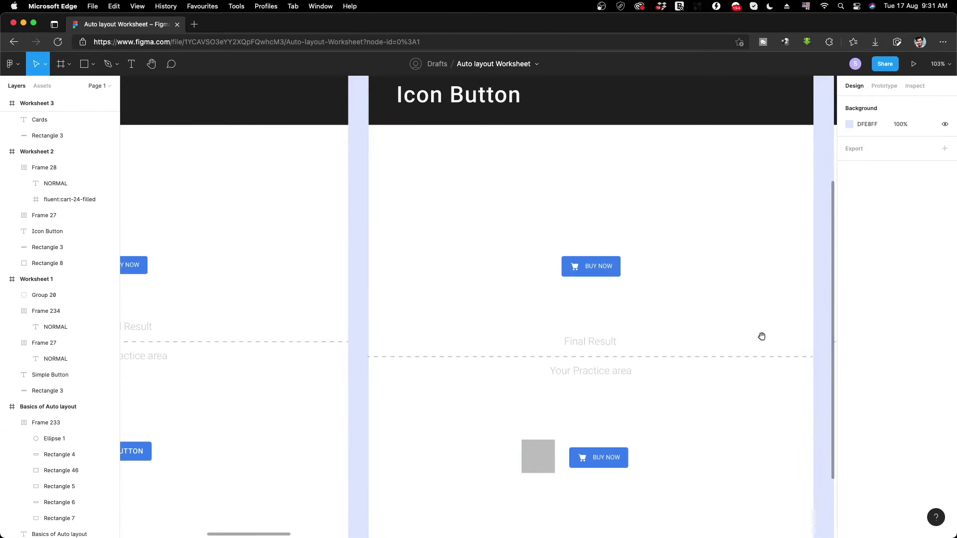
Pan to the Cards worksheet and narrow reference card Frame 31 to test its reflow.
scroll(613, 336, "right", 2)
scroll(335, 344, "right", 5)
scroll(564, 345, "right", 1)
left_click_drag(564, 345, 401, 342)
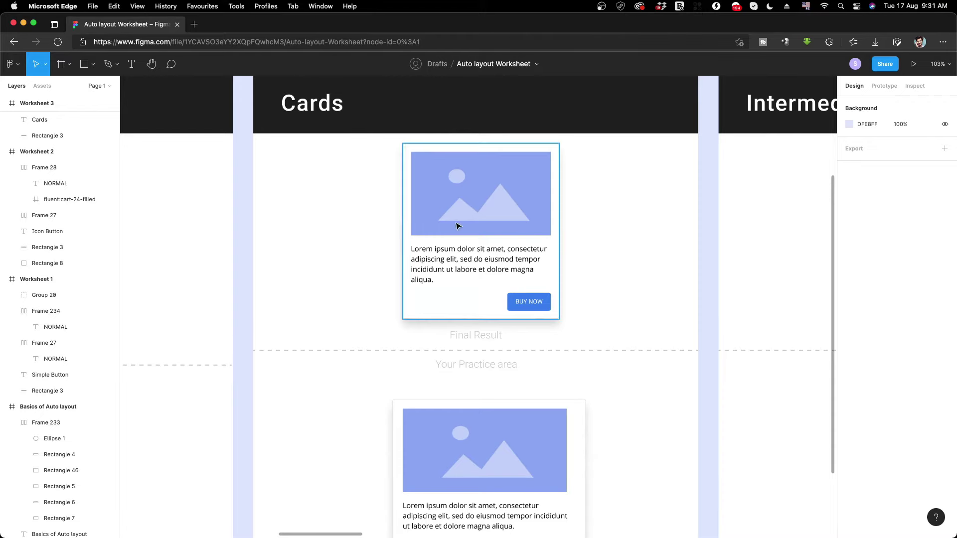
left_click(557, 226)
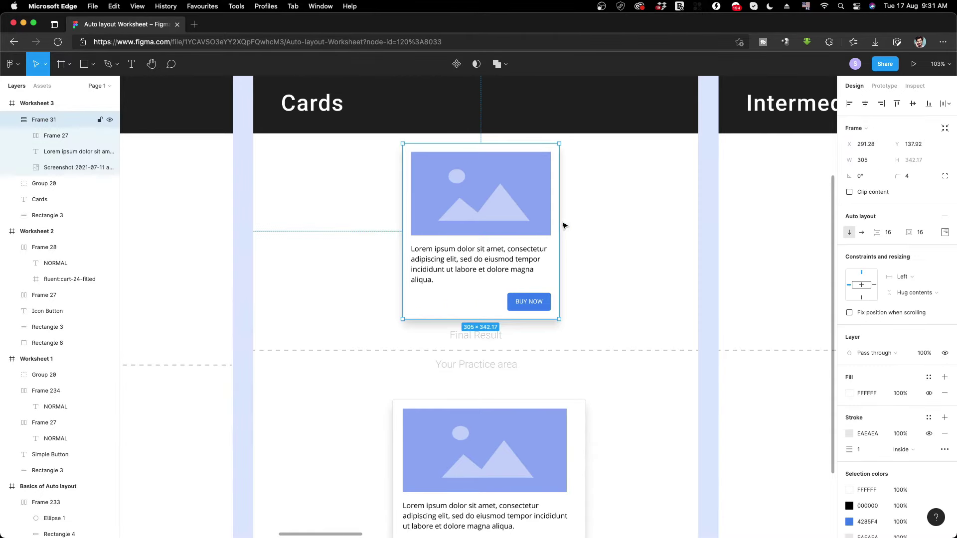
mouse_move(559, 221)
left_mouse_down()
mouse_move(479, 230)
mouse_move(584, 230)
mouse_move(616, 270)
left_mouse_up()
Paste extra copies of the Lorem ipsum paragraph to test growth, then undo them.
left_click(625, 279)
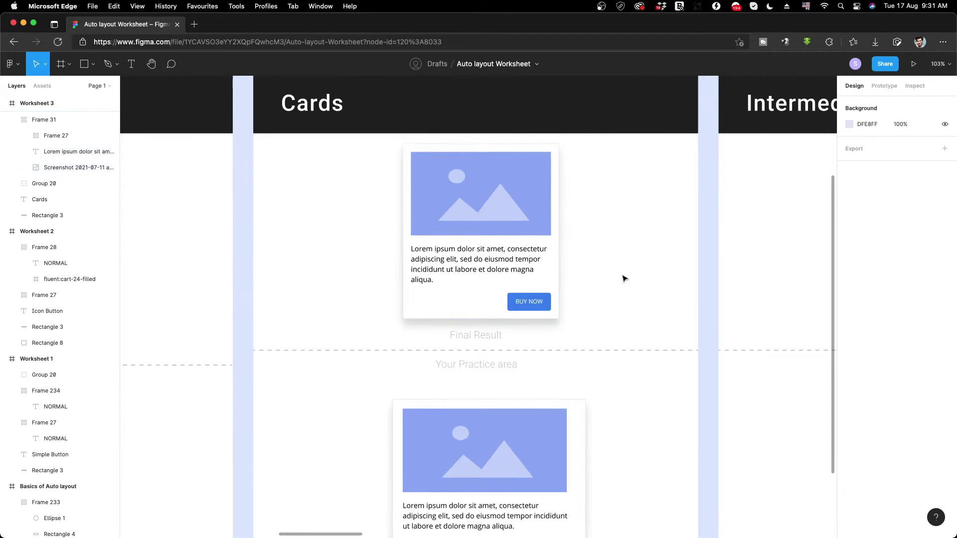
left_click(481, 263)
double_click(481, 263)
key("ctrl+c")
key("Right")
key("ctrl+v")
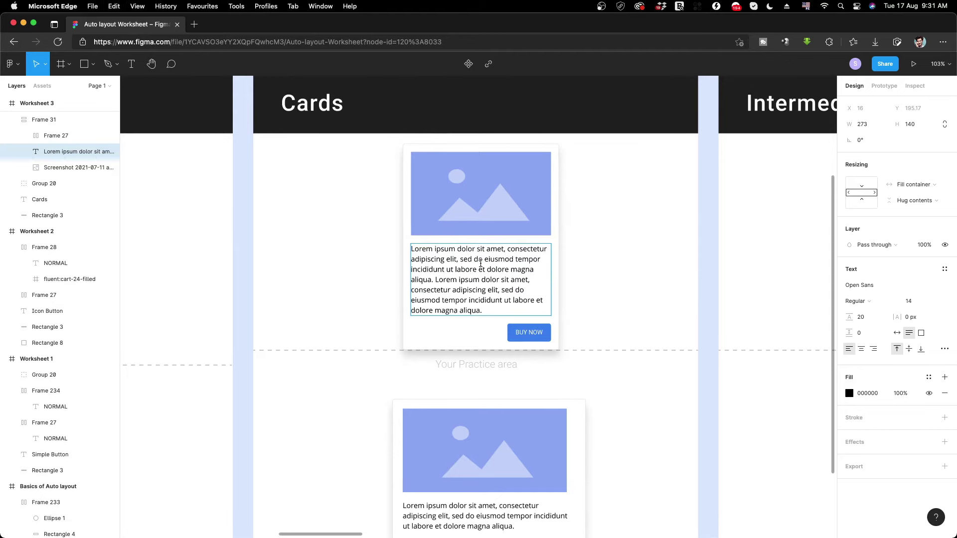
key("ctrl+v")
key("ctrl+z")
key("ctrl+z")
key("Escape")
left_click(628, 260)
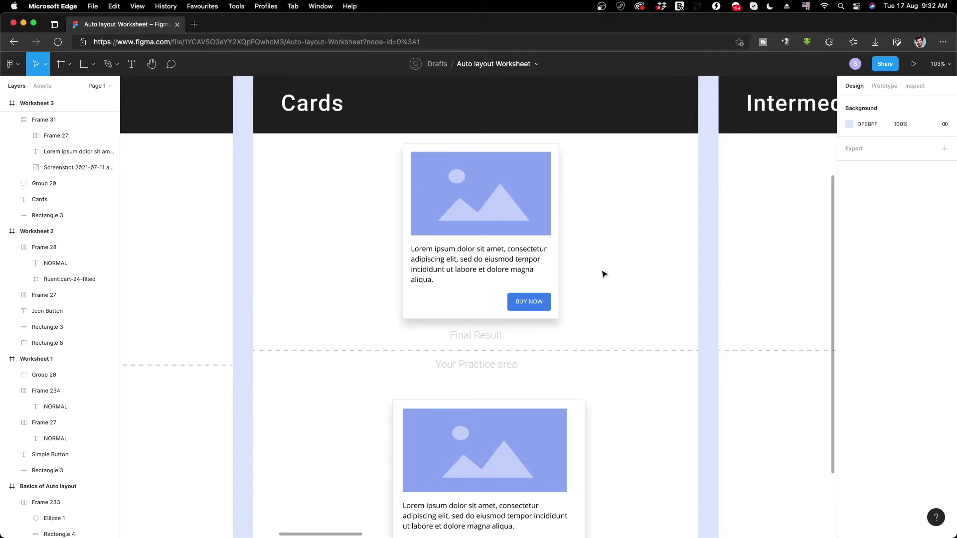
Test reordering the BUY NOW button and image, leaving the image back at the top.
left_click(527, 308)
left_click_drag(529, 310, 524, 302)
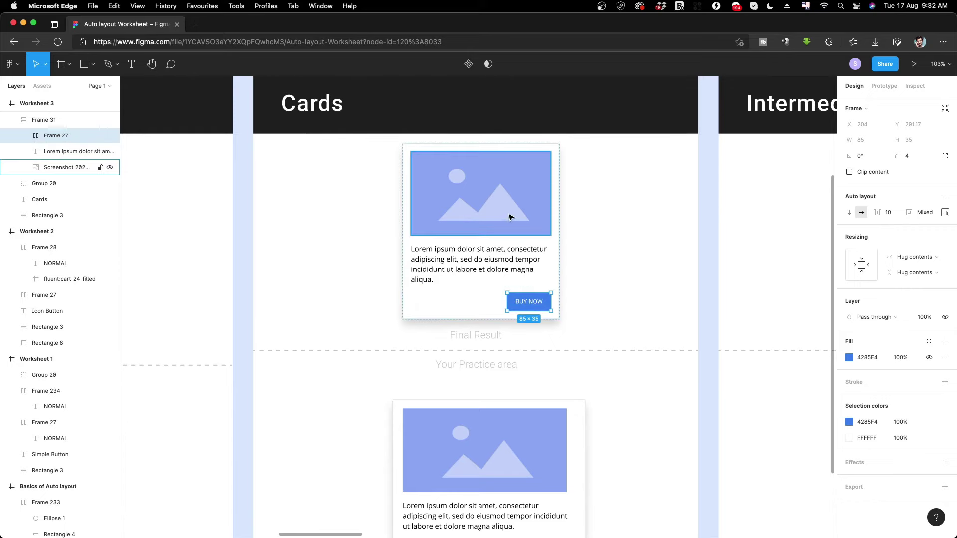
mouse_move(516, 193)
left_mouse_down()
mouse_move(519, 269)
mouse_move(519, 190)
left_mouse_up()
left_click(595, 243)
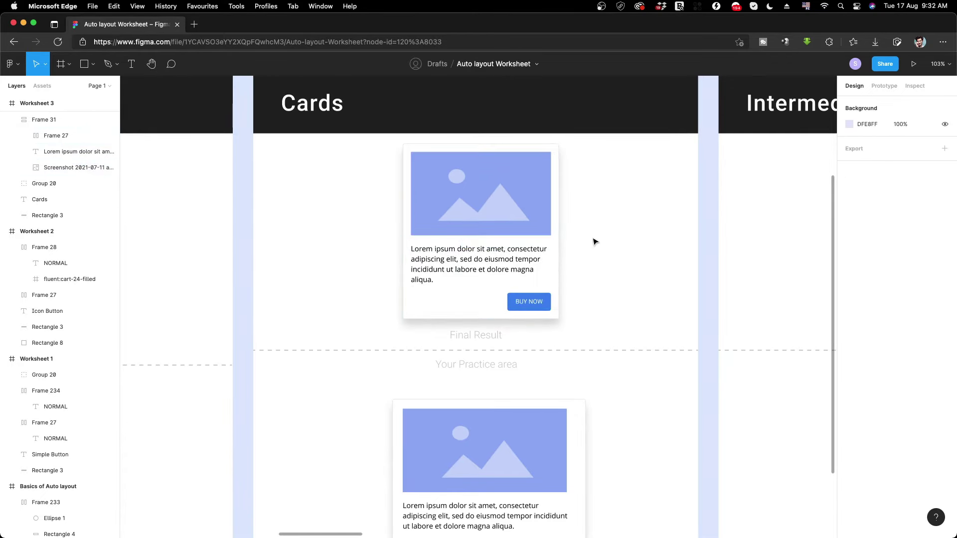
left_click(527, 223)
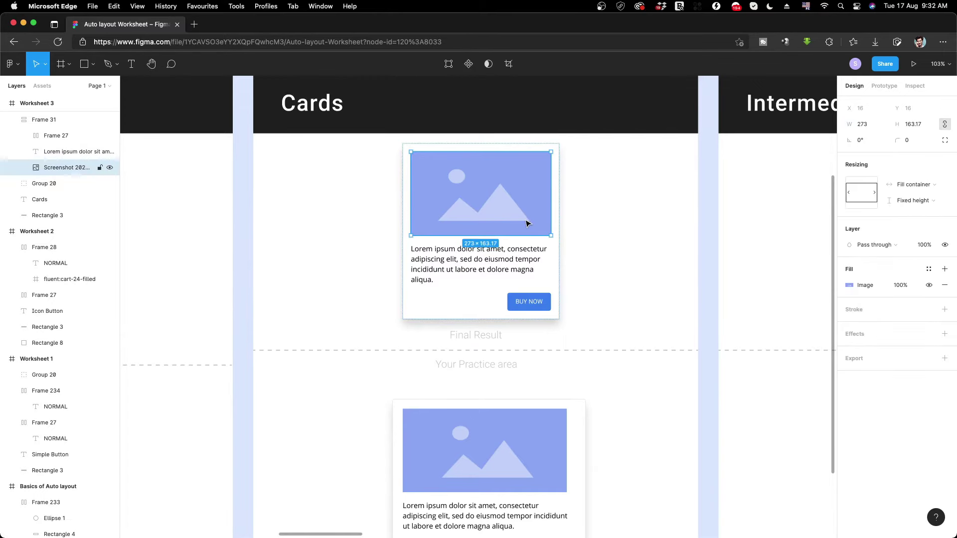
key("super+z")
key("super+z")
key("super+shift+z")
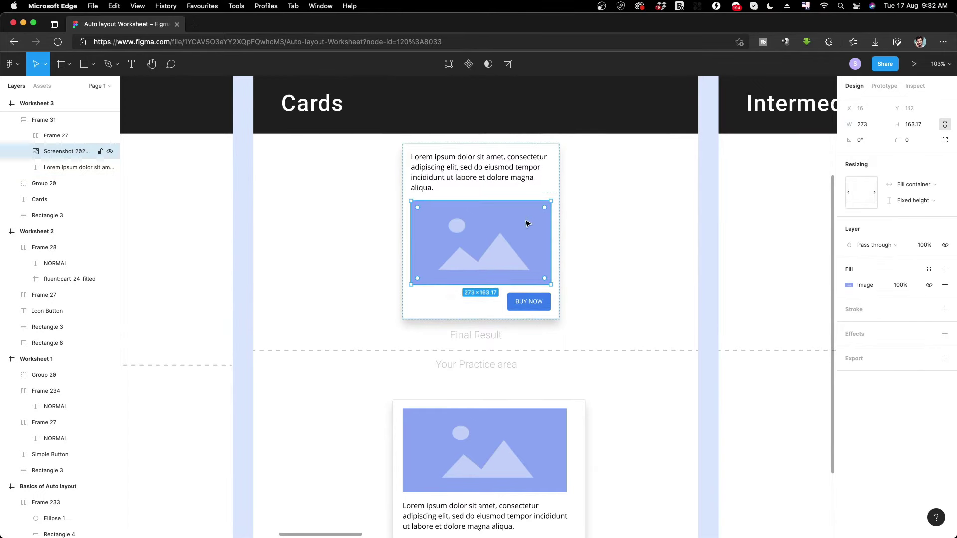
key("super+shift+z")
left_click(617, 241)
scroll(609, 294, "down", 3)
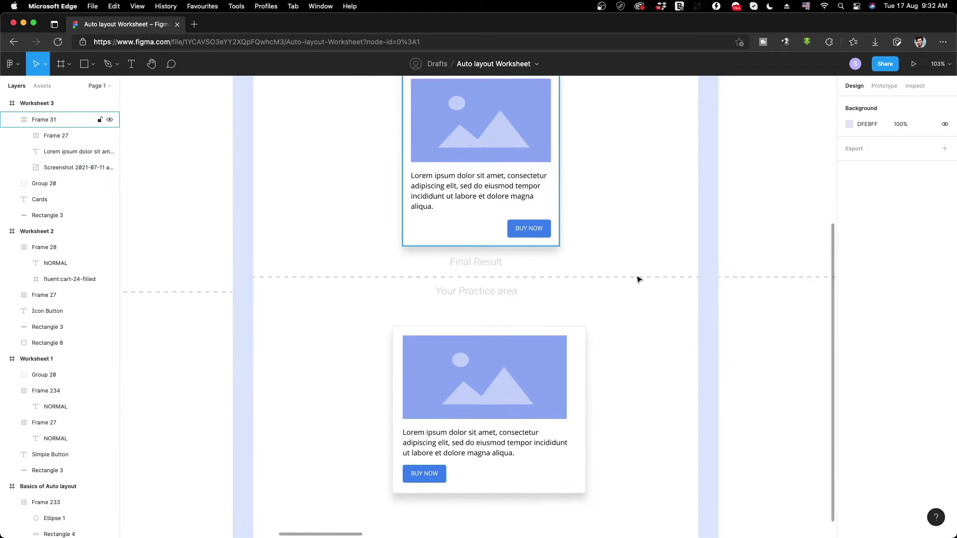
Inspect the practice card's image, paragraph text and BUY NOW button layers.
scroll(587, 304, "down", 3)
left_click(546, 296)
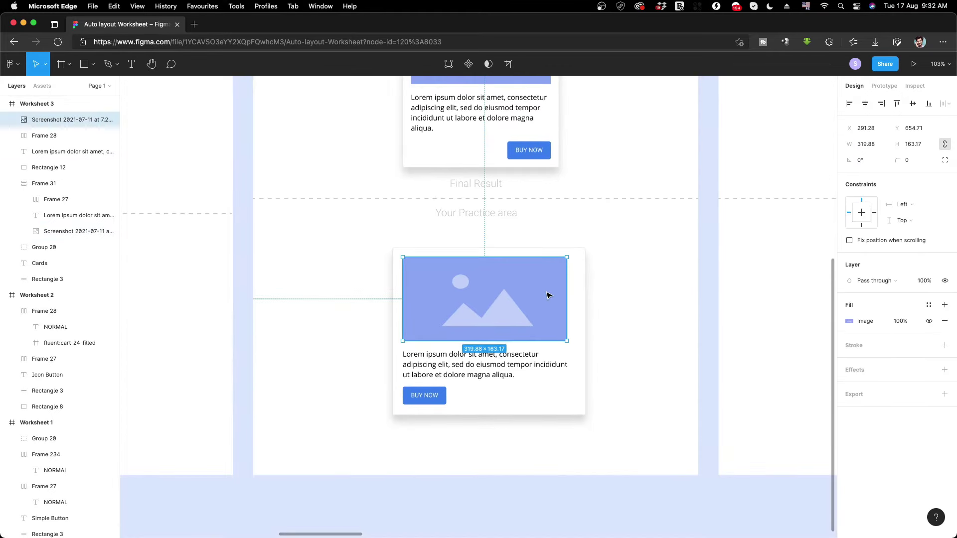
left_click(508, 372)
left_click(421, 399)
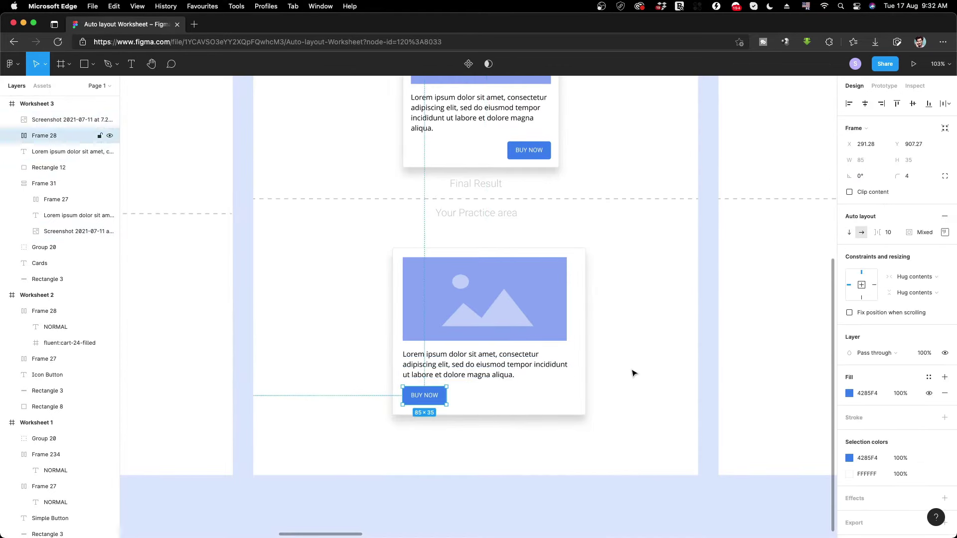
left_click(330, 265)
Wrap all practice card layers in vertical auto layout Frame 235 with 16 spacing.
scroll(537, 353, "up", 1)
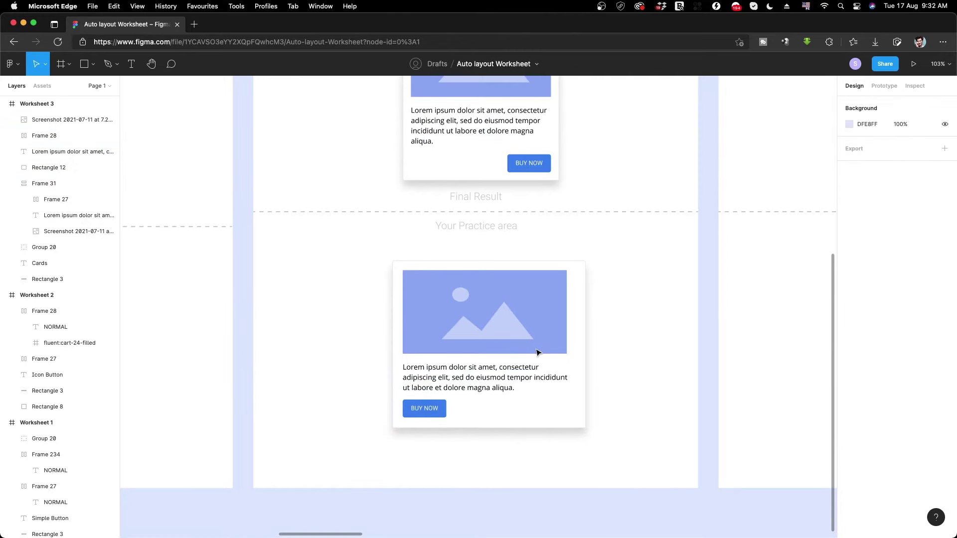
left_click_drag(350, 259, 617, 442)
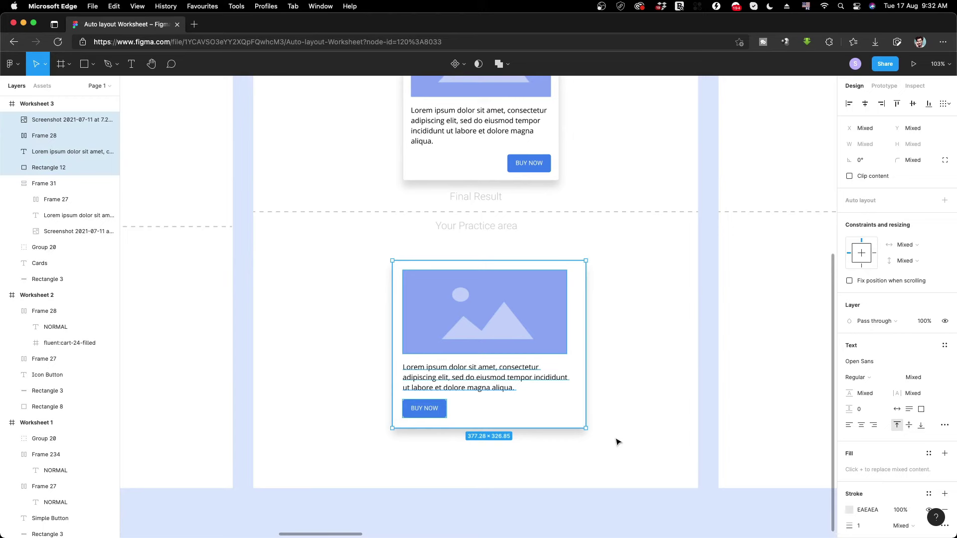
key("shift+a")
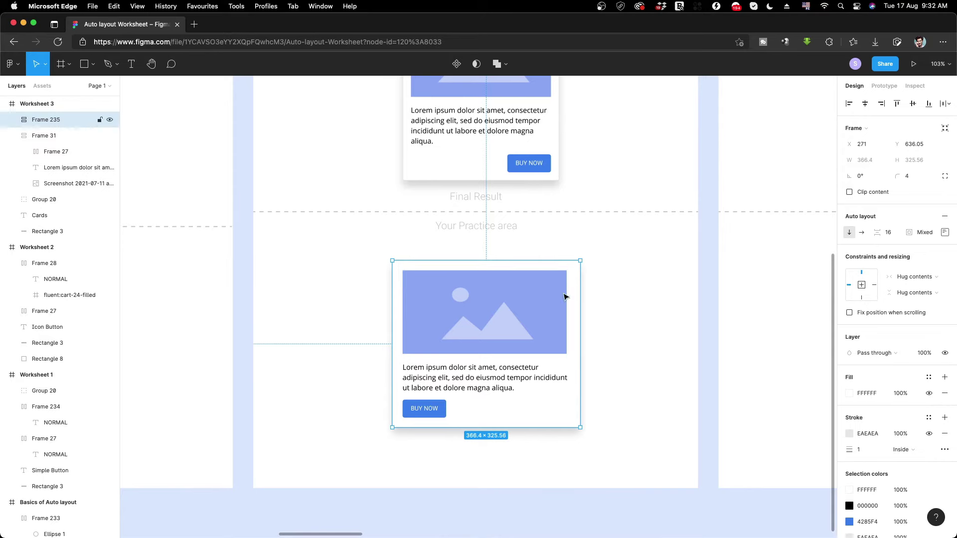
scroll(558, 304, "up", 1)
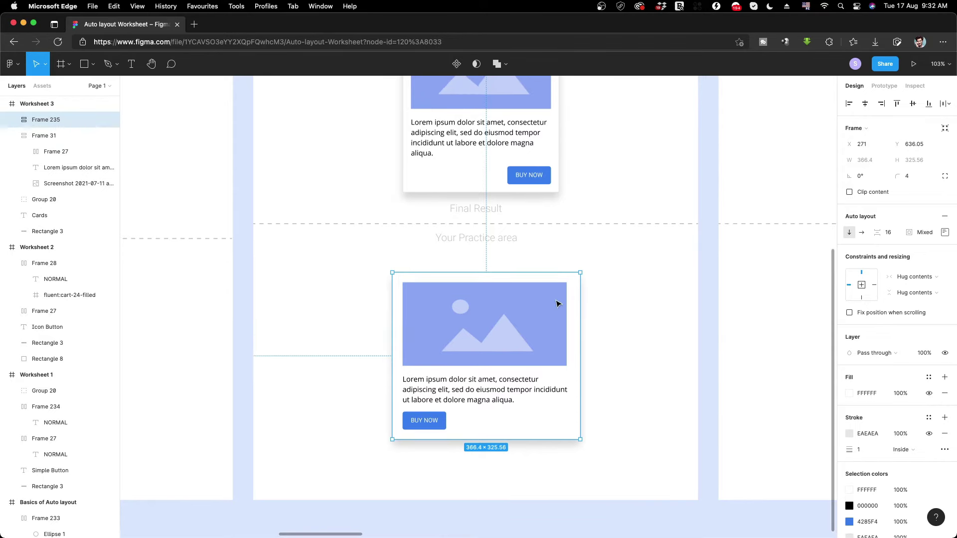
scroll(558, 303, "up", 5)
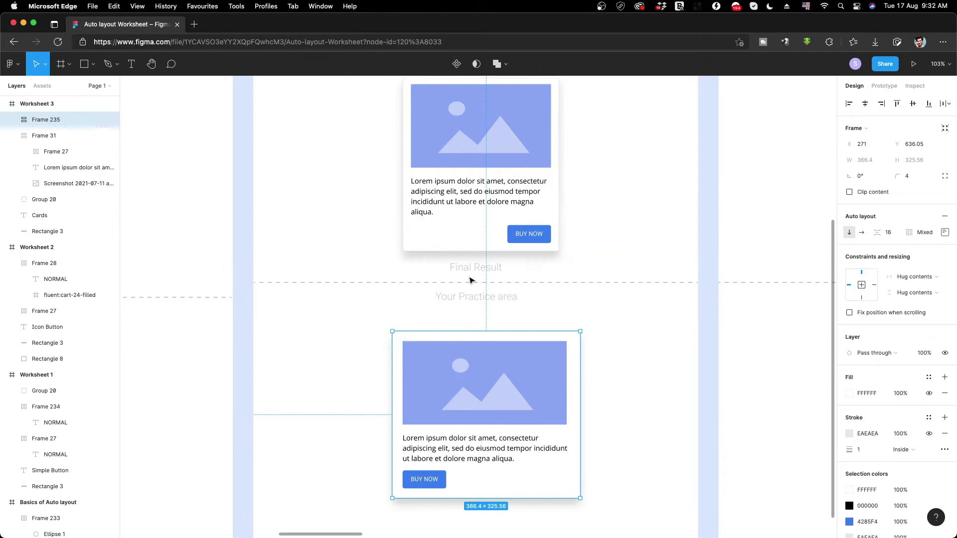
scroll(468, 279, "down", 6)
left_click(602, 304)
left_click(498, 303)
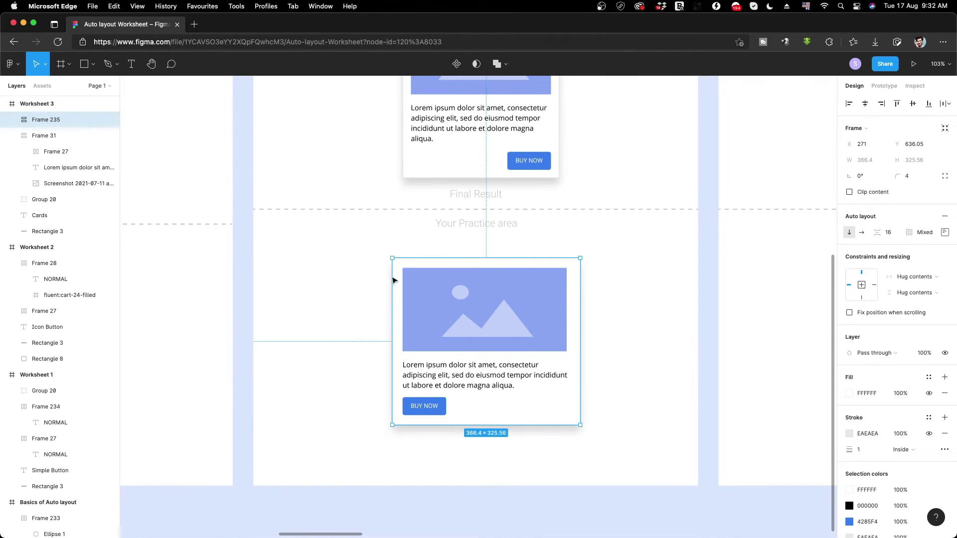
scroll(616, 213, "left", 5)
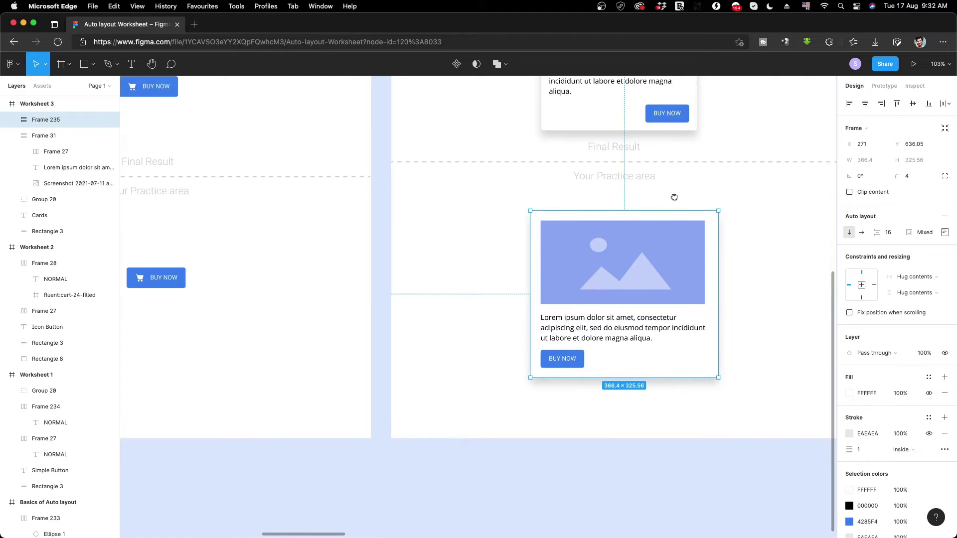
Set practice card Frame 235's padding to 16 on all sides.
key("alt")
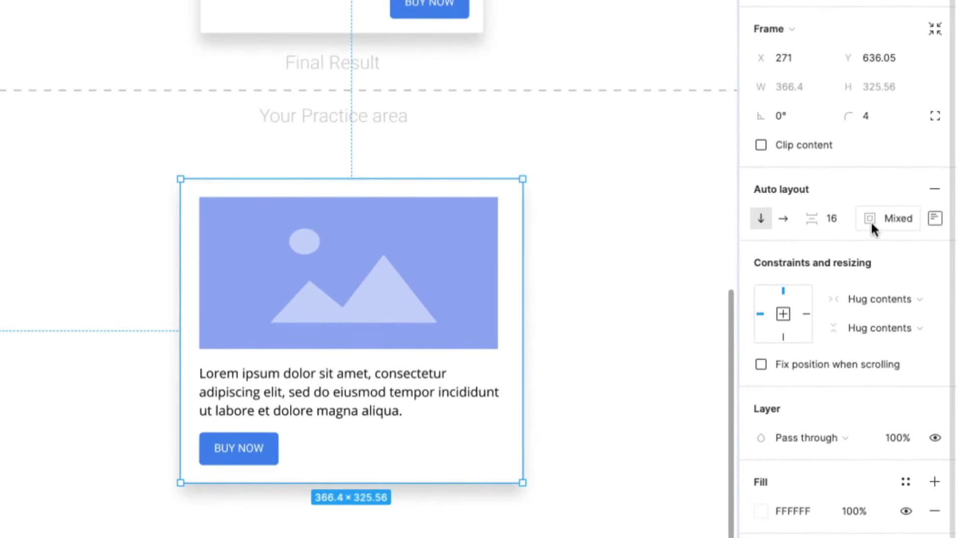
left_click(896, 219)
type("16")
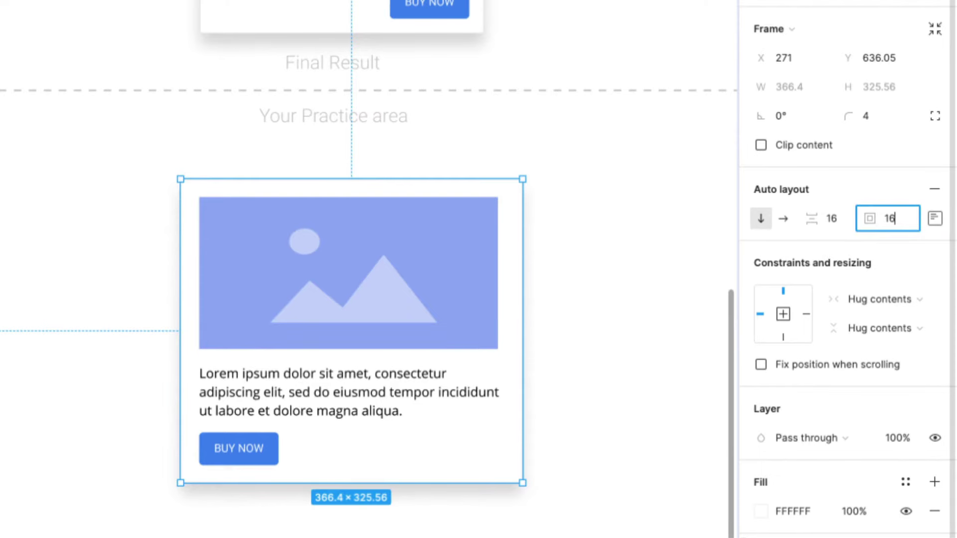
key("Return")
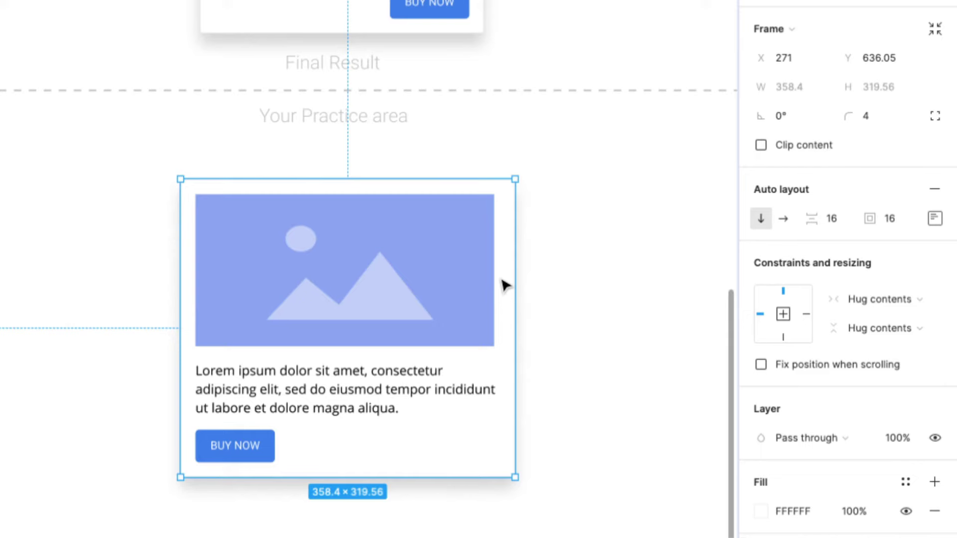
Test resizing the reference card, undo it, and inspect its 273 × 163.17 image.
left_click(430, 278)
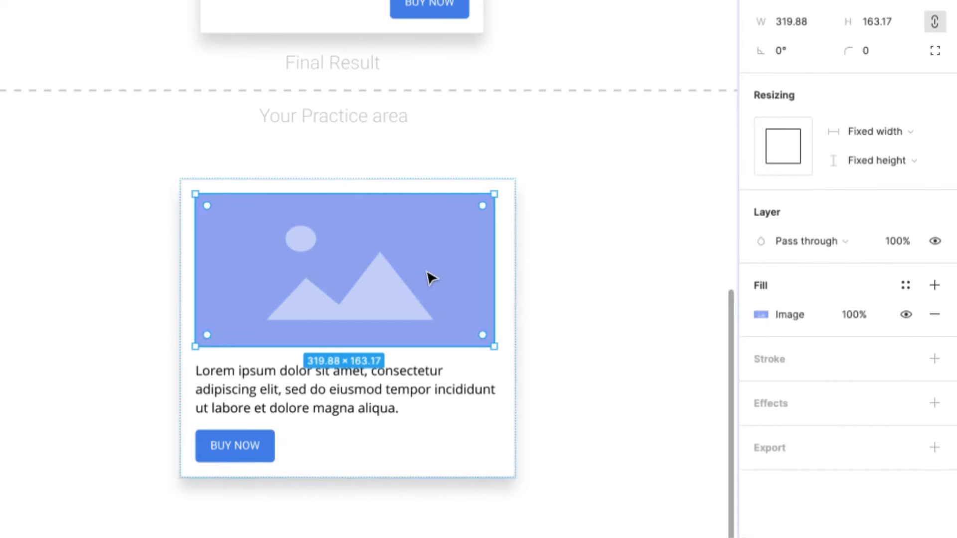
scroll(430, 278, "up", 5)
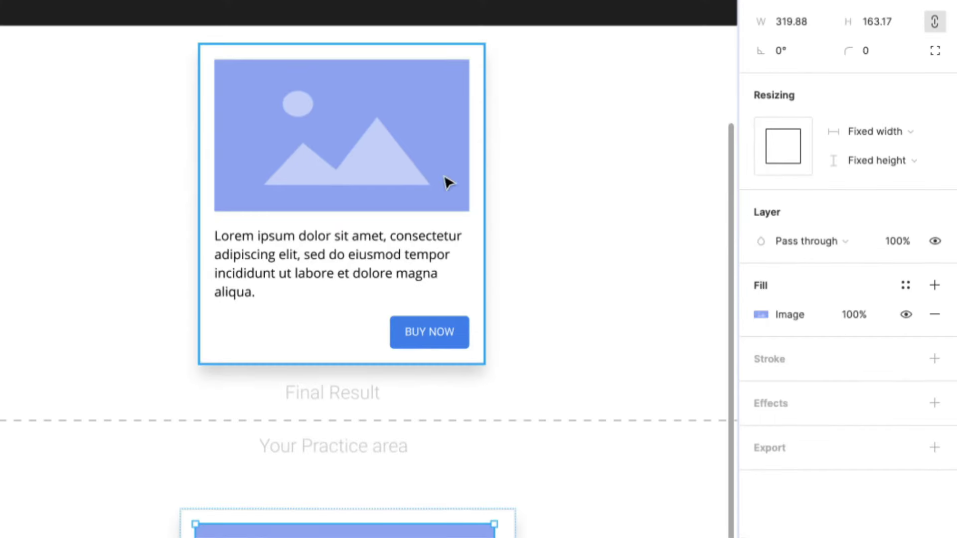
left_click(478, 149)
left_click_drag(492, 147, 631, 154)
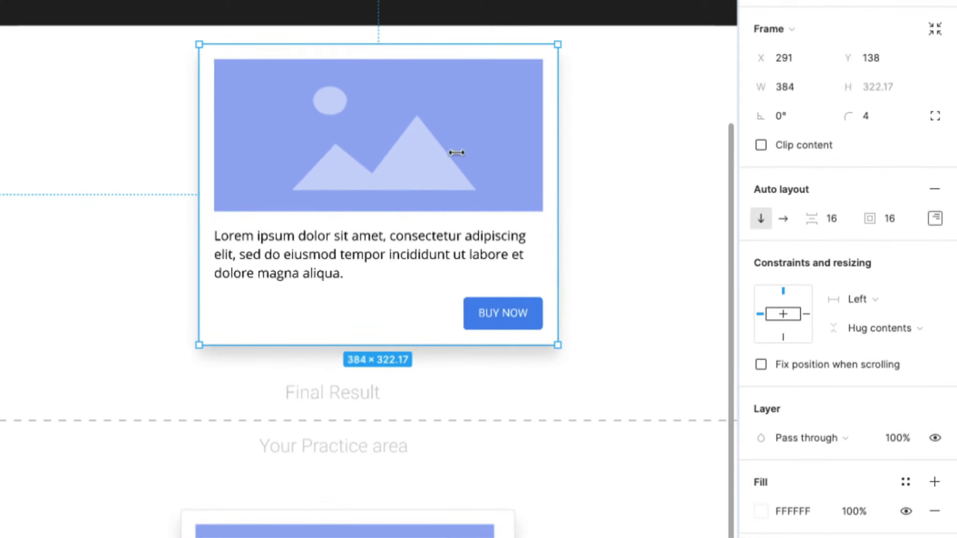
left_click_drag(621, 155, 369, 194)
key("ctrl+z")
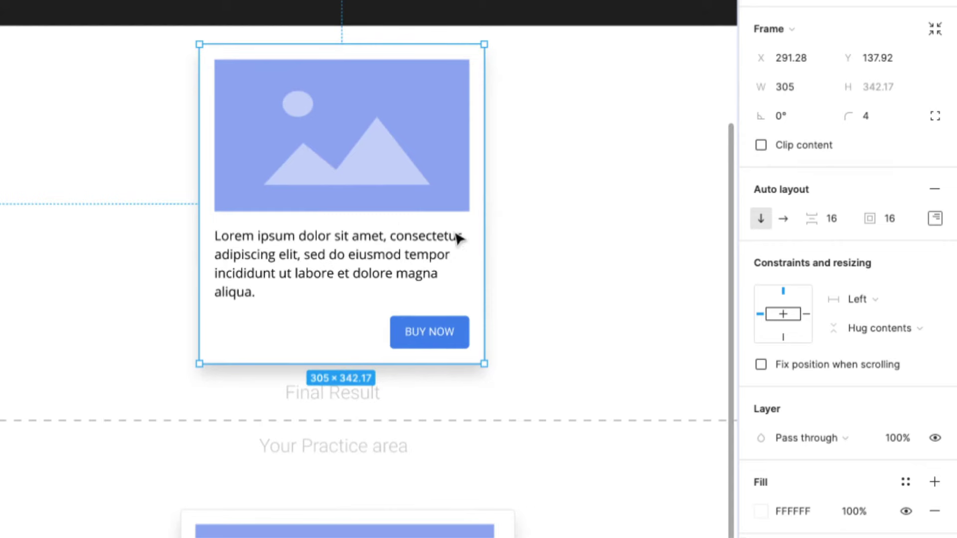
scroll(457, 238, "down", 3)
scroll(455, 239, "down", 5)
left_click(478, 209)
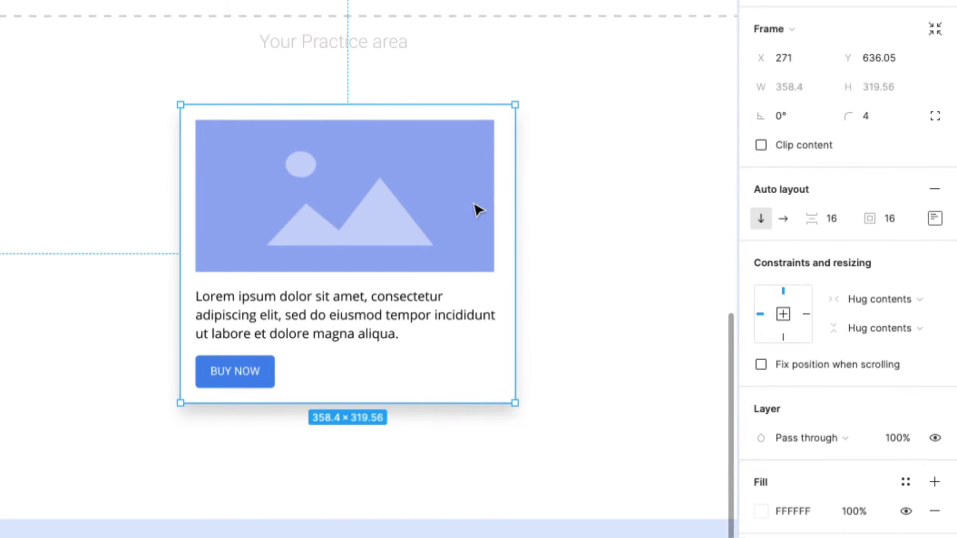
scroll(476, 208, "up", 4)
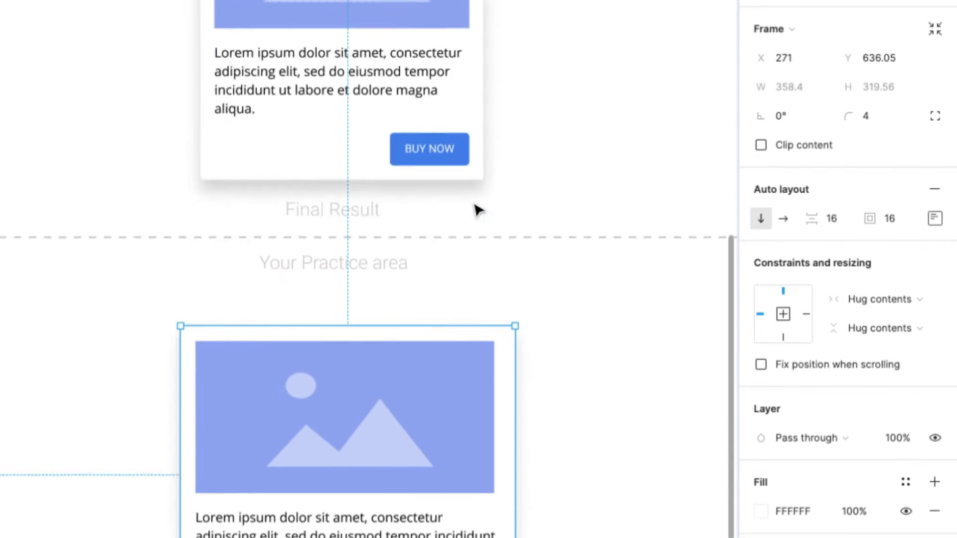
scroll(475, 208, "up", 5)
left_click(397, 241)
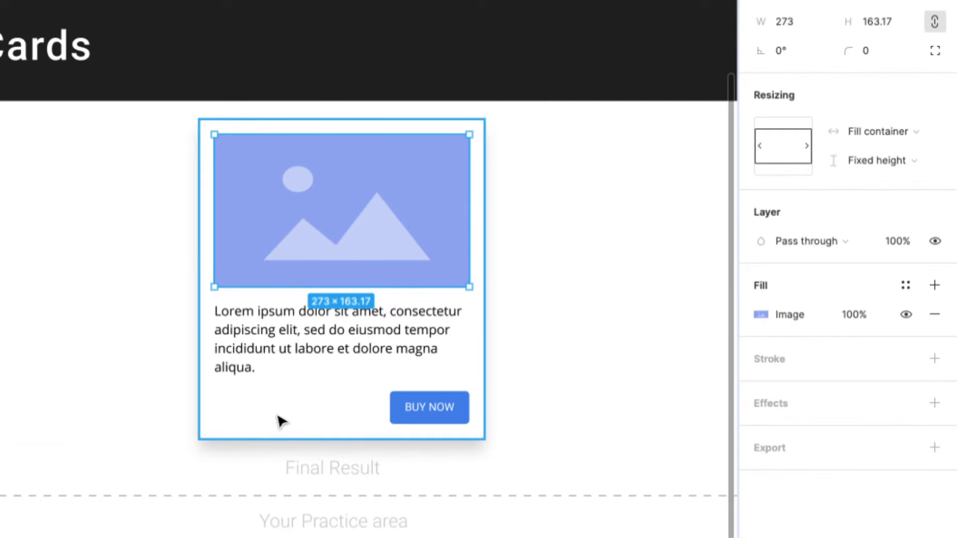
Set the practice card's image to Fill container width, reverting a trial card resize.
scroll(299, 379, "down", 1)
scroll(399, 434, "down", 5)
scroll(409, 437, "down", 2)
scroll(410, 437, "down", 1)
left_click(474, 291)
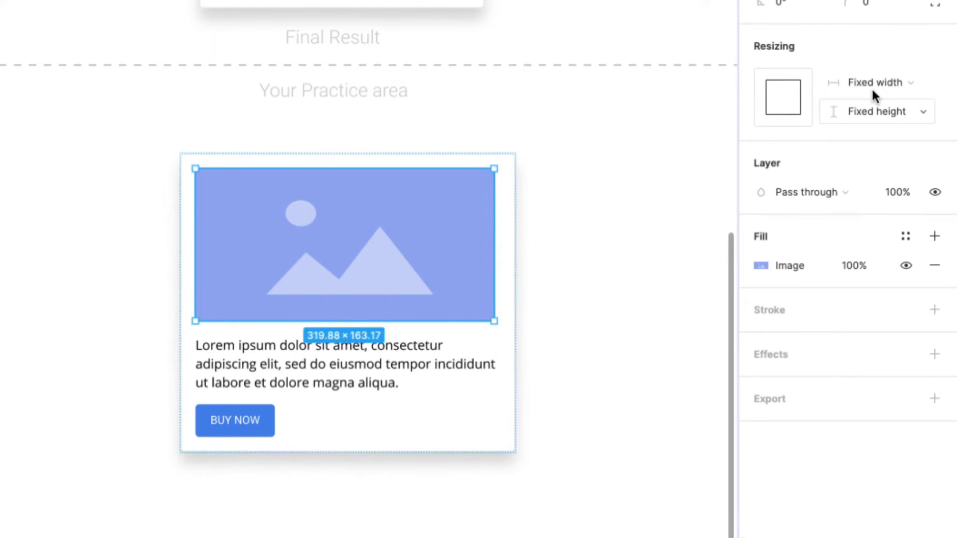
left_click(871, 86)
left_click(861, 100)
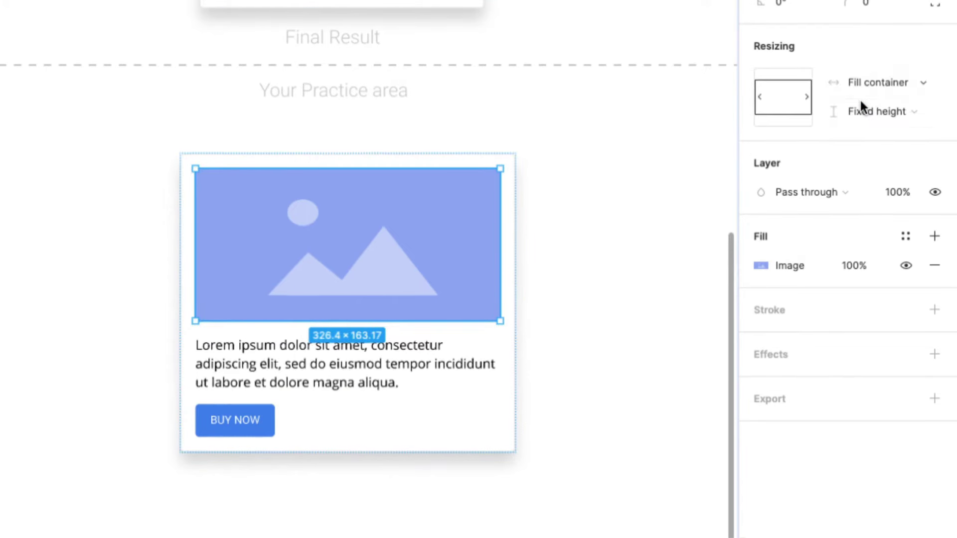
left_click(549, 237)
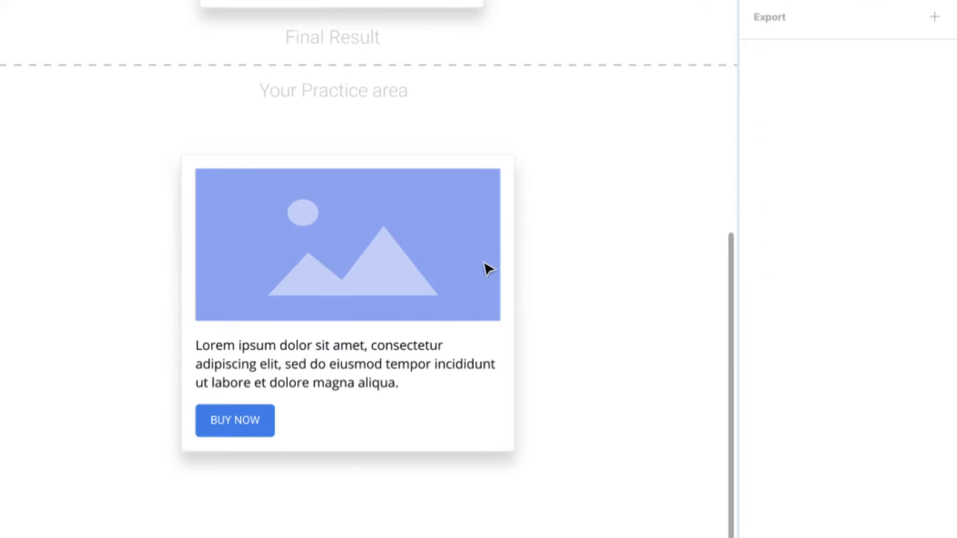
left_click(512, 261)
left_click_drag(513, 261, 418, 255)
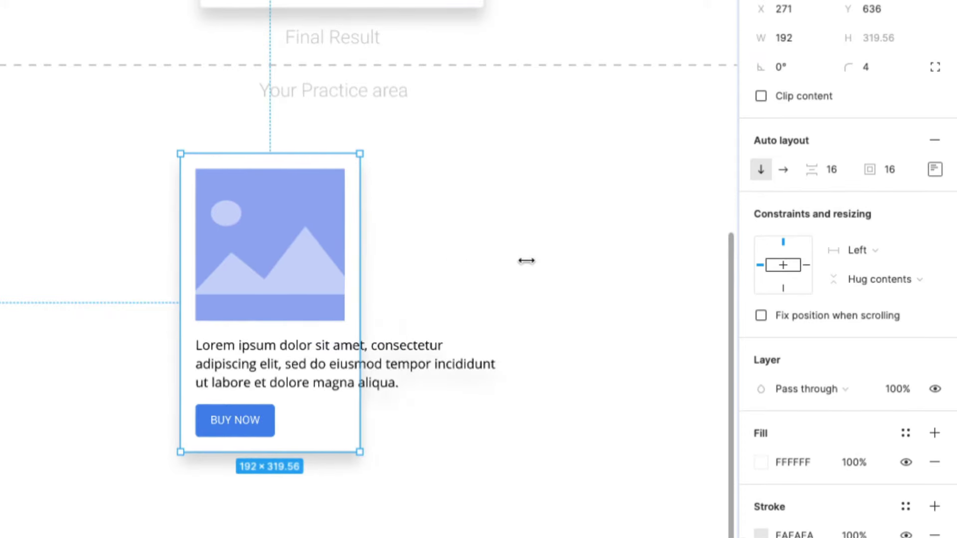
key("ctrl+alt+shift+r")
Set the Lorem ipsum text to Fill container and widen the card to about 325 px.
left_click(457, 368)
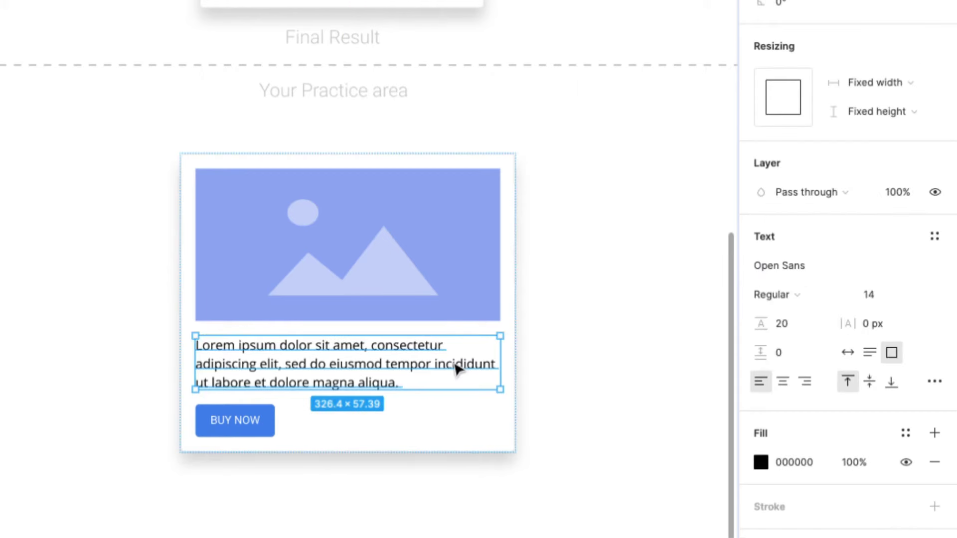
left_click(903, 82)
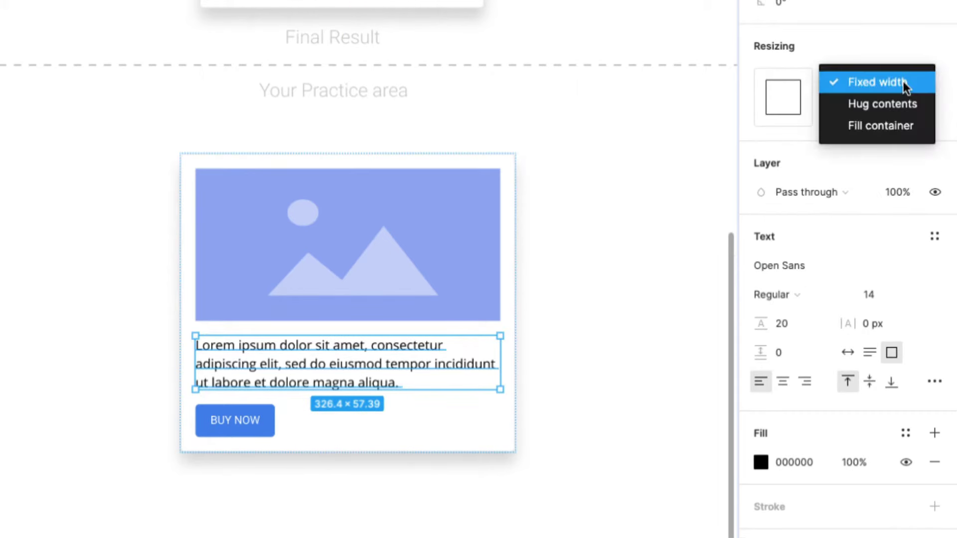
left_click(881, 127)
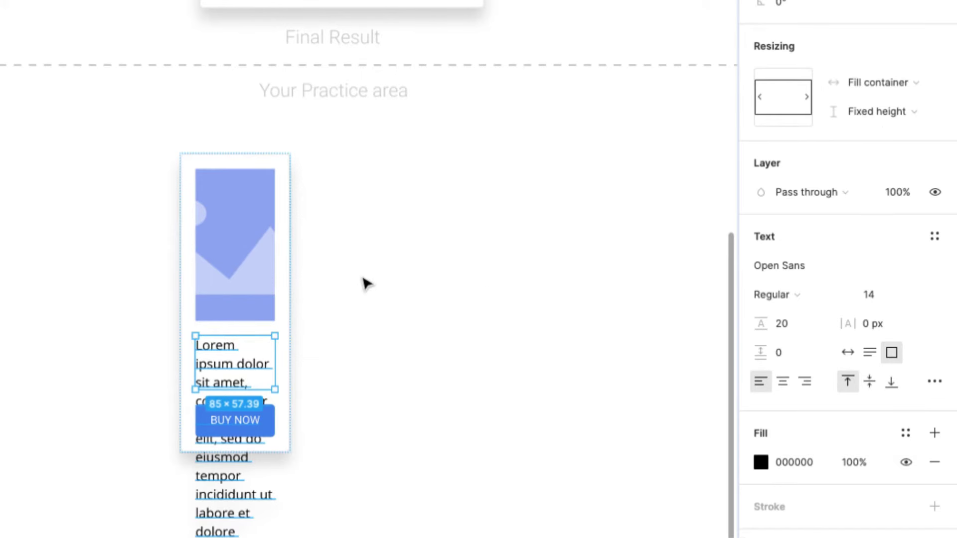
left_click(308, 270)
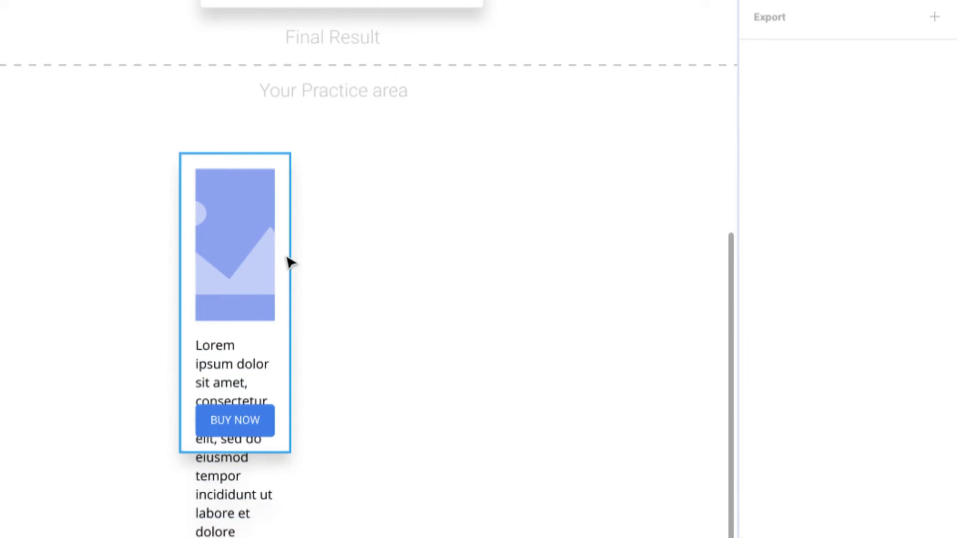
left_click(288, 255)
left_click_drag(288, 255, 483, 255)
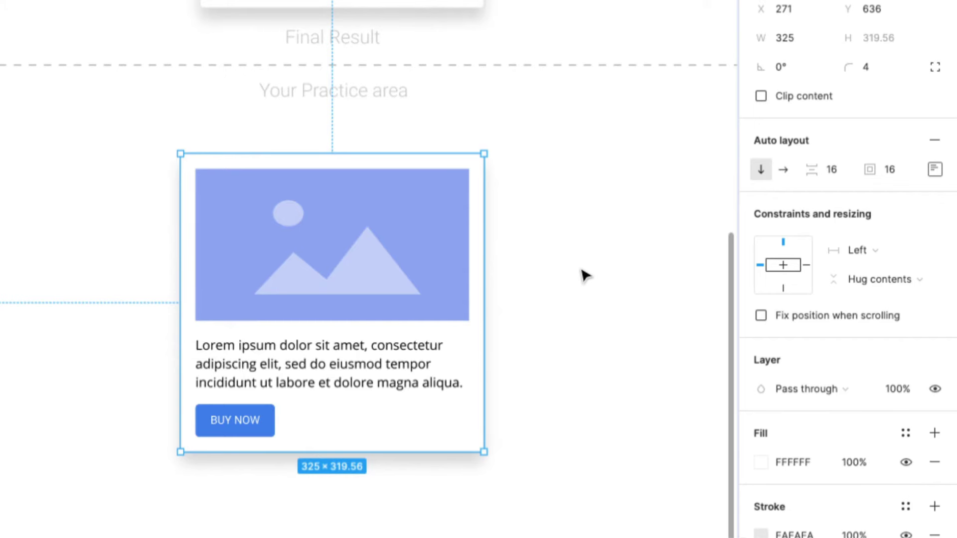
scroll(584, 276, "up", 3)
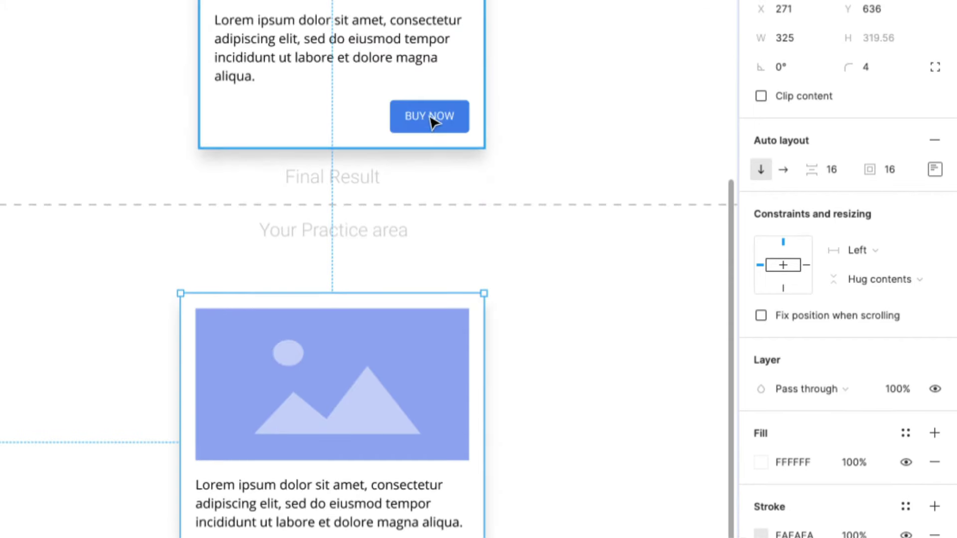
scroll(383, 286, "down", 5)
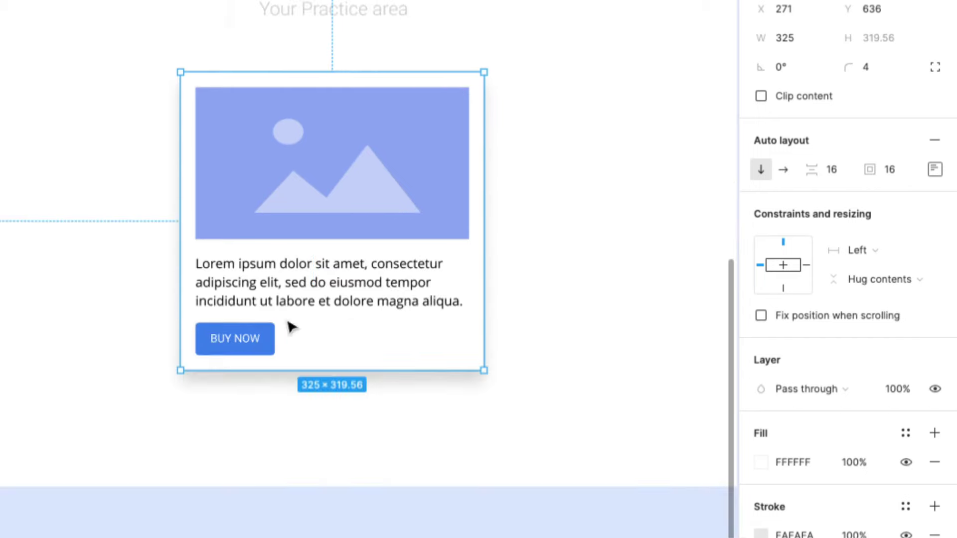
left_click(236, 340)
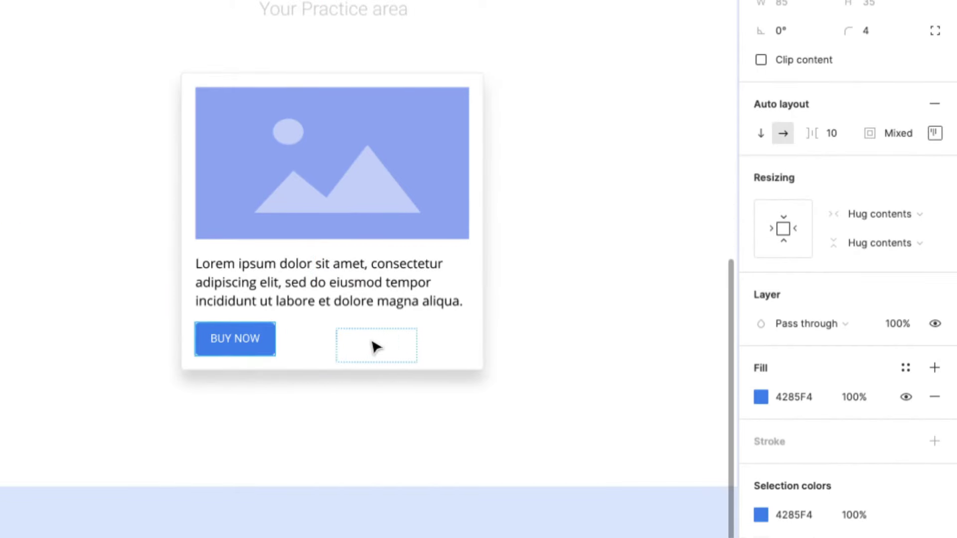
left_click_drag(229, 338, 229, 343)
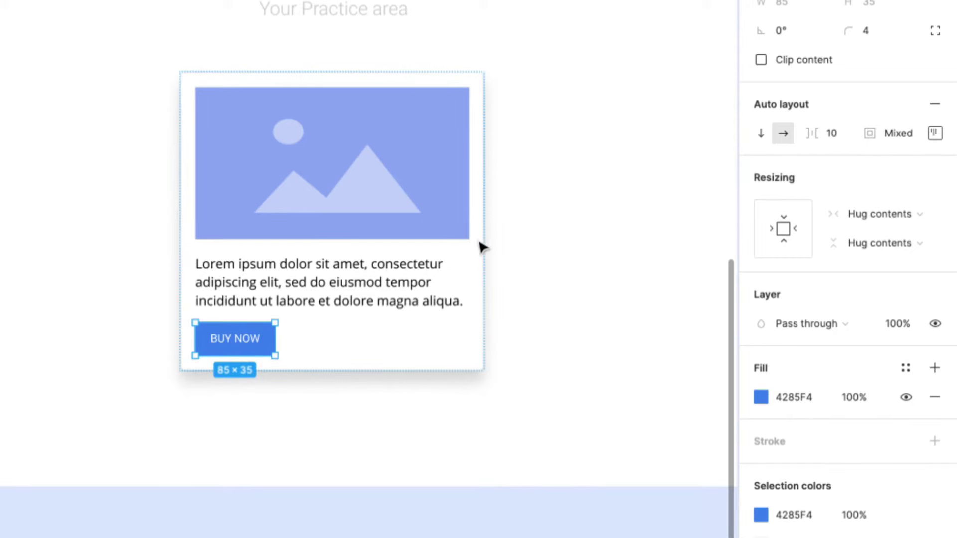
key("Escape")
left_click(429, 209)
left_click(542, 213)
left_click(413, 205)
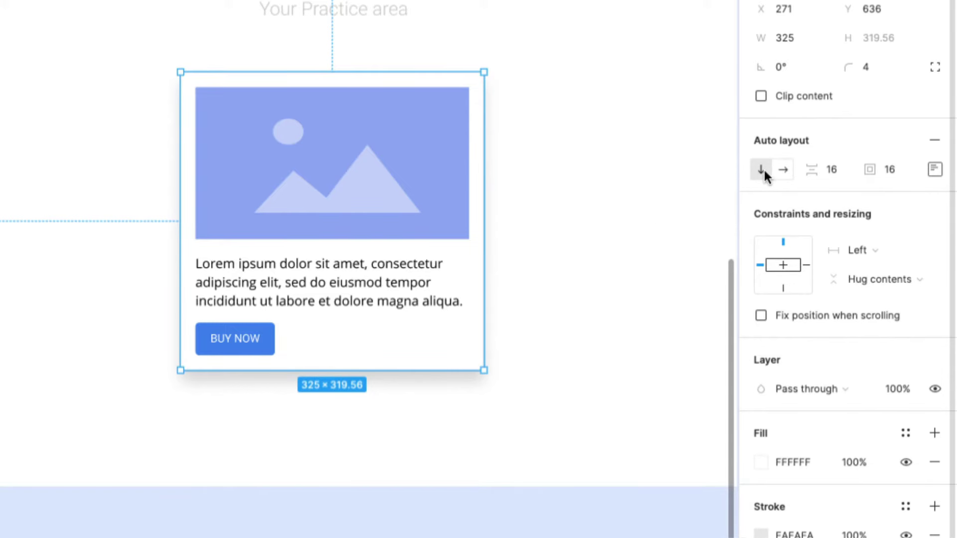
left_click(254, 349)
left_click_drag(235, 346, 235, 155)
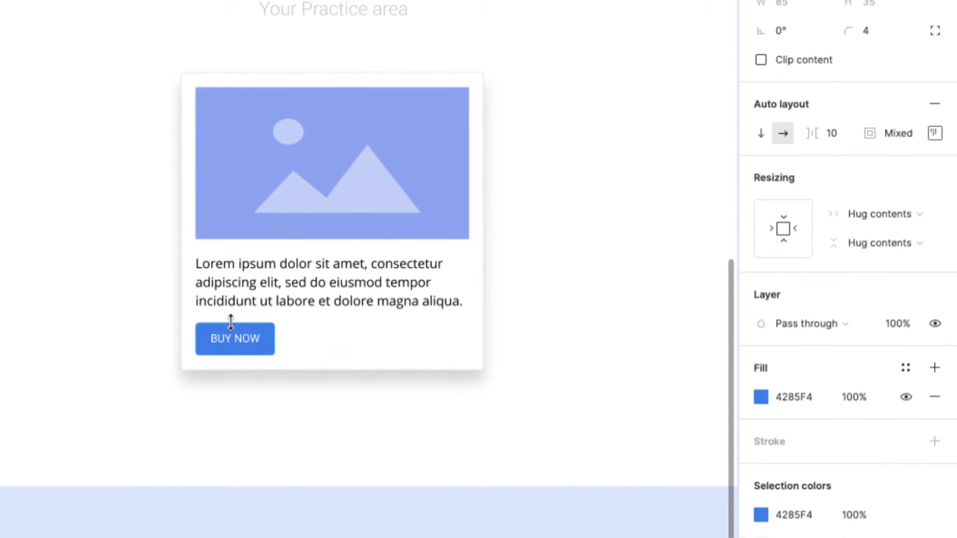
left_click_drag(235, 155, 214, 343)
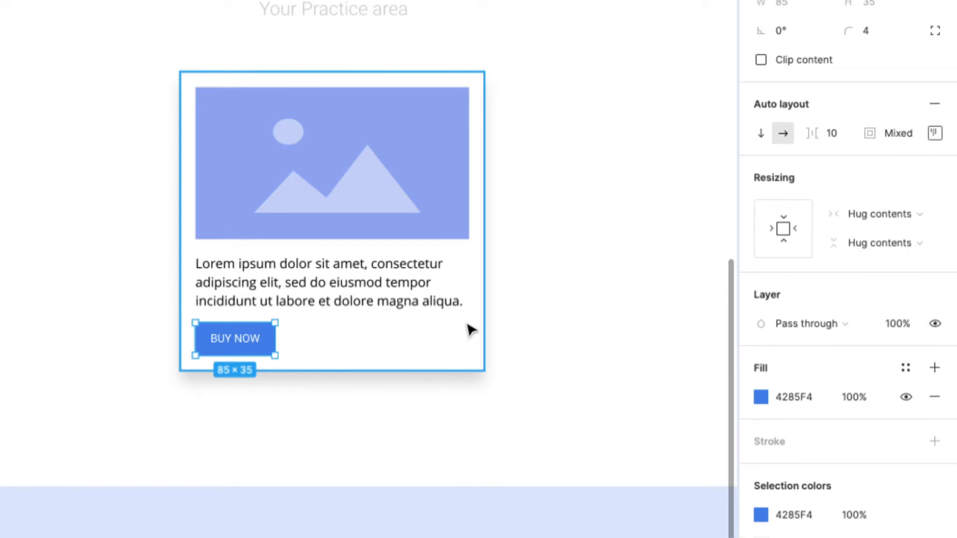
left_click(530, 306)
left_click(352, 301)
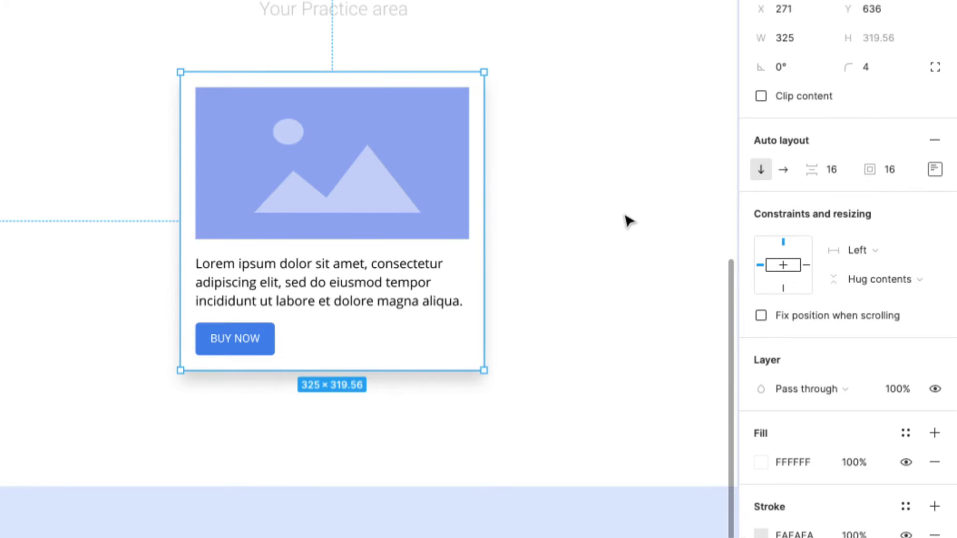
key("Escape")
Set the practice card's auto layout alignment to top-right, pushing BUY NOW right.
left_click(403, 180)
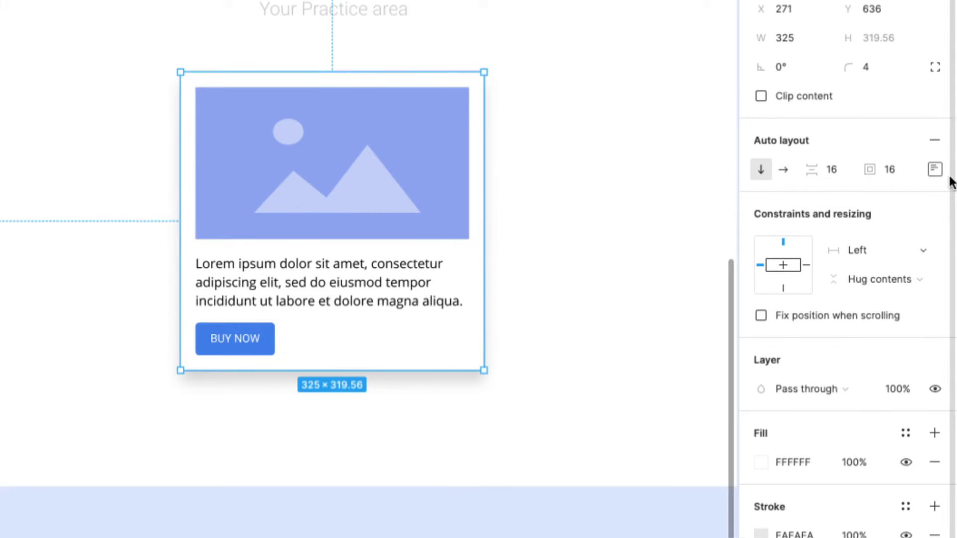
left_click(936, 170)
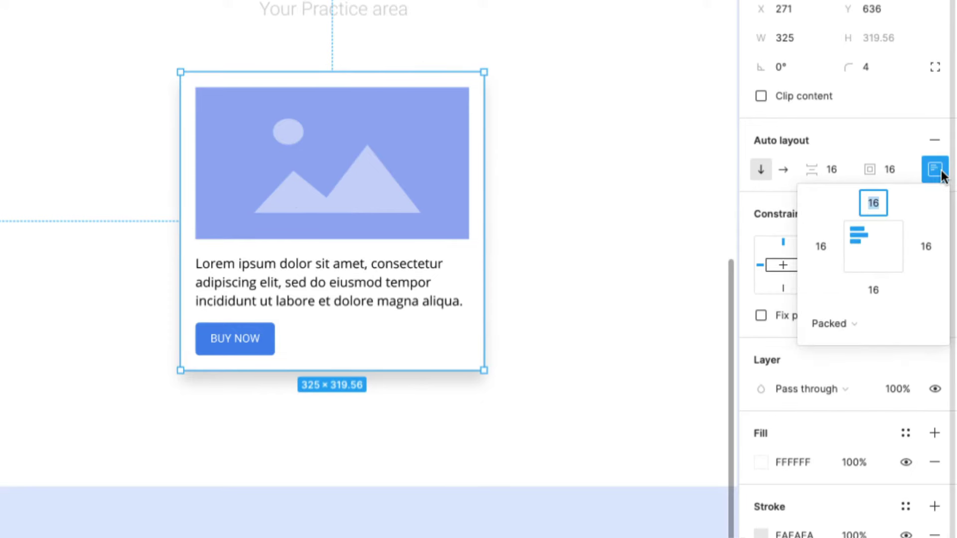
left_click(895, 235)
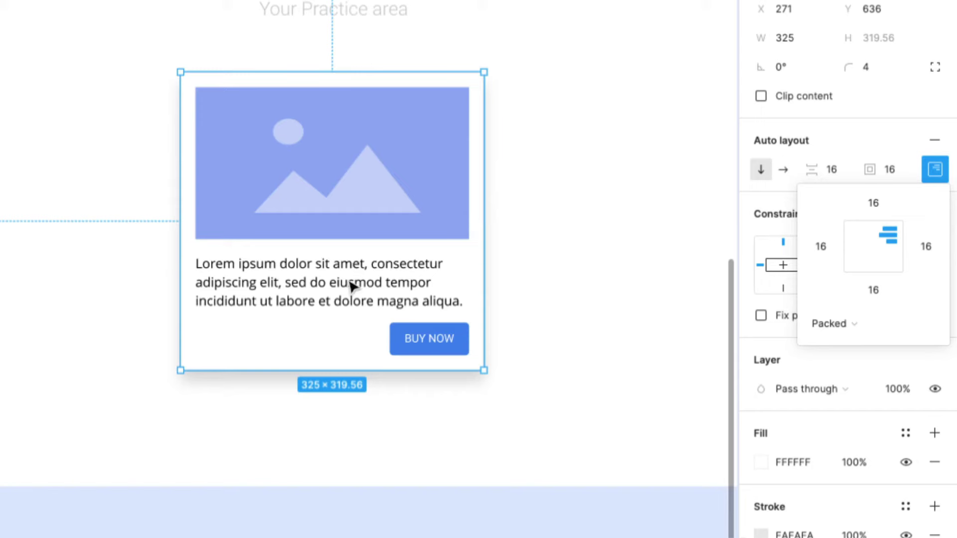
Select the Lorem ipsum paragraph and check its spacing measurements.
left_click(540, 291)
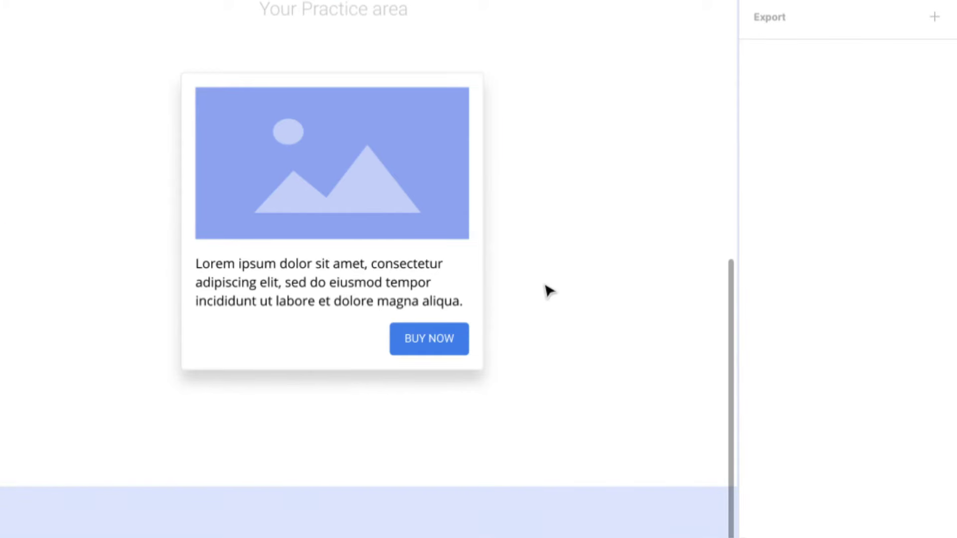
double_click(364, 297)
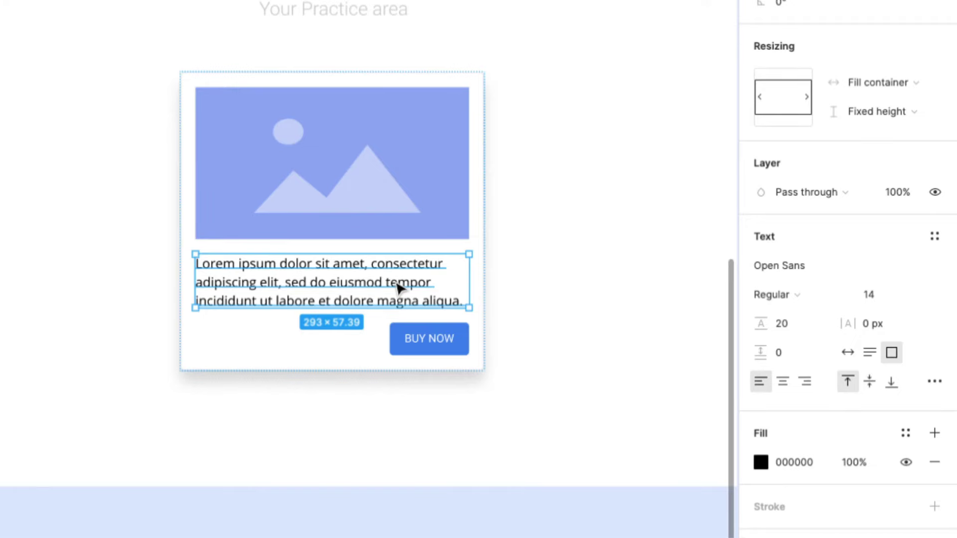
key("alt")
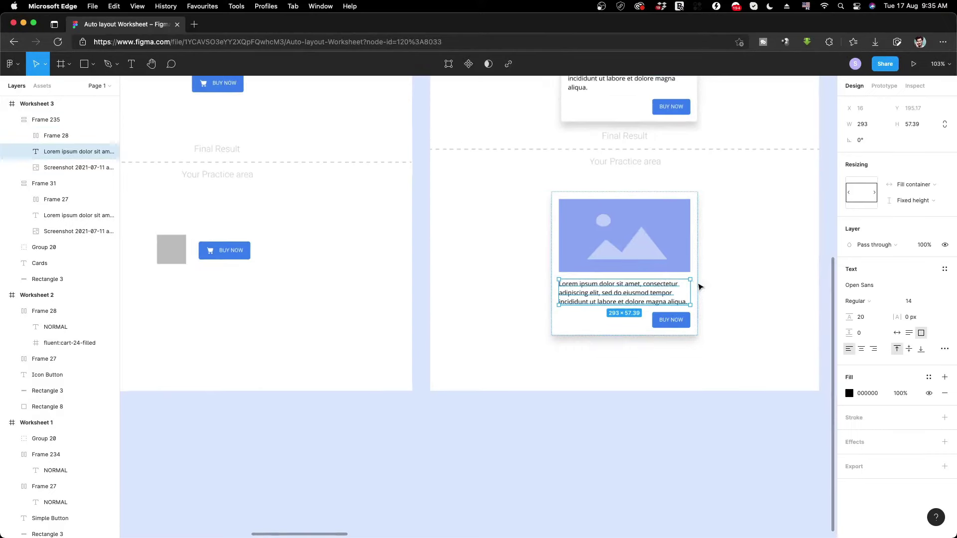
scroll(700, 286, "up", 5)
scroll(601, 302, "down", 2)
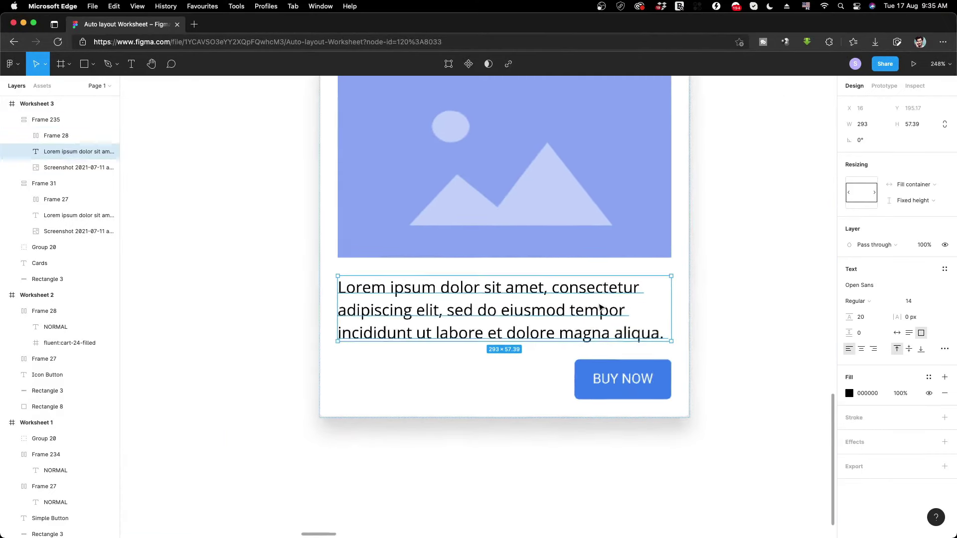
scroll(589, 300, "down", 3)
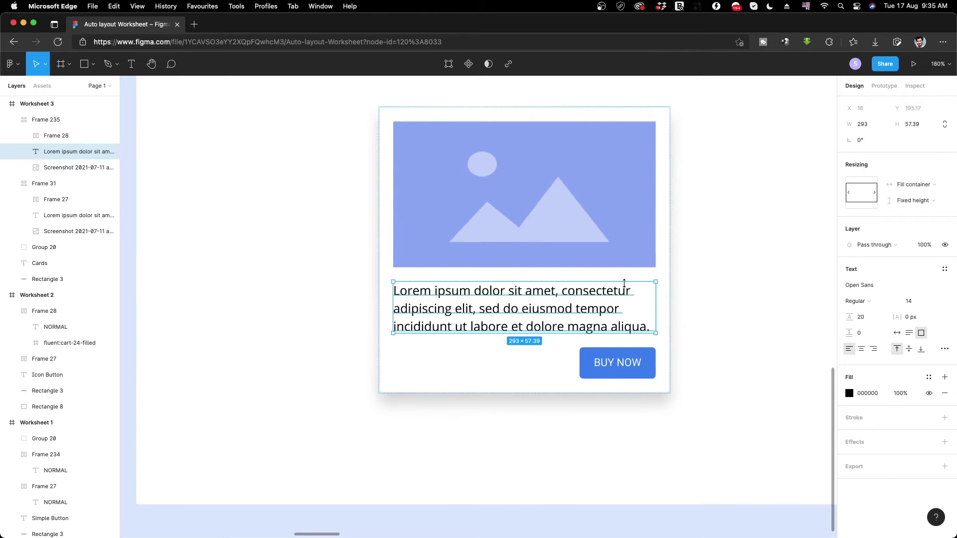
Narrow the Lorem ipsum text box to 230 then 205 px, then undo both changes.
left_click(628, 367)
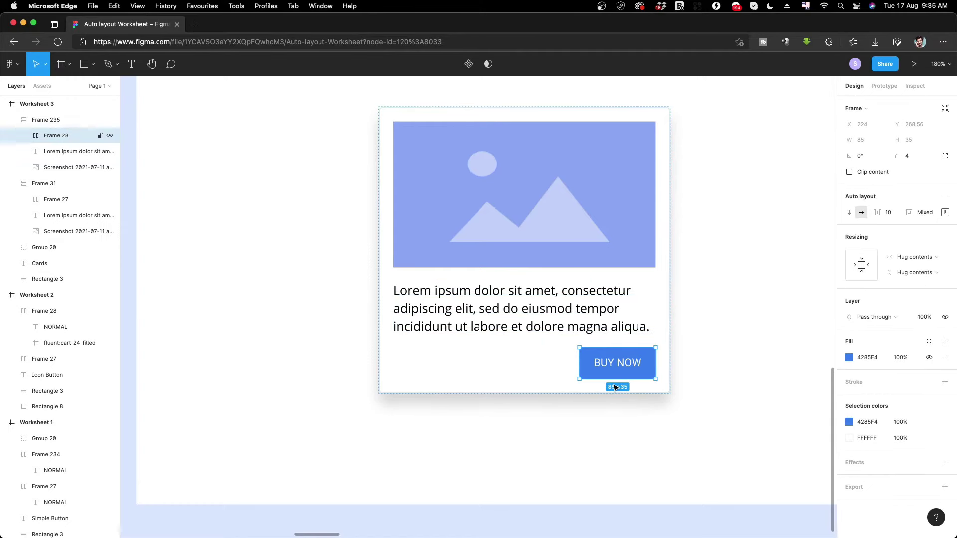
left_click(569, 304)
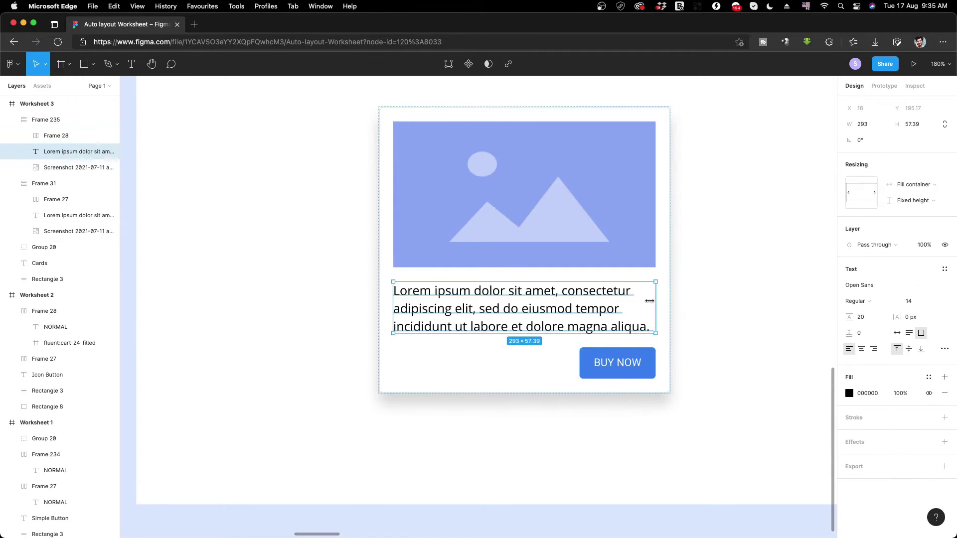
left_click_drag(656, 306, 600, 306)
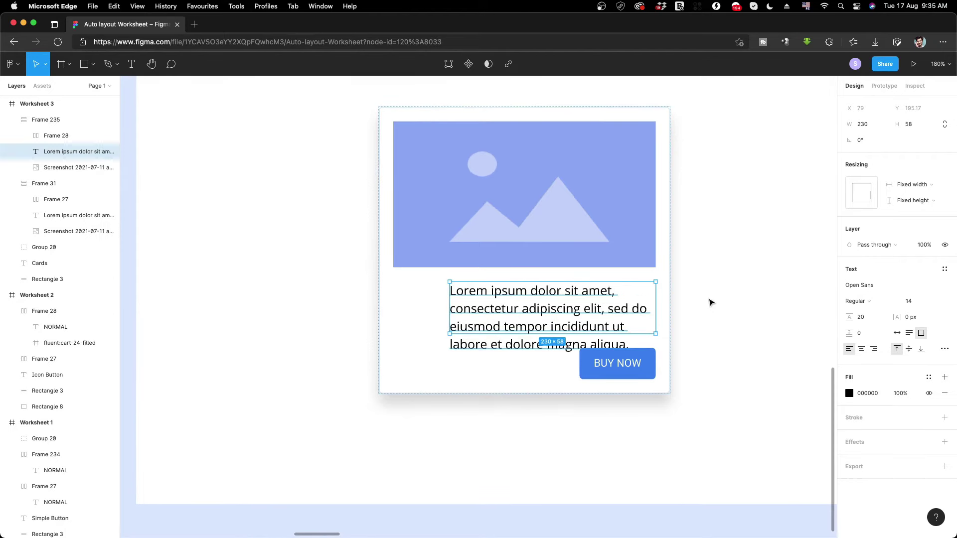
left_click_drag(656, 310, 636, 311)
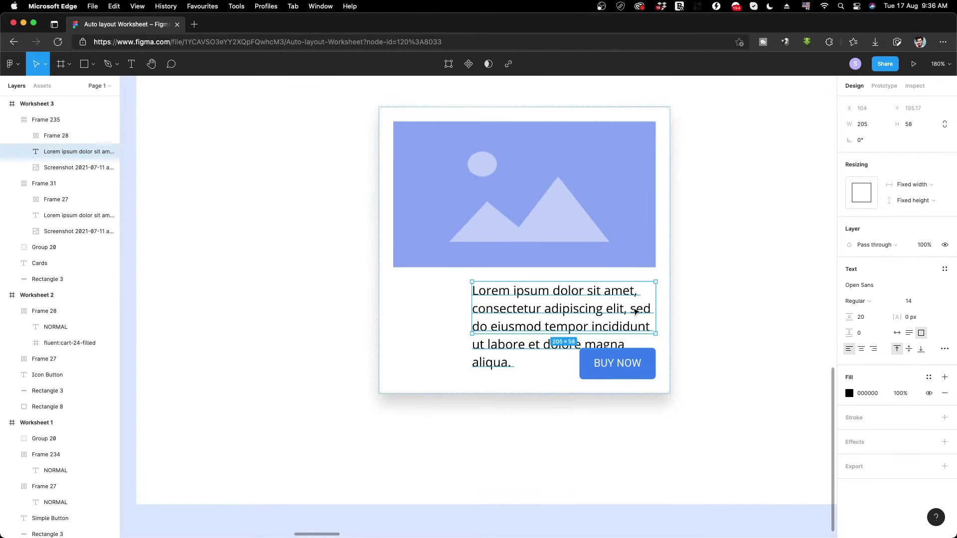
key("super+z")
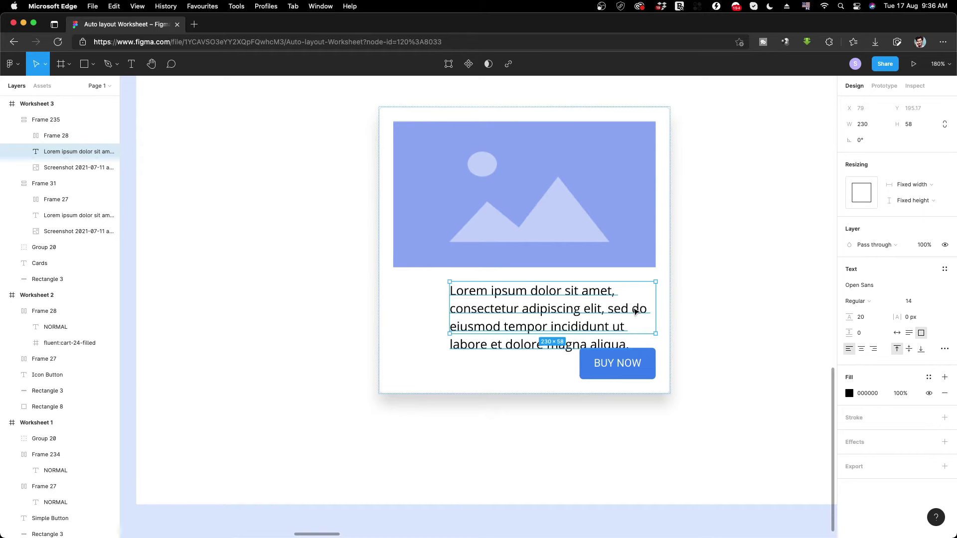
key("super+z")
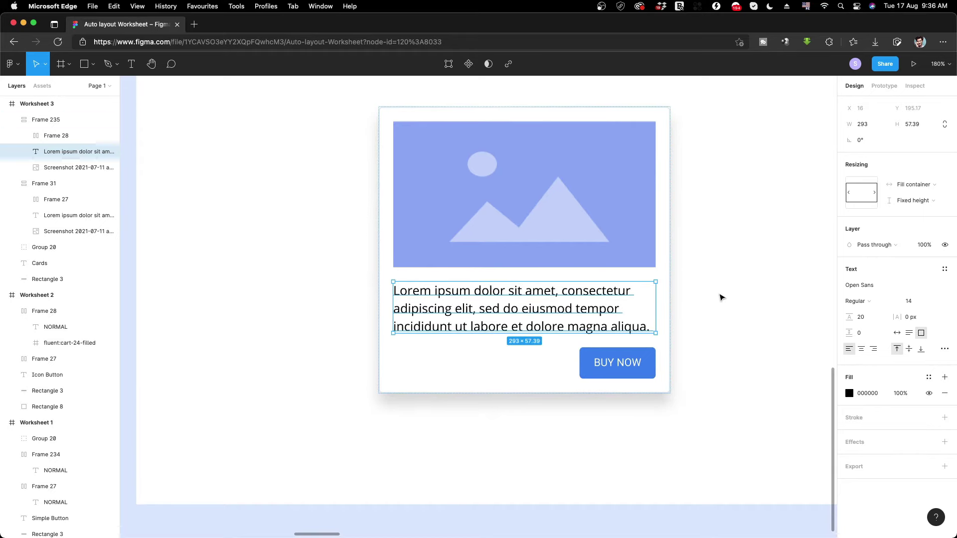
left_click(726, 327)
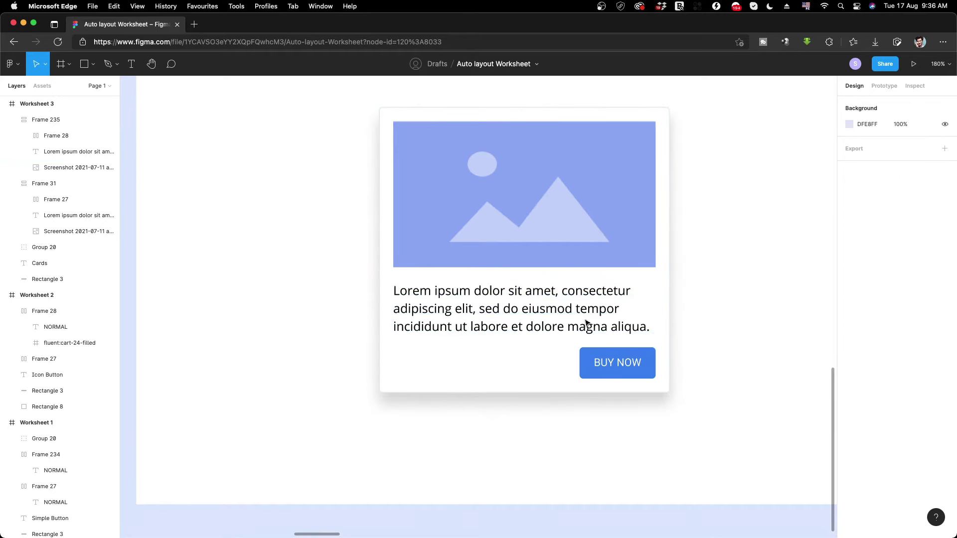
left_click(558, 217)
left_click(558, 315)
key("Escape")
left_click(581, 315)
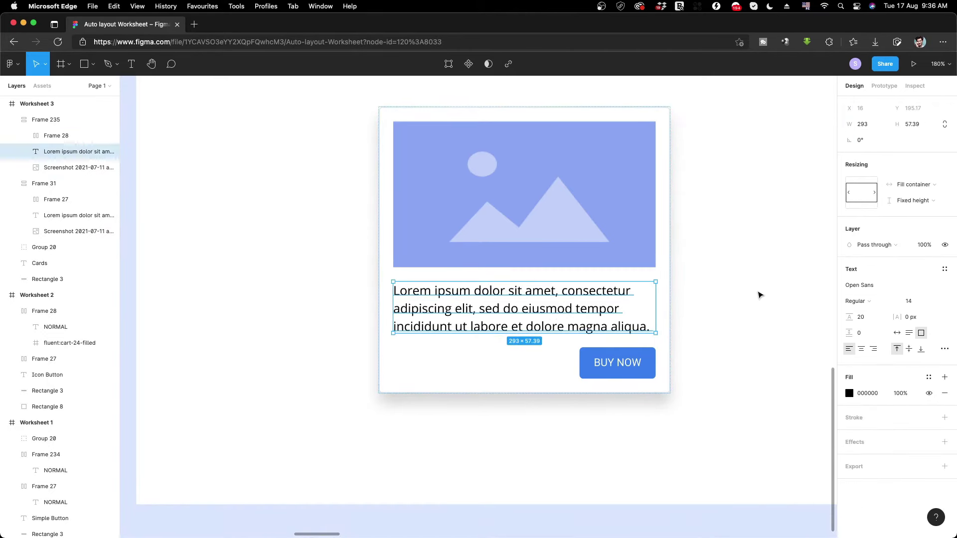
left_click(694, 345)
left_click(669, 222)
mouse_move(668, 223)
left_mouse_down()
mouse_move(597, 219)
mouse_move(738, 236)
mouse_move(570, 238)
left_mouse_up()
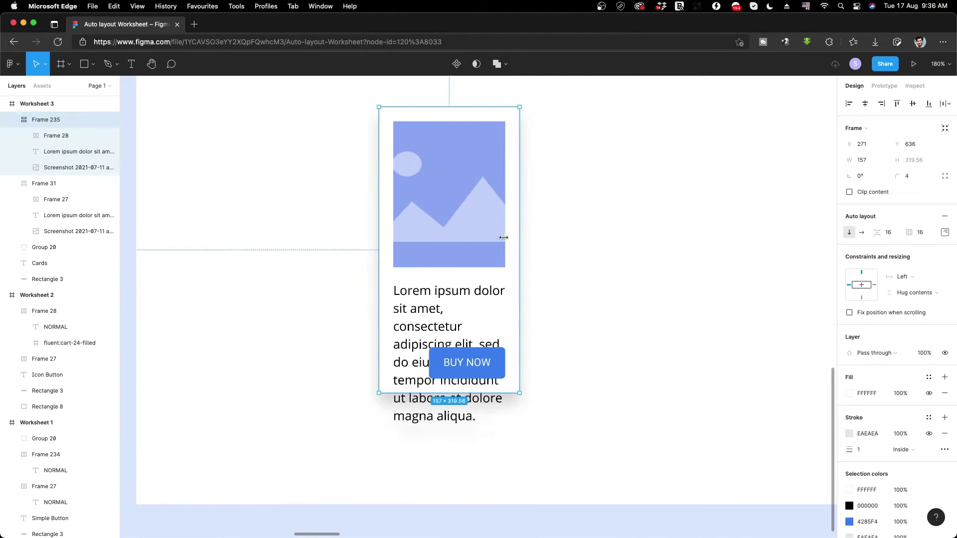
left_click_drag(570, 238, 669, 238)
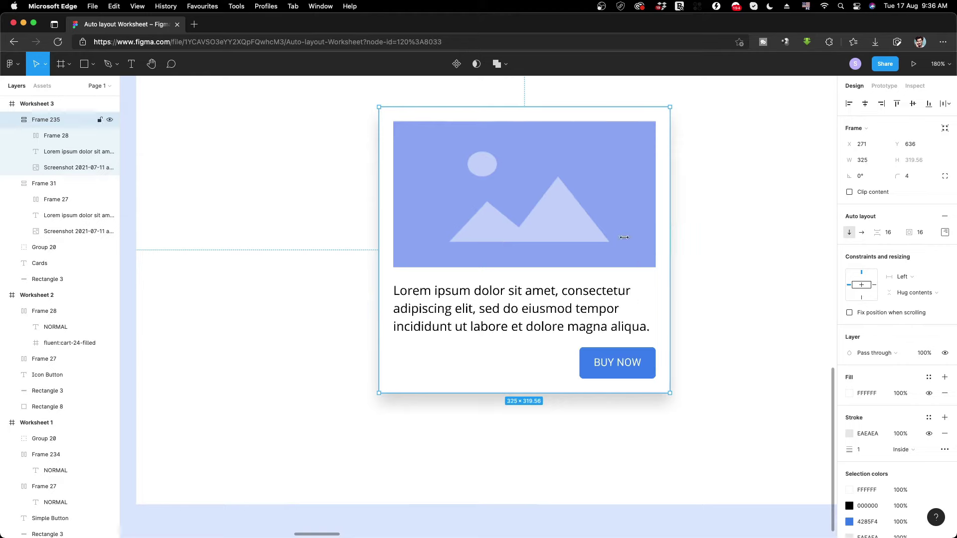
left_click(553, 332)
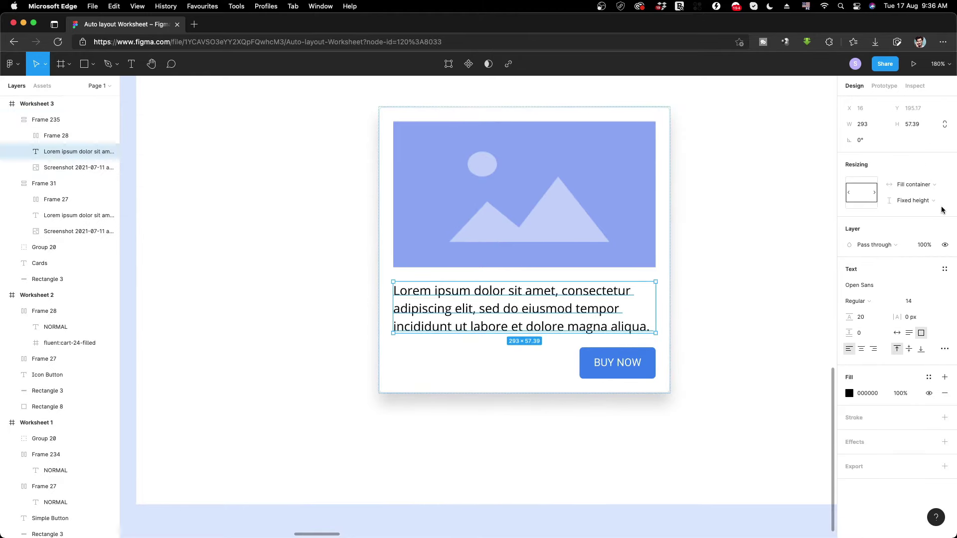
Set the lorem paragraph's vertical resizing to Hug contents.
key("alt")
left_click(925, 202)
left_click(911, 213)
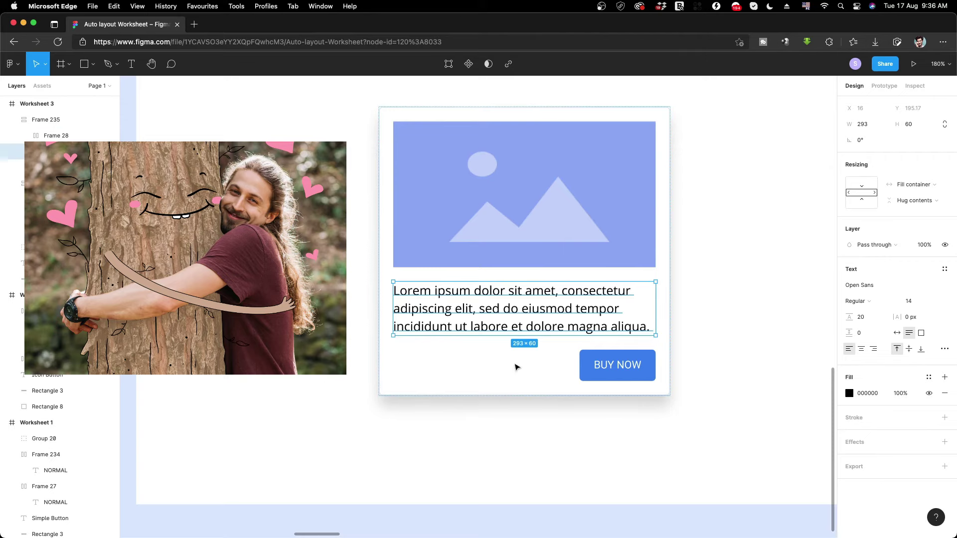
Test the hug by pasting extra paragraphs into the text, then undo them and exit editing.
double_click(579, 324)
key("super+c")
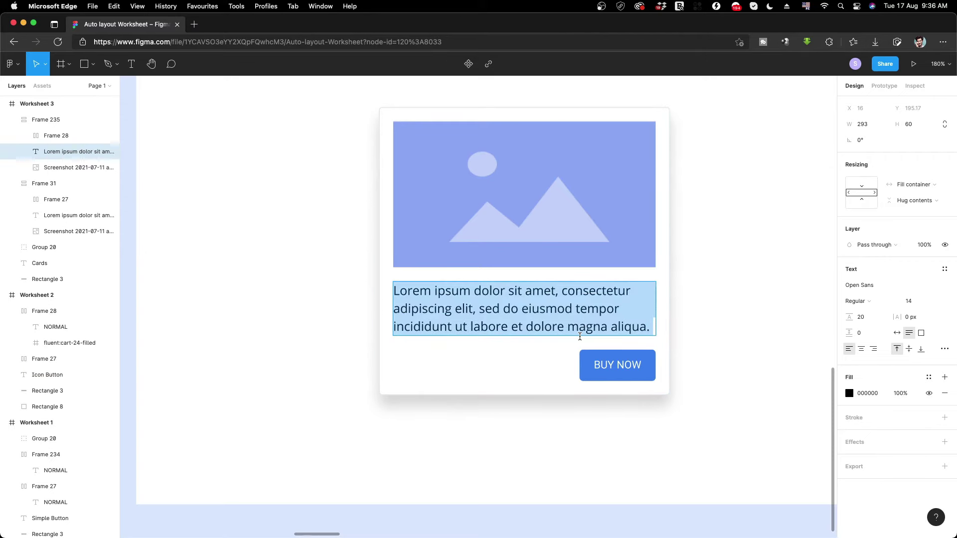
key("Right")
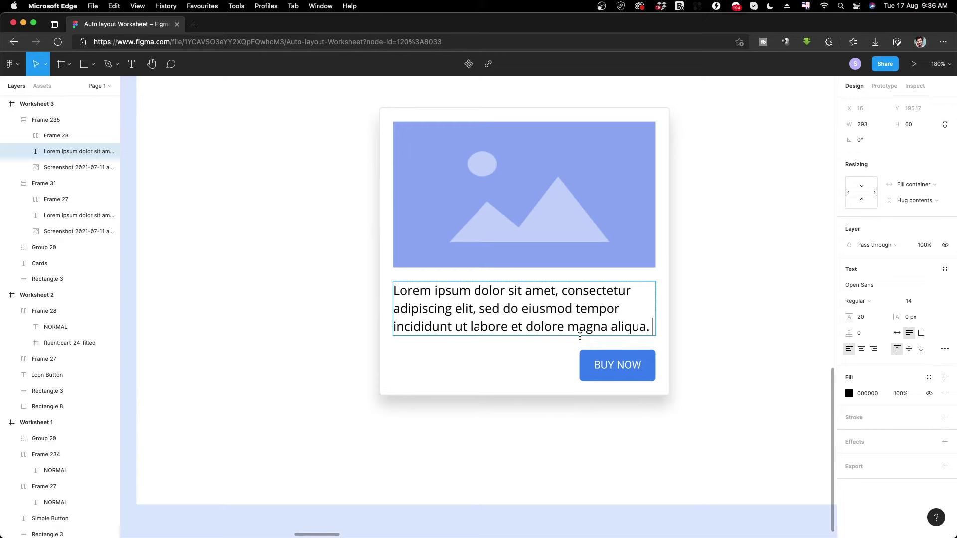
key("super+v")
key("super+v")
key("super+v")
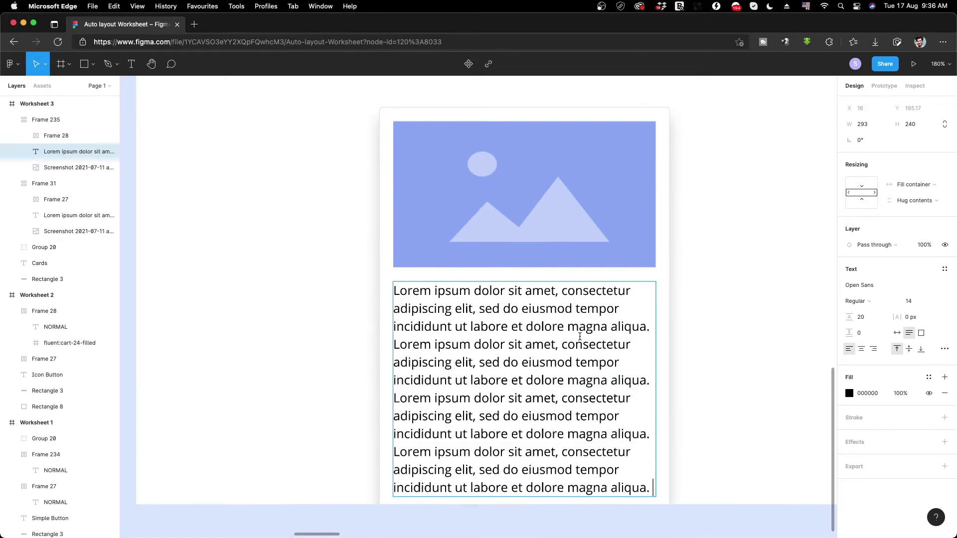
scroll(580, 336, "down", 1)
key("super+z")
key("super+z")
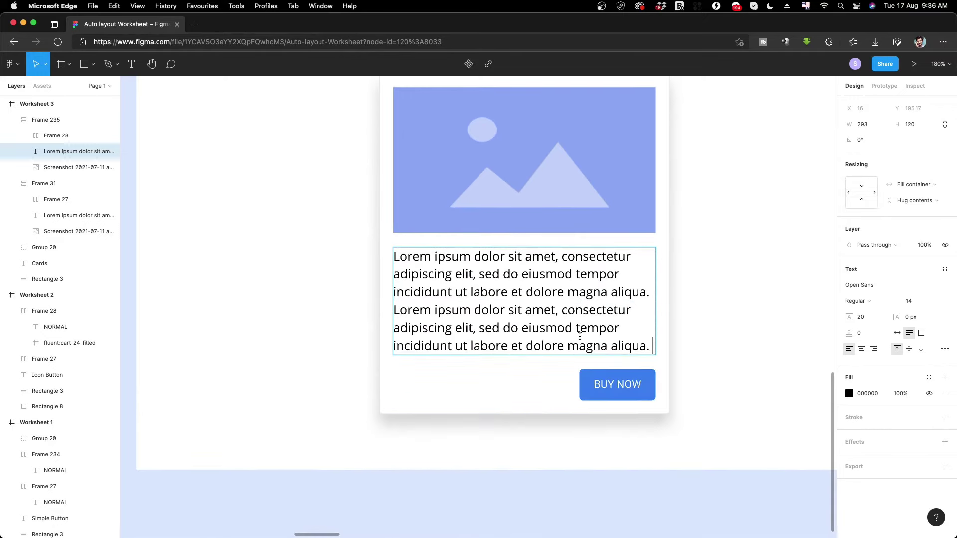
key("super+z")
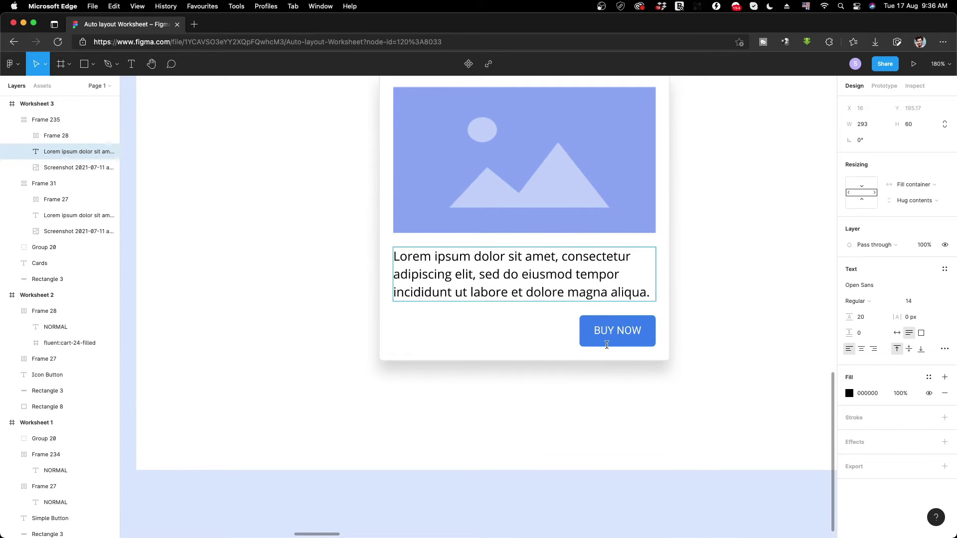
key("Escape")
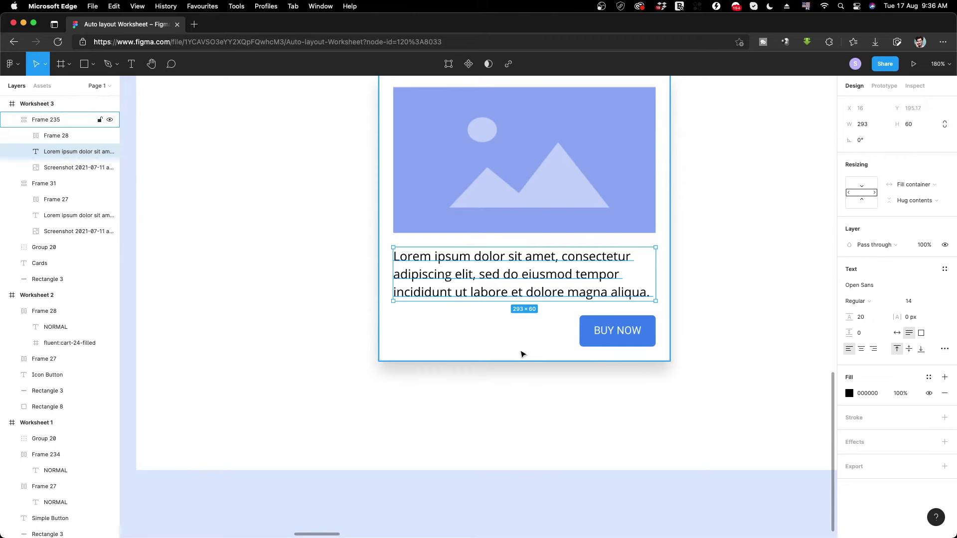
Test the card frame's resizing by narrowing it, then widening it back to 325 px.
left_click(692, 308)
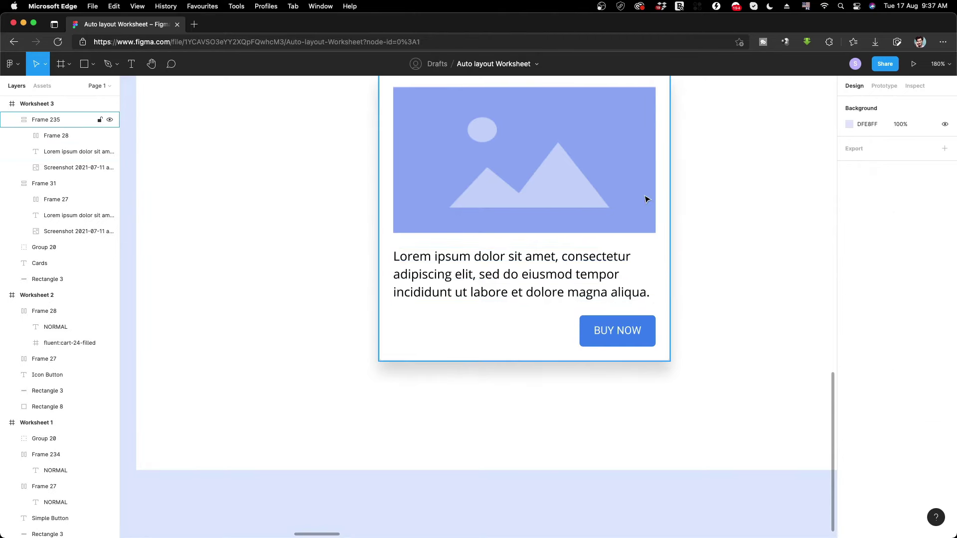
left_click(669, 189)
mouse_move(669, 189)
left_mouse_down()
mouse_move(579, 185)
mouse_move(499, 207)
left_mouse_up()
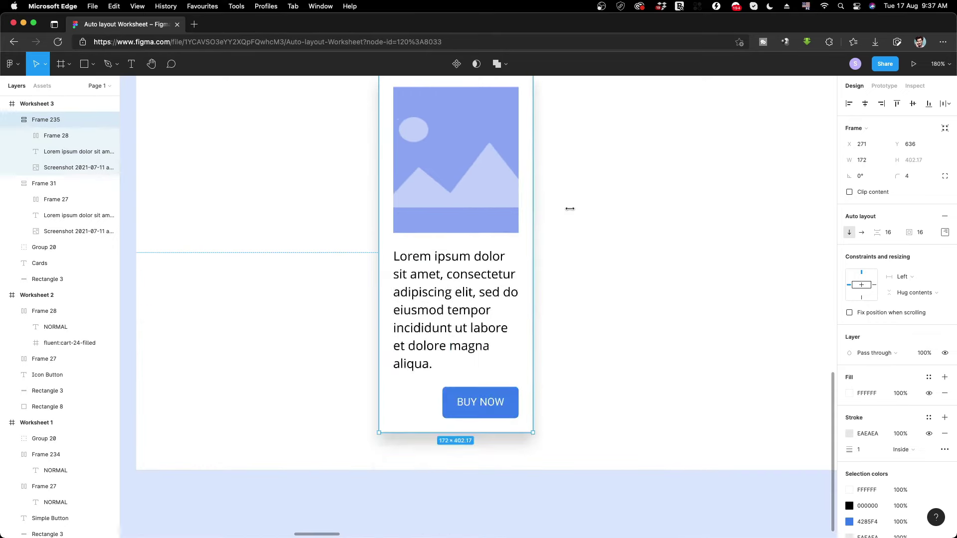
left_click_drag(500, 207, 670, 224)
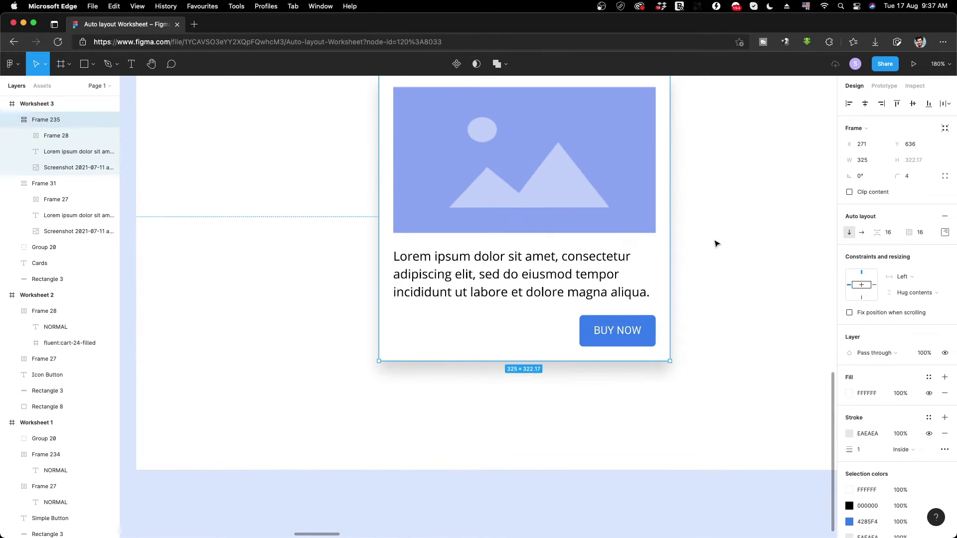
left_click(716, 242)
Zoom out and pan over to the Intermediate Card exercise column.
scroll(550, 277, "down", 2)
scroll(551, 278, "down", 3)
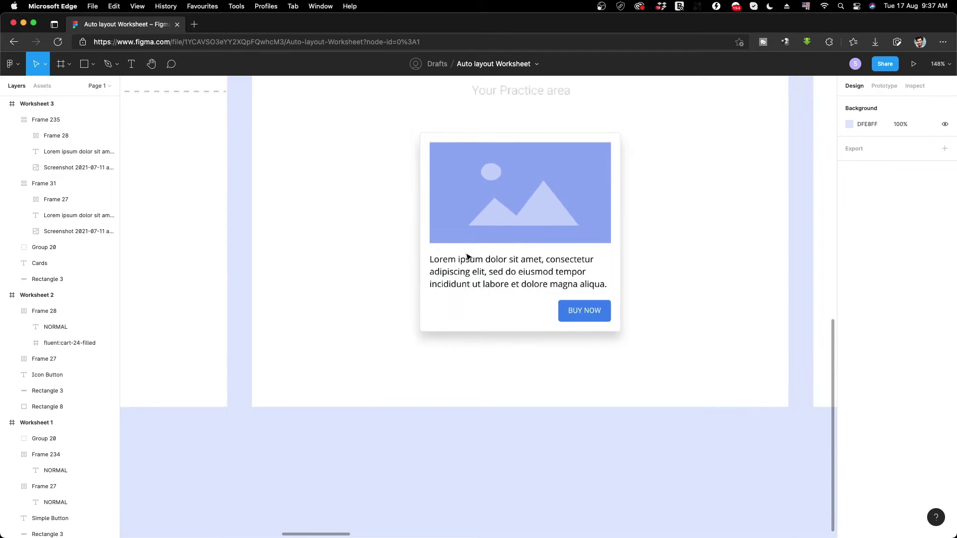
left_click_drag(680, 184, 549, 337)
scroll(549, 337, "up", 2)
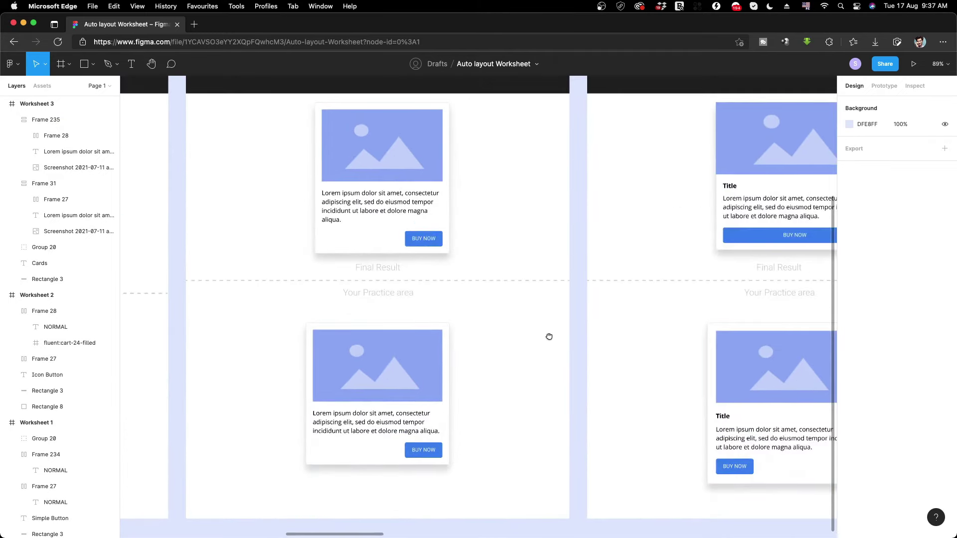
scroll(532, 267, "right", 3)
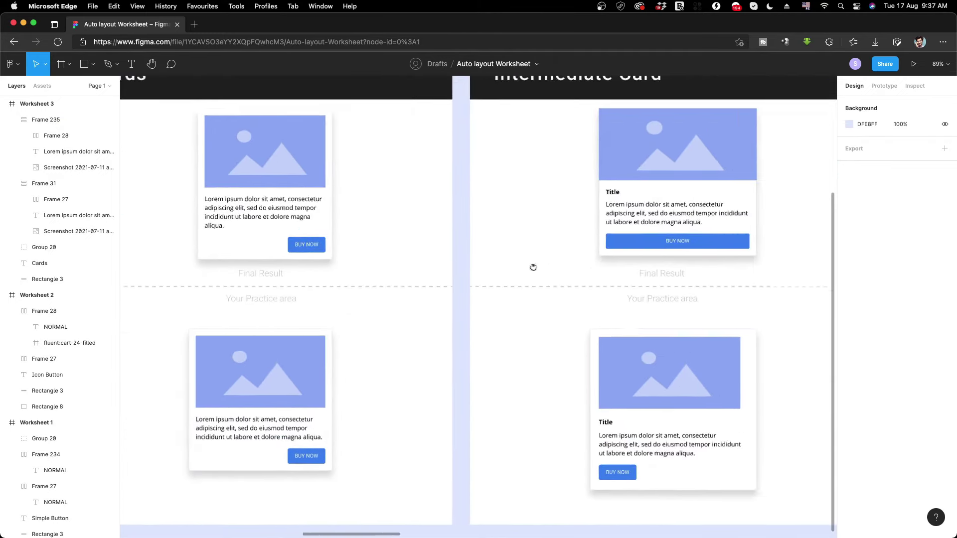
scroll(506, 272, "right", 3)
scroll(506, 272, "up", 2)
scroll(506, 273, "right", 1)
scroll(499, 259, "down", 3)
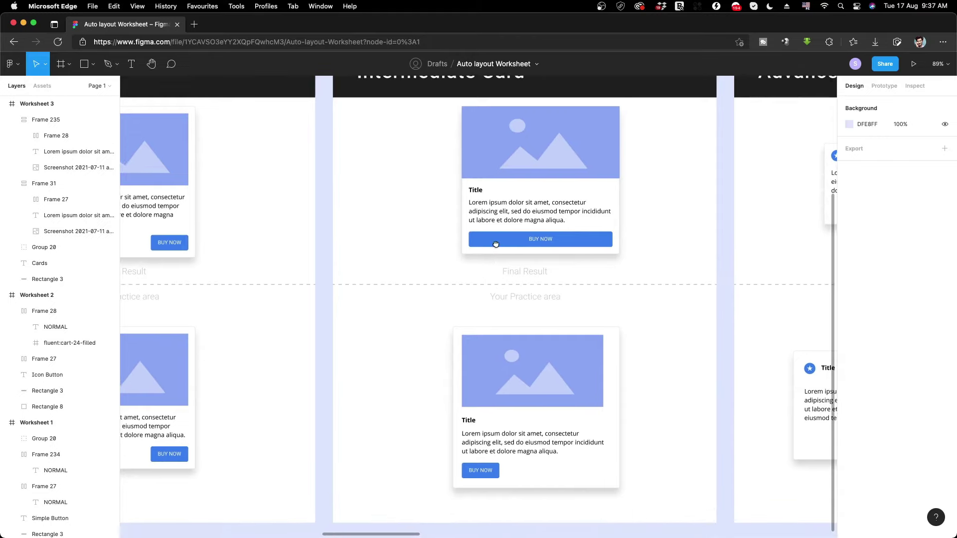
scroll(364, 242, "left", 1)
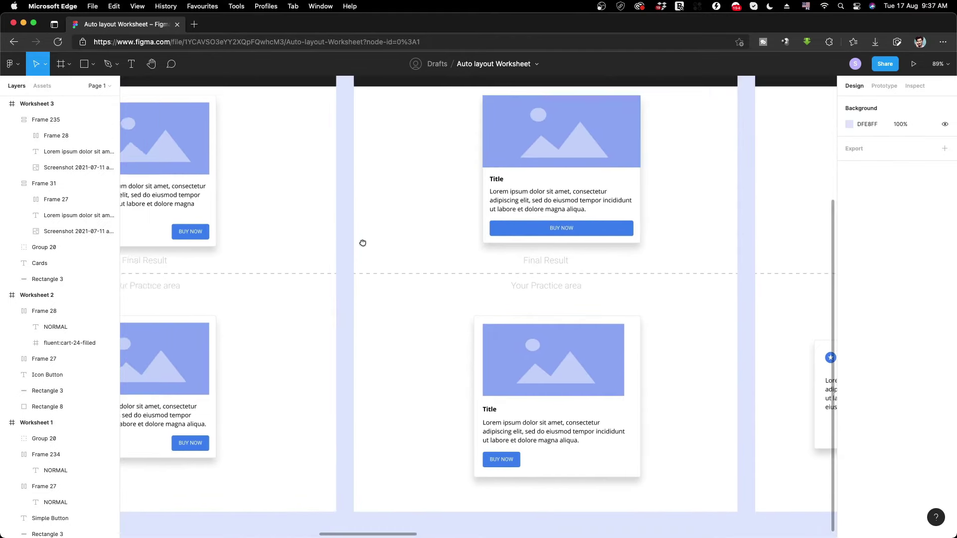
scroll(399, 247, "left", 4)
scroll(399, 247, "up", 1)
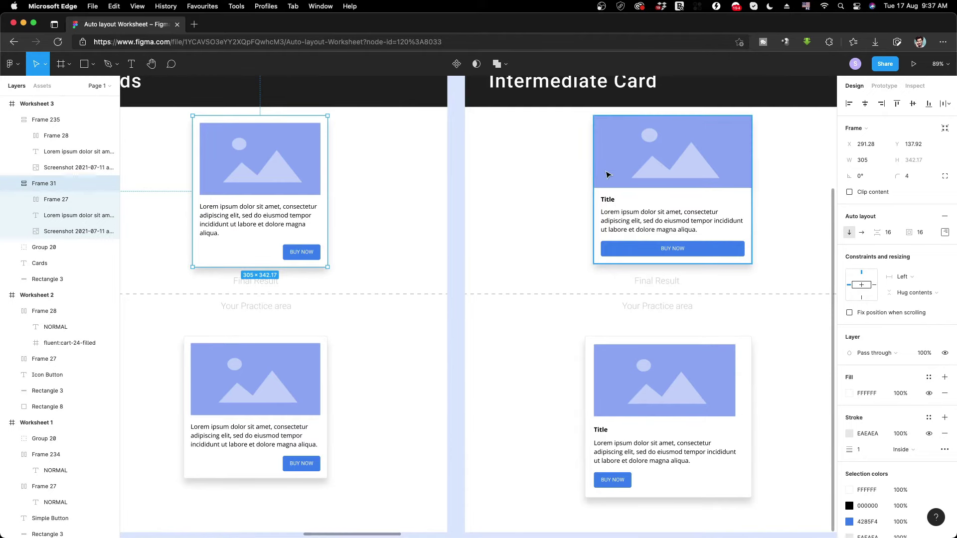
mouse_move(783, 162)
left_mouse_down()
mouse_move(622, 200)
mouse_move(616, 174)
left_mouse_up()
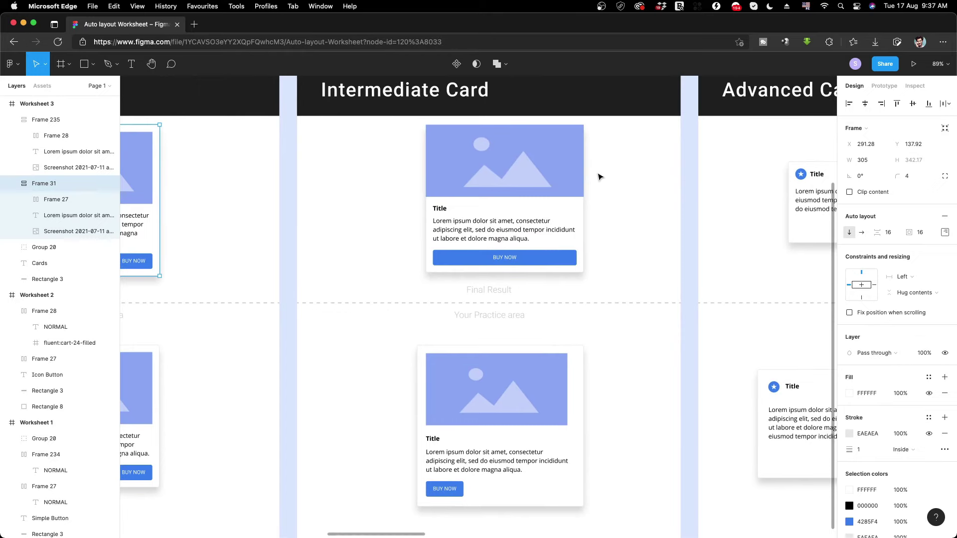
left_click(378, 348)
Wrap the practice card's layers in an auto layout frame and make the image fill its width.
mouse_move(582, 495)
left_mouse_down()
mouse_move(589, 504)
mouse_move(616, 464)
left_mouse_up()
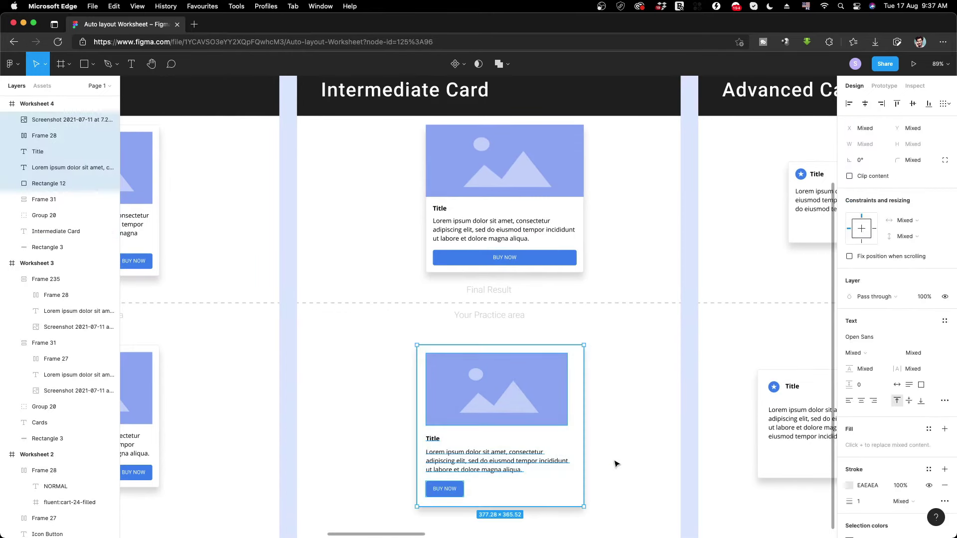
key("shift+a")
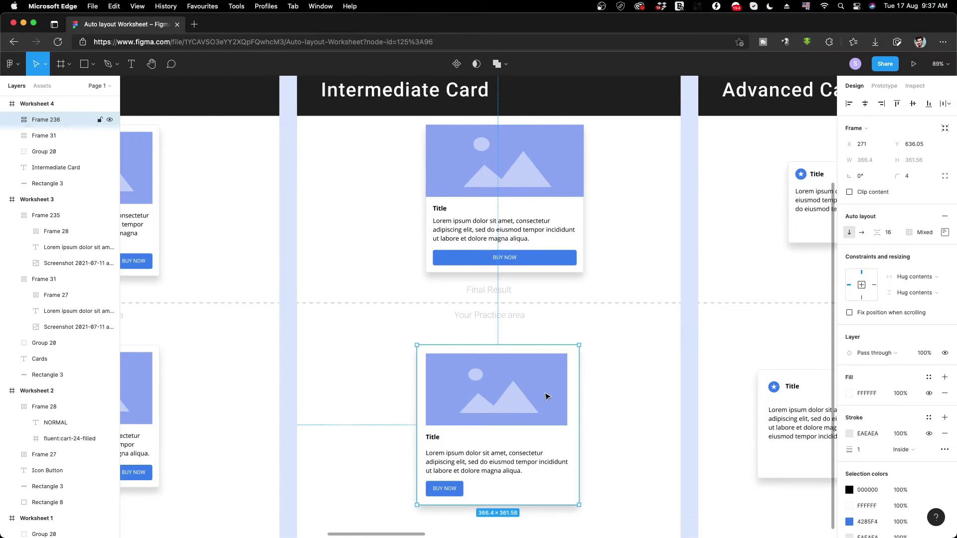
double_click(546, 397)
left_click(908, 185)
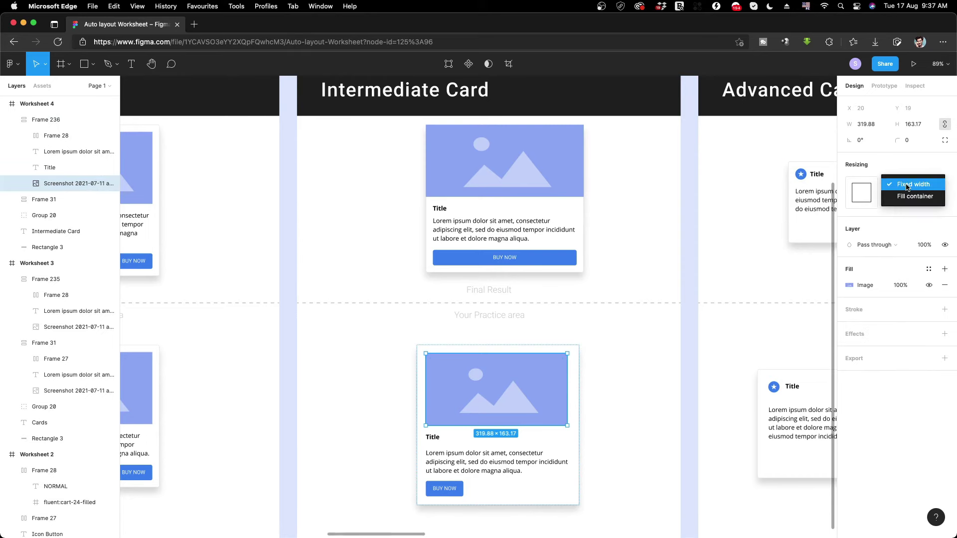
left_click(915, 196)
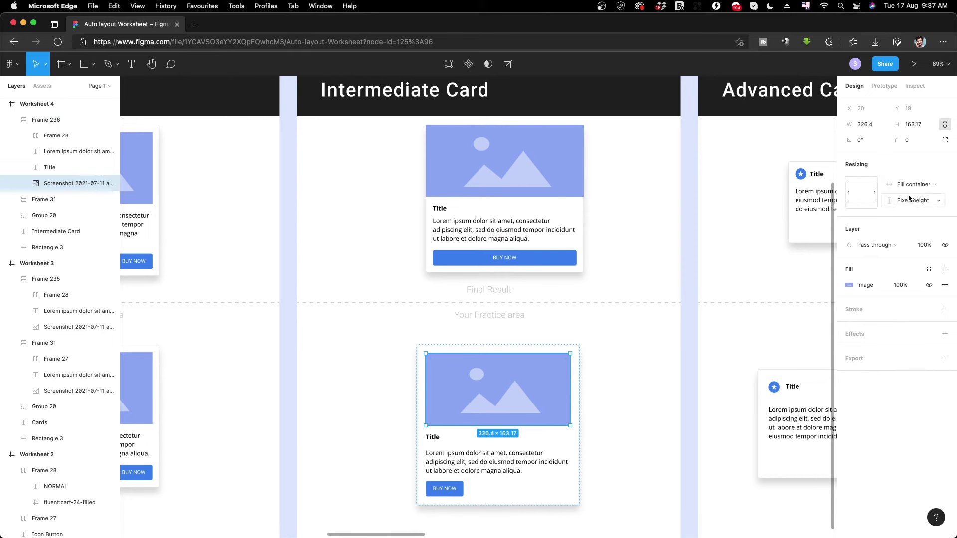
left_click(582, 392)
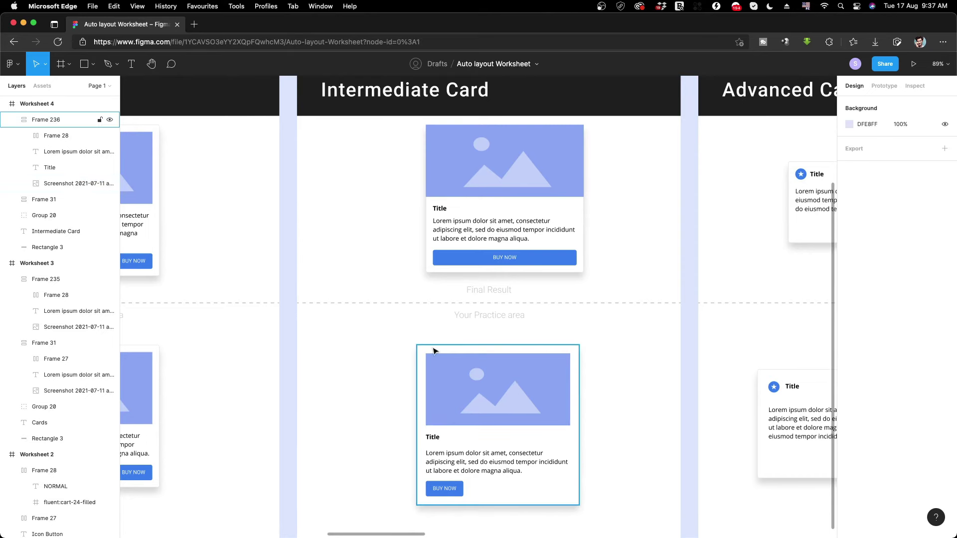
Set the practice card frame's padding to 0.
left_click(525, 378)
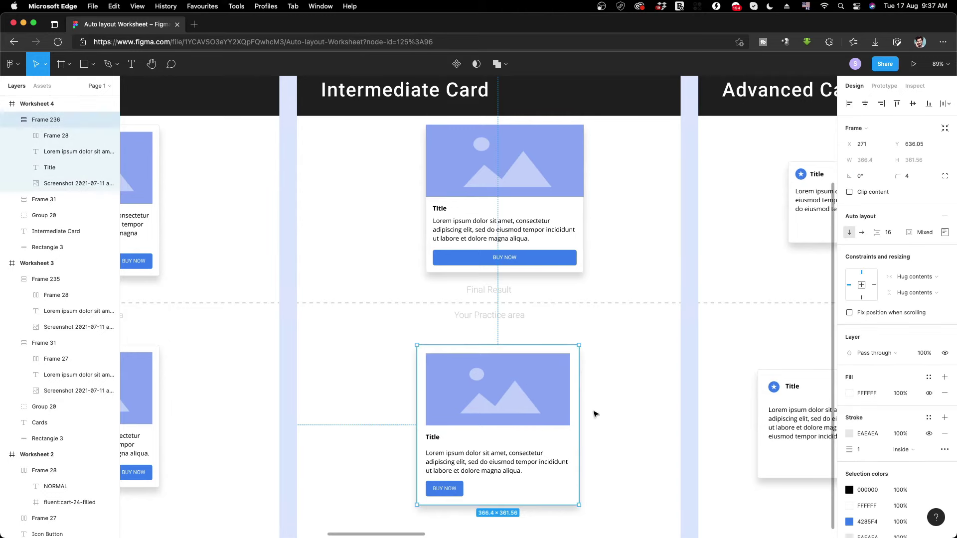
left_click(926, 233)
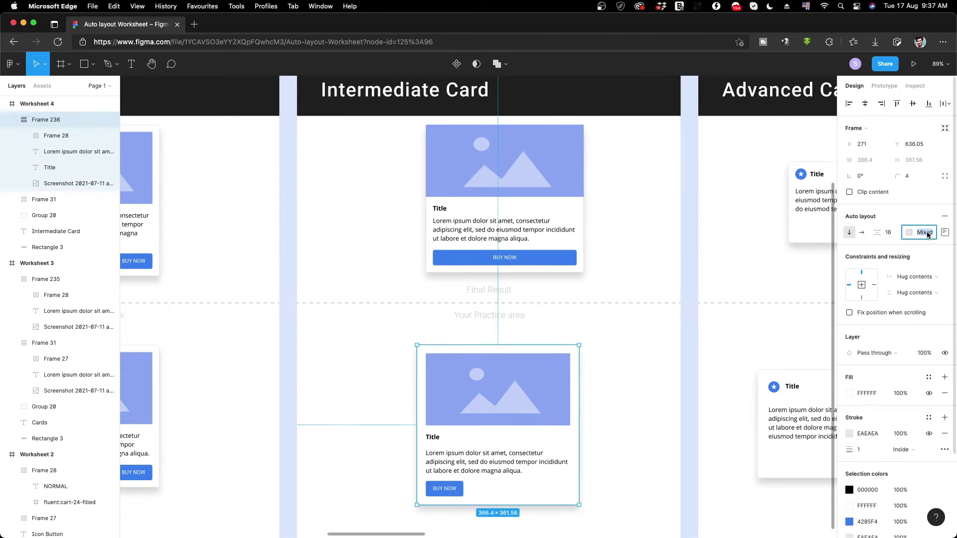
type("0")
key("Return")
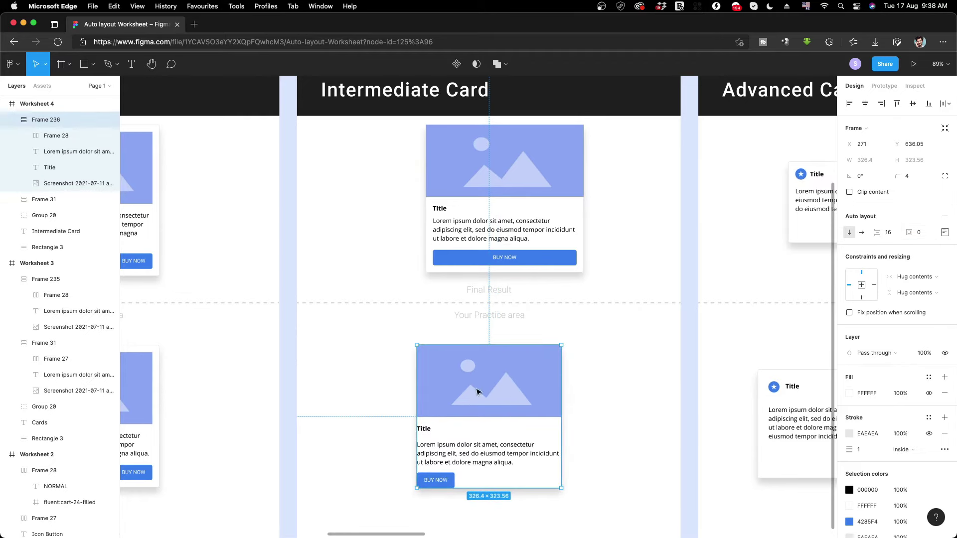
Resize the practice card's width, settling on 357 px.
left_click_drag(569, 391, 592, 392)
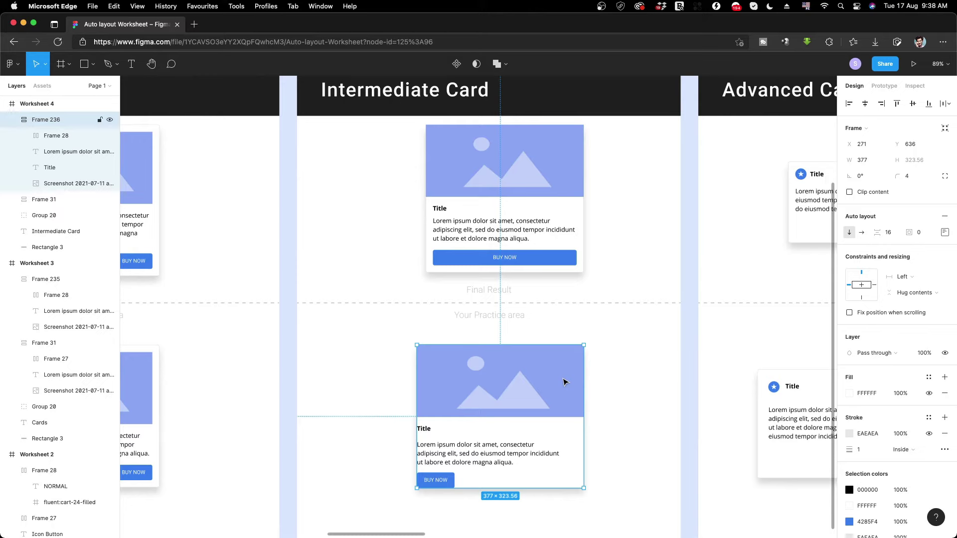
left_click_drag(422, 389, 426, 390)
scroll(447, 444, "down", 1)
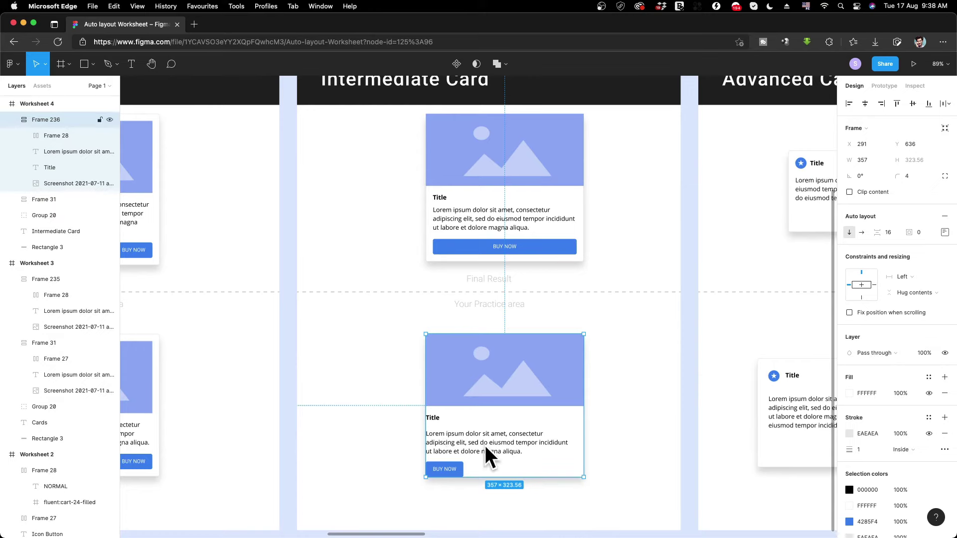
left_click(443, 451)
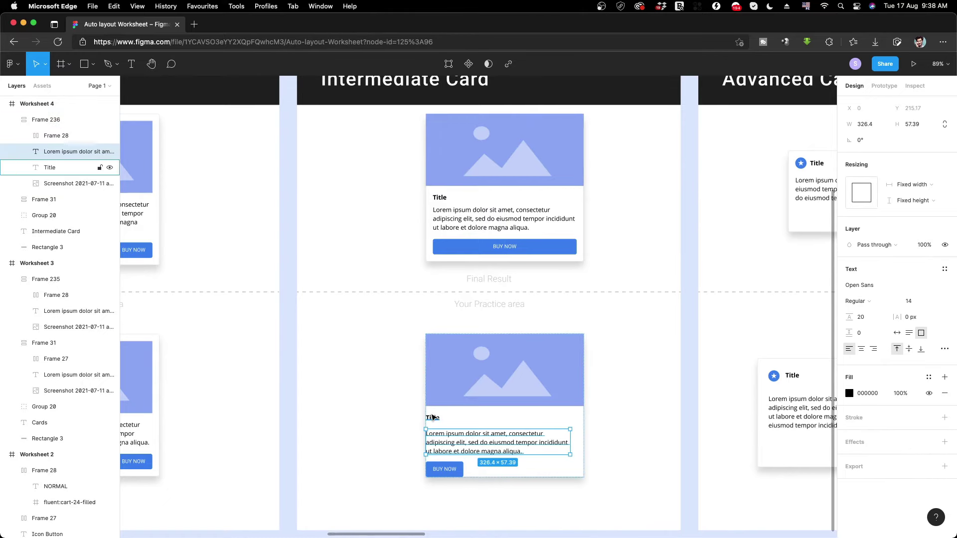
Wrap the practice card's Title and lorem text together in a new auto layout frame.
key("Escape")
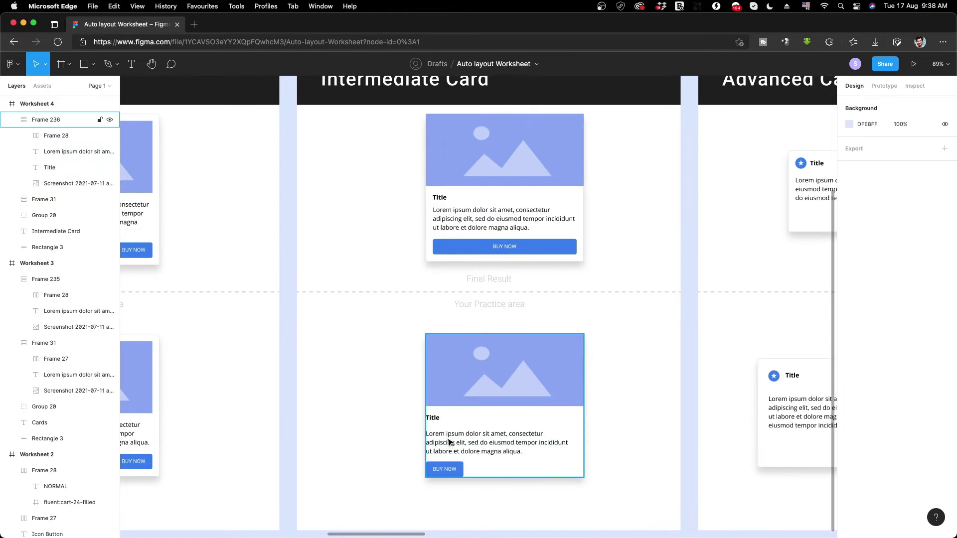
left_click(450, 442)
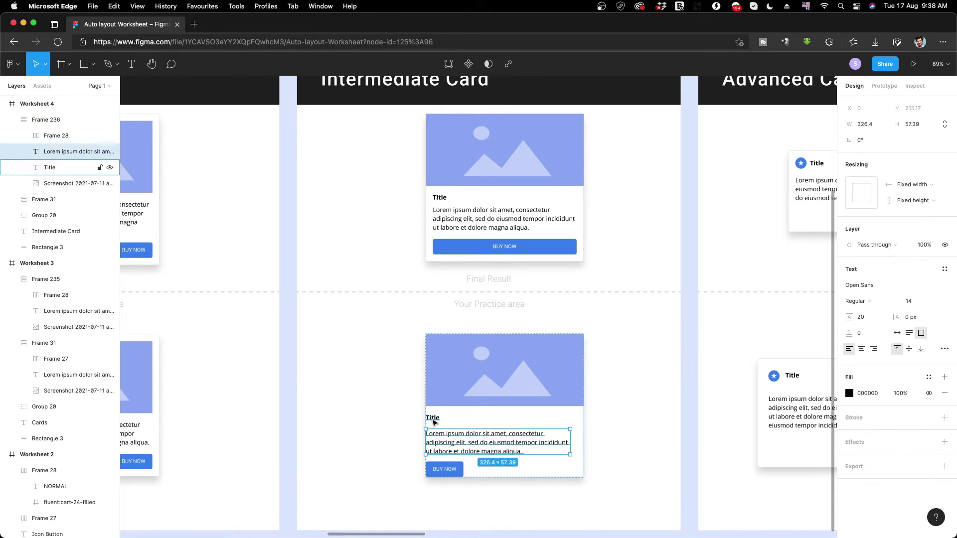
left_click(433, 422, "shift")
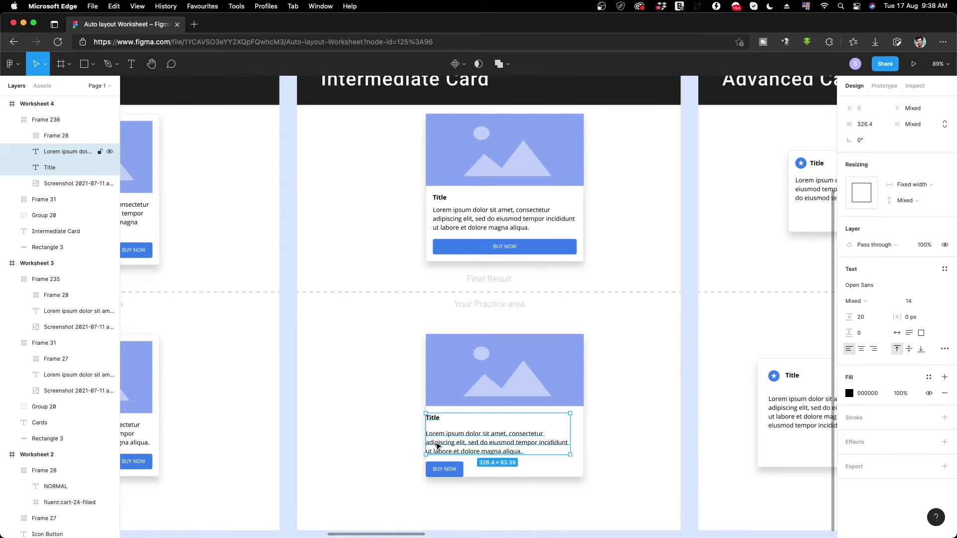
key("shift+a")
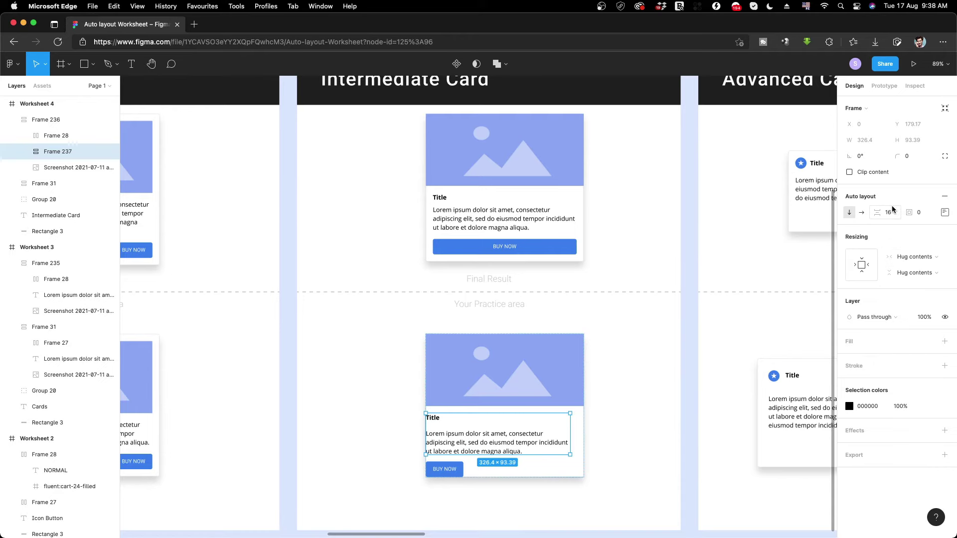
Give the text frame 16 px left and right padding.
left_click(945, 213)
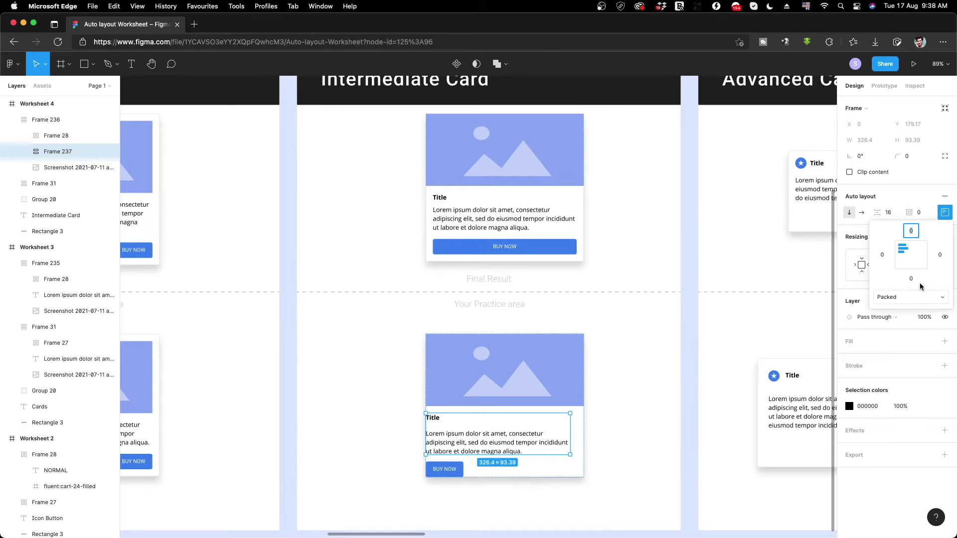
left_click(887, 255)
type("1")
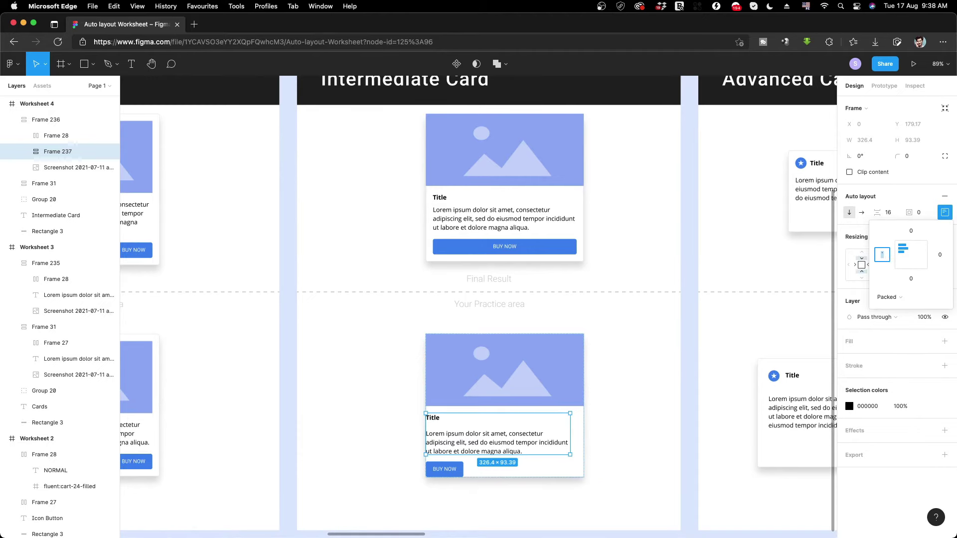
type("6")
left_click(936, 256)
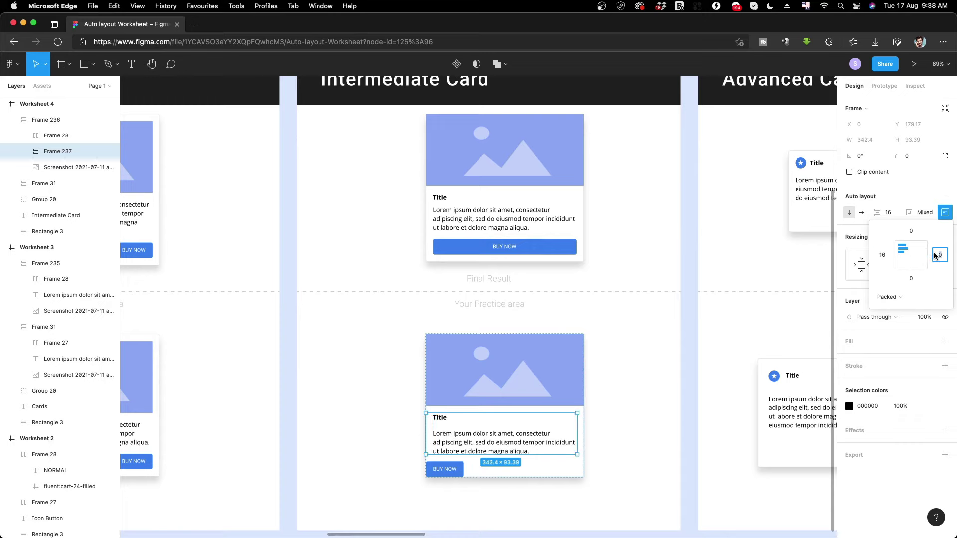
type("16")
key("Return")
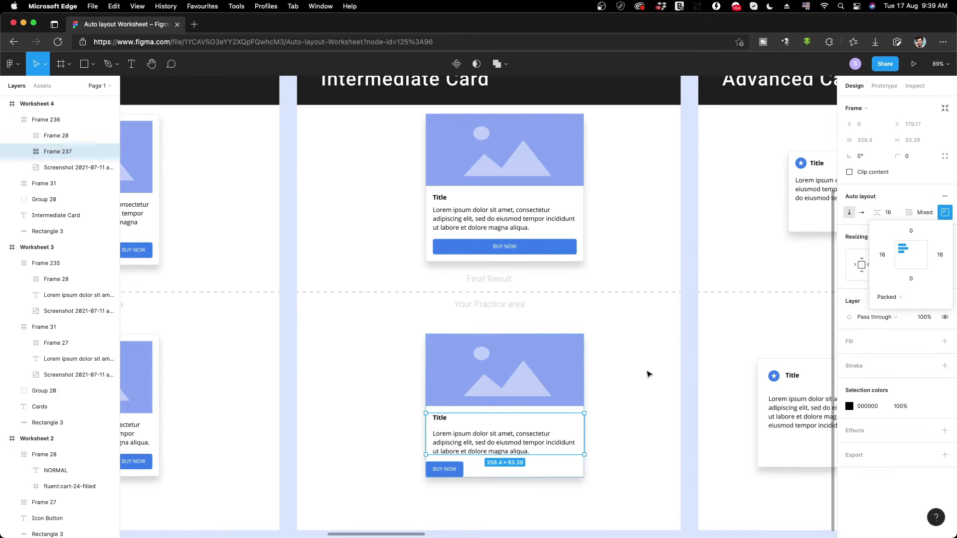
left_click(613, 384)
left_click(551, 444)
double_click(551, 445)
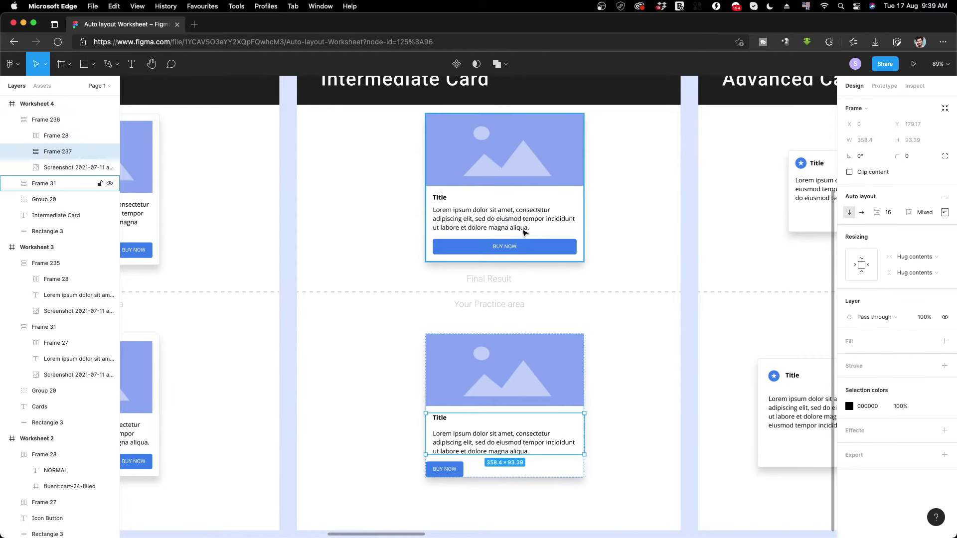
double_click(523, 231)
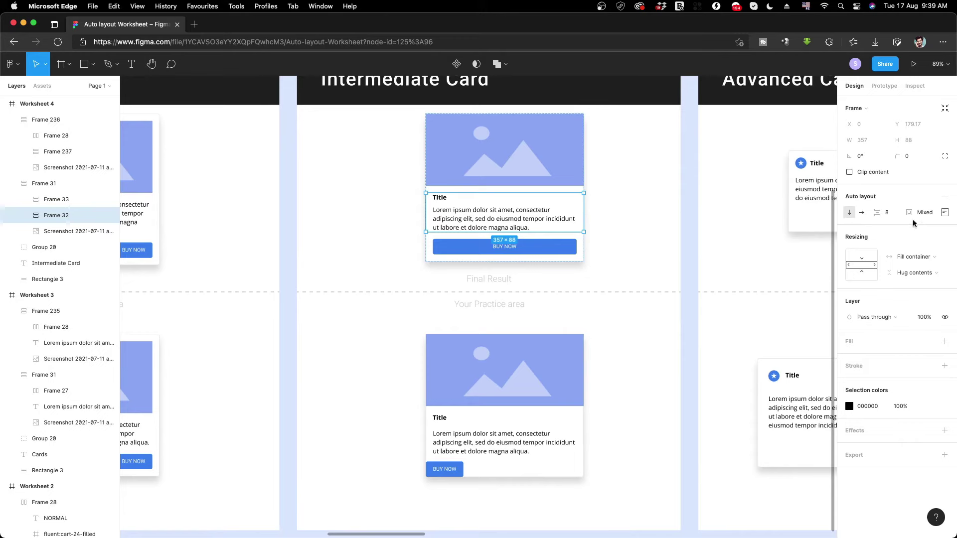
left_click(945, 212)
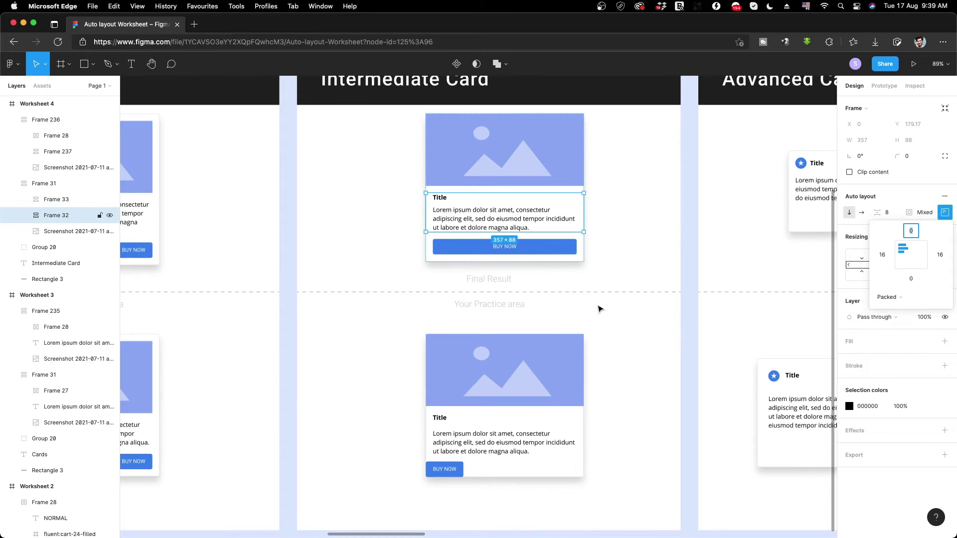
double_click(520, 439)
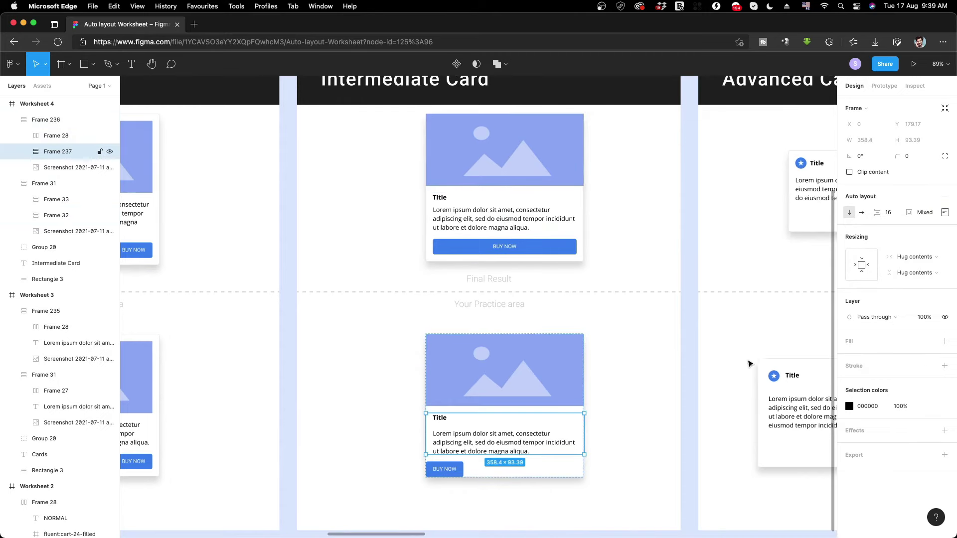
left_click(945, 212)
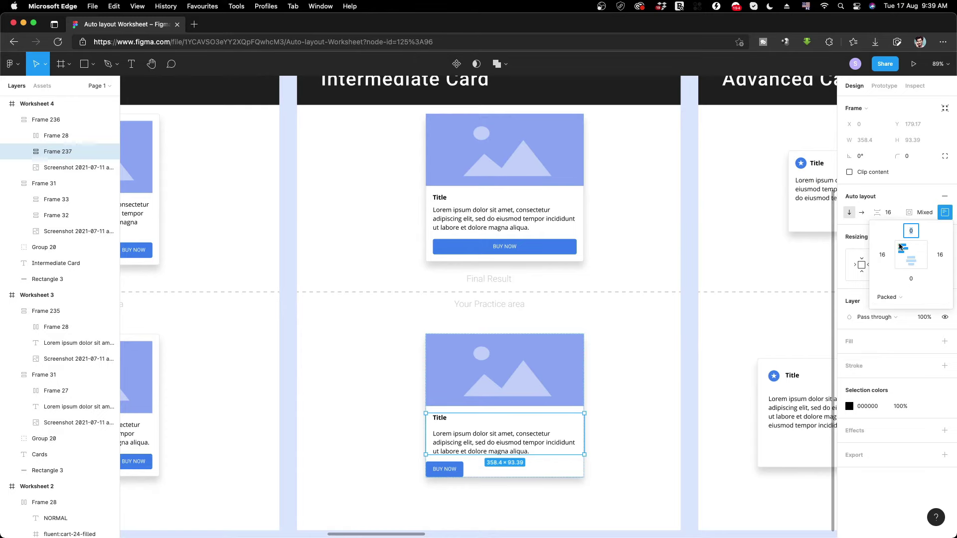
left_click(638, 432)
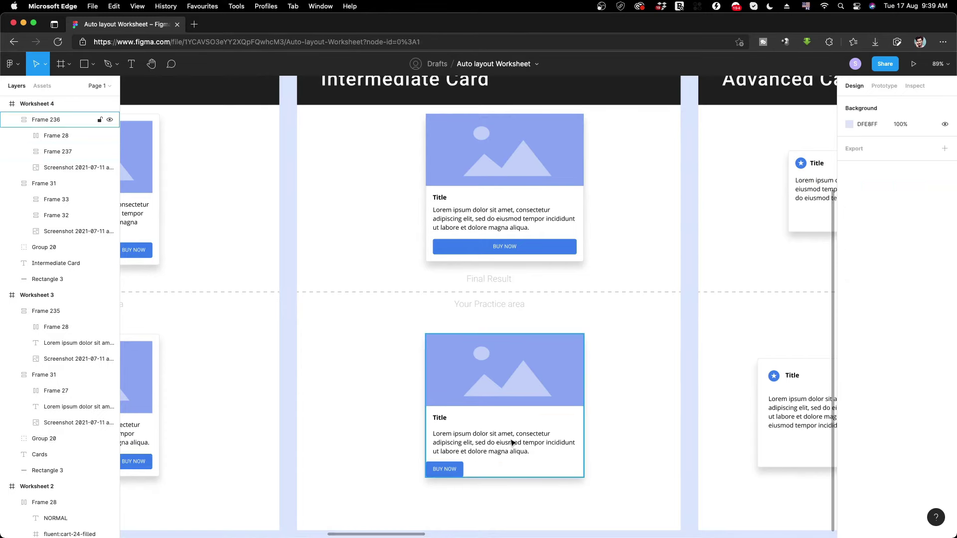
left_click(513, 443)
key("Escape")
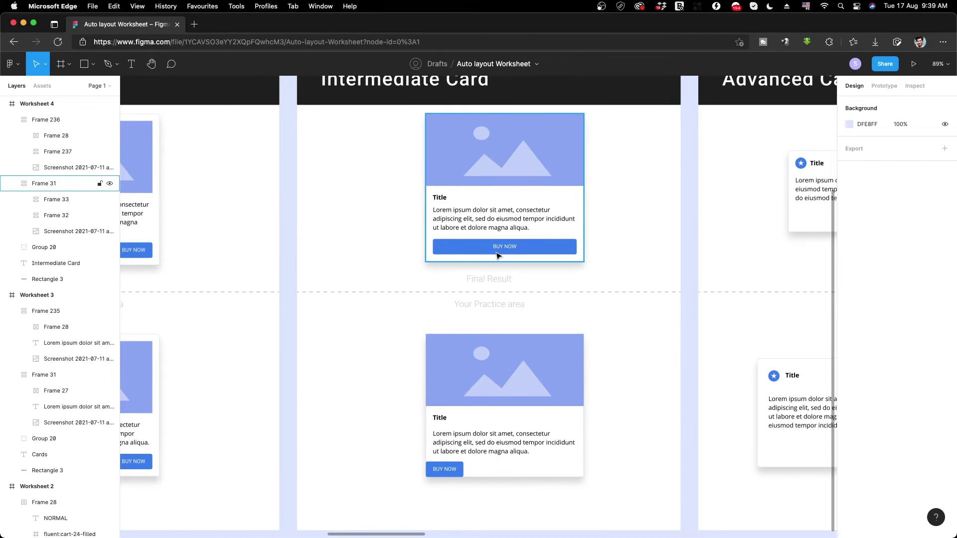
double_click(497, 254)
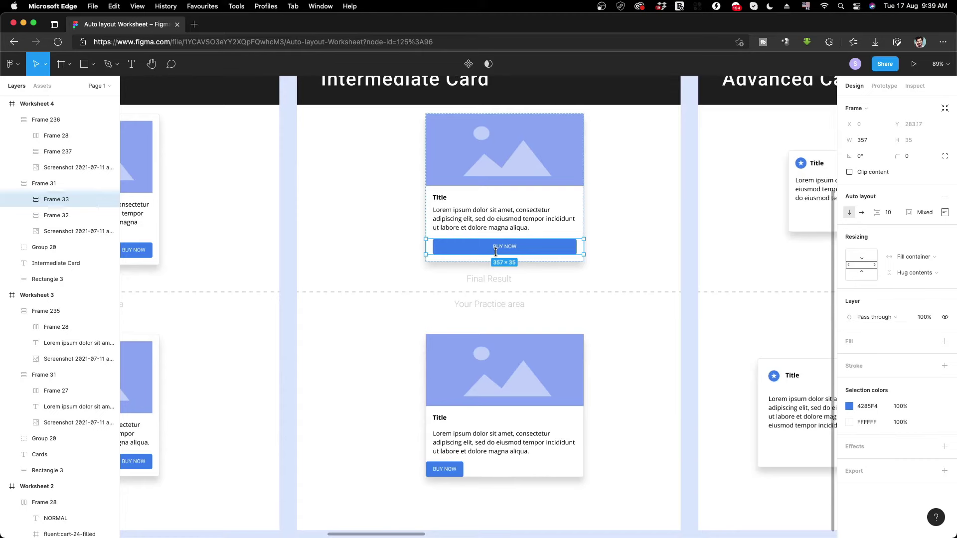
double_click(571, 252)
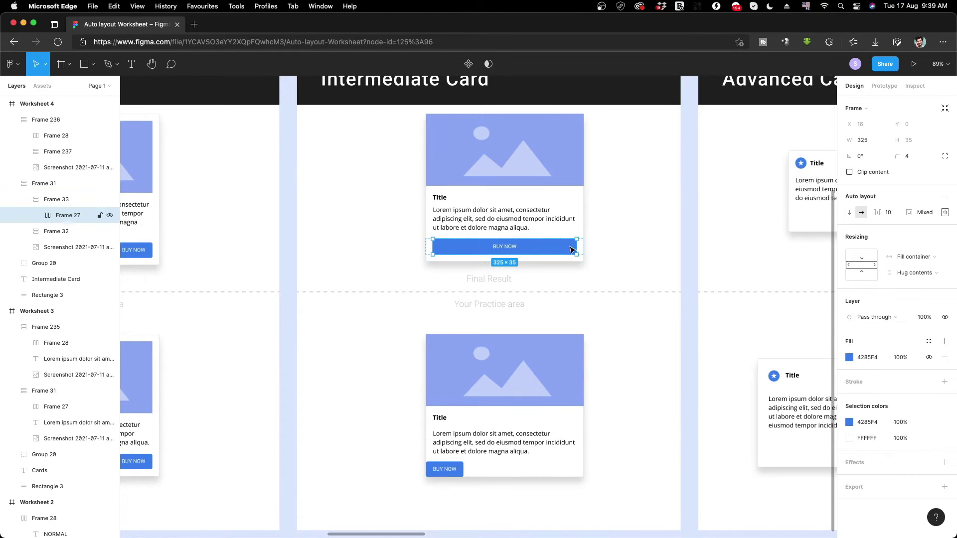
key("Escape")
left_click(539, 247)
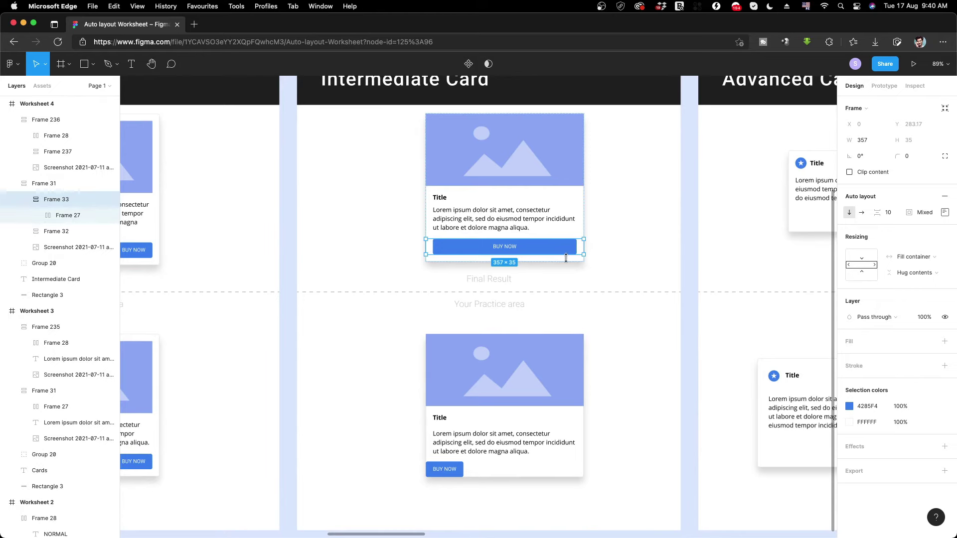
left_click(945, 212)
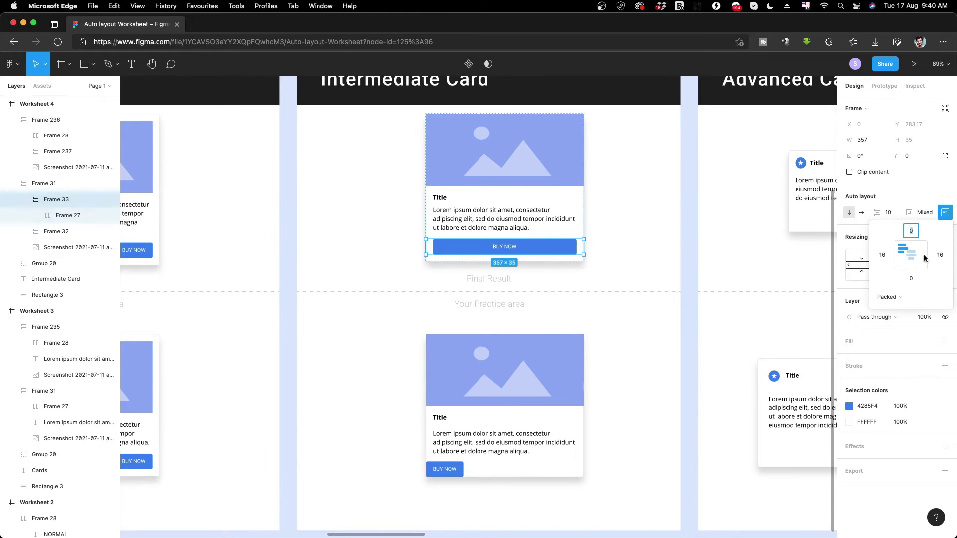
left_click(456, 471)
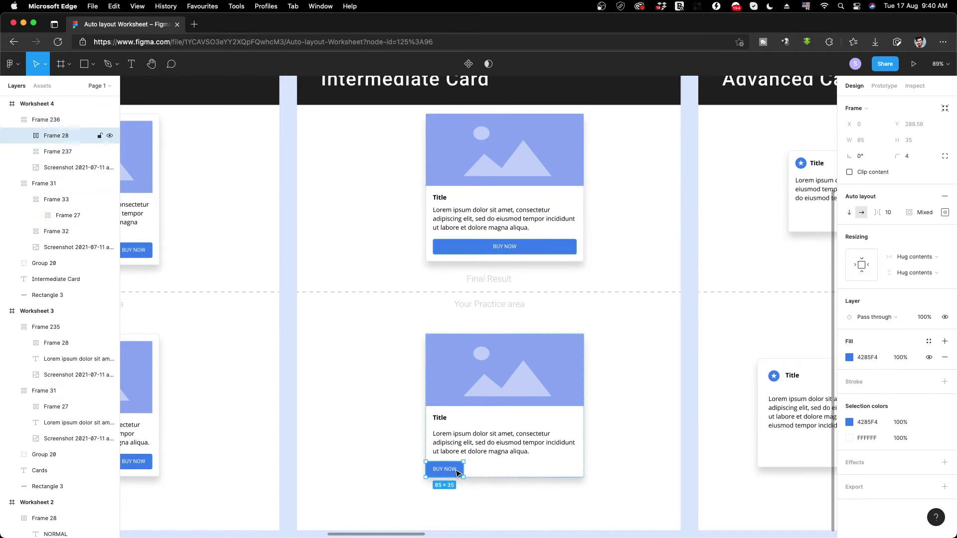
Wrap BUY NOW in auto layout padded 0 top/bottom and 16 px left/right.
key("shift+a")
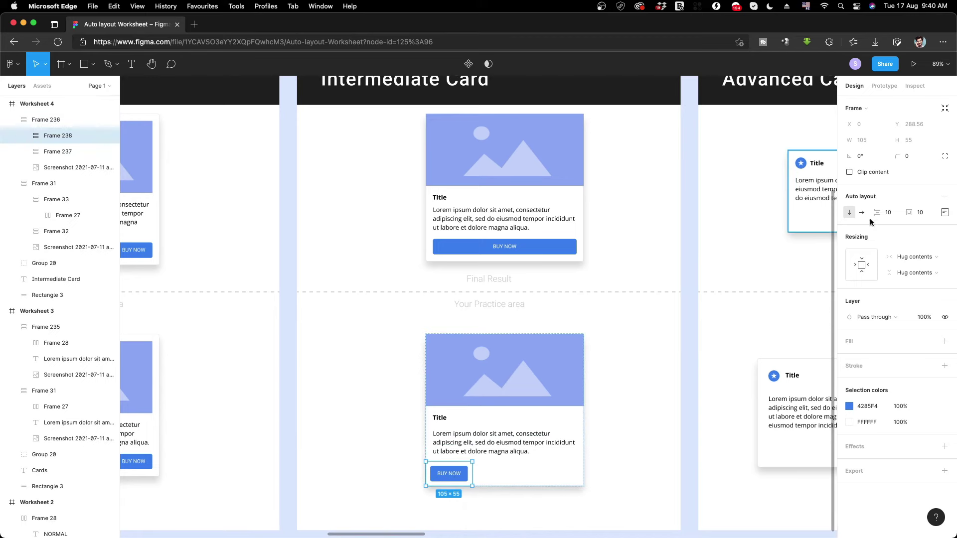
left_click(946, 213)
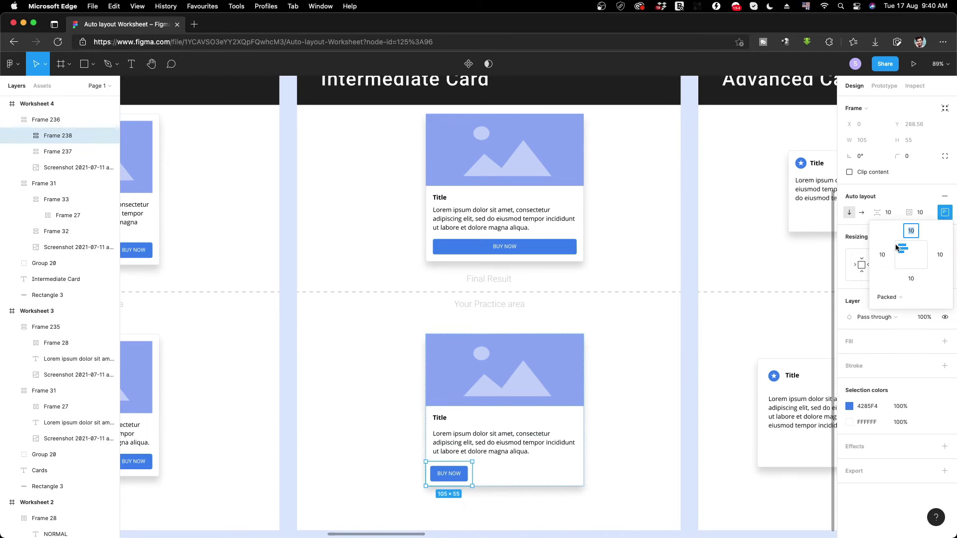
type("0")
left_click(911, 280)
type("0")
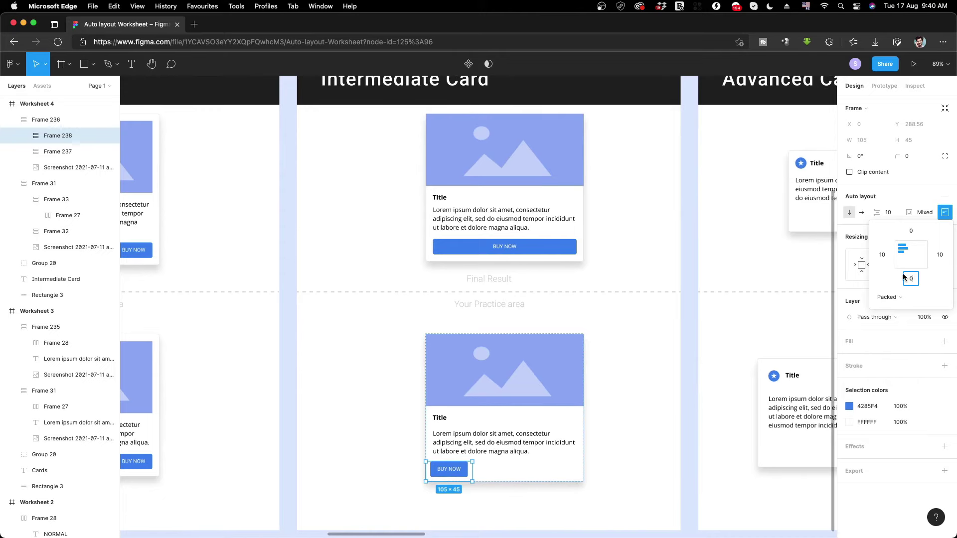
left_click(883, 255)
type("16")
key("Tab")
key("Return")
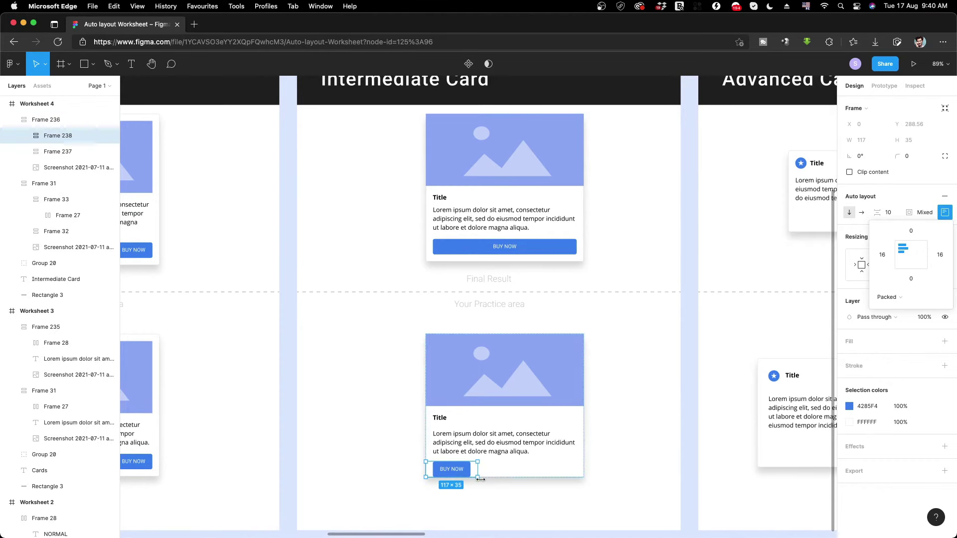
left_click(476, 461)
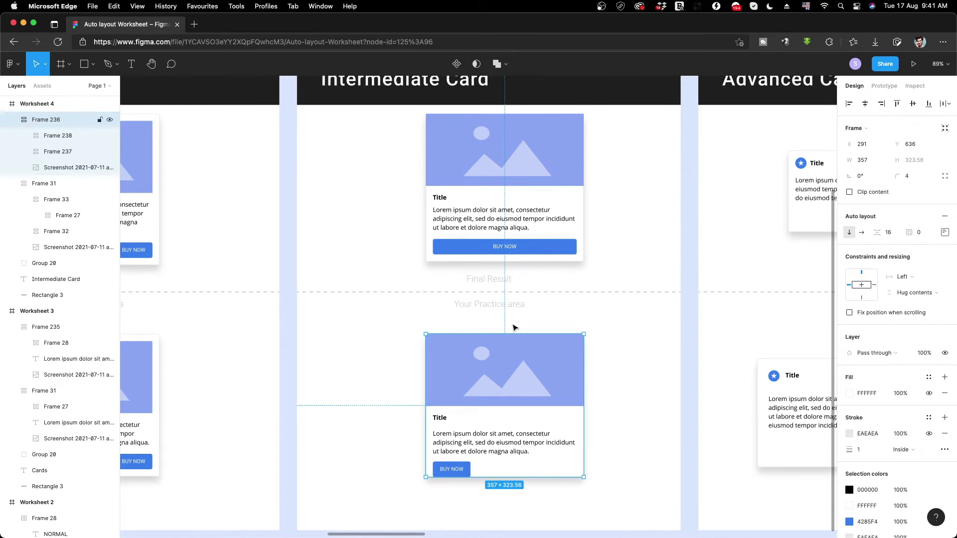
Set the practice card's auto layout item spacing to 17.
left_click(895, 237)
key("Up")
key("Up")
key("Up")
key("Up")
key("Up")
key("Down")
key("Down")
key("Down")
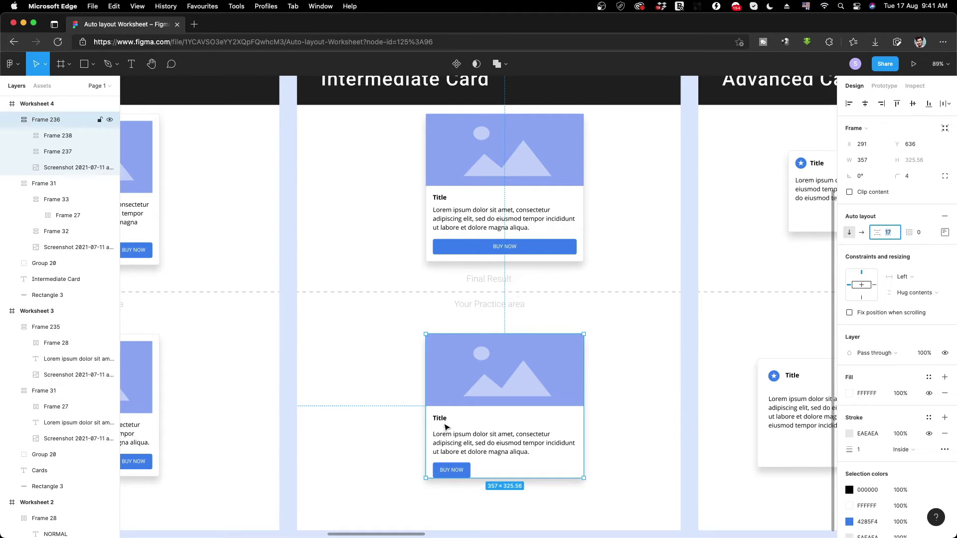
Reduce the spacing between the title and body text in Frame 237.
left_click(457, 447)
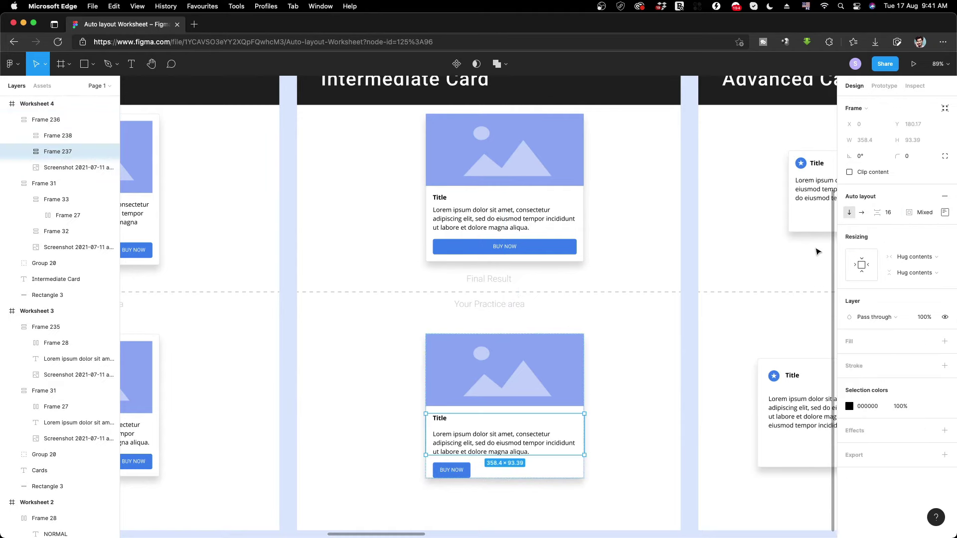
left_click(887, 212)
key("Down")
key("Down")
key("Down")
key("Down")
key("Down")
key("Down")
key("Down")
key("Down")
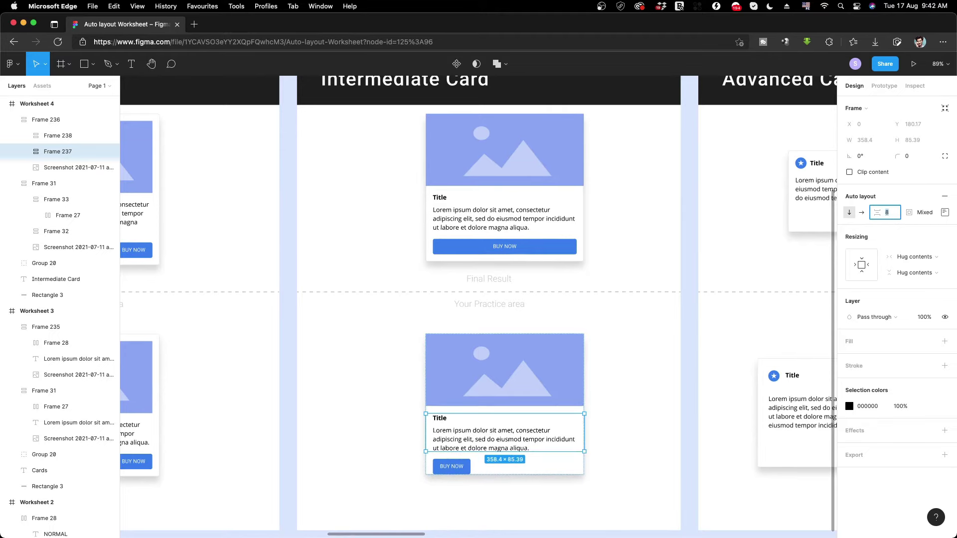
left_click(625, 430)
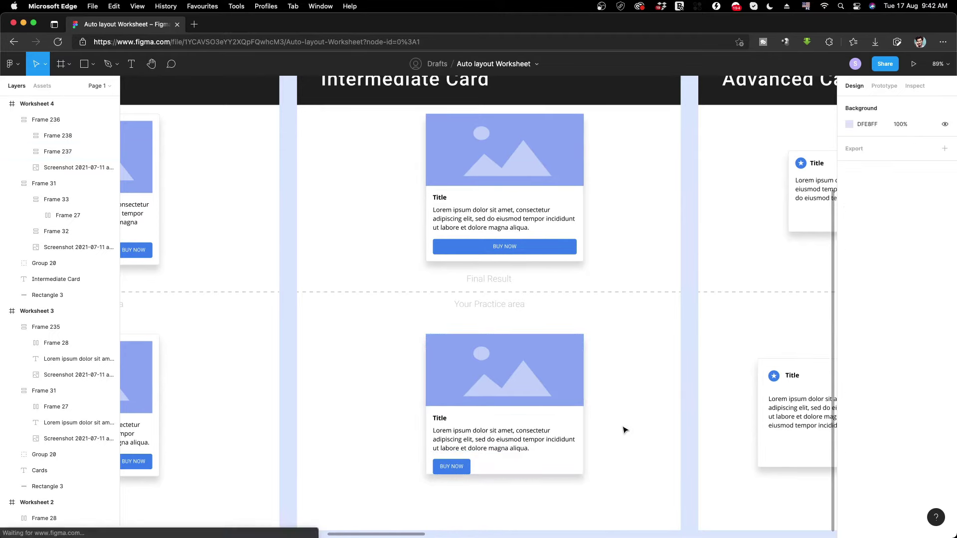
left_click(564, 448)
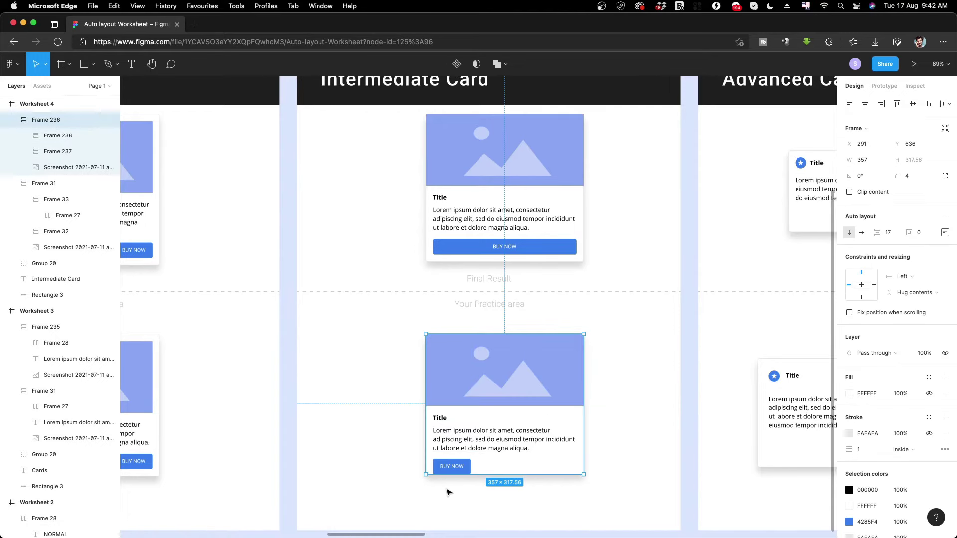
Inspect the final result card's button row padding and alignment for comparison.
left_click(534, 259)
left_click(534, 247)
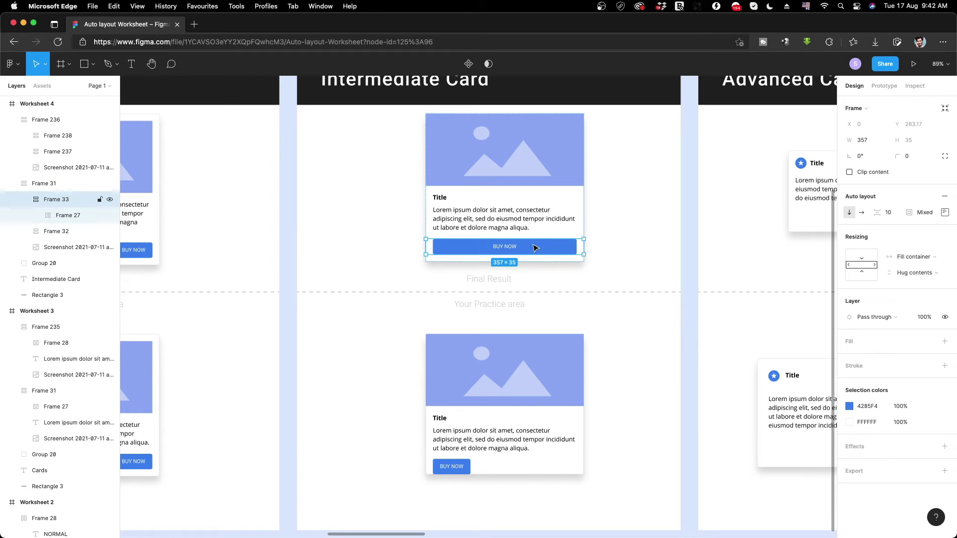
left_click(623, 229)
double_click(518, 253)
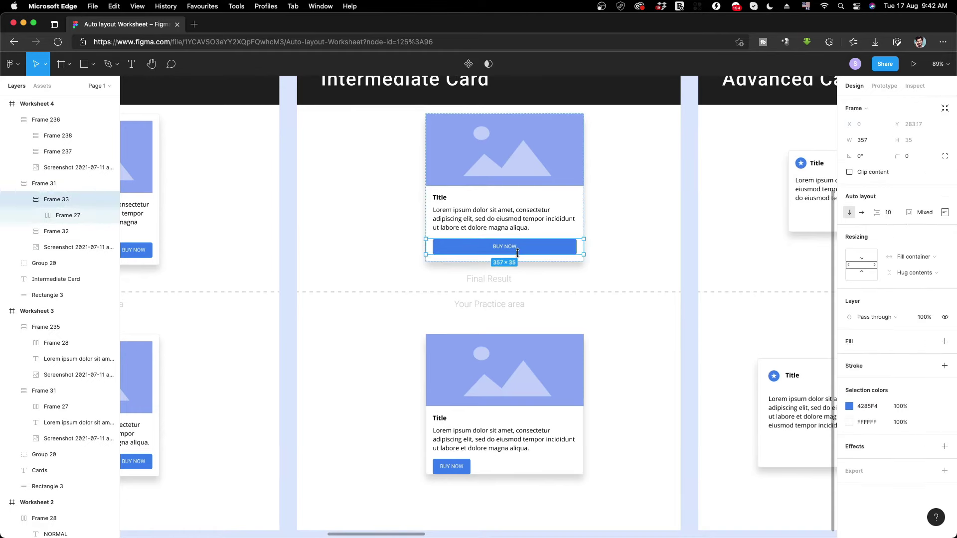
left_click(945, 213)
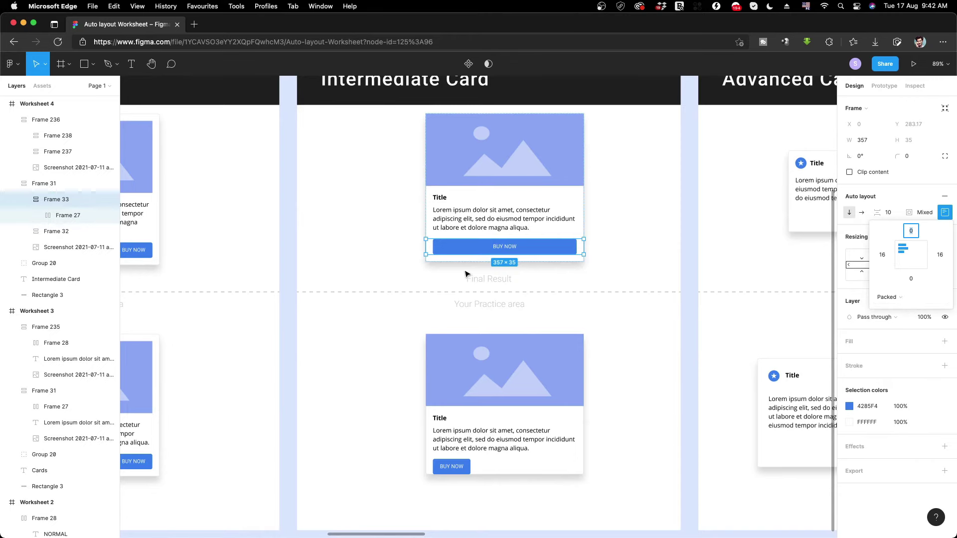
key("Escape")
Set the practice button row and its BUY NOW button to Fill container width.
left_click(488, 224)
double_click(452, 461)
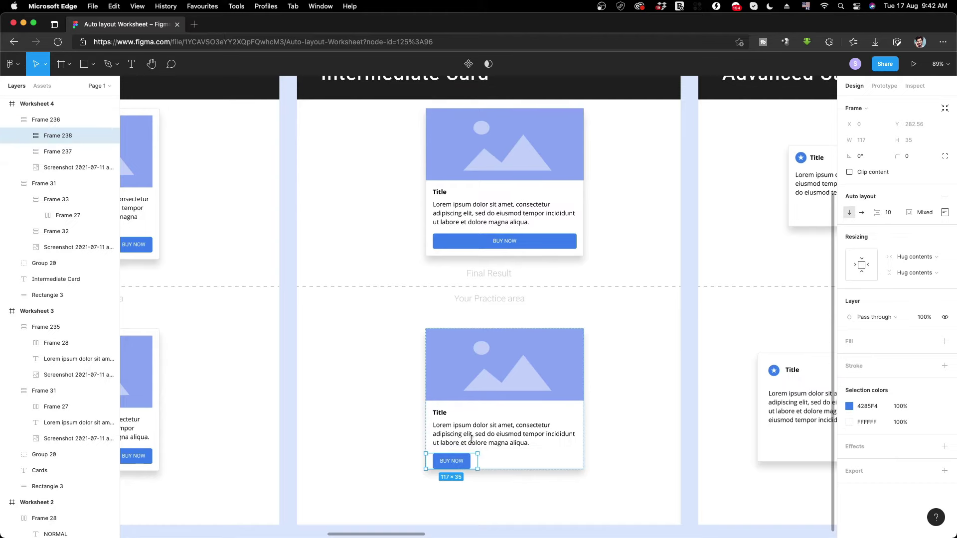
left_click(936, 256)
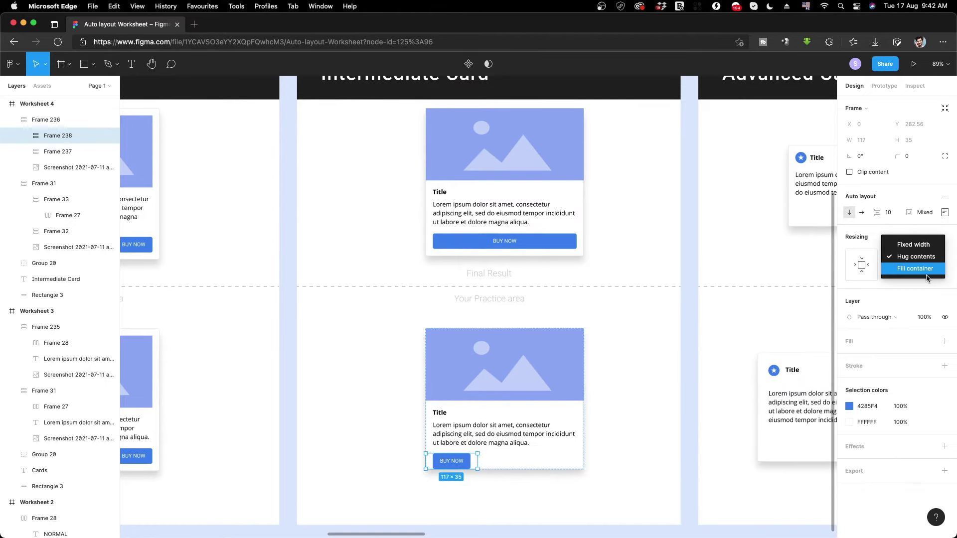
left_click(925, 272)
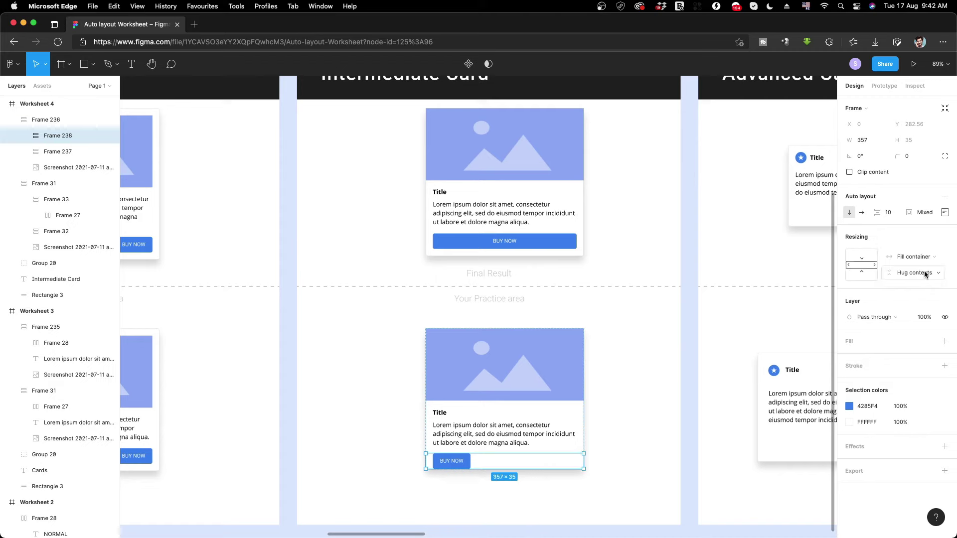
left_click(467, 463)
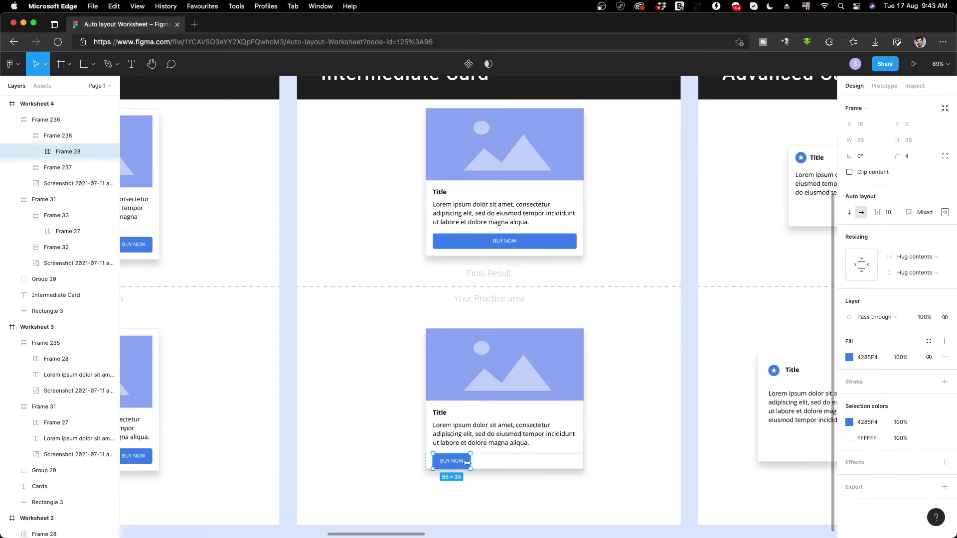
left_click(915, 256)
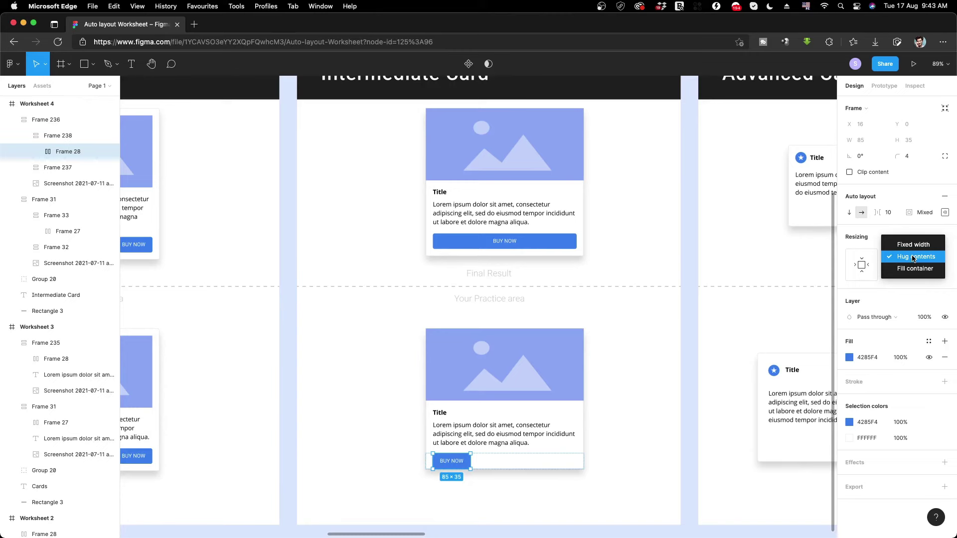
left_click(911, 272)
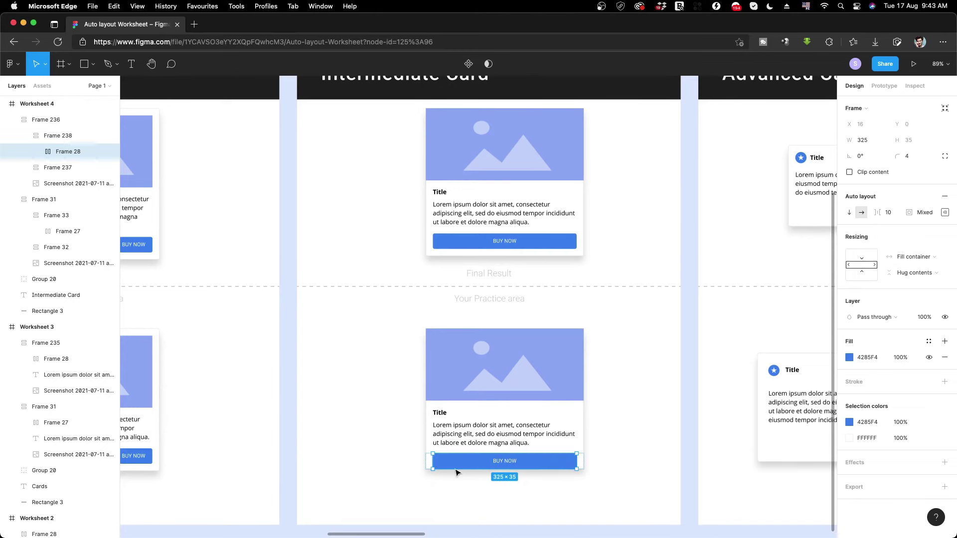
left_click(632, 523)
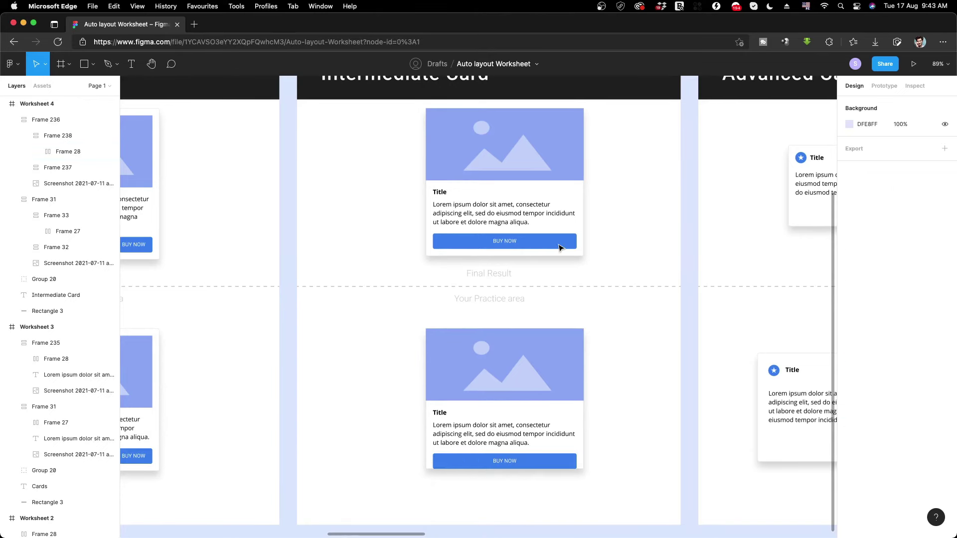
scroll(519, 385, "down", 3)
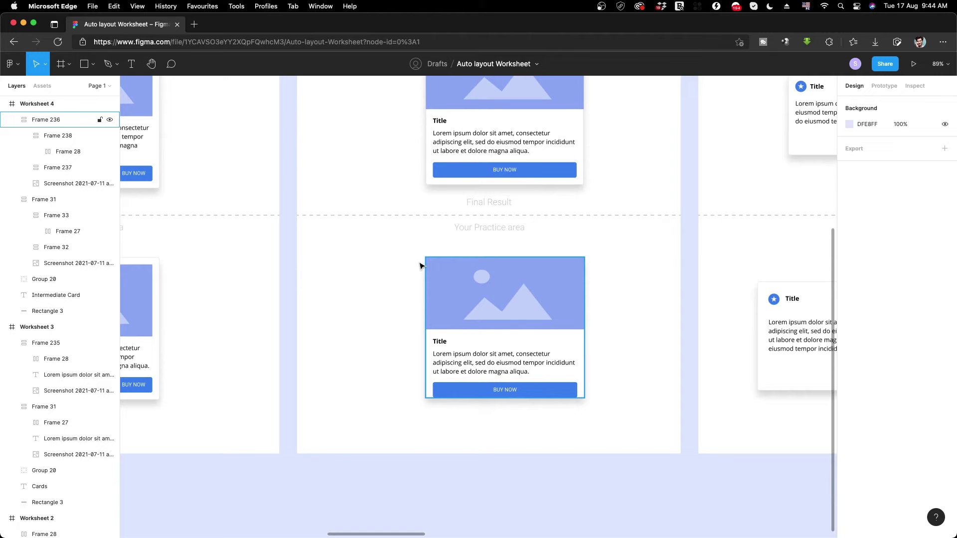
Check the final result card's bottom padding for comparison.
left_click(427, 280)
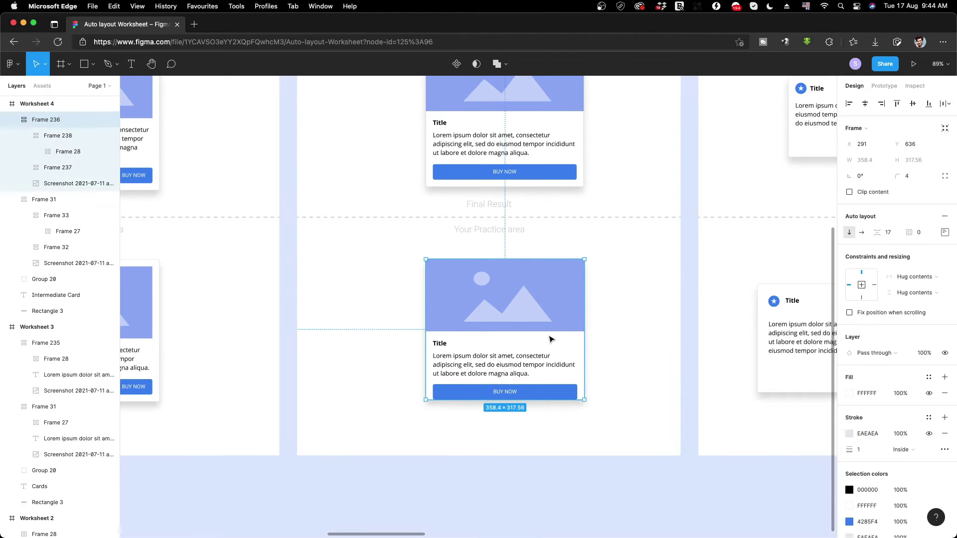
scroll(538, 225, "up", 1)
left_click(528, 143)
scroll(538, 158, "up", 3)
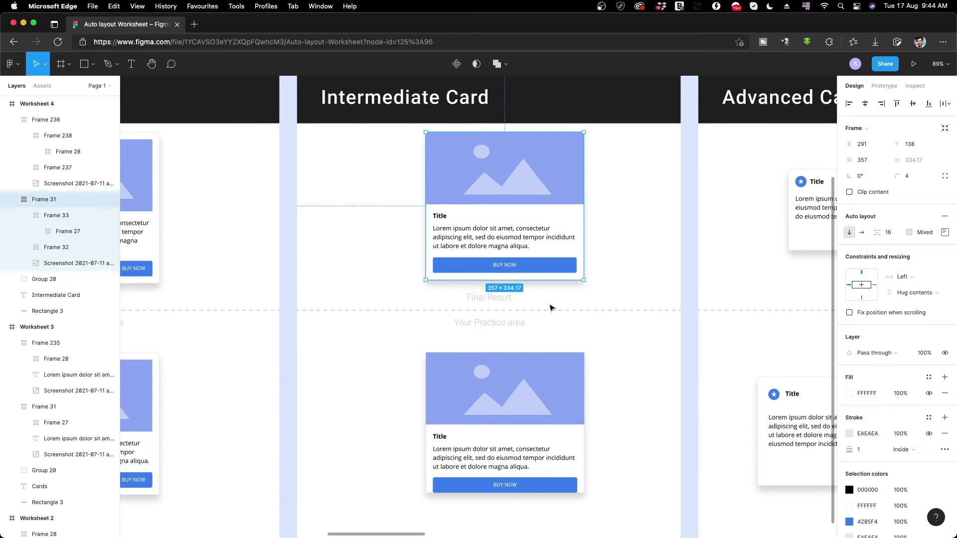
left_click(946, 233)
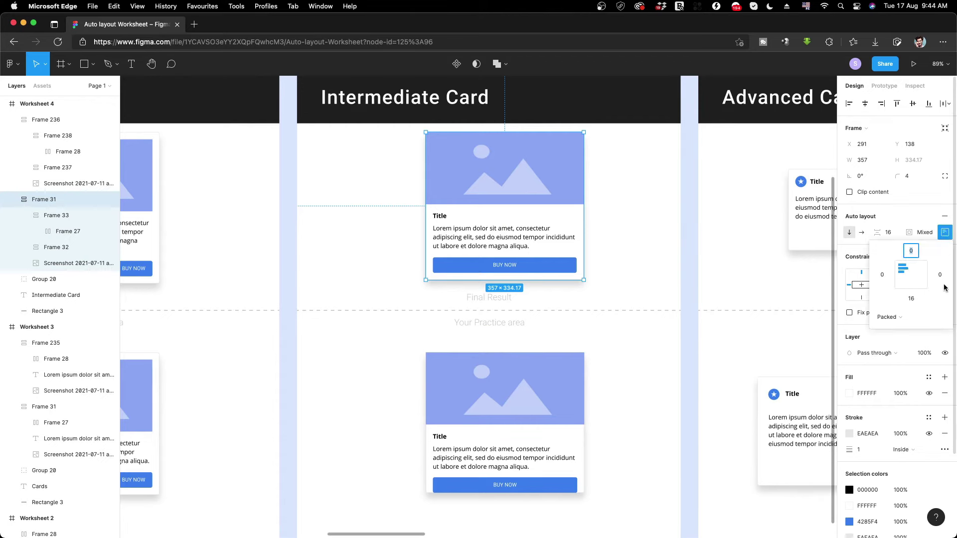
left_click(910, 300)
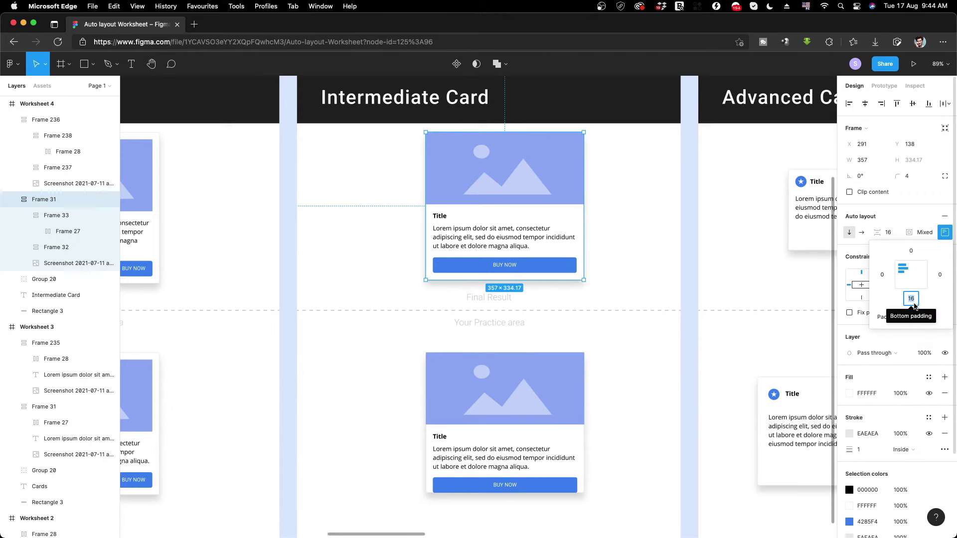
Set the practice card's bottom padding to 16, keeping left padding at 0.
left_click(535, 398)
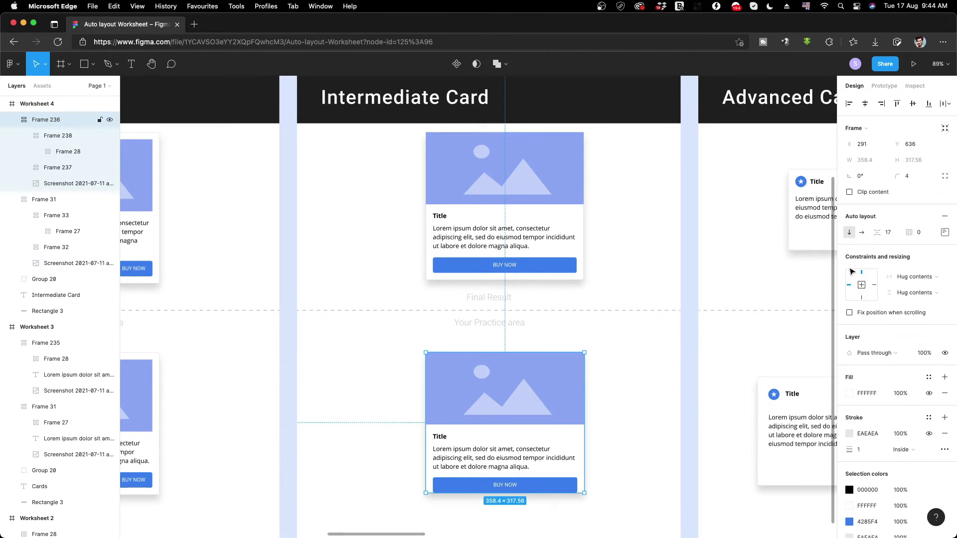
left_click(944, 232)
type("16")
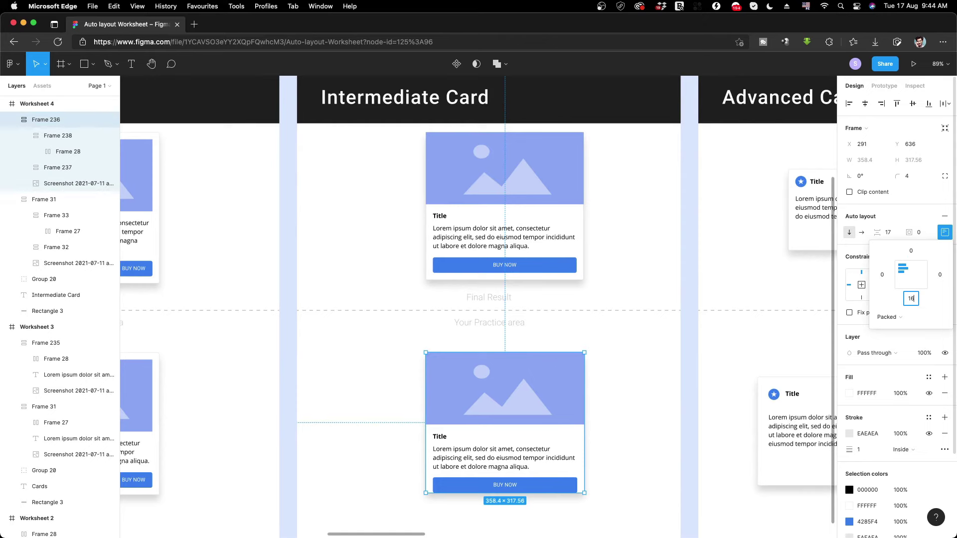
key("Return")
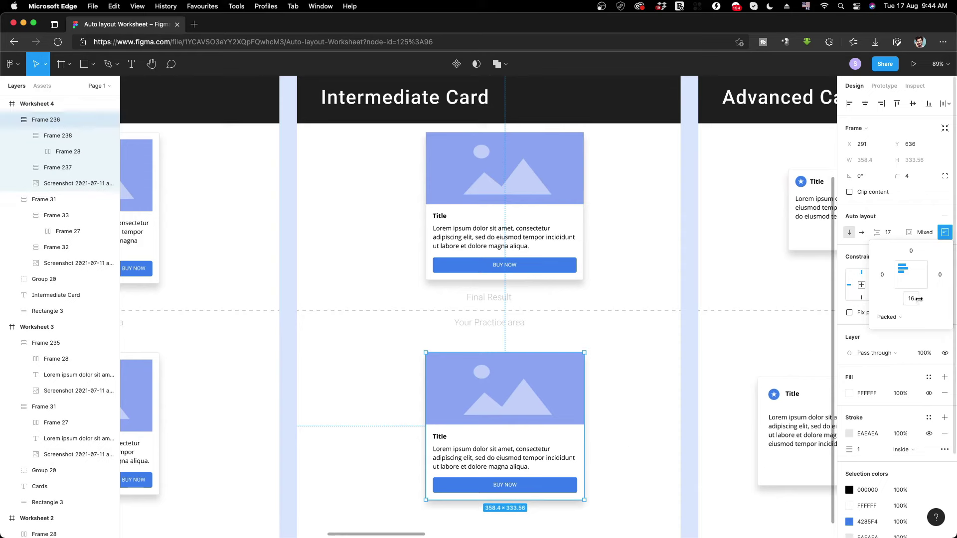
left_click(883, 276)
type("16")
key("Return")
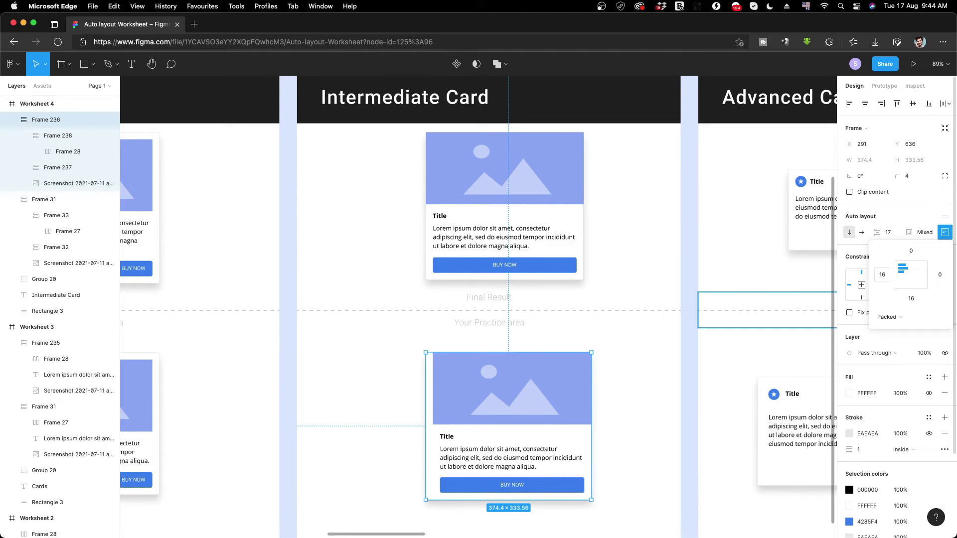
key("super+z")
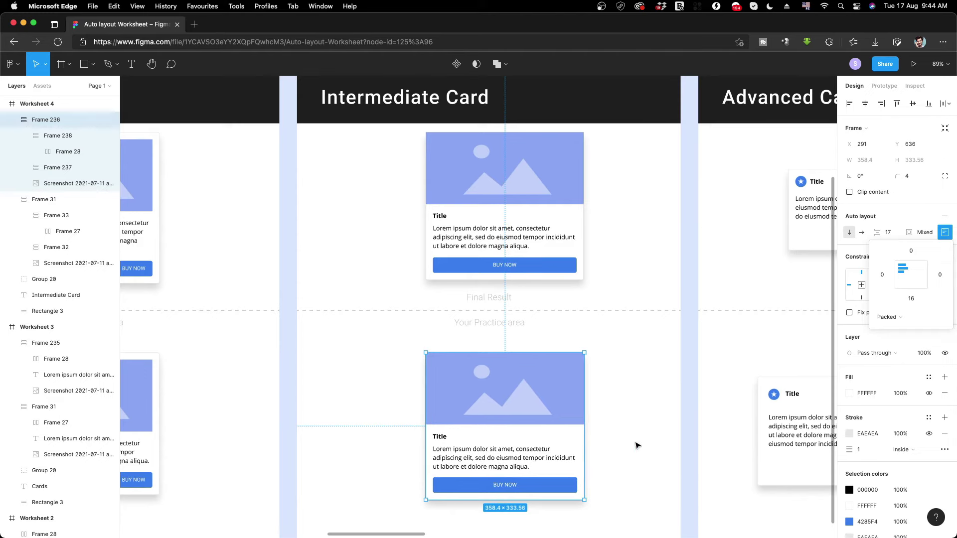
Return the practice card's width to Hug contents after a test resize.
left_click(636, 504)
left_click(586, 407)
mouse_move(585, 403)
left_mouse_down()
mouse_move(517, 403)
mouse_move(561, 400)
left_mouse_up()
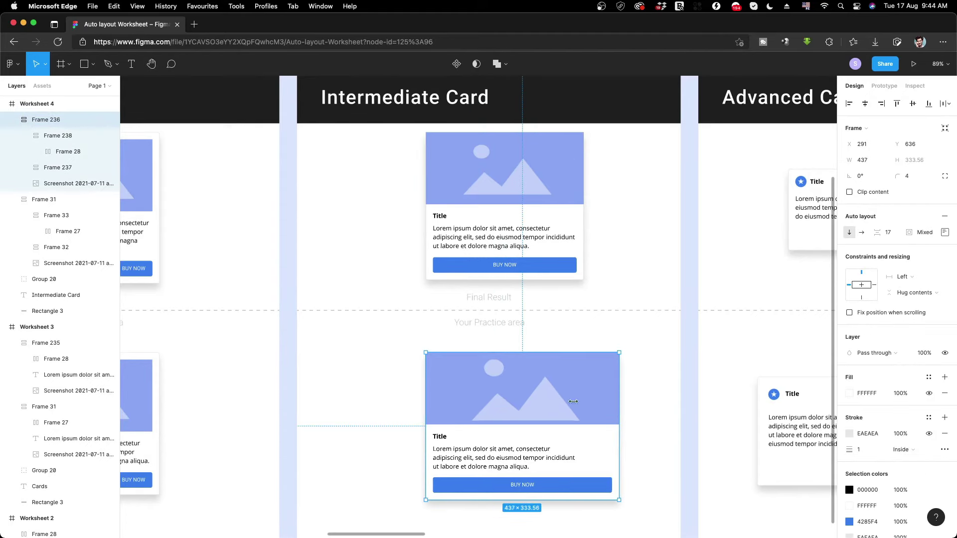
double_click(561, 400)
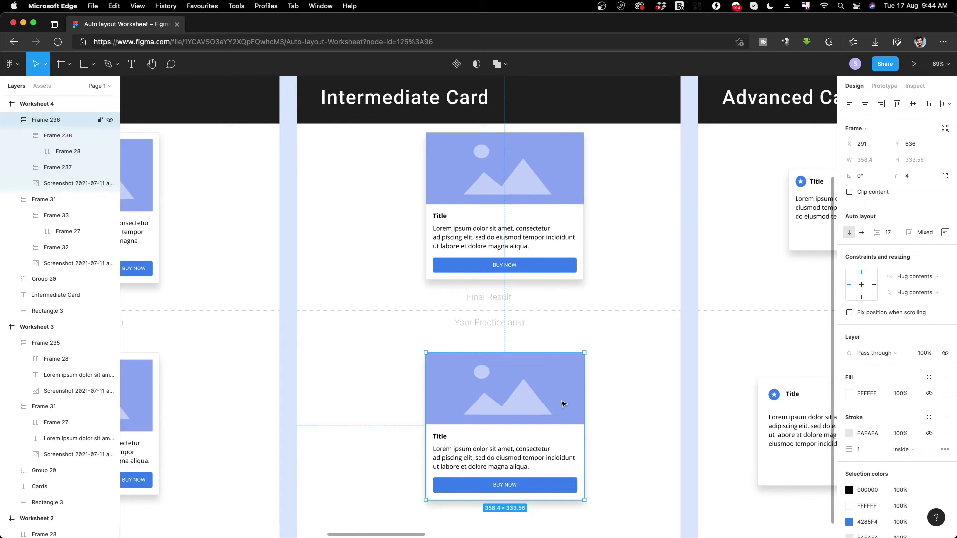
left_click(525, 458)
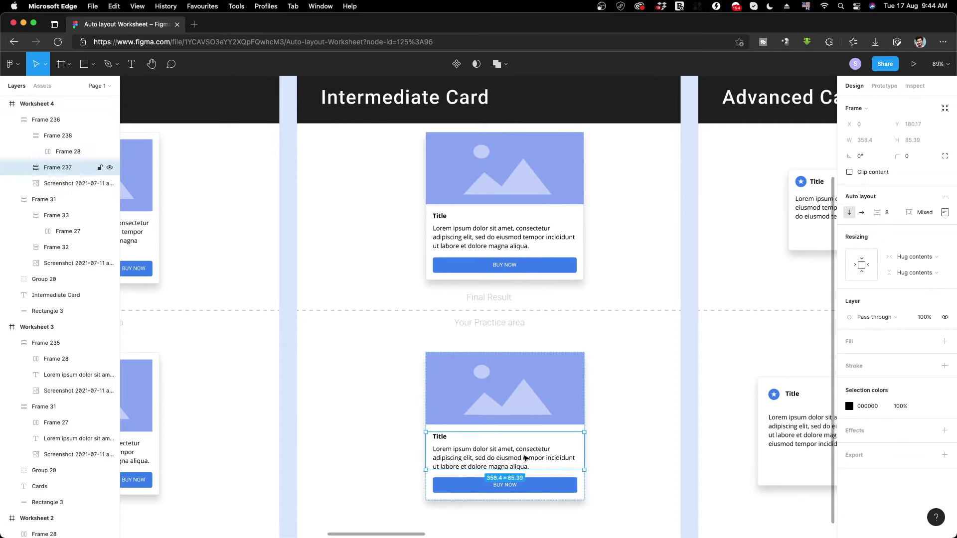
Make the text block and its Lorem body text fill the card's width.
left_click(916, 257)
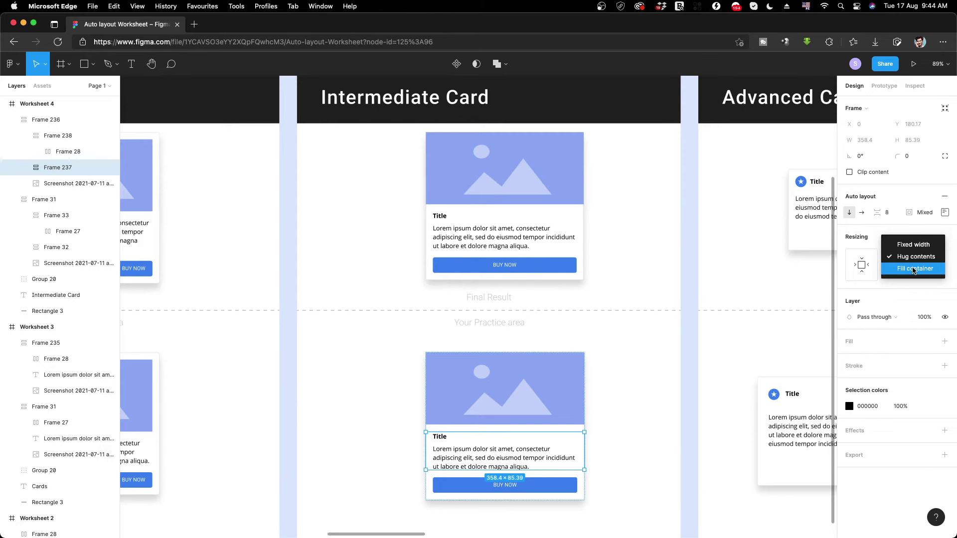
left_click(914, 270)
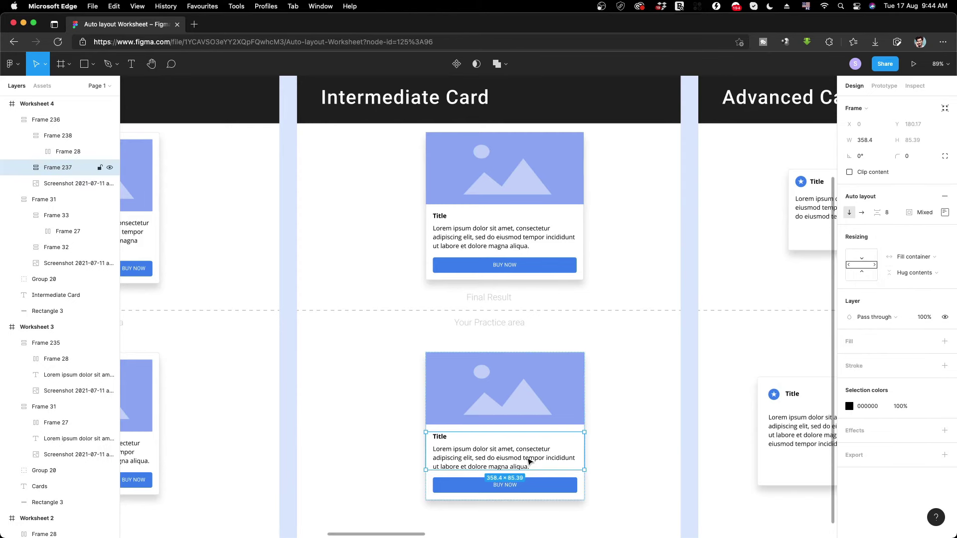
left_click(530, 462)
left_click(907, 185)
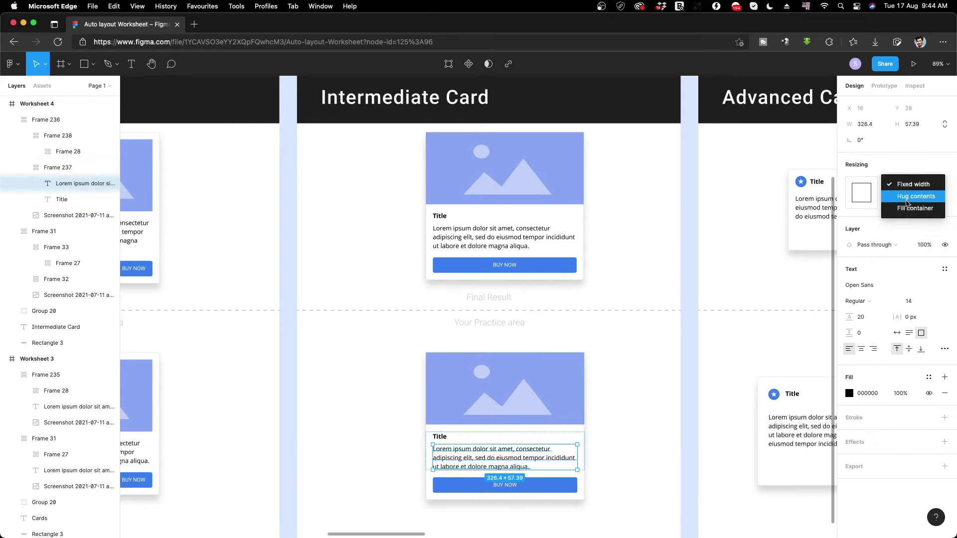
left_click(910, 209)
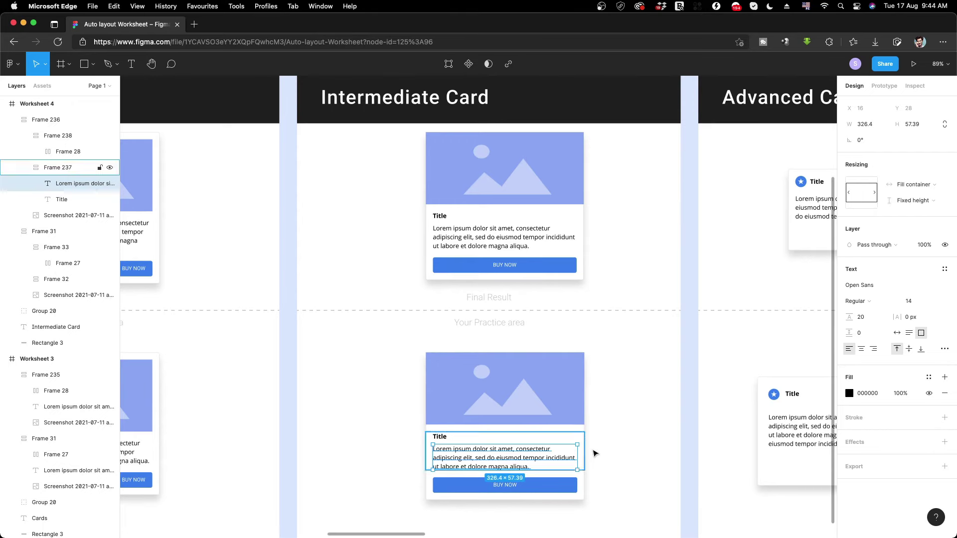
Narrow the practice card to test text rewrapping, then undo the change.
left_click(623, 451)
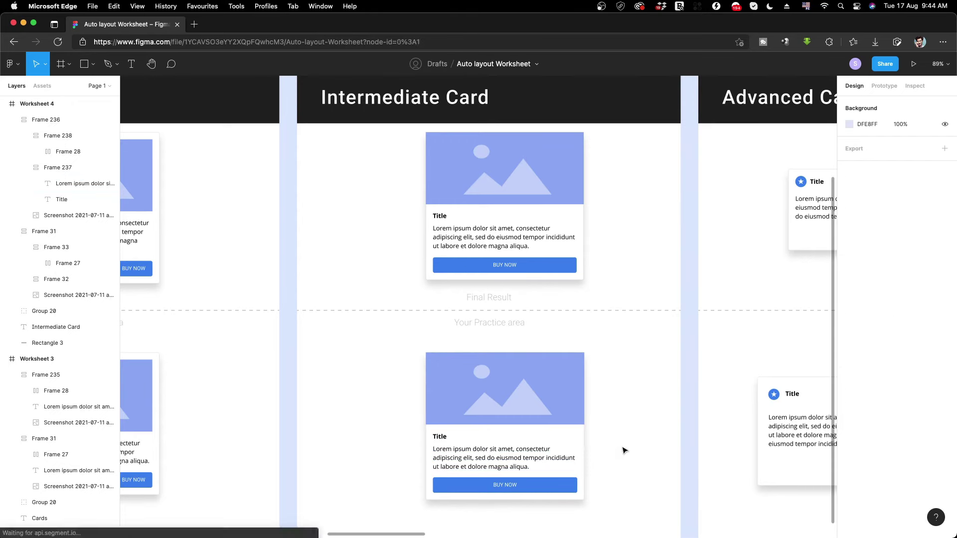
left_click(584, 409)
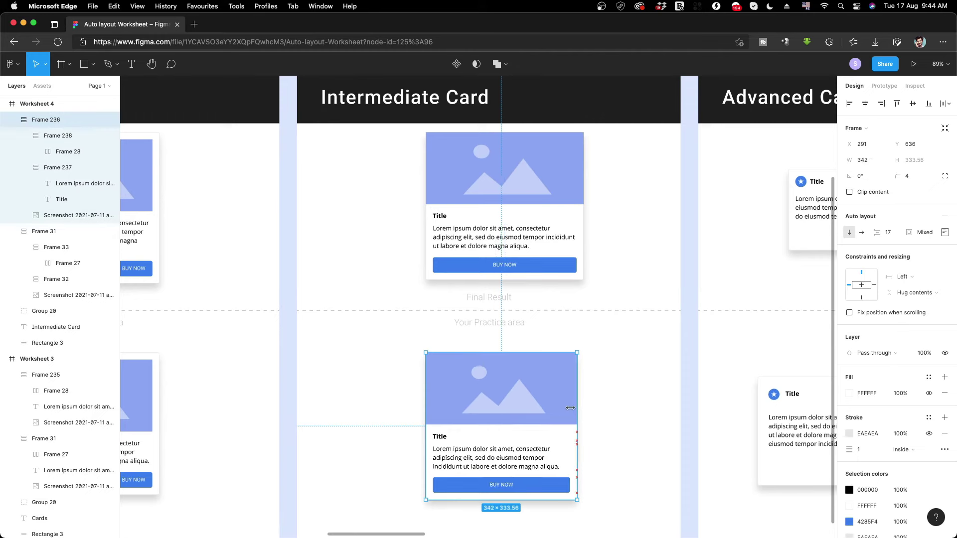
mouse_move(584, 409)
left_mouse_down()
mouse_move(528, 405)
mouse_move(587, 398)
mouse_move(505, 393)
left_mouse_up()
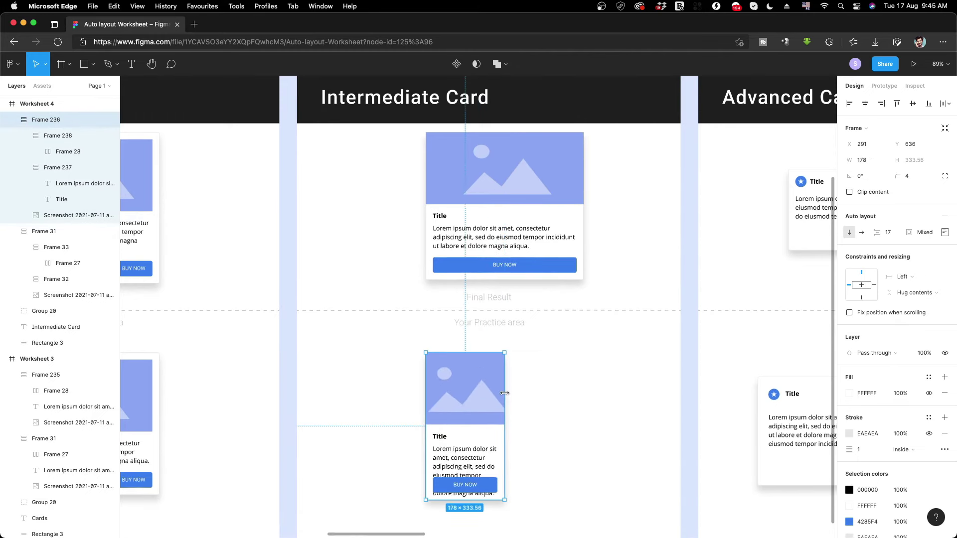
key("ctrl+z")
Change the description text's vertical resizing from Fixed height to Hug contents.
left_click(531, 464)
left_click(477, 463)
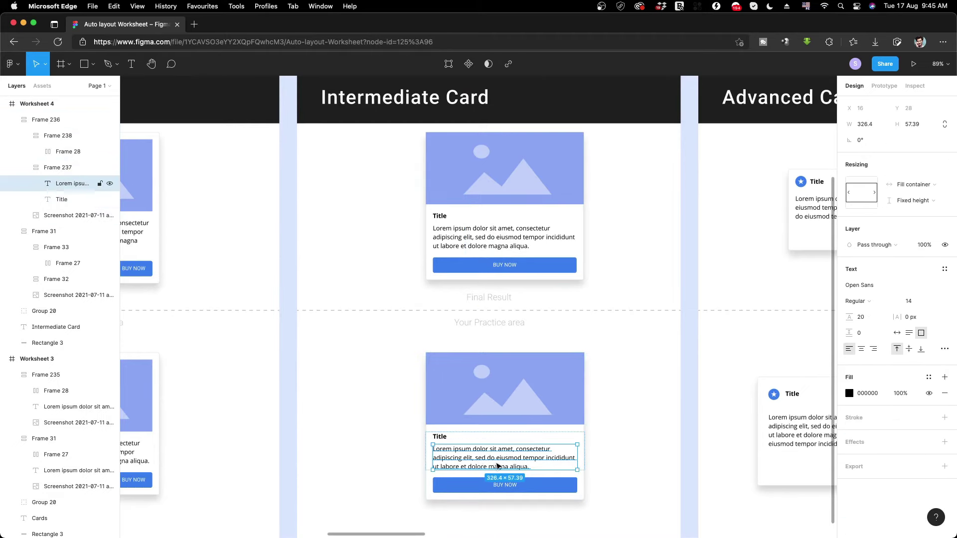
left_click(910, 200)
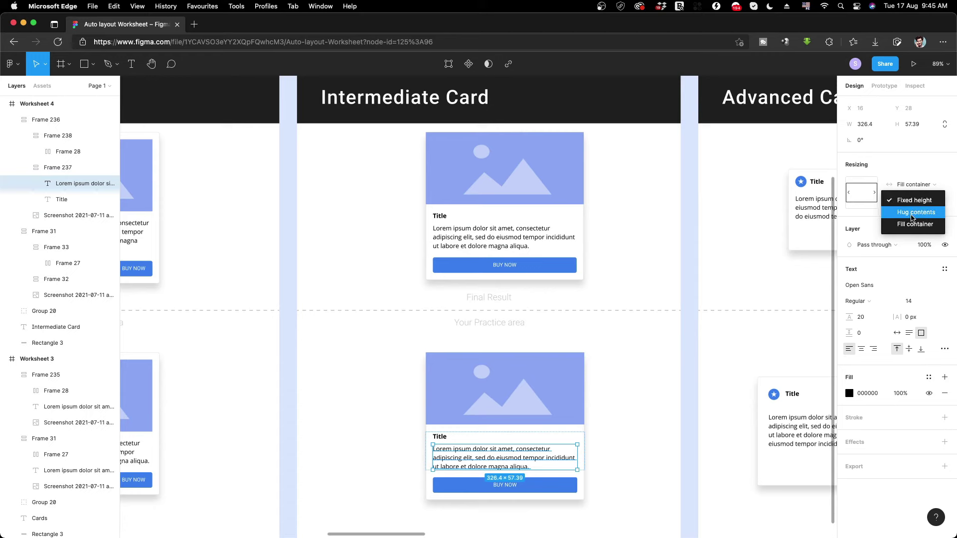
left_click(912, 213)
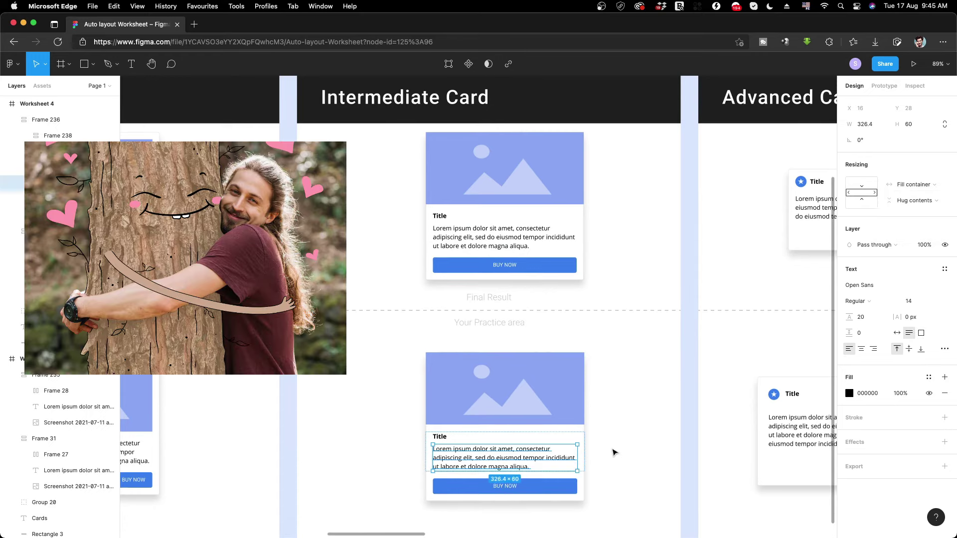
left_click(551, 380)
Set the practice card to 357 wide, then test and remove extra description text.
mouse_move(583, 401)
left_mouse_down()
mouse_move(520, 394)
mouse_move(584, 401)
left_mouse_up()
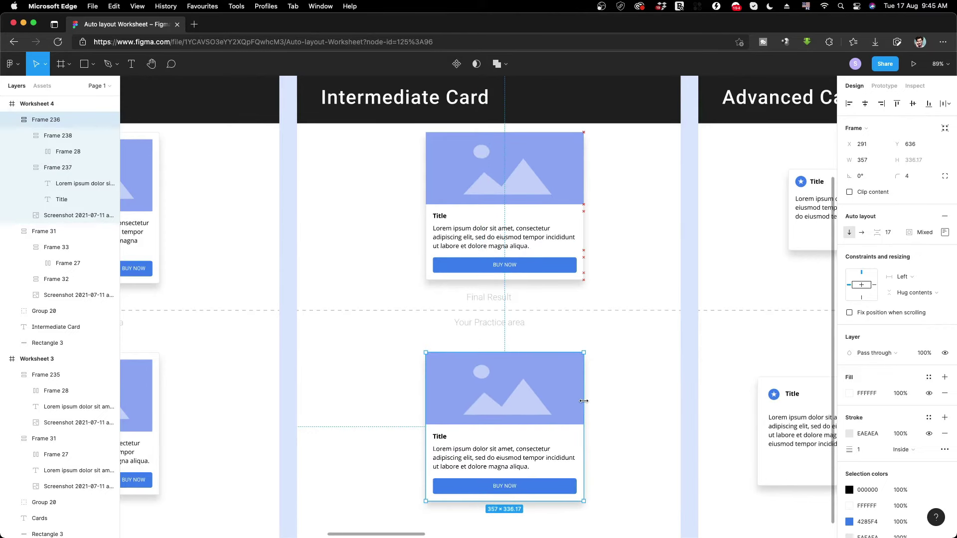
double_click(513, 459)
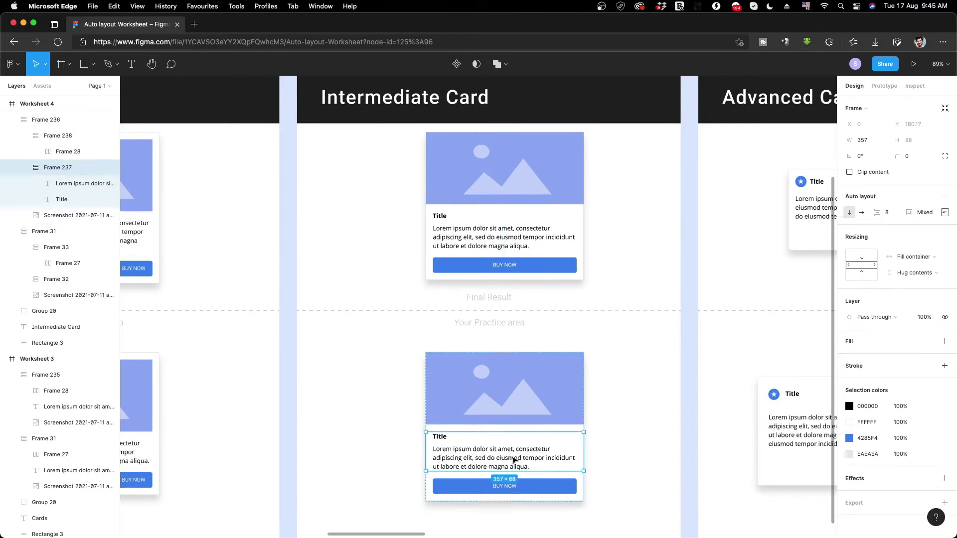
double_click(512, 455)
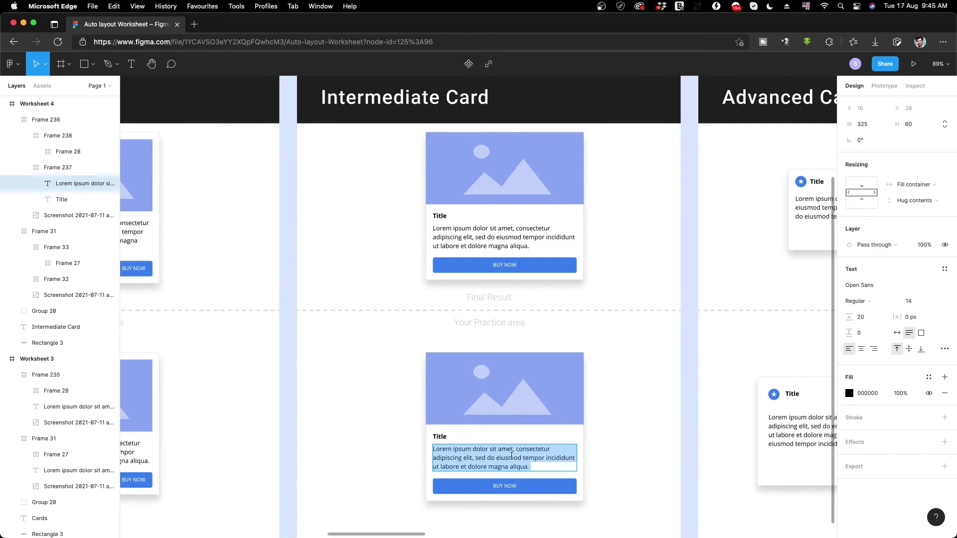
key("Right")
key("Return")
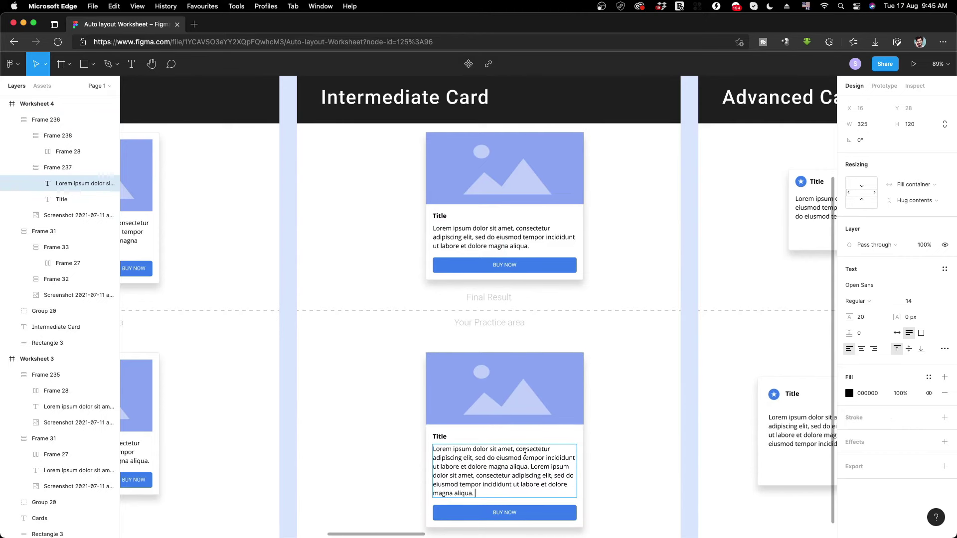
key("BackSpace")
key("Escape")
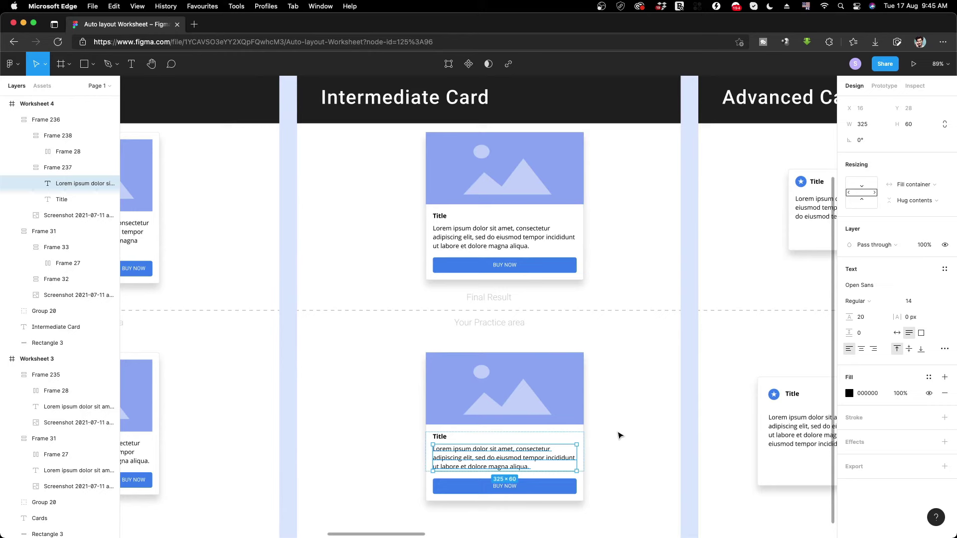
left_click(618, 436)
left_click(543, 392)
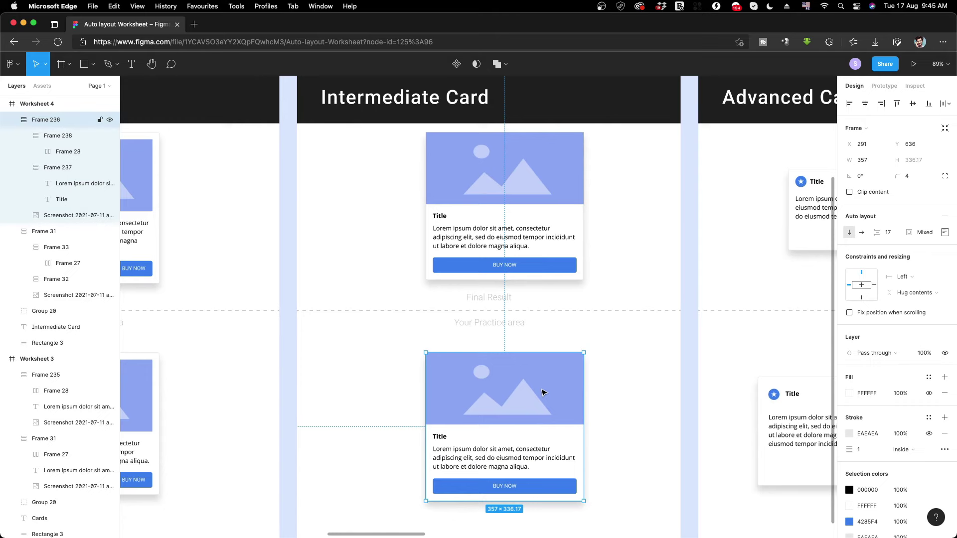
Alt-drag a copy of the finished Intermediate Card (Frame 31) above the worksheets.
scroll(543, 392, "up", 2)
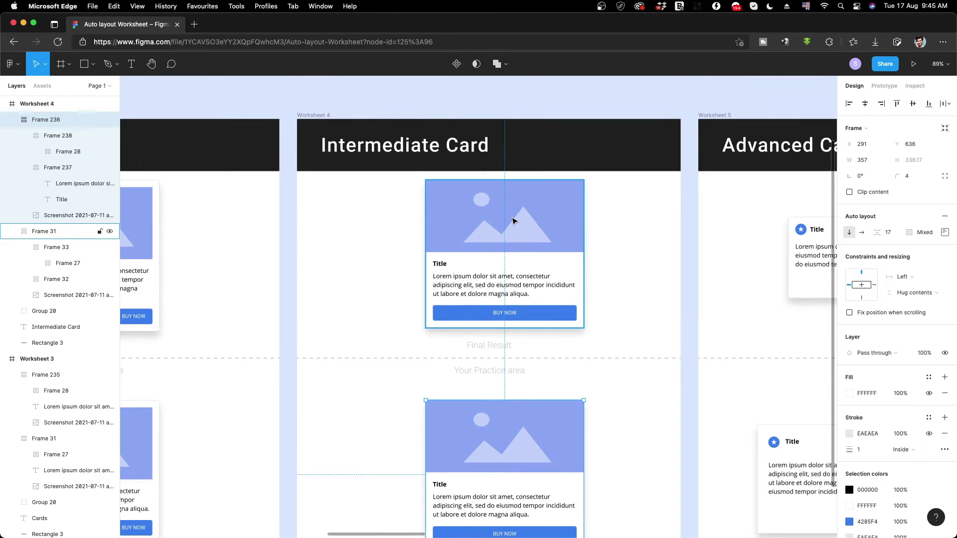
scroll(513, 221, "up", 5)
left_click(539, 427)
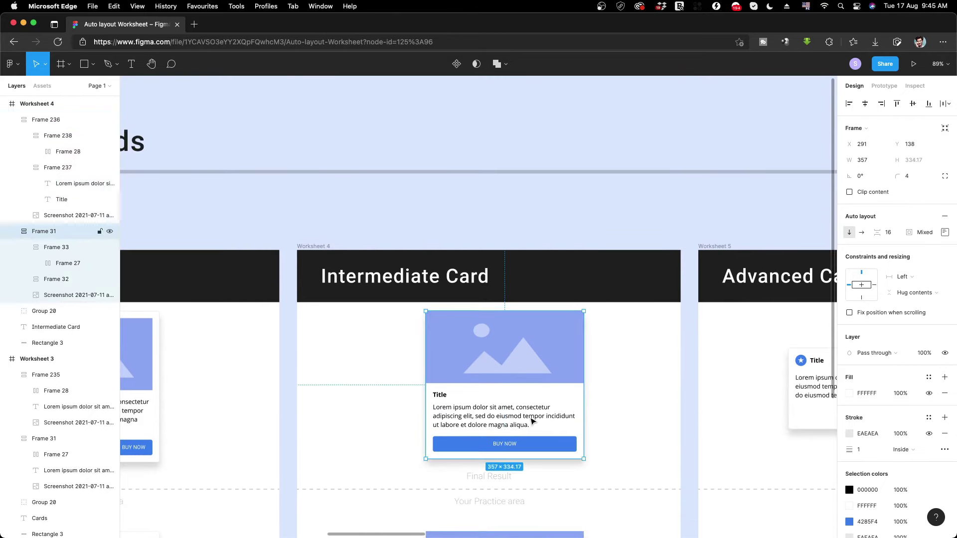
scroll(532, 421, "up", 5)
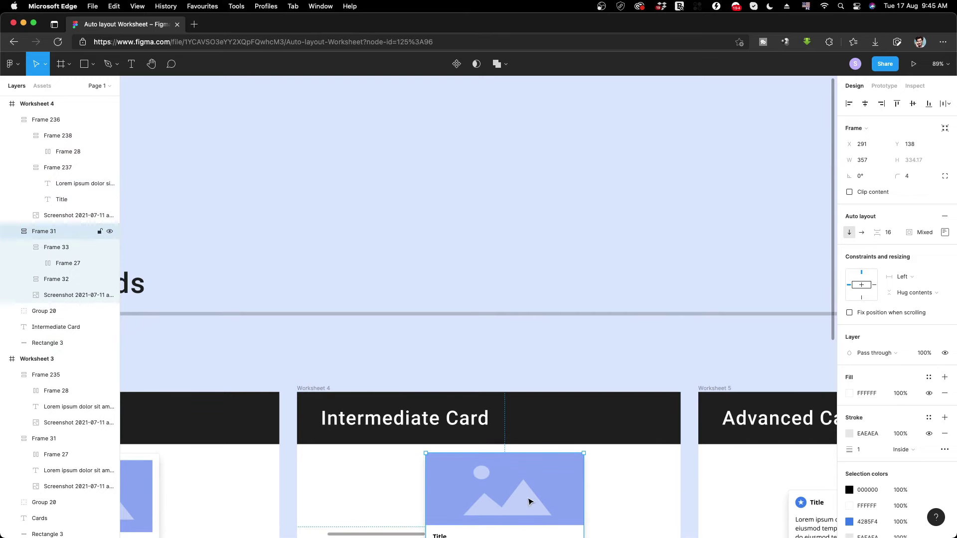
left_click_drag(549, 272, 556, 149)
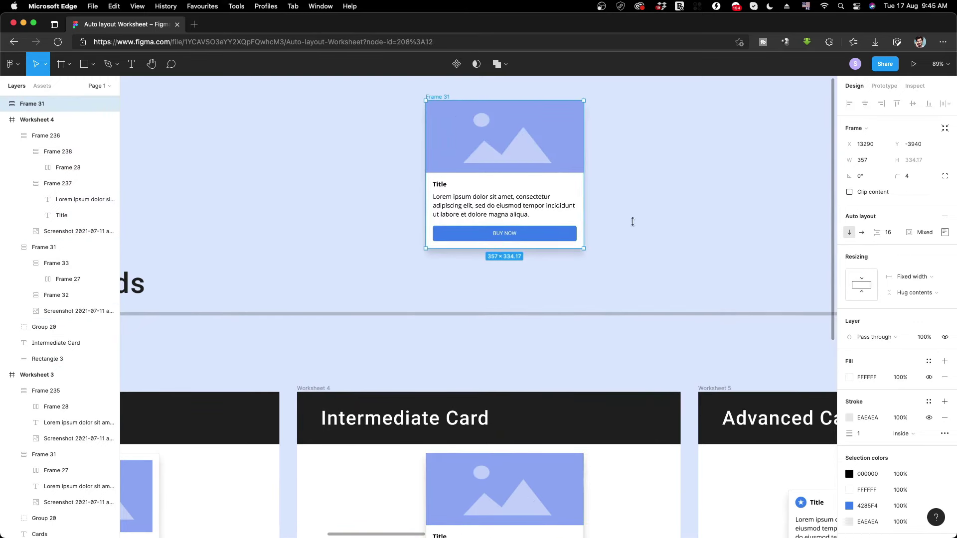
Duplicate the copied card and wrap both cards in a horizontal auto layout frame.
left_click_drag(638, 222, 565, 238)
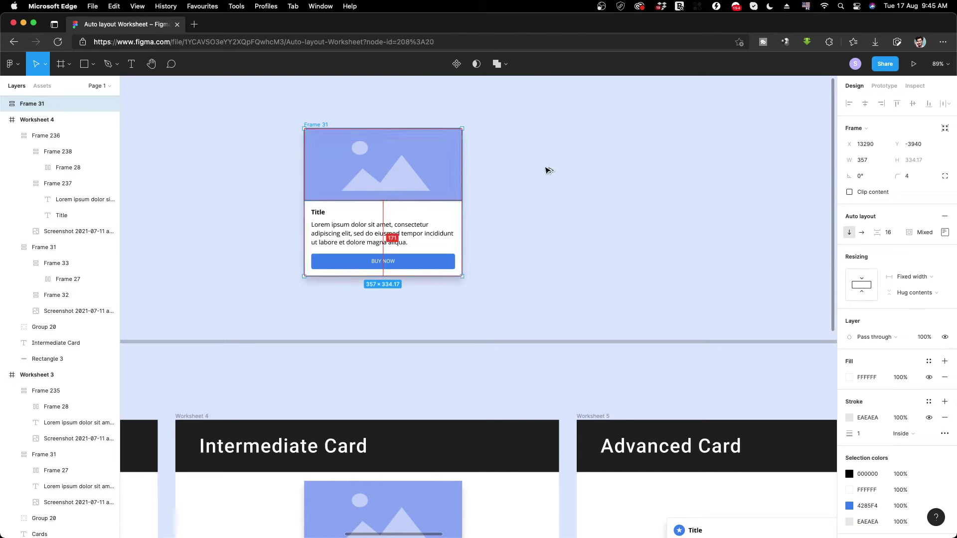
key("super+d")
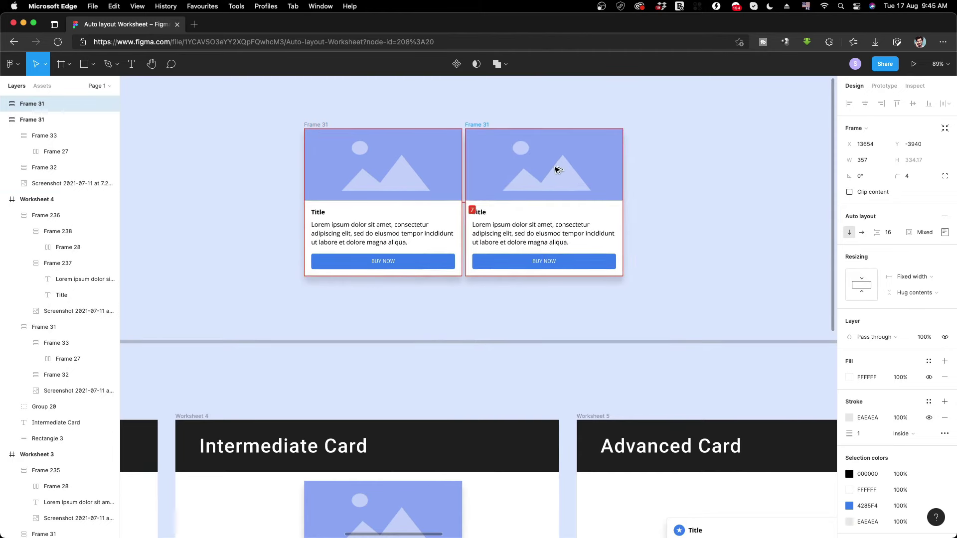
key("Escape")
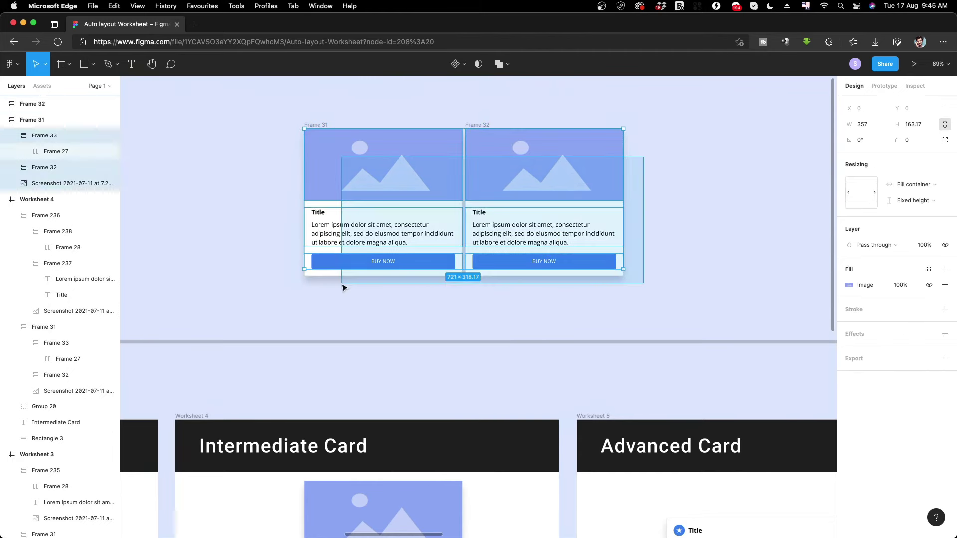
left_click_drag(643, 127, 343, 288)
left_click(360, 297)
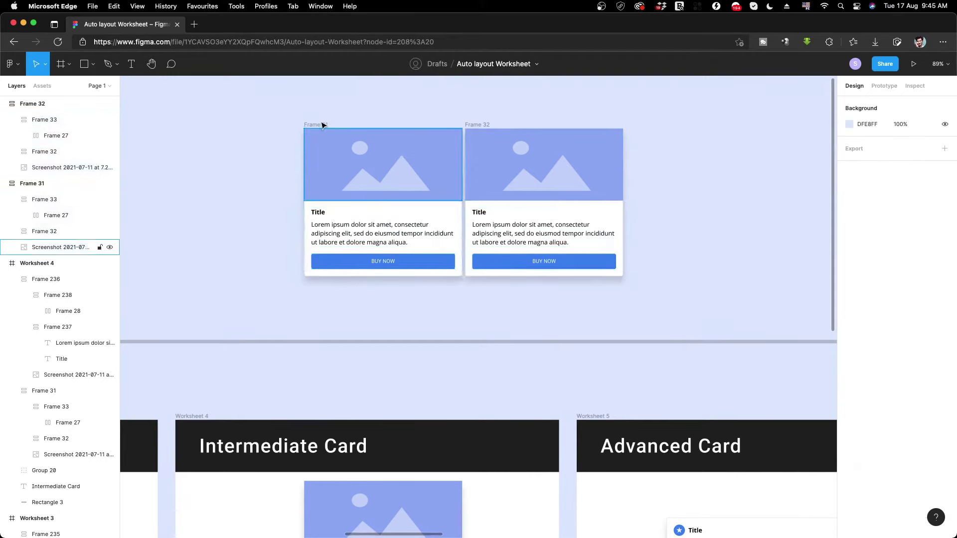
left_click(443, 127)
left_click(477, 125, "shift")
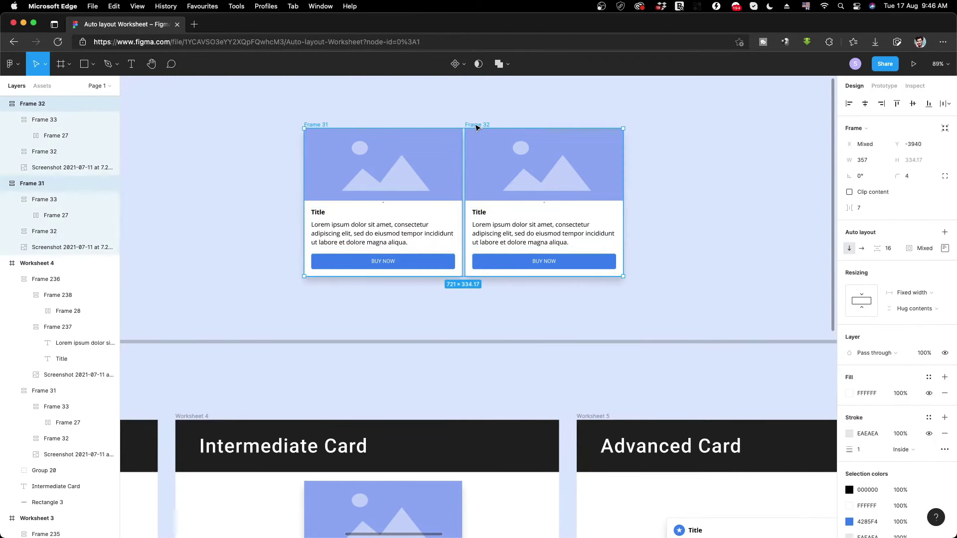
key("shift+a")
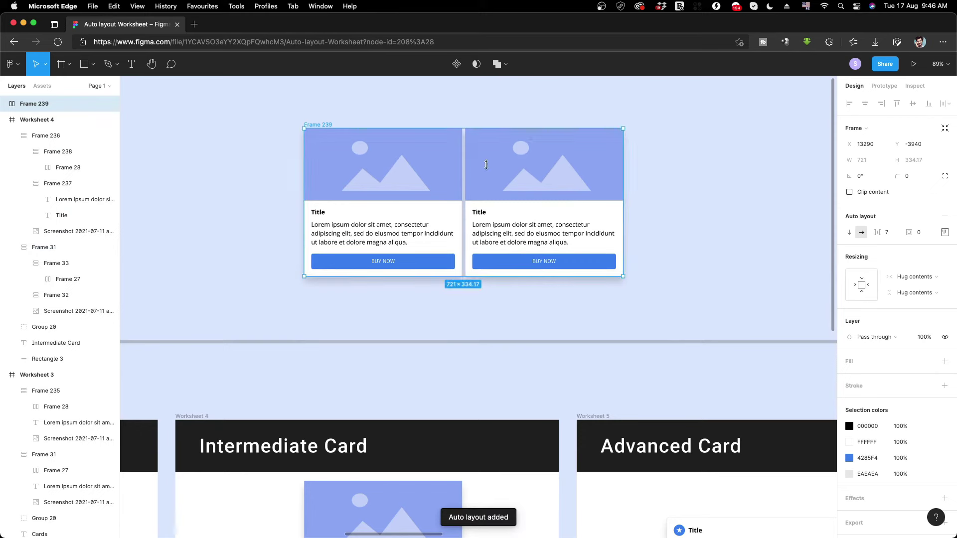
Duplicate cards inside the row until four cards sit side by side.
left_click(490, 183)
scroll(643, 184, "right", 5)
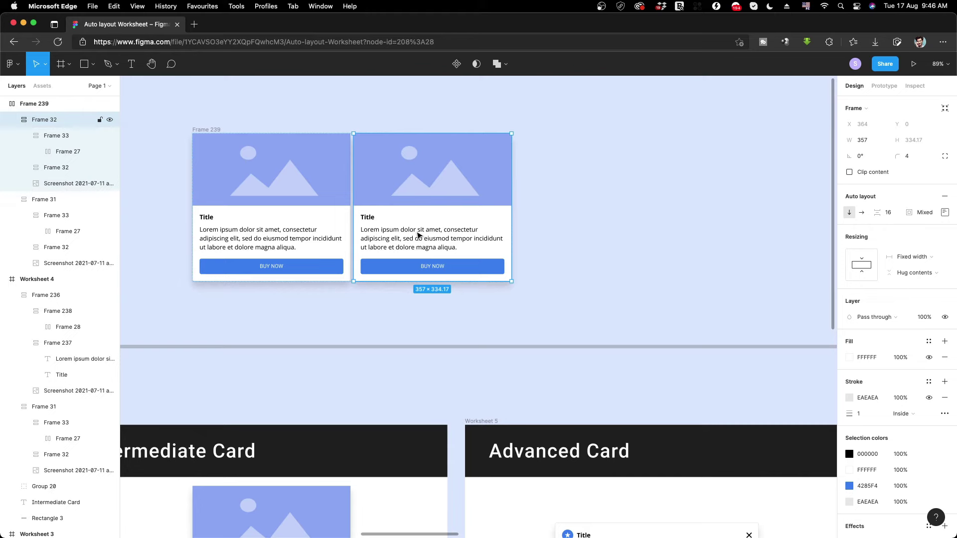
key("ctrl+d")
key("Escape")
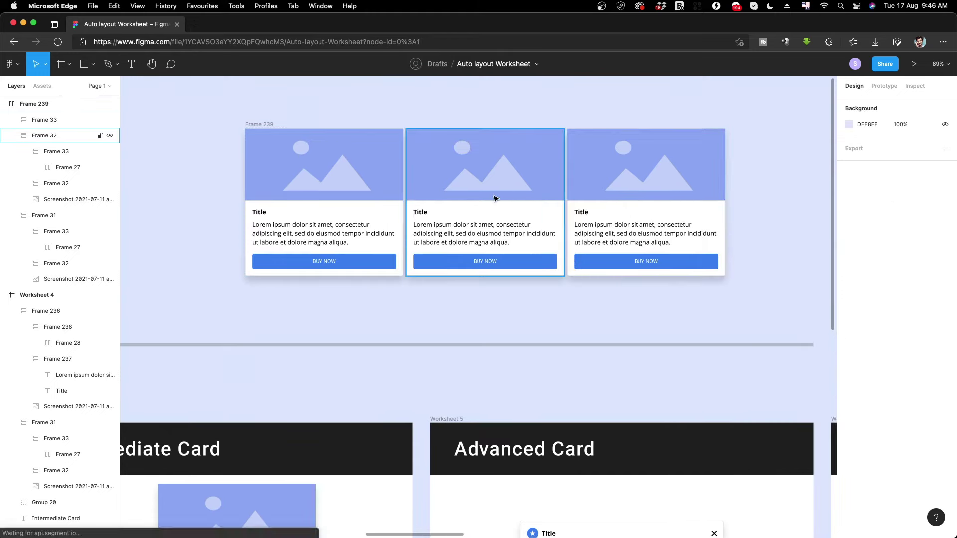
scroll(537, 185, "right", 3)
left_click(539, 189)
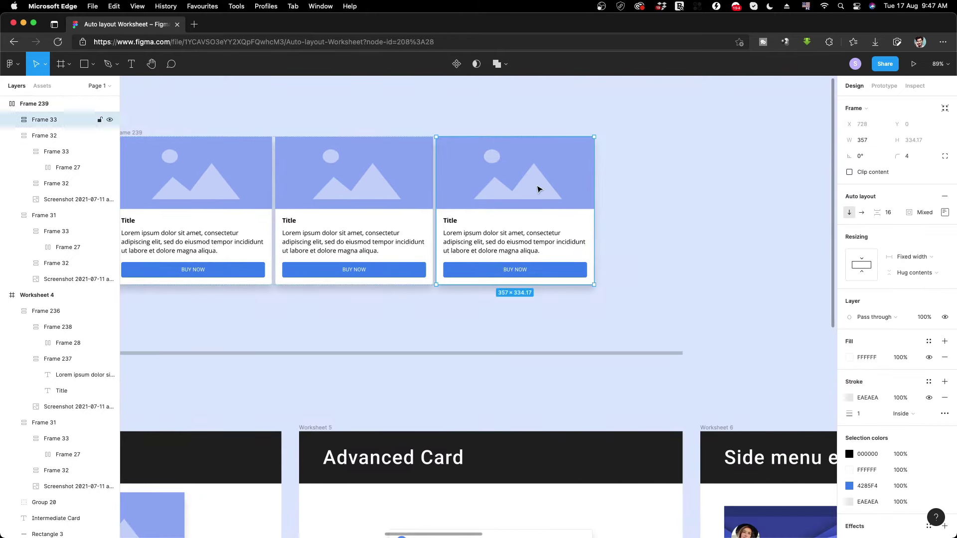
key("cmd+d")
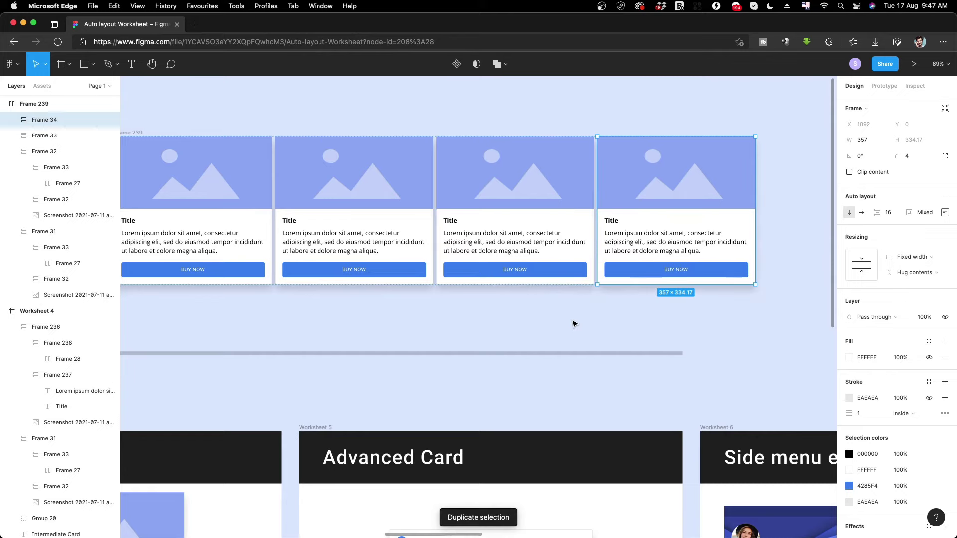
left_click(579, 329)
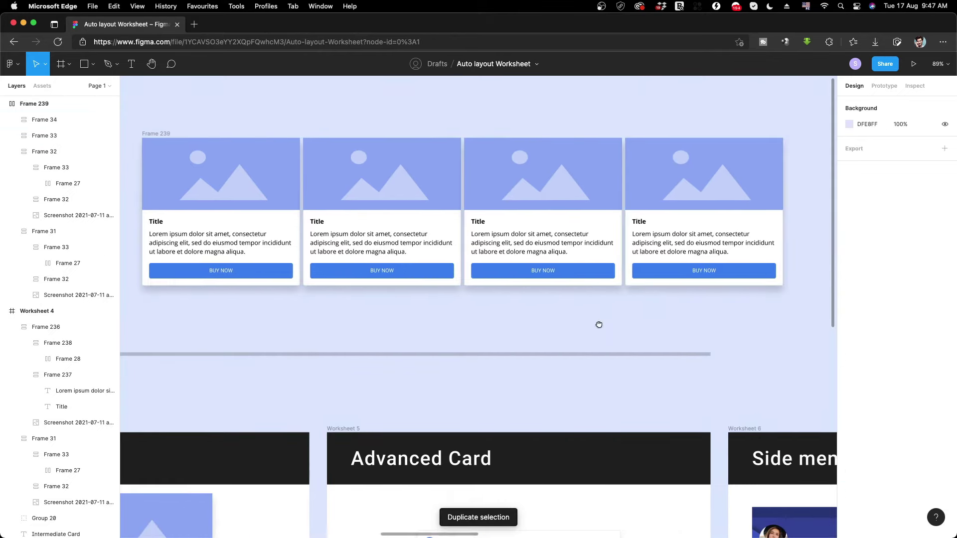
left_click(149, 133)
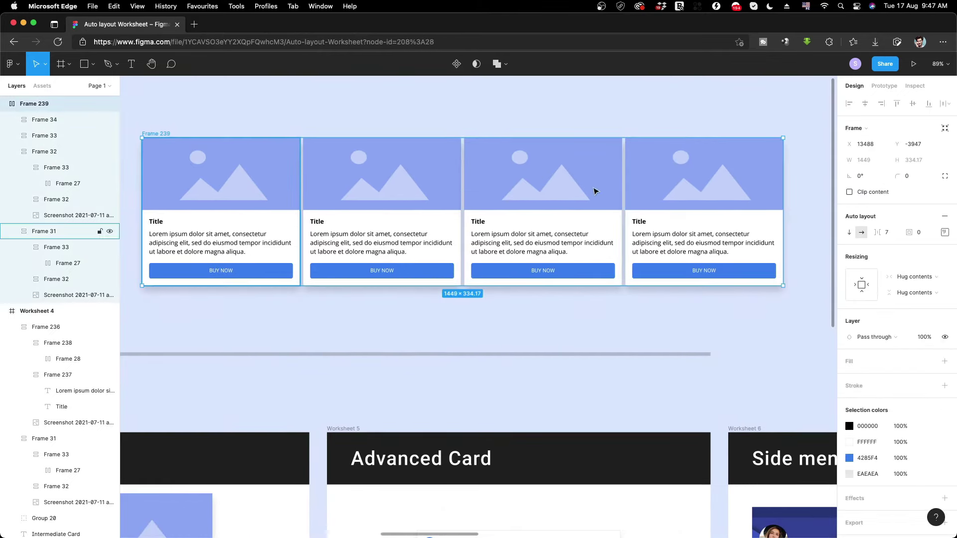
Switch Frame 239's auto layout to vertical, stacking the four cards with 30 spacing.
scroll(605, 189, "down", 5)
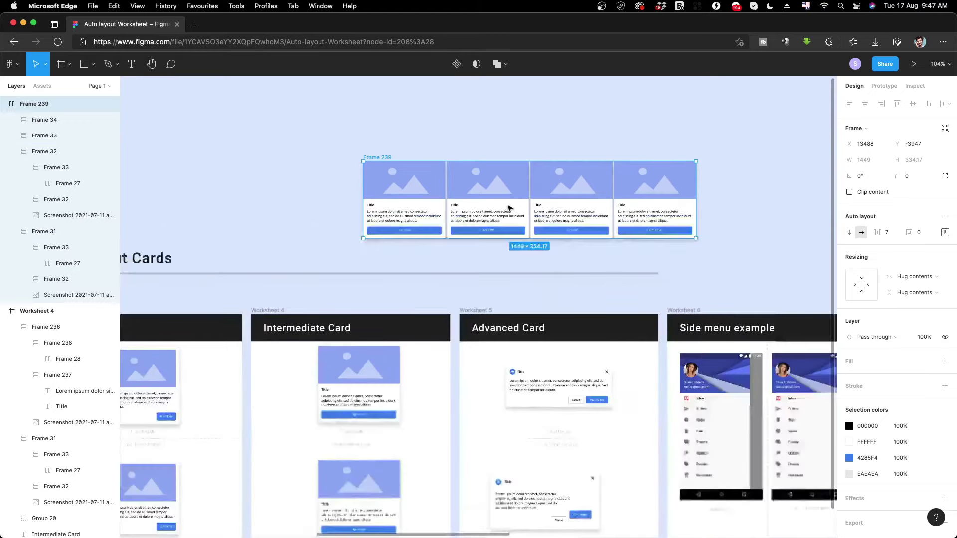
left_click_drag(474, 173, 473, 128)
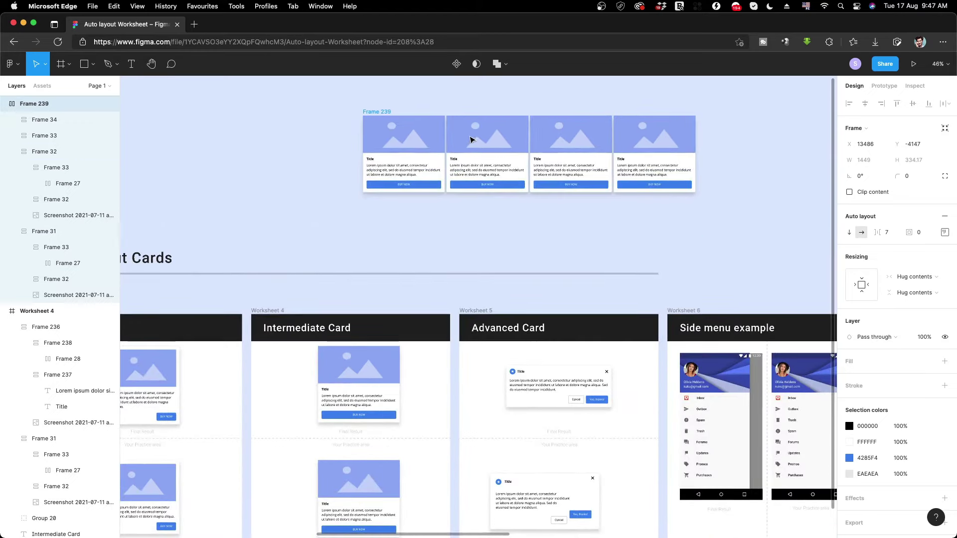
left_click_drag(877, 233, 904, 235)
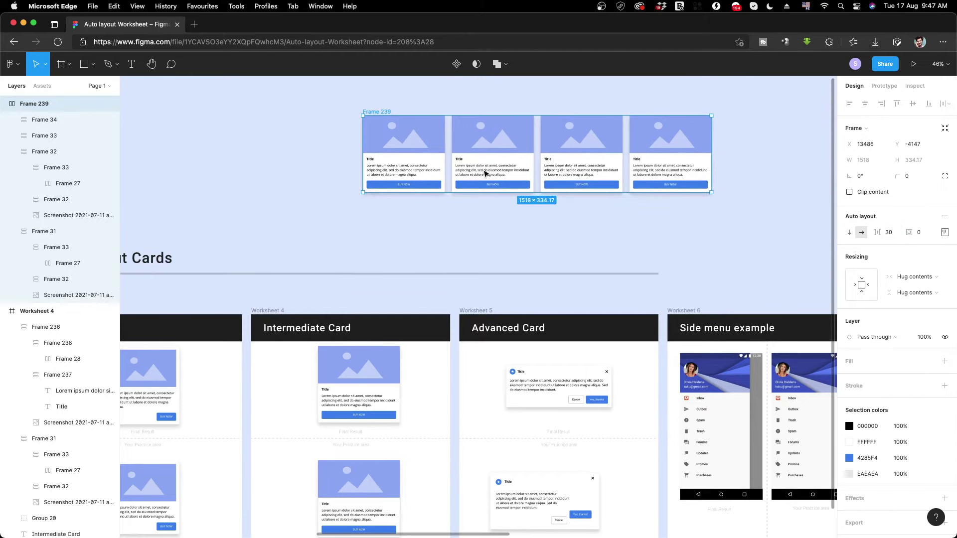
left_click(850, 233)
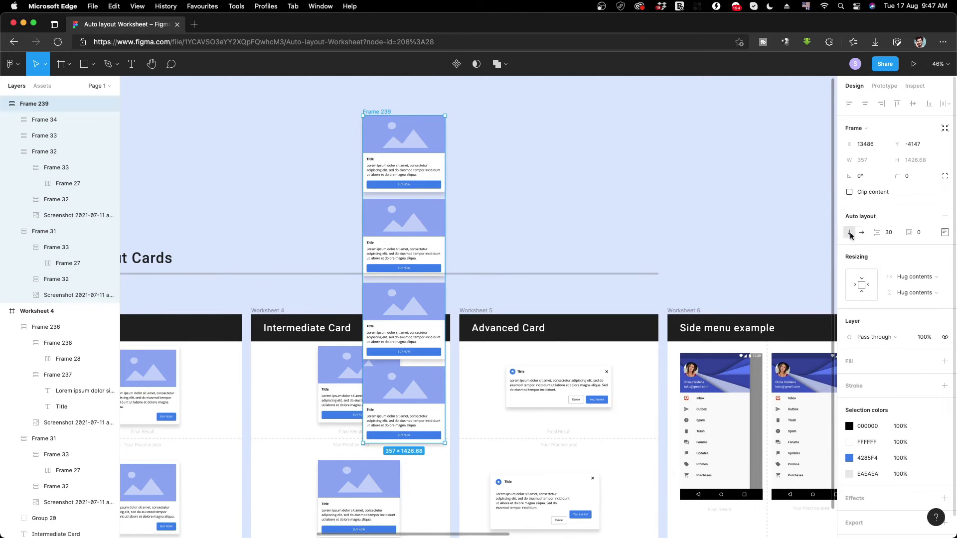
left_click(862, 232)
left_click(850, 233)
left_click(859, 233)
left_click(859, 234)
left_click(850, 233)
Move the card stack up into open canvas above the Cards section.
scroll(389, 141, "up", 3)
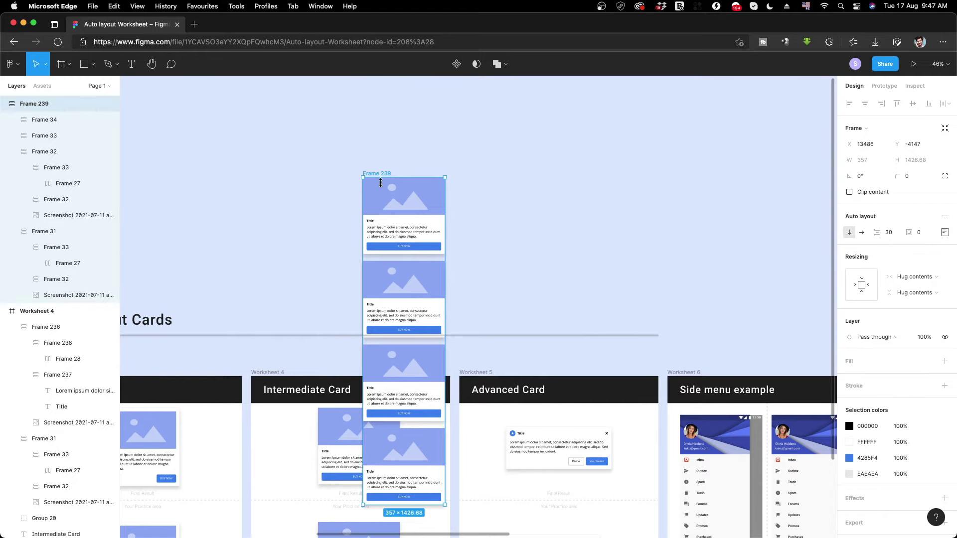
left_click_drag(377, 171, 427, 85)
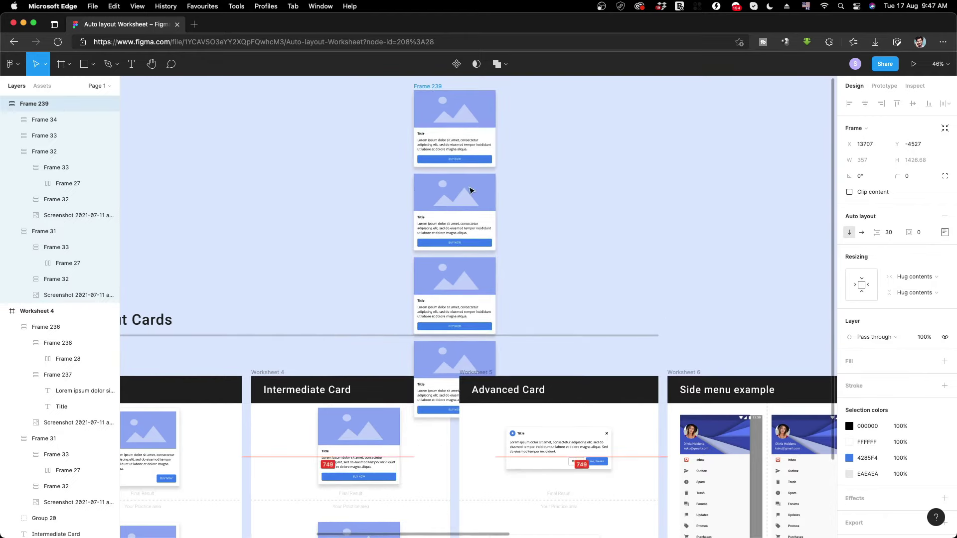
scroll(433, 168, "up", 3)
left_click_drag(432, 152, 440, 50)
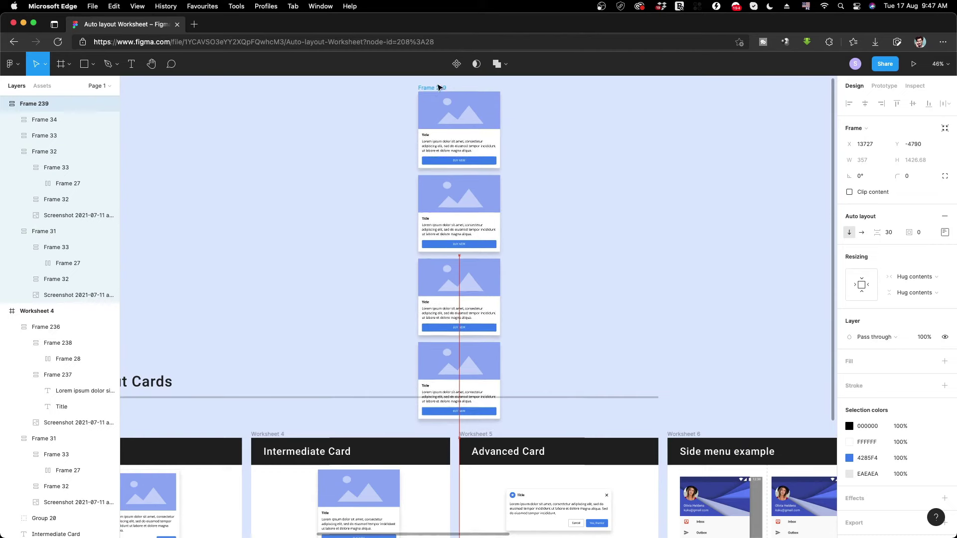
scroll(463, 145, "up", 2)
scroll(469, 165, "up", 5)
left_click_drag(435, 197, 449, 162)
scroll(590, 294, "down", 2)
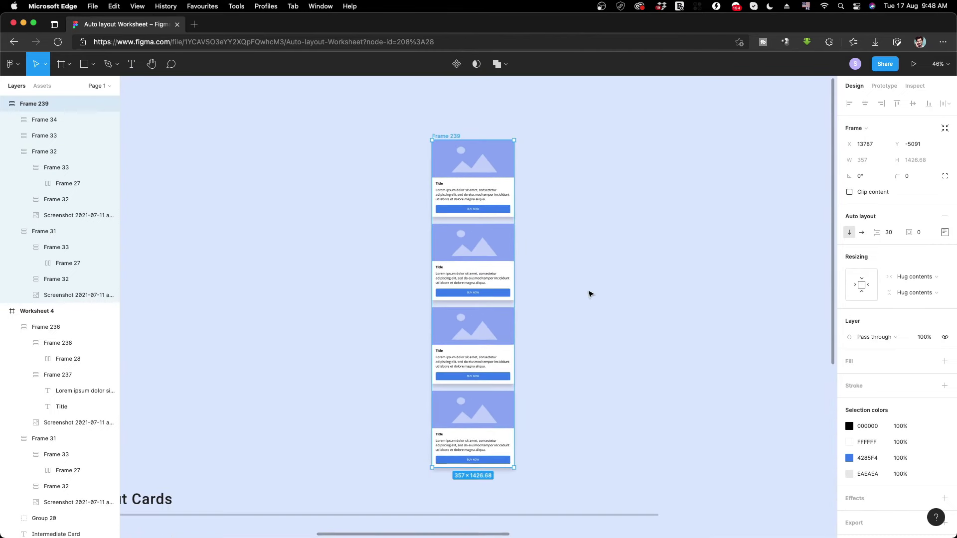
Set the top card to Fill container width and test by resizing the stack.
left_click(505, 183)
left_click(492, 247)
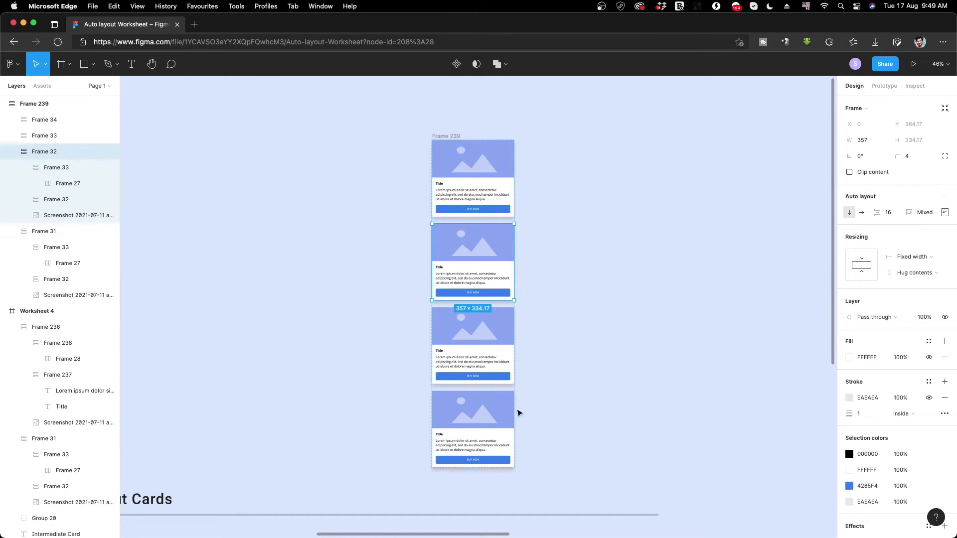
left_click(544, 277)
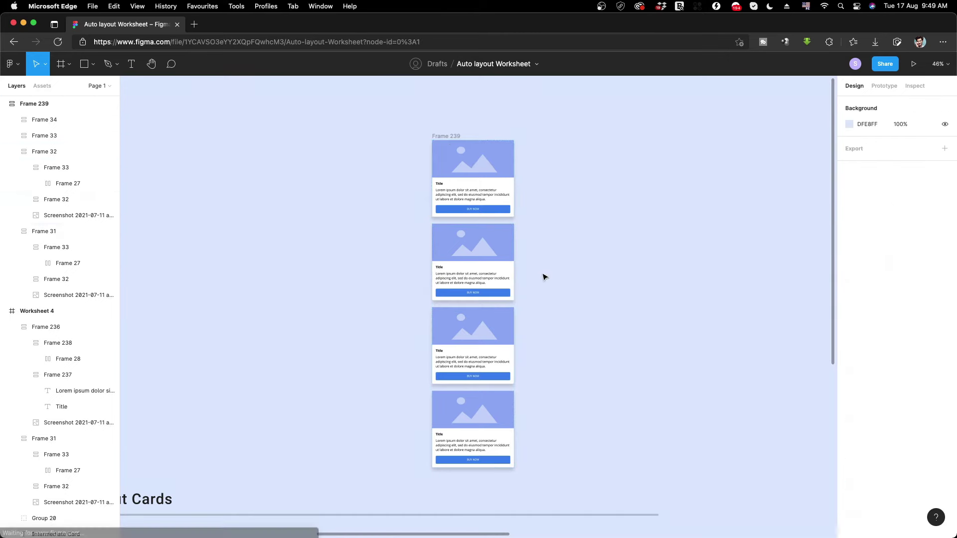
left_click(491, 196)
left_click(912, 257)
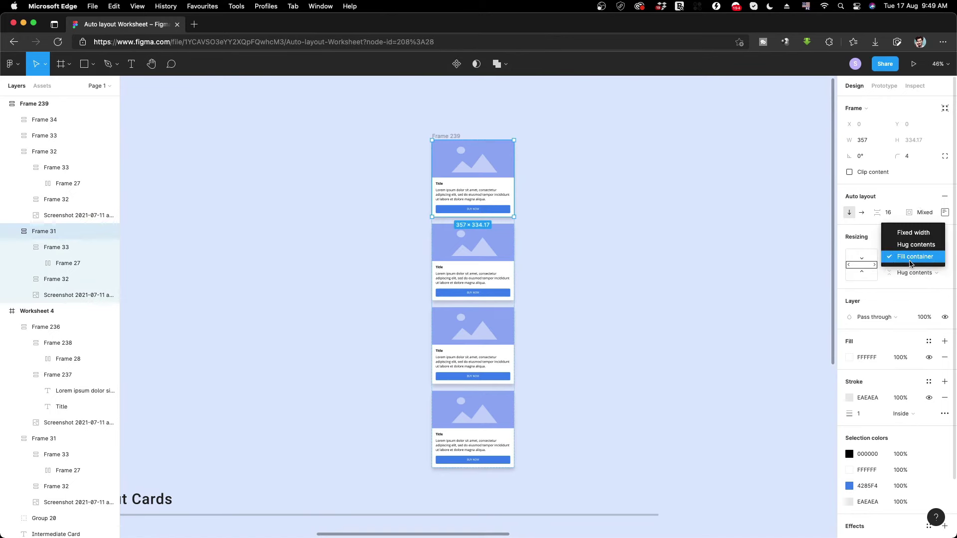
left_click(620, 267)
left_click(483, 249)
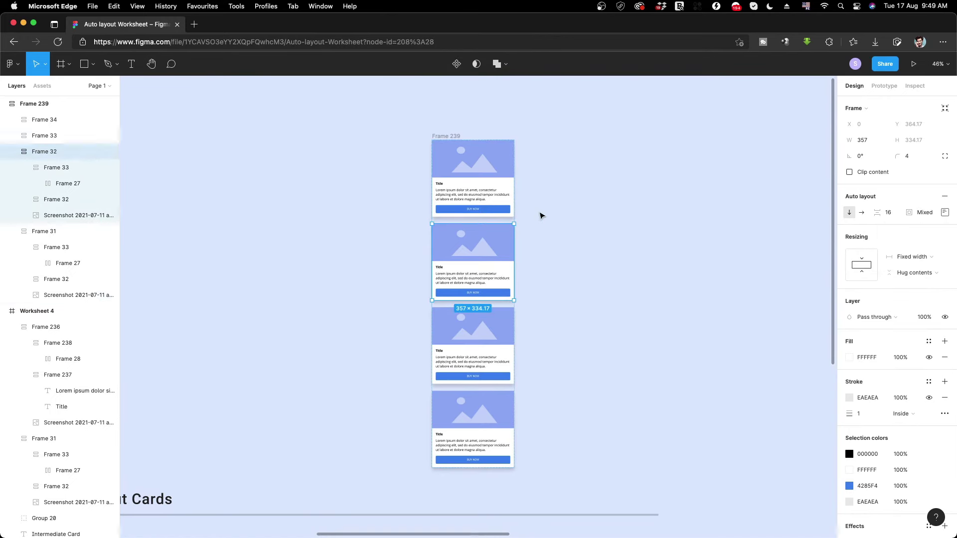
left_click(542, 215)
left_click(514, 234)
mouse_move(514, 235)
left_mouse_down()
mouse_move(484, 236)
mouse_move(521, 236)
left_mouse_up()
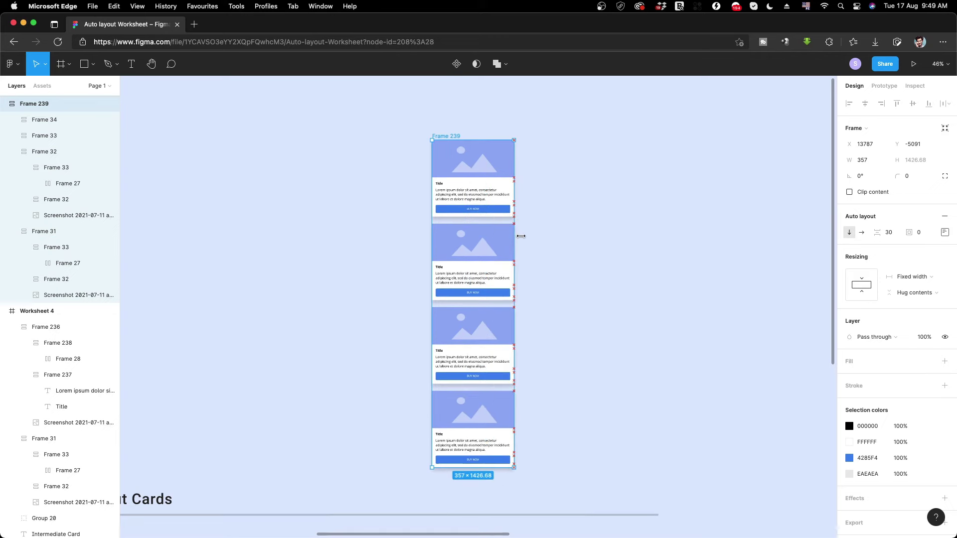
Set the second, third and fourth cards to Fill container width.
left_click(480, 242)
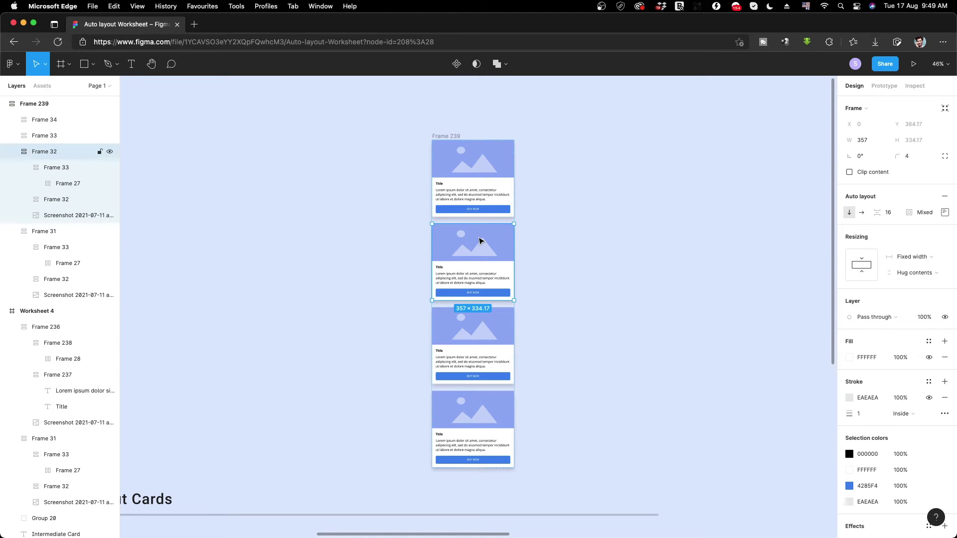
left_click(912, 257)
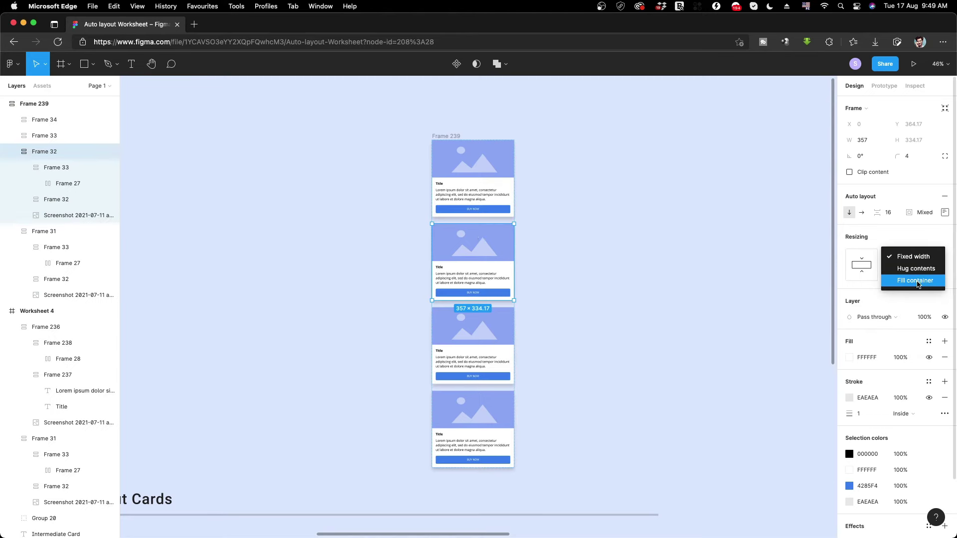
left_click(912, 278)
left_click(498, 329)
left_click(911, 259)
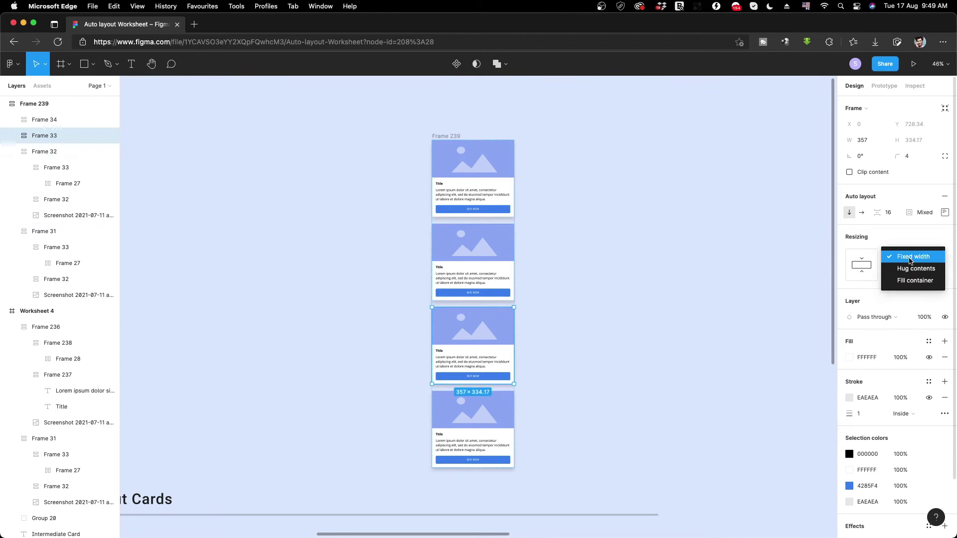
left_click(912, 281)
left_click(503, 399)
left_click(912, 258)
left_click(913, 281)
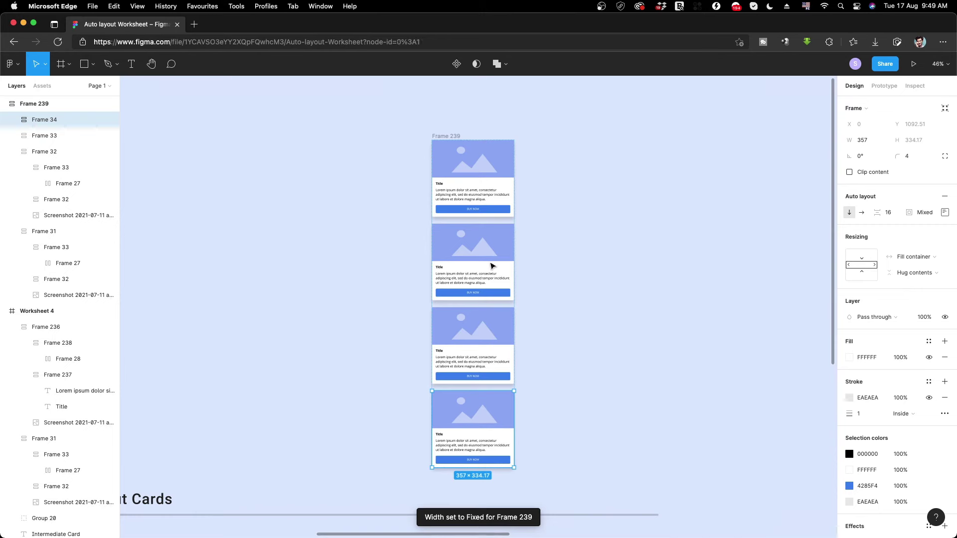
Widen Frame 239 to 381 so every card stretches with it.
left_click(494, 267)
left_click(446, 137)
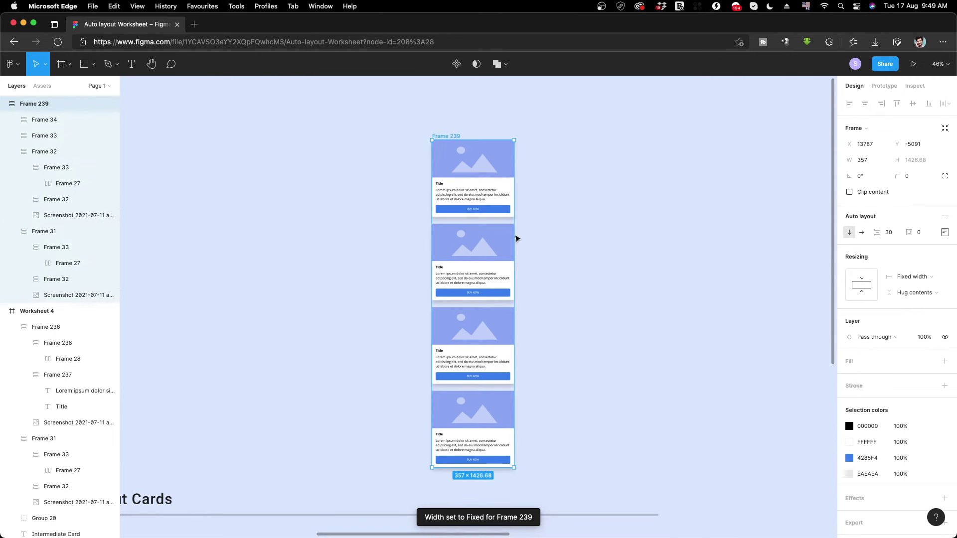
mouse_move(513, 235)
left_mouse_down()
mouse_move(472, 232)
mouse_move(519, 233)
left_mouse_up()
scroll(538, 268, "down", 10)
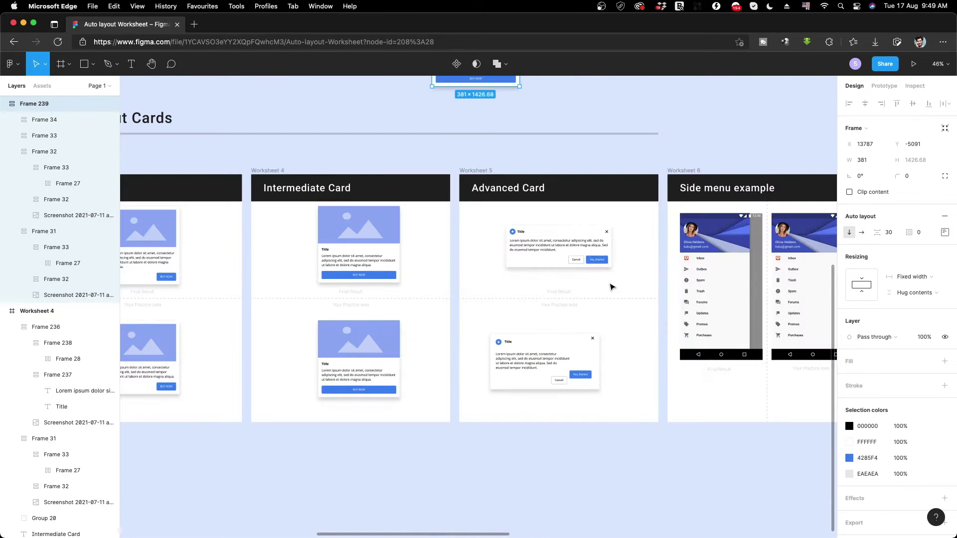
Narrow the finished Advanced Card dialog above to test how it resizes.
scroll(612, 287, "up", 3)
scroll(613, 288, "up", 2)
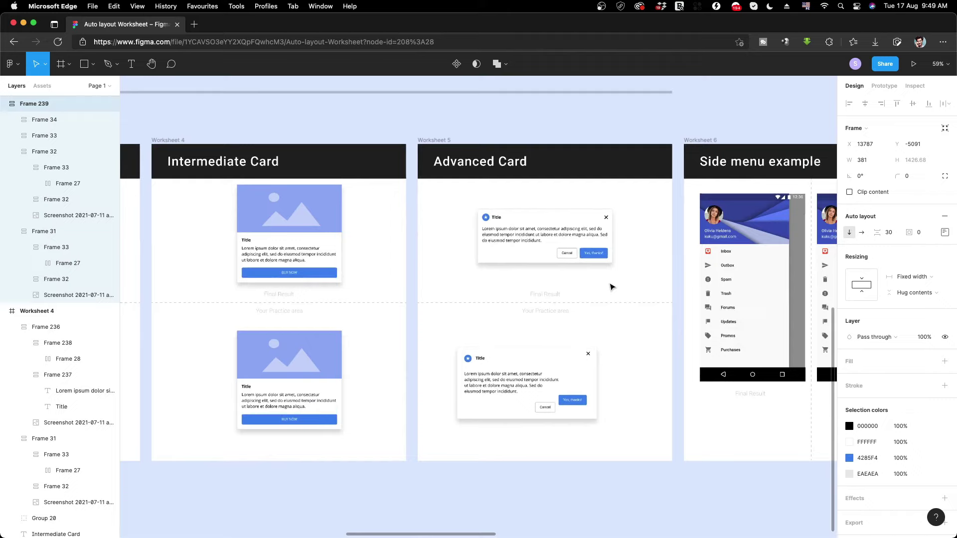
scroll(612, 288, "up", 1)
scroll(612, 287, "up", 1)
scroll(612, 287, "up", 1)
scroll(612, 287, "up", 1)
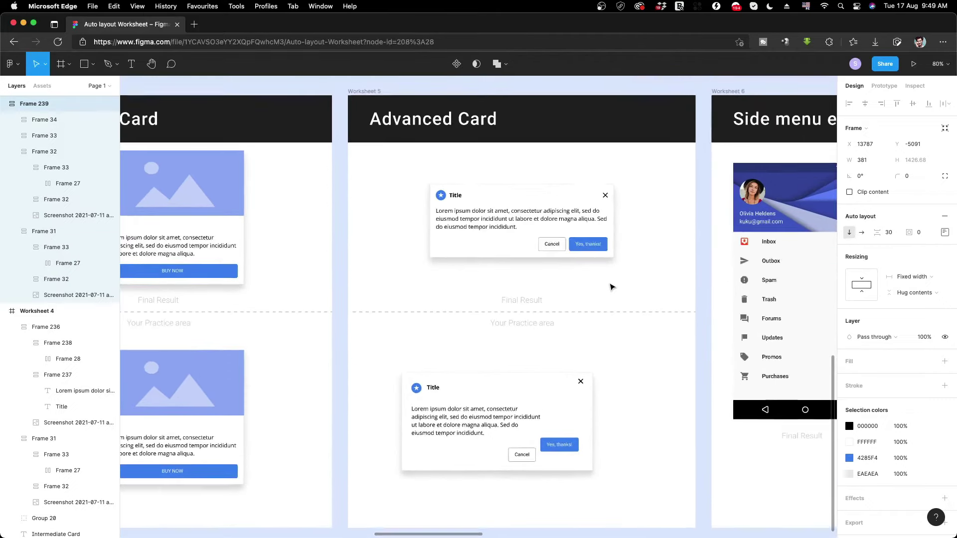
scroll(612, 287, "up", 1)
left_click(614, 221)
mouse_move(614, 220)
left_mouse_down()
mouse_move(519, 213)
mouse_move(613, 194)
left_mouse_up()
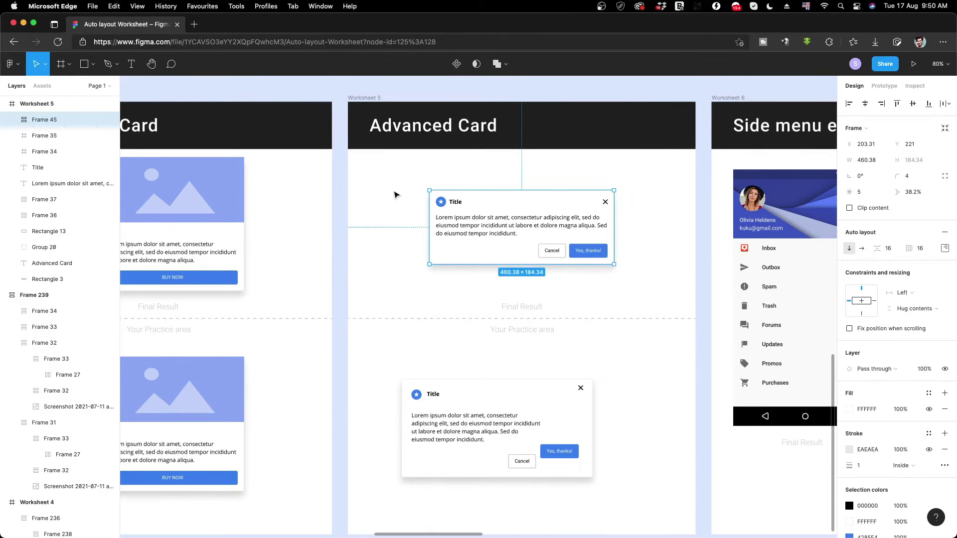
Inspect the practice dialog's layers and the finished dialog's icon-and-Title group.
scroll(509, 283, "down", 1)
scroll(509, 283, "down", 1)
scroll(509, 283, "down", 1)
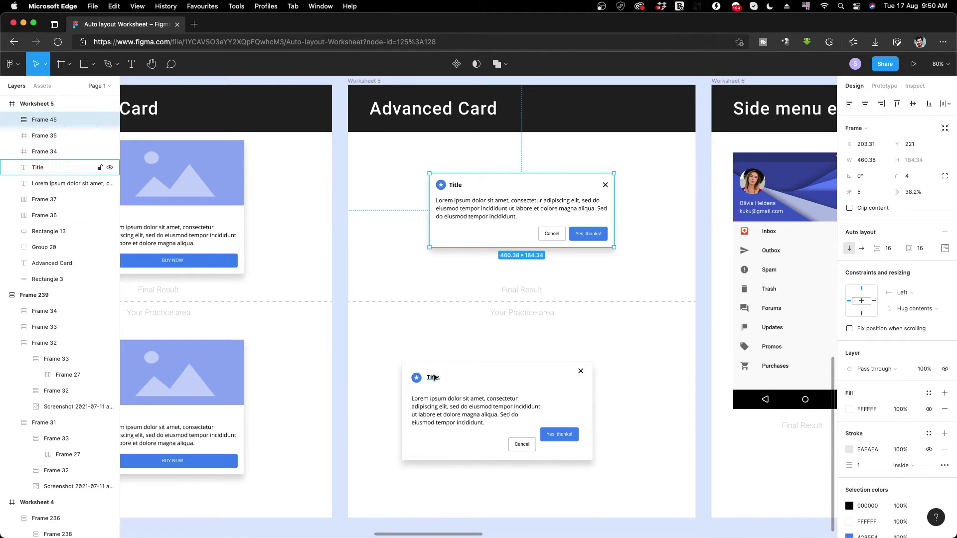
left_click(581, 374)
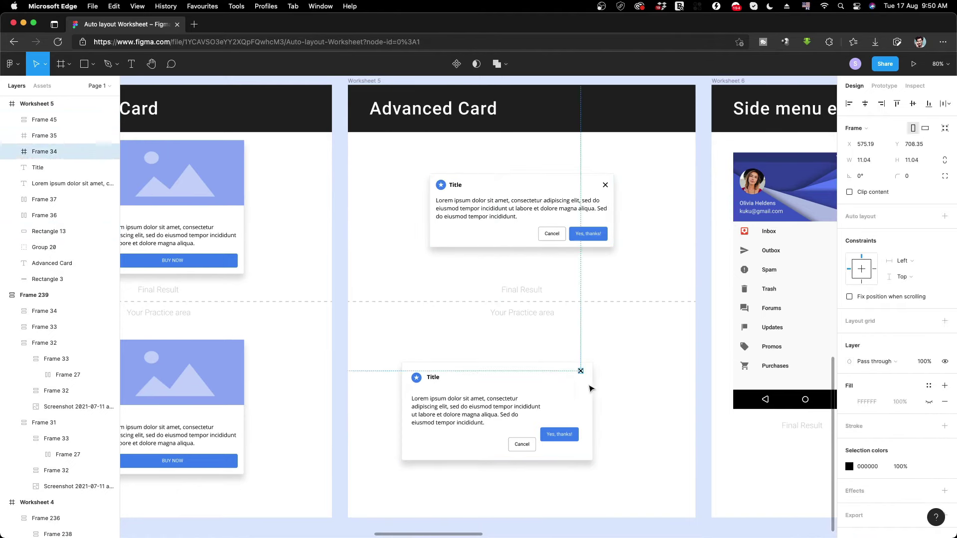
left_click_drag(389, 353, 641, 477)
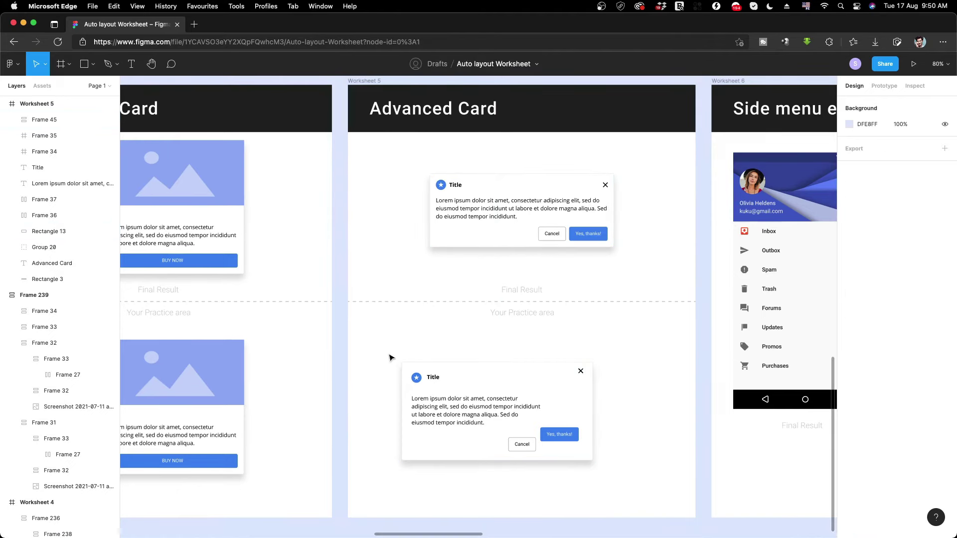
left_click(649, 418)
double_click(456, 186)
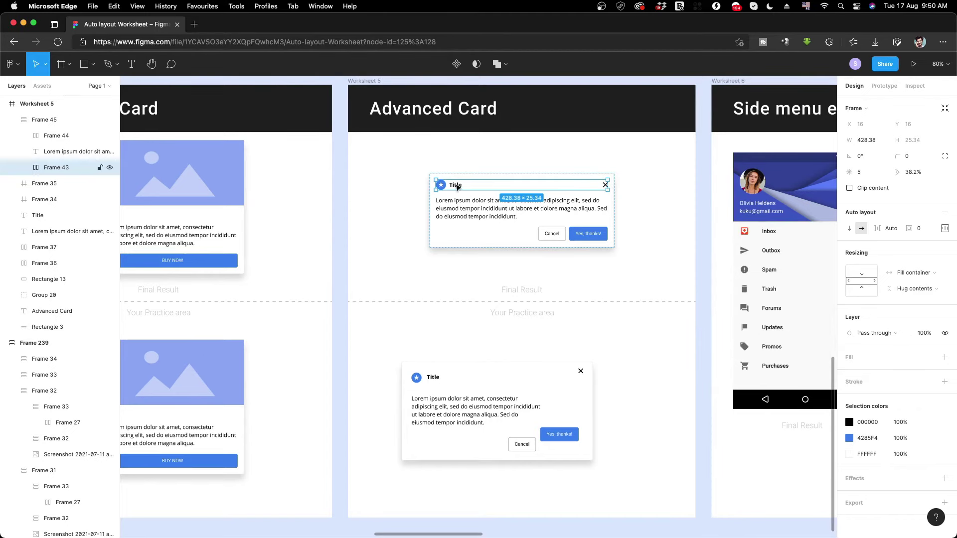
left_click(457, 187)
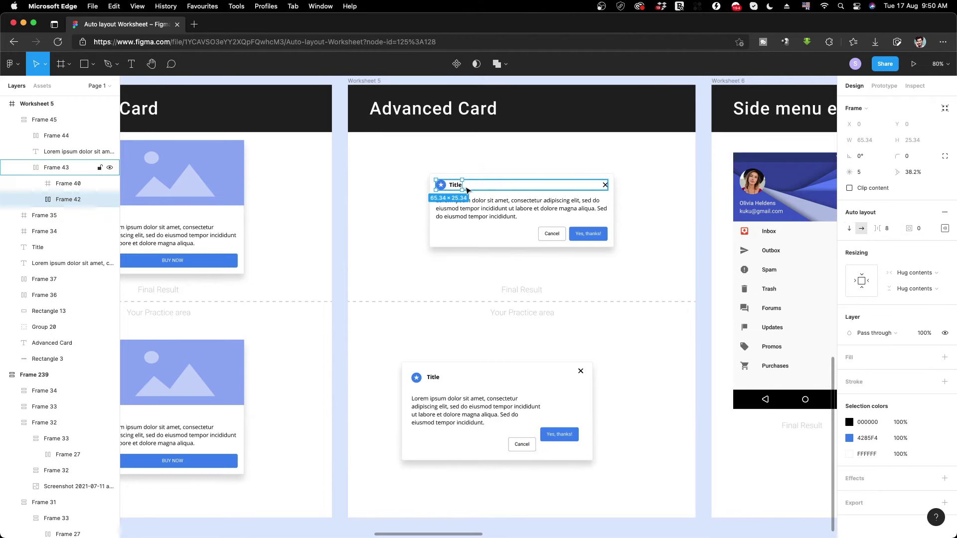
Wrap the star icon and Title in auto layout Frame 240, centred vertically.
left_click(417, 378)
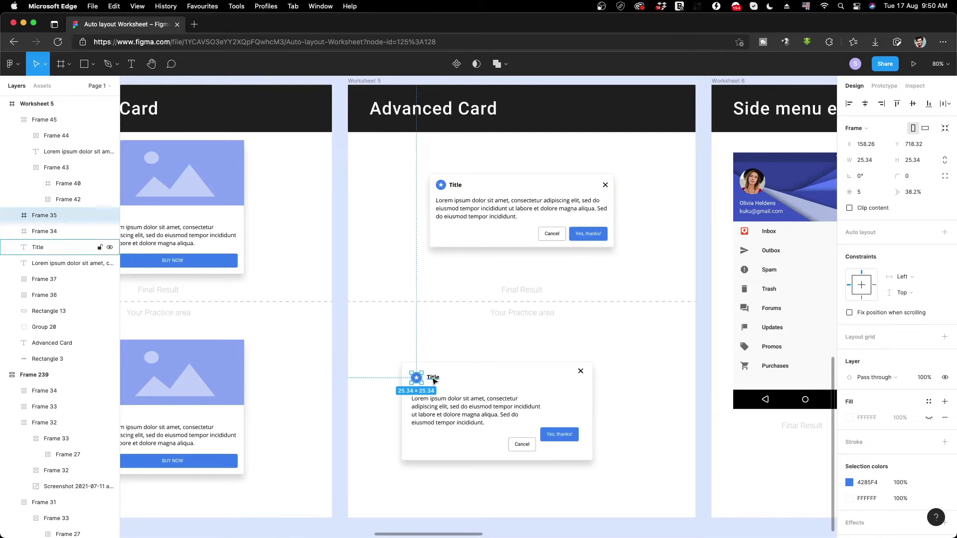
left_click(434, 380, "shift")
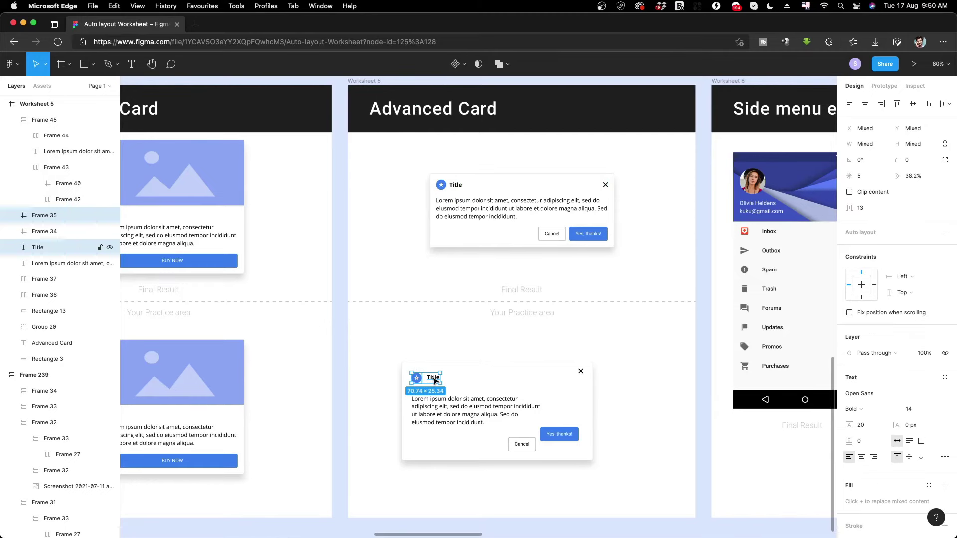
key("shift+a")
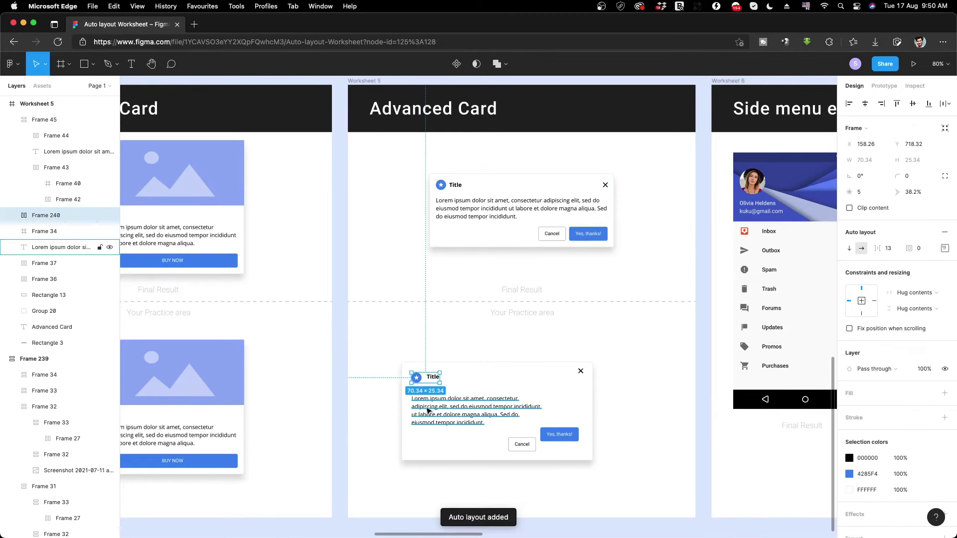
scroll(415, 396, "up", 10)
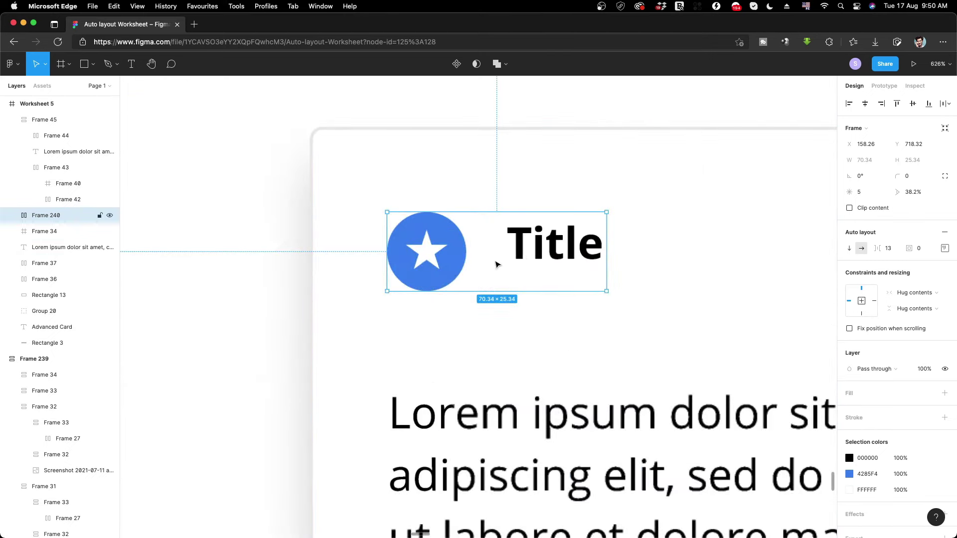
left_click(945, 248)
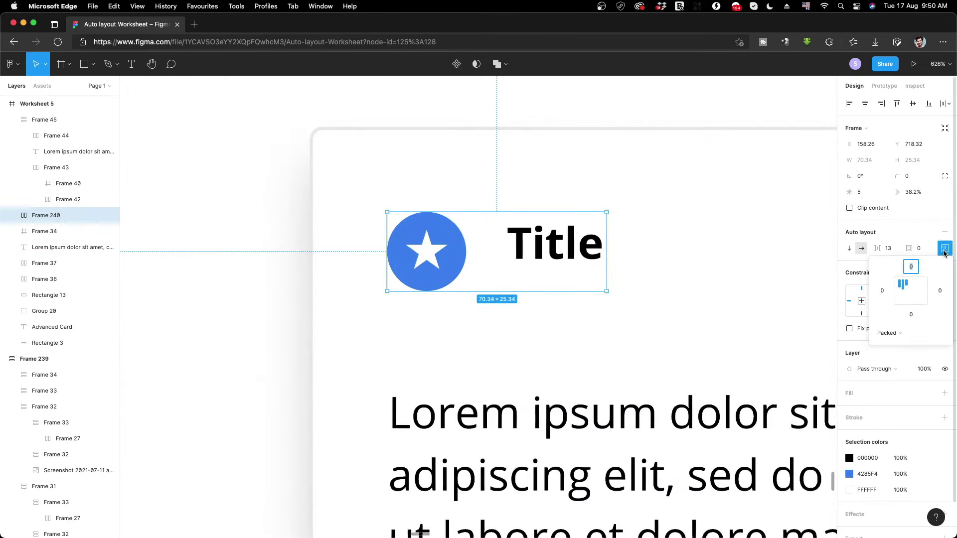
left_click(904, 293)
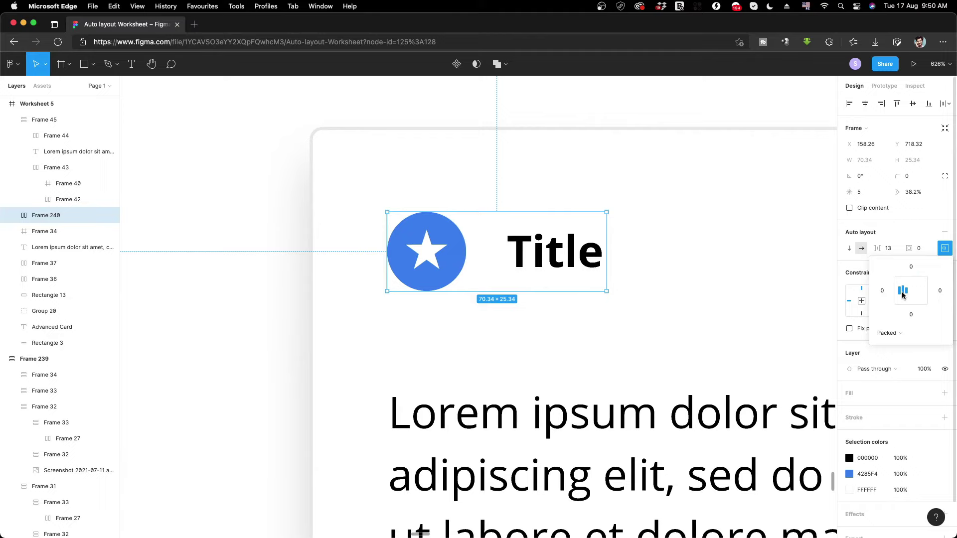
left_click(321, 141)
scroll(379, 235, "down", 10)
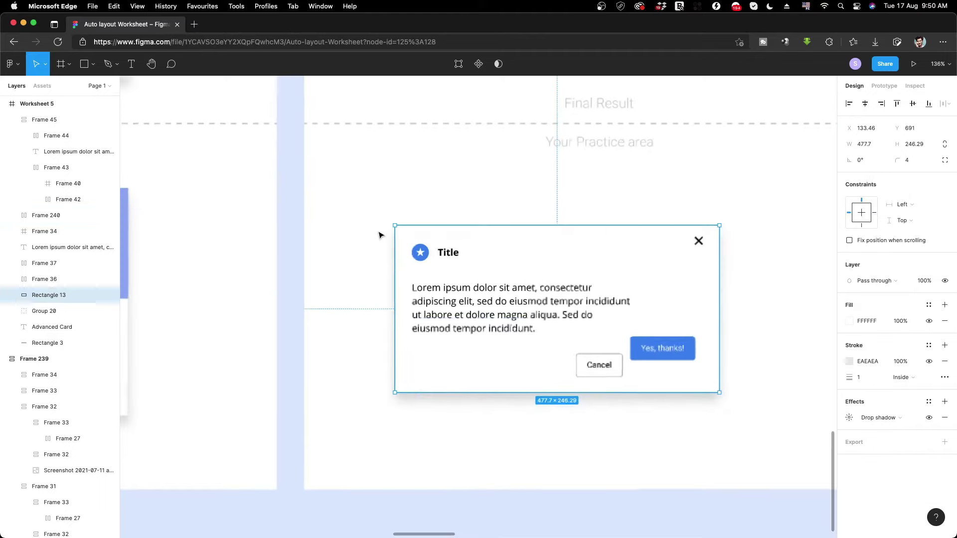
scroll(379, 234, "down", 5)
scroll(379, 235, "up", 3)
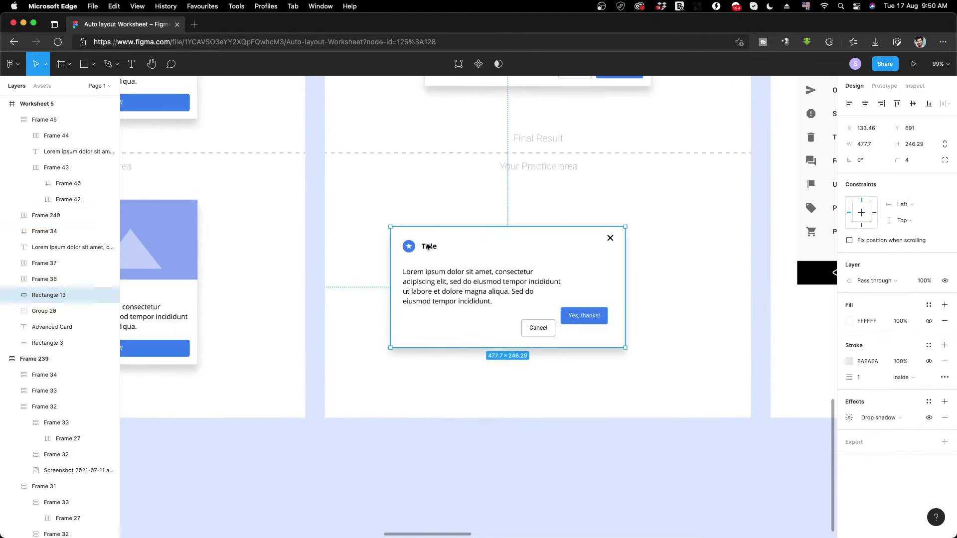
Wrap the icon-and-Title row and close icon in auto layout Frame 241 with left-centre alignment.
left_click(428, 246)
left_click(611, 239, "shift")
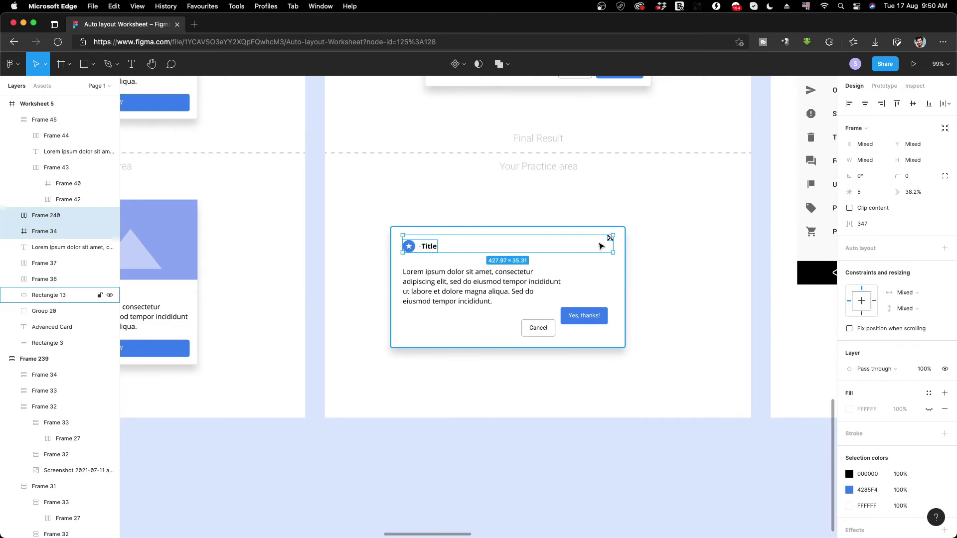
key("shift+a")
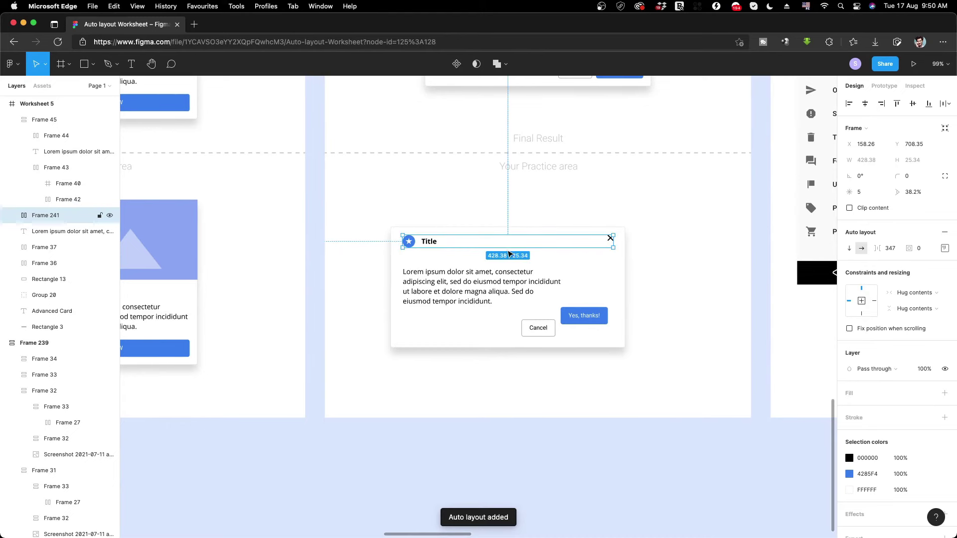
left_click(945, 249)
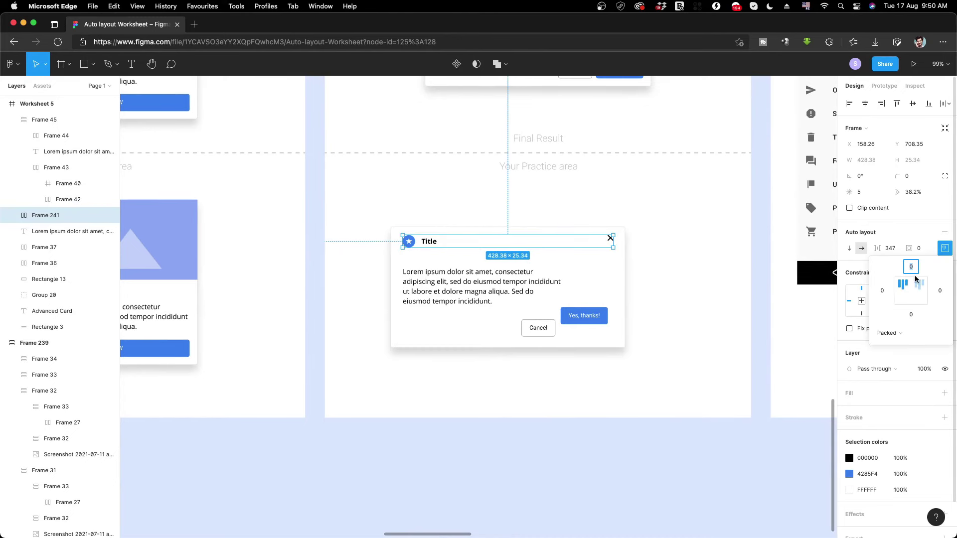
left_click(903, 291)
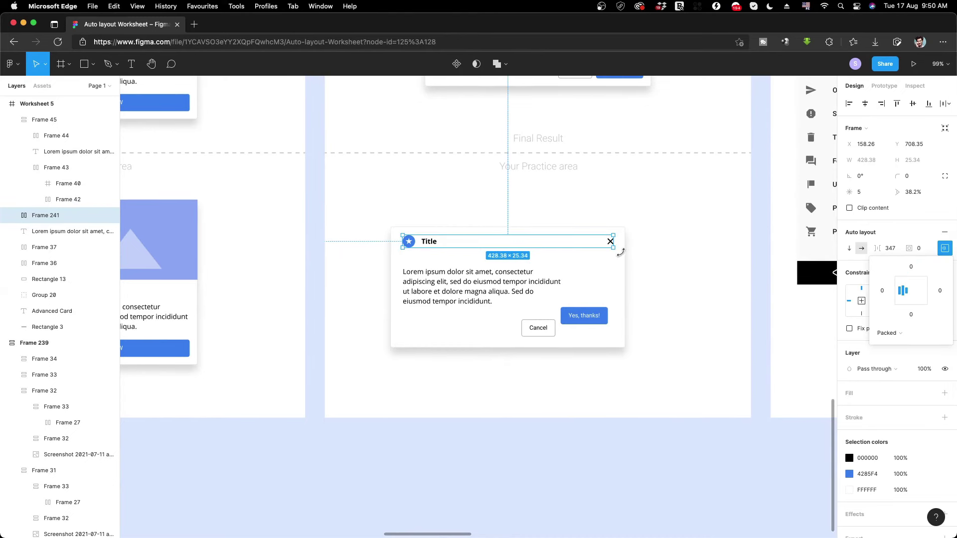
left_click(689, 249)
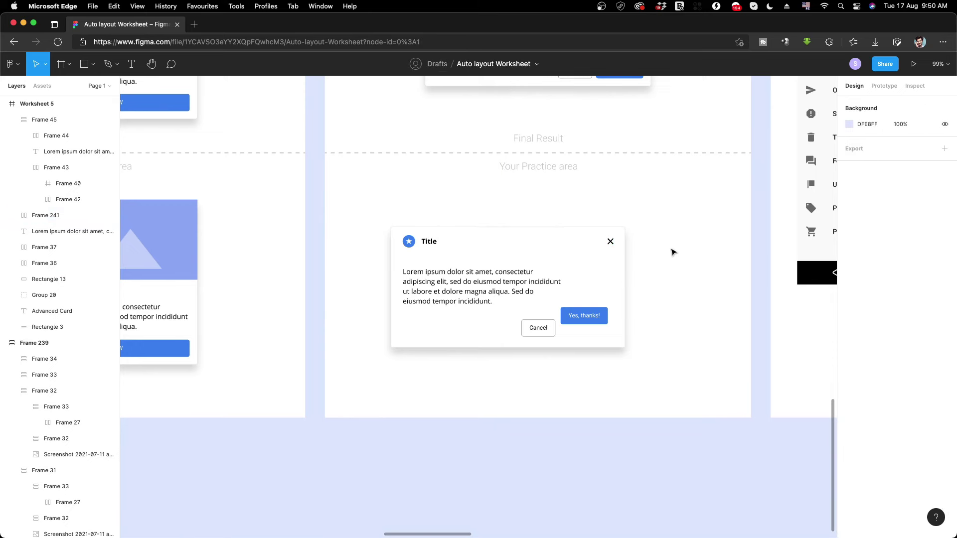
scroll(520, 266, "up", 5)
Compare the reference dialog's body text and button row with the practice dialog.
left_click(458, 139)
left_click(464, 408)
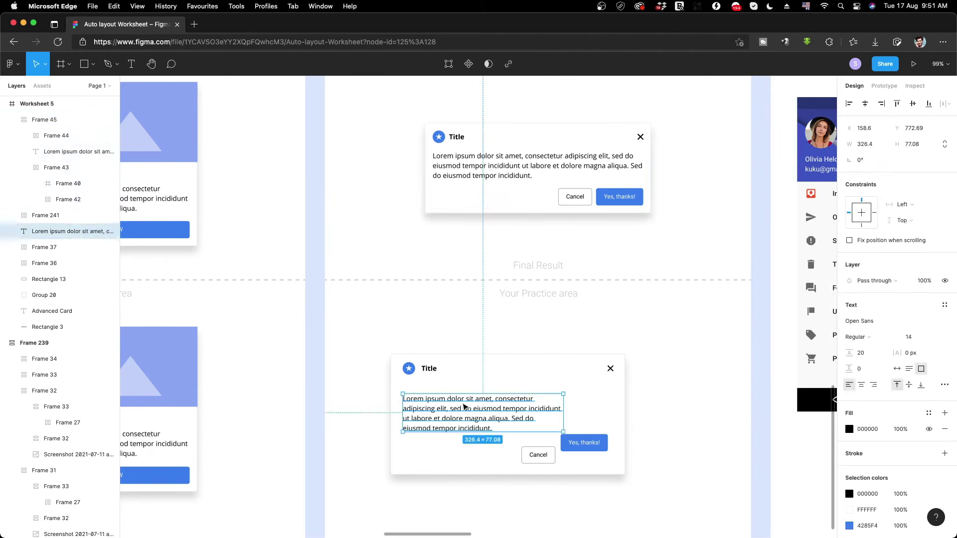
left_click(480, 168)
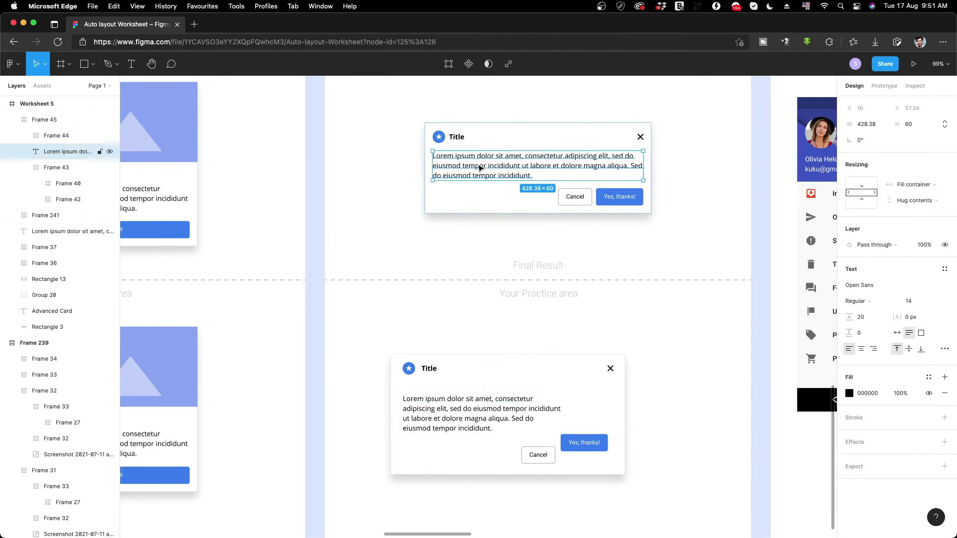
left_click(578, 204)
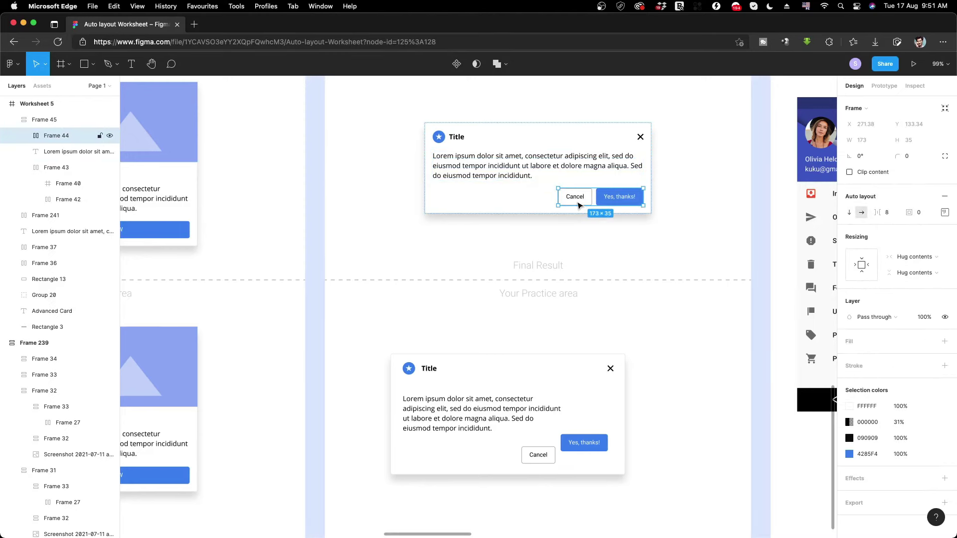
Wrap Cancel and Yes, thanks in auto layout Frame 242 at the dialog's bottom right.
left_click(538, 455)
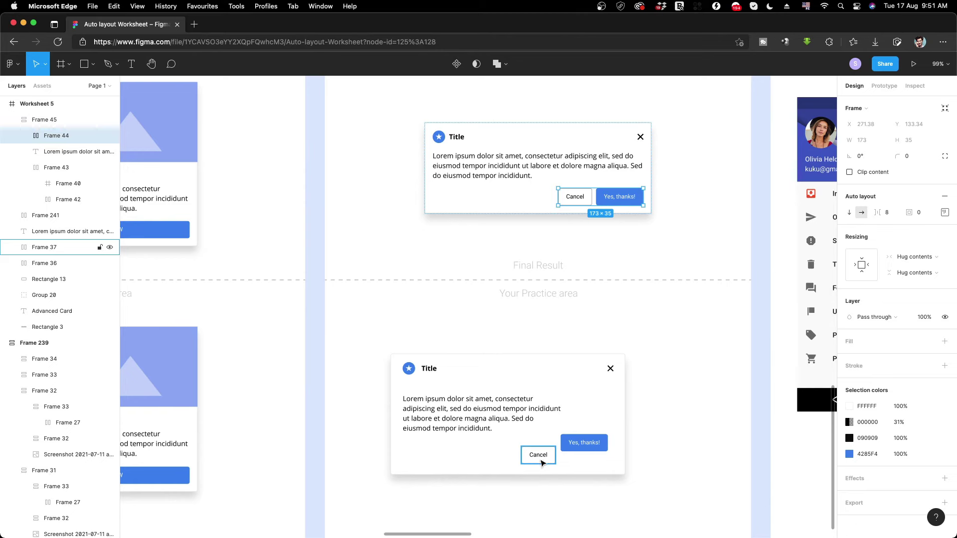
left_click(578, 440, "shift")
key("shift+a")
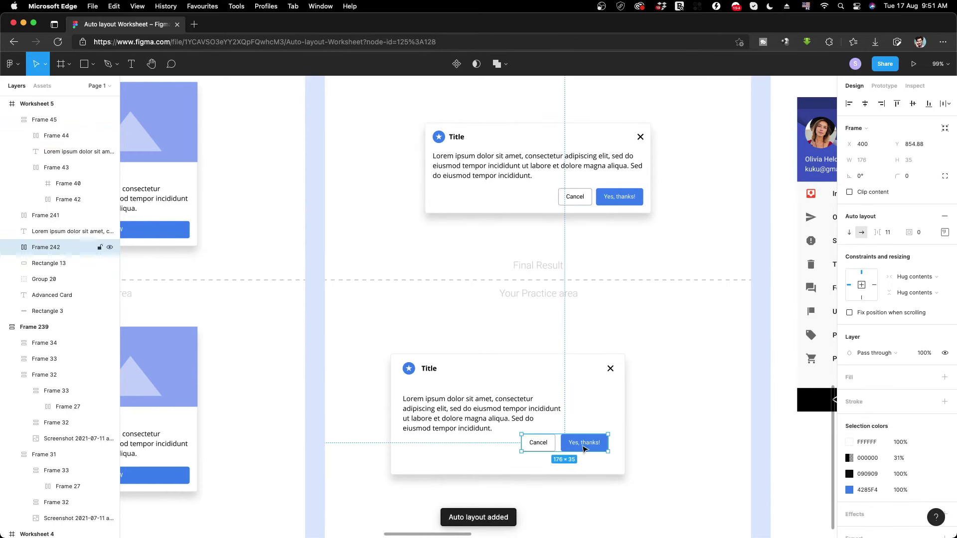
left_click_drag(563, 444, 551, 433)
left_click_drag(609, 448, 569, 453)
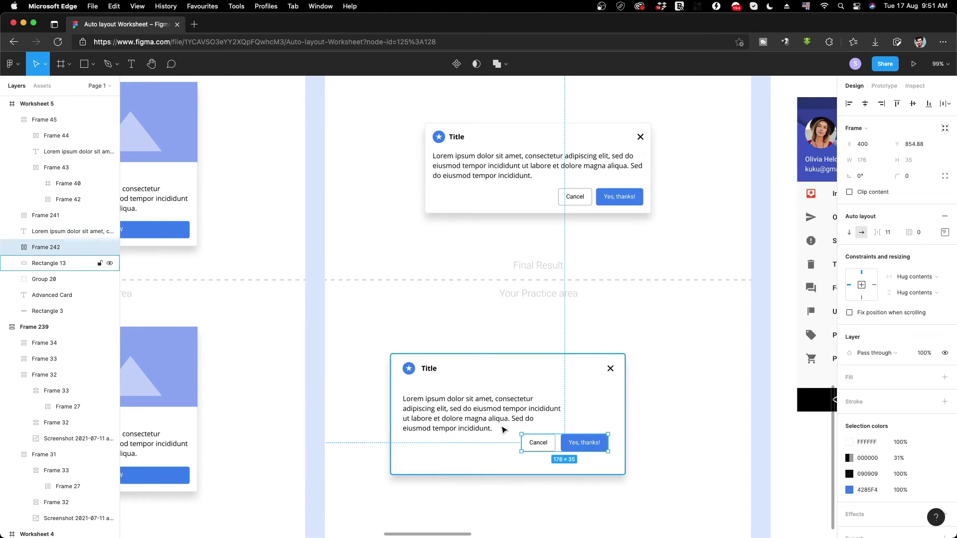
Inspect the practice dialog's title row, body text and new button row.
left_click(427, 373)
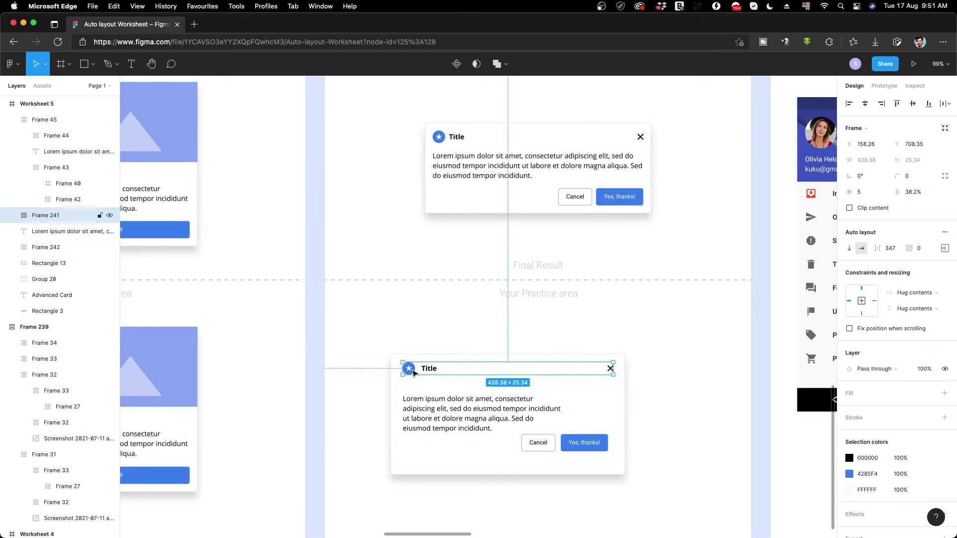
left_click(467, 403)
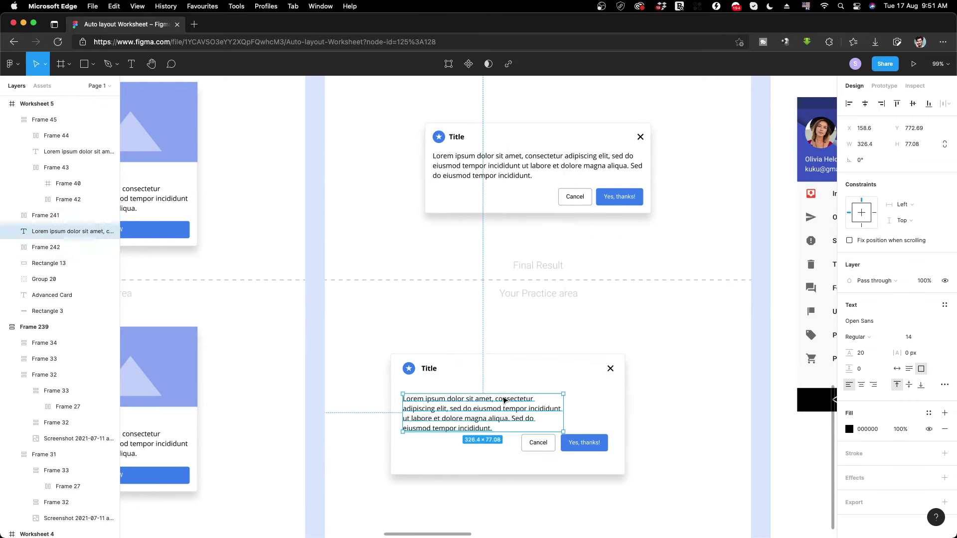
left_click(587, 449)
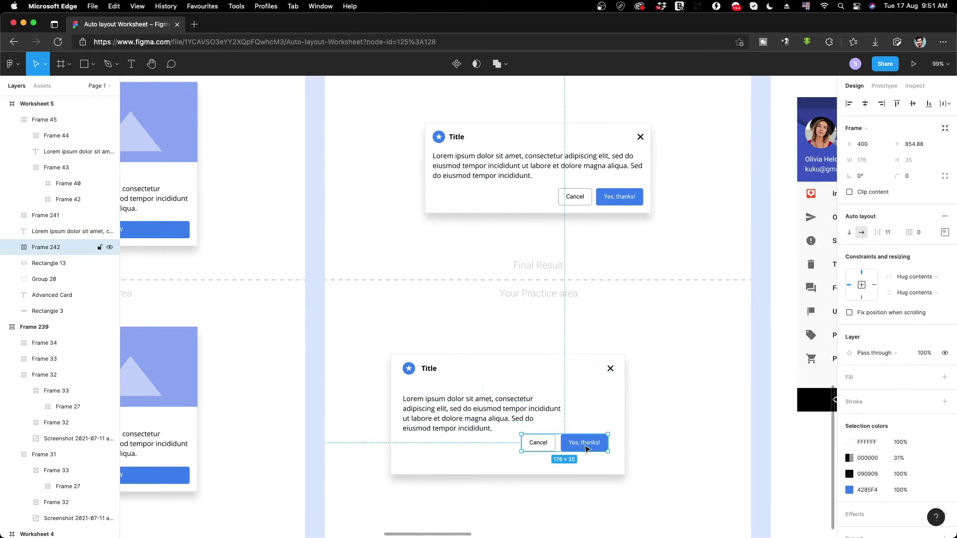
left_click(478, 371)
left_click(539, 427)
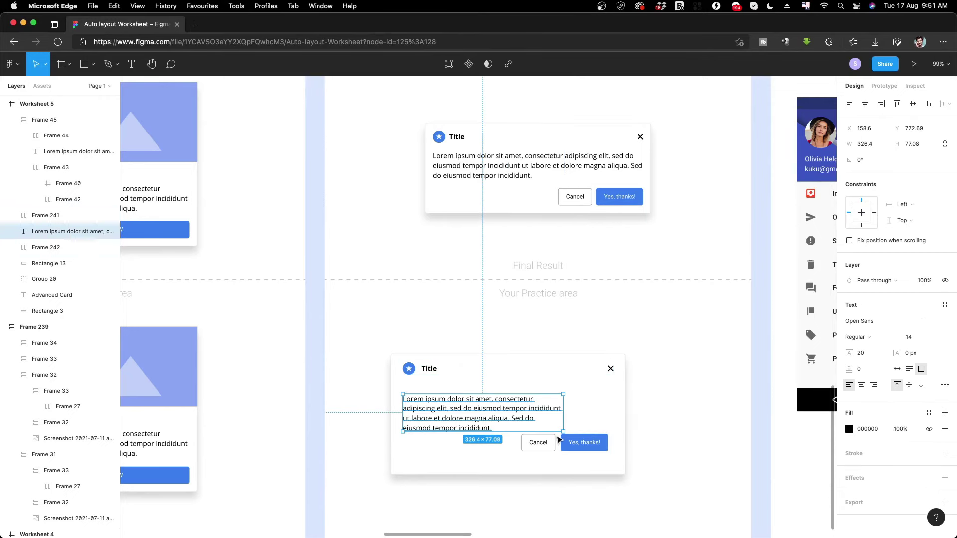
left_click(498, 371)
left_click(445, 419)
scroll(389, 219, "left", 5)
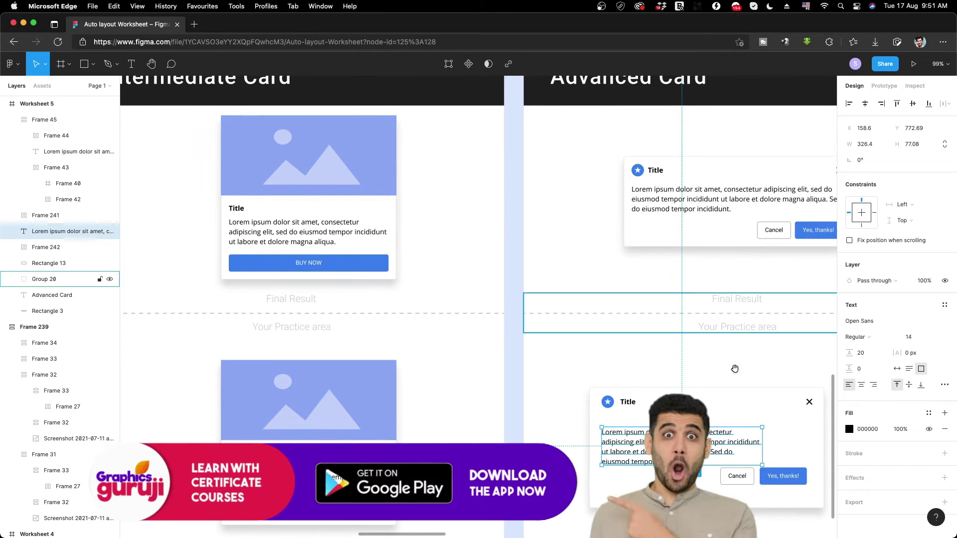
scroll(733, 369, "right", 8)
scroll(549, 324, "down", 3)
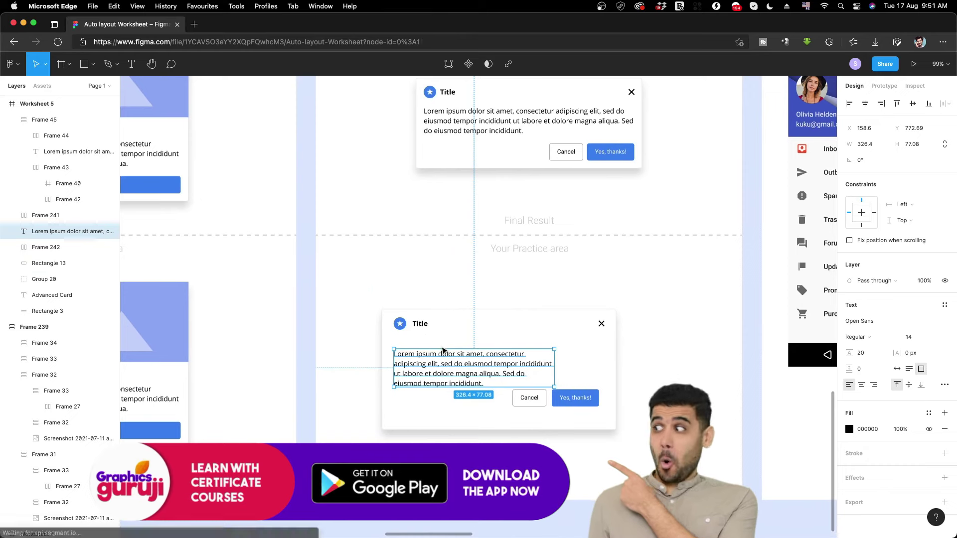
Wrap the title row, body text and button row in vertical auto layout Frame 243, spacing 22.
left_click_drag(368, 291, 627, 441)
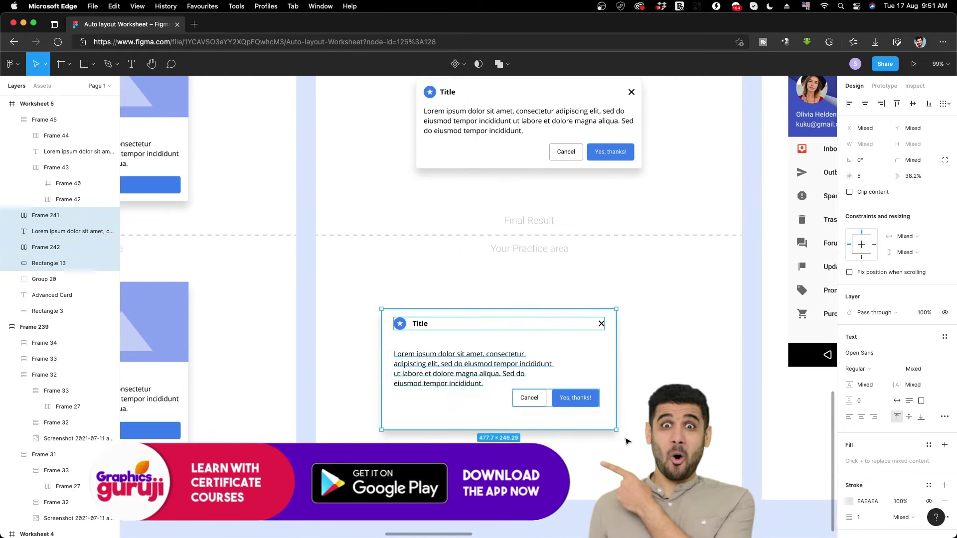
key("shift+a")
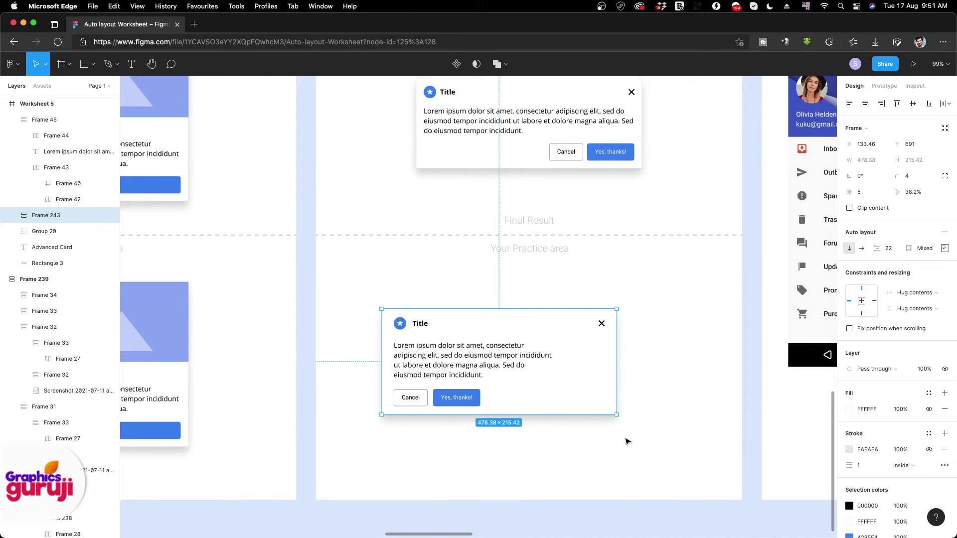
left_click_drag(492, 363, 524, 361)
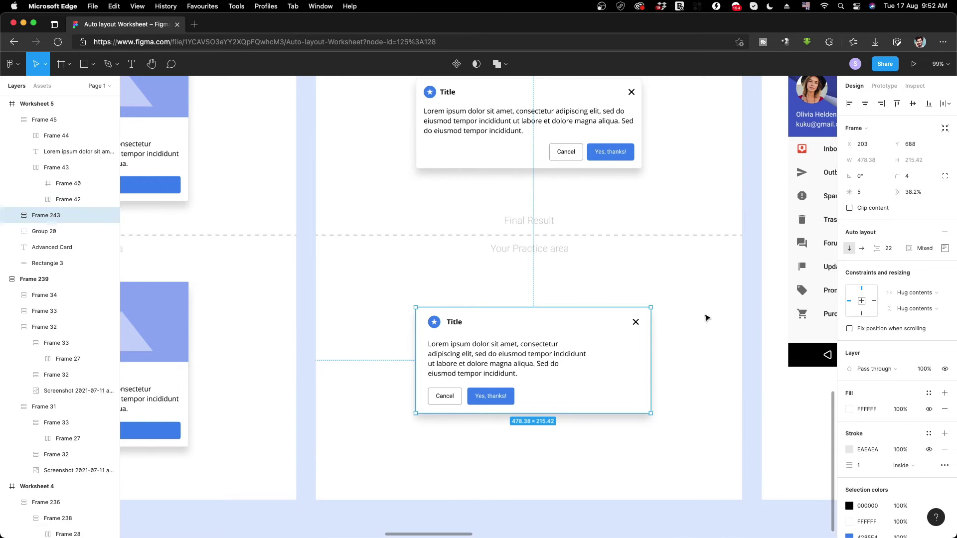
Align the dialog's contents top-right and set the body text width to Fill container.
left_click(945, 249)
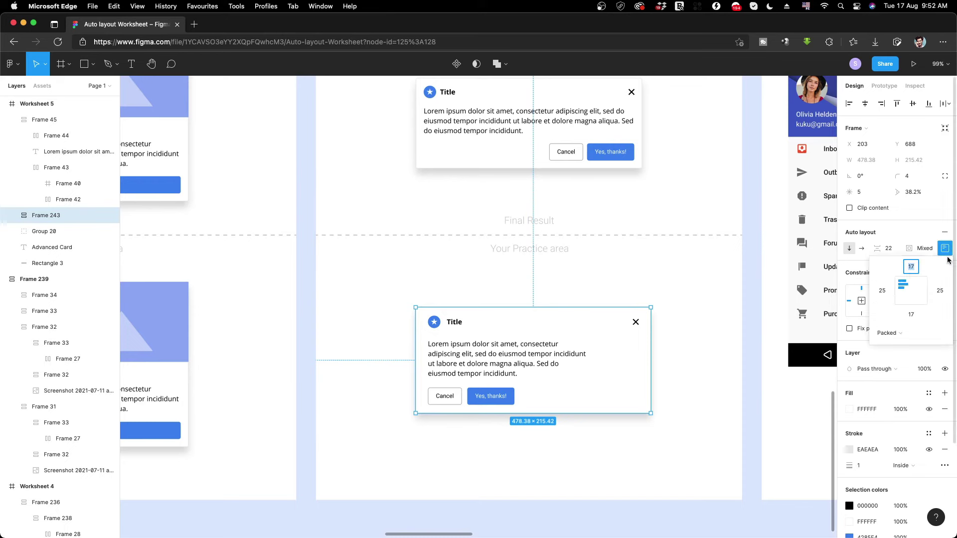
left_click(924, 288)
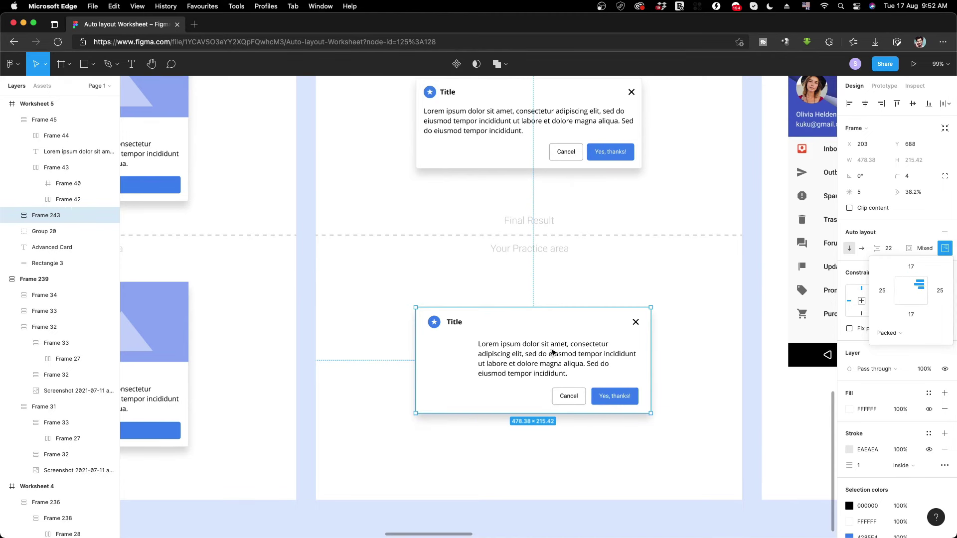
left_click(553, 353)
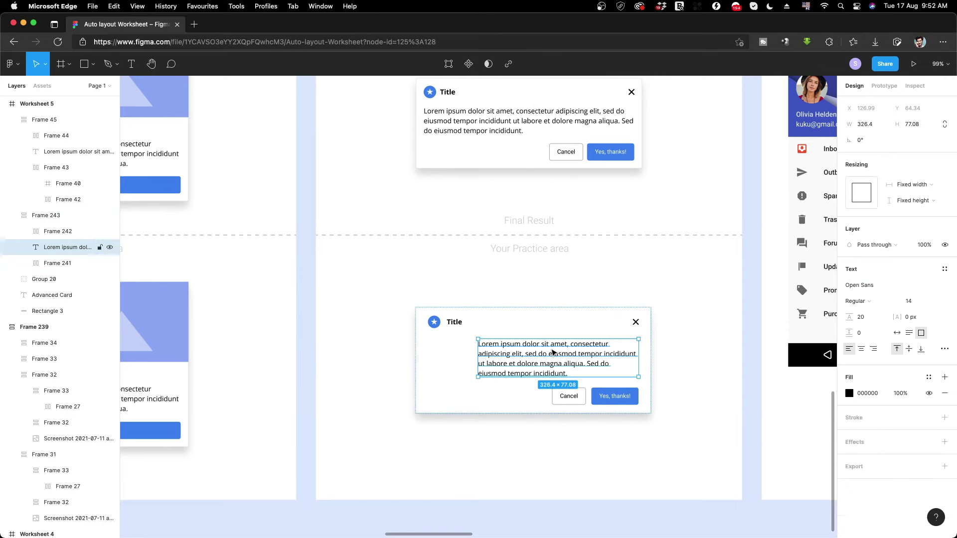
left_click(906, 186)
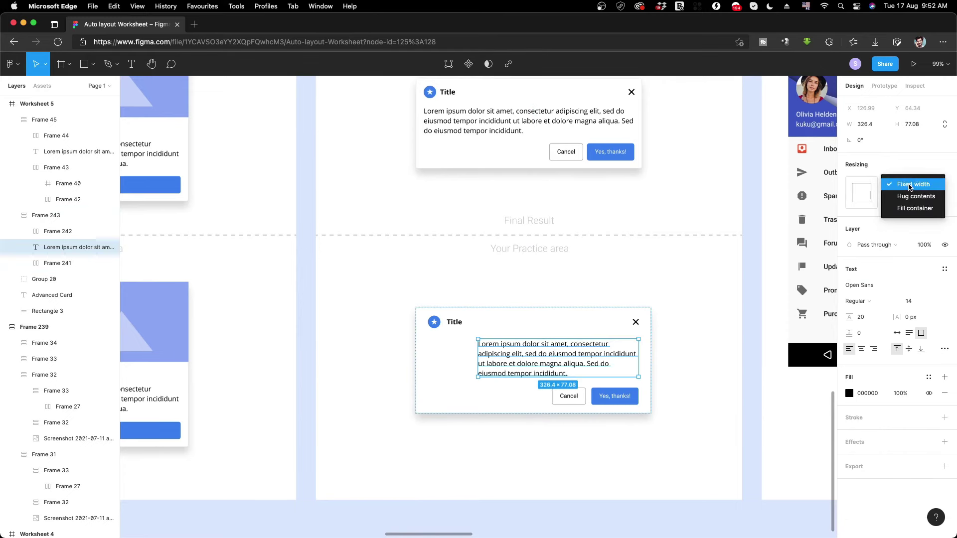
left_click(907, 208)
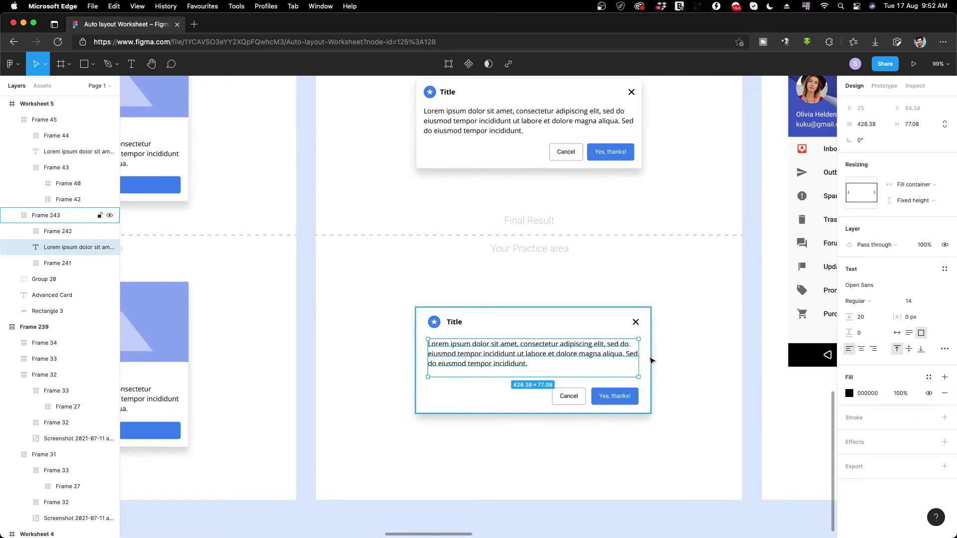
left_click(705, 342)
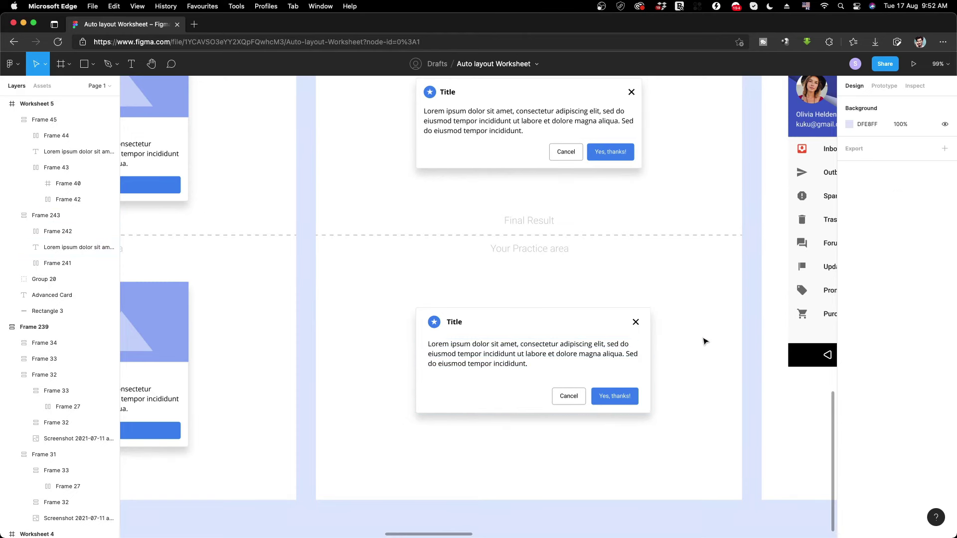
scroll(705, 341, "up", 1)
Test the dialog's reflow by narrowing it, then set the body text height to Hug contents.
left_click(650, 359)
mouse_move(639, 359)
left_mouse_down()
mouse_move(518, 362)
mouse_move(595, 369)
mouse_move(543, 375)
left_mouse_up()
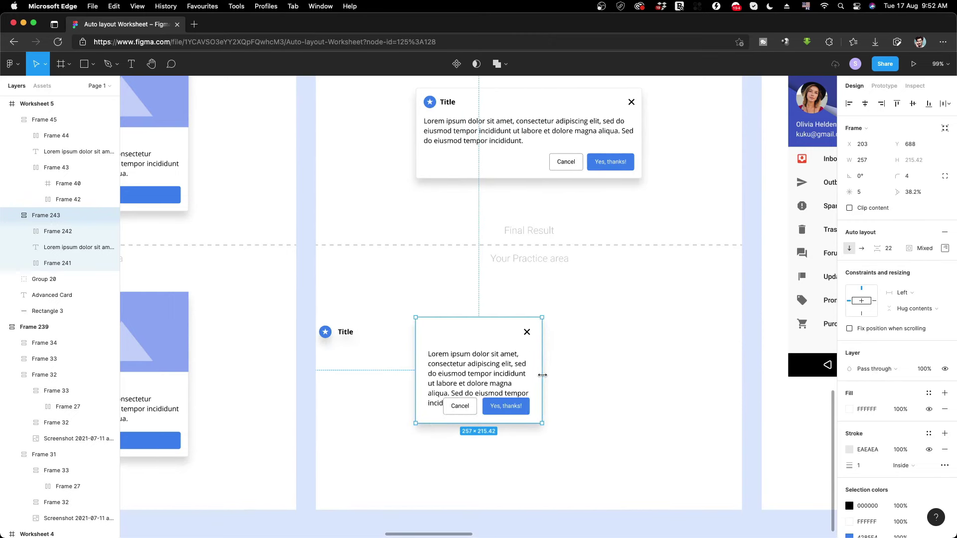
double_click(542, 375)
left_click(548, 371)
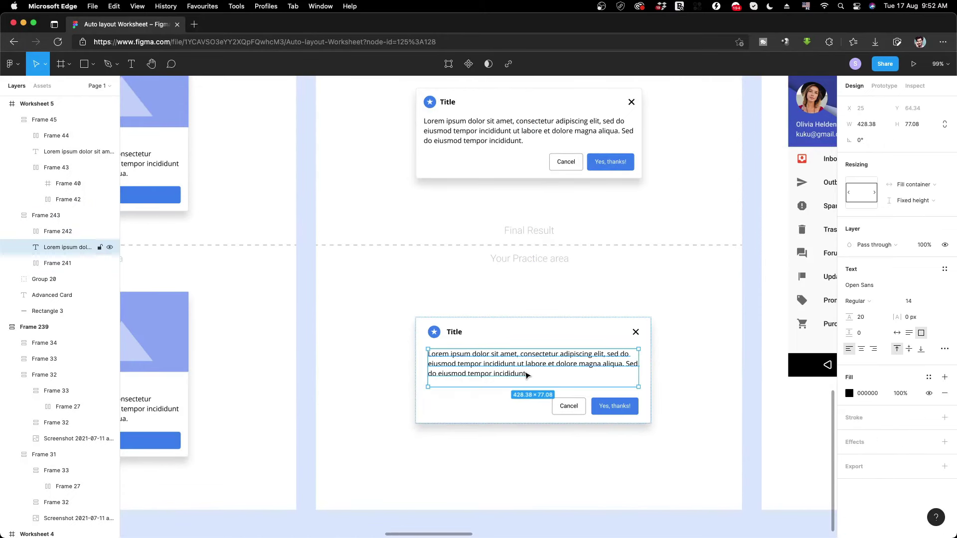
left_click(905, 201)
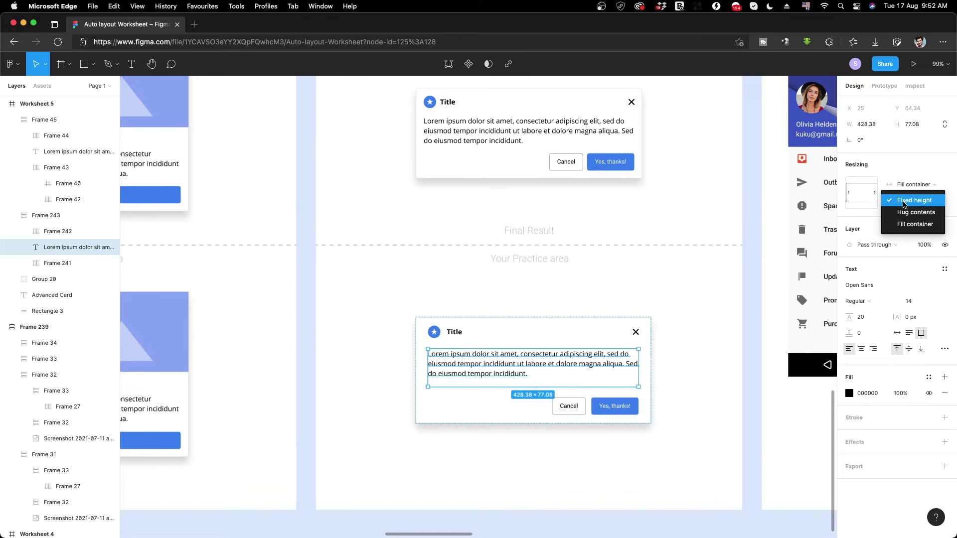
left_click(916, 212)
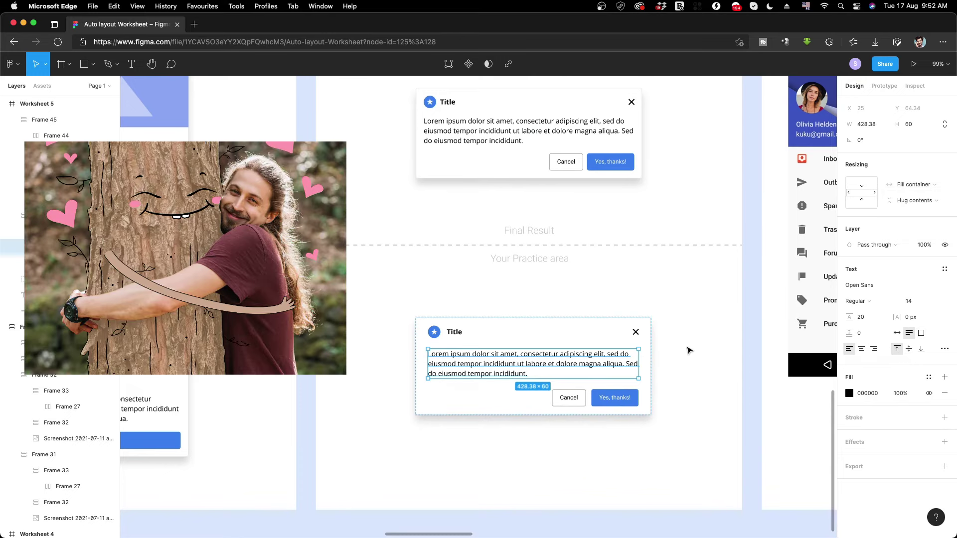
left_click(690, 351)
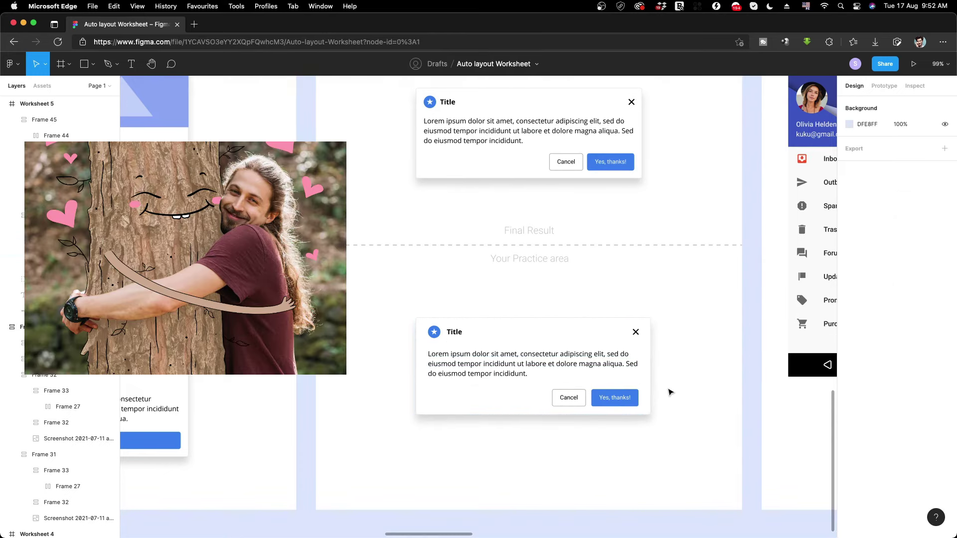
Undo the extra pasted copies so the body text is its original paragraph.
double_click(484, 376)
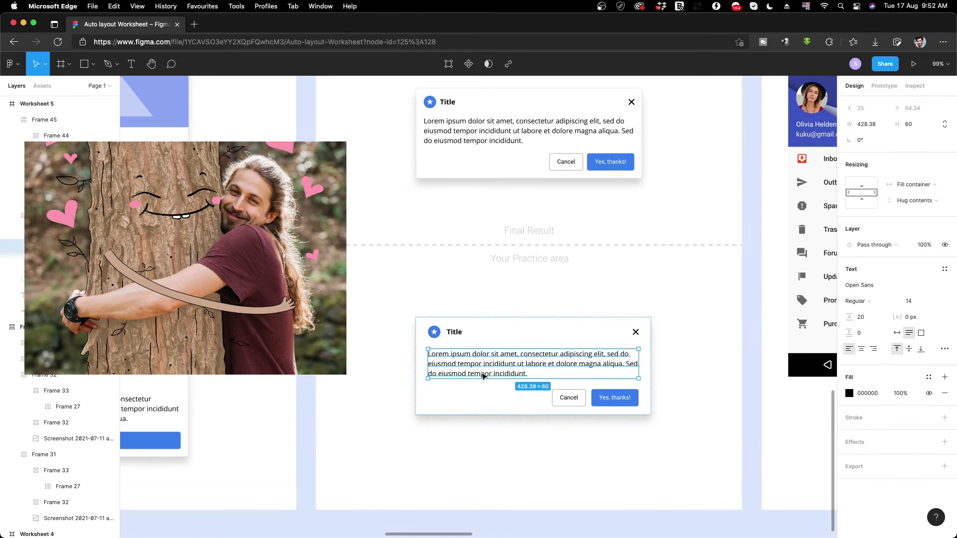
double_click(483, 376)
key("ctrl+c")
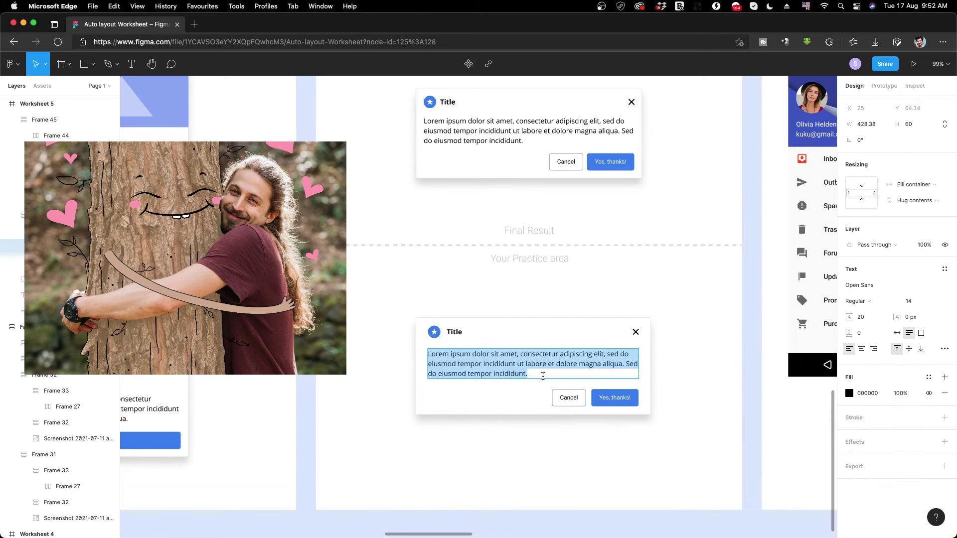
left_click(543, 376)
key("ctrl+v")
key("ctrl+v")
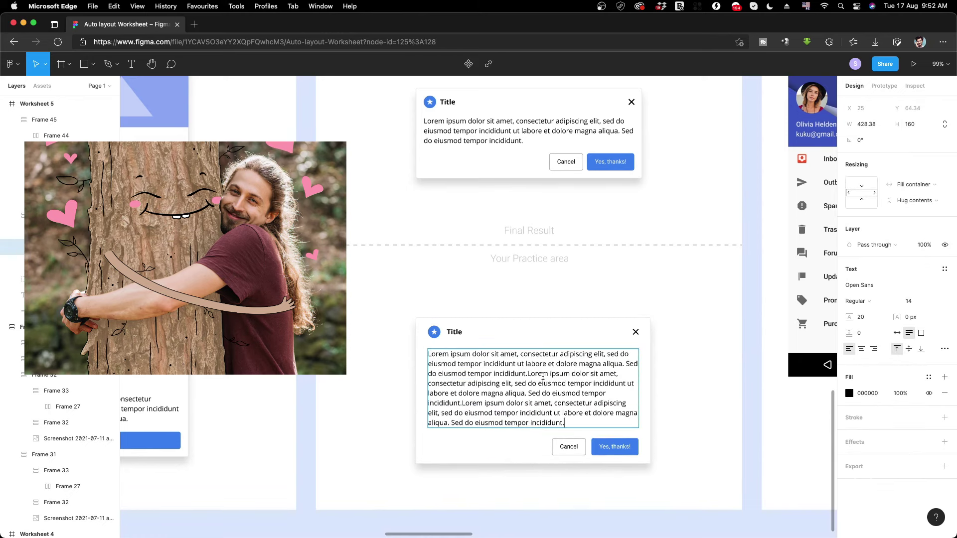
key("ctrl+z")
key("ctrl+z")
key("ctrl+a")
left_click(681, 392)
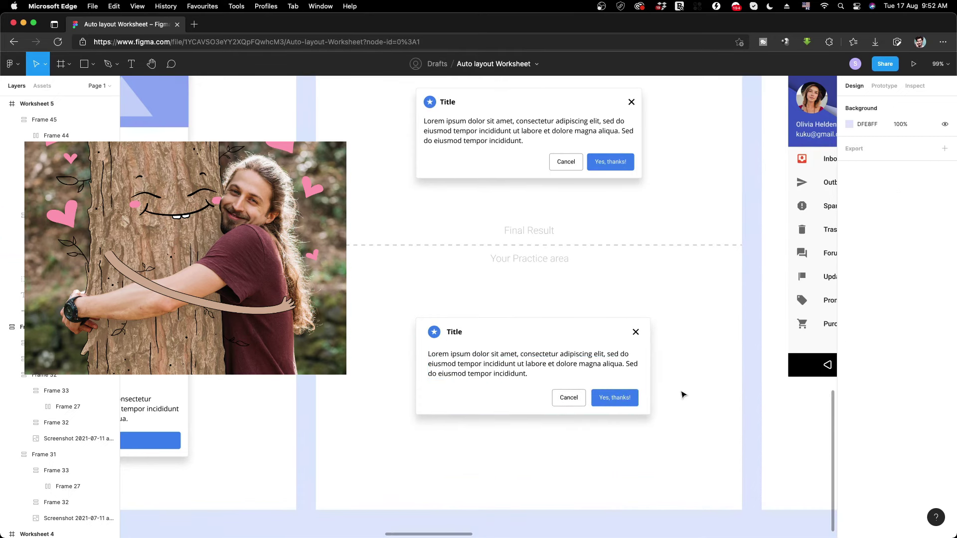
Make title row Frame 241 fill the dialog's width.
left_click(444, 338)
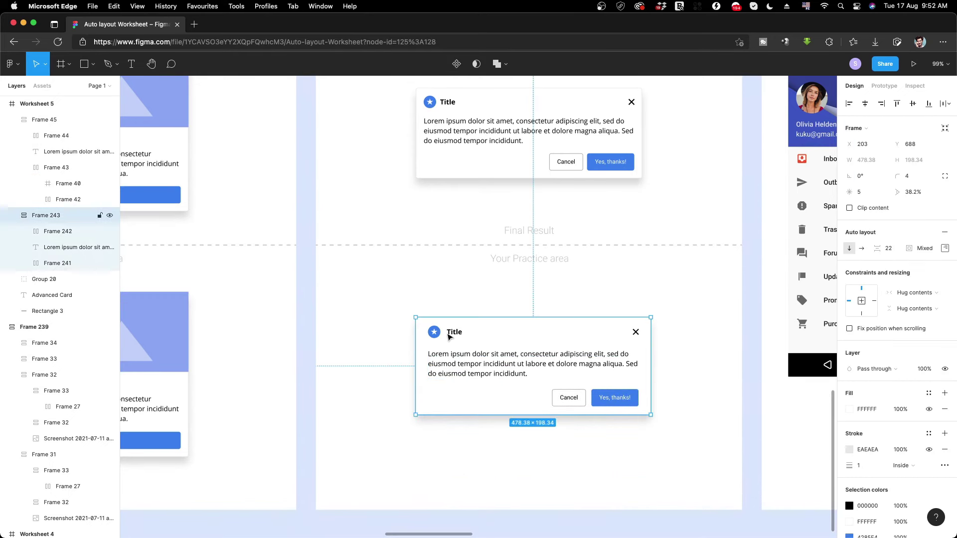
double_click(454, 336)
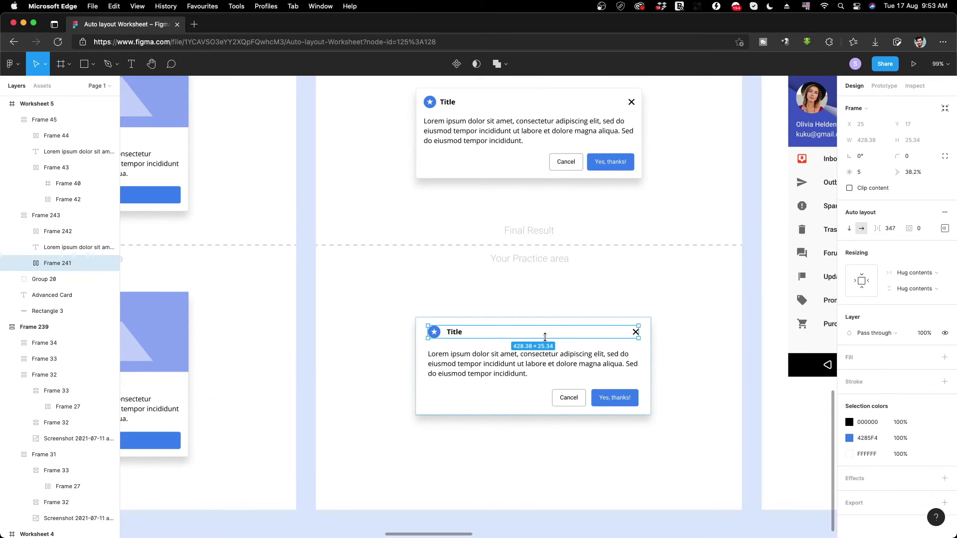
left_click(914, 273)
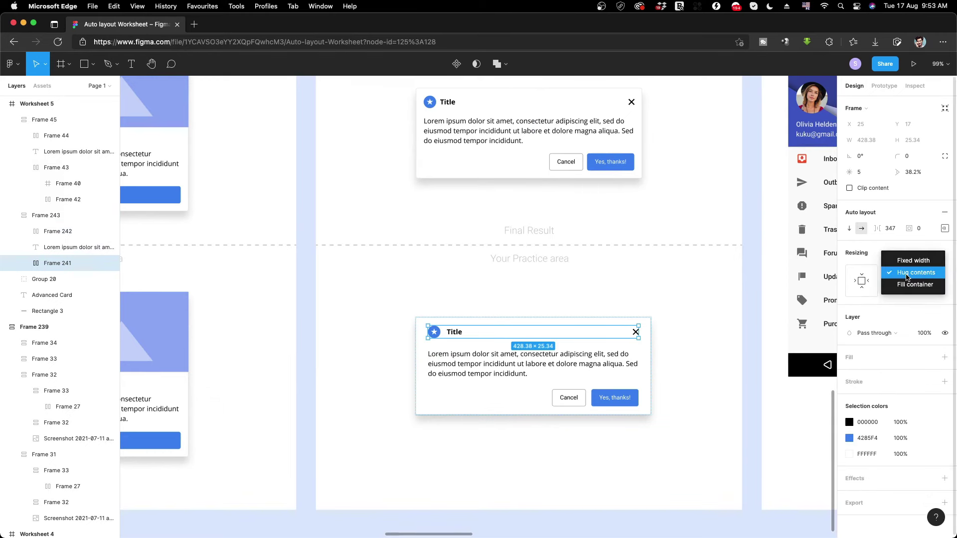
left_click(908, 289)
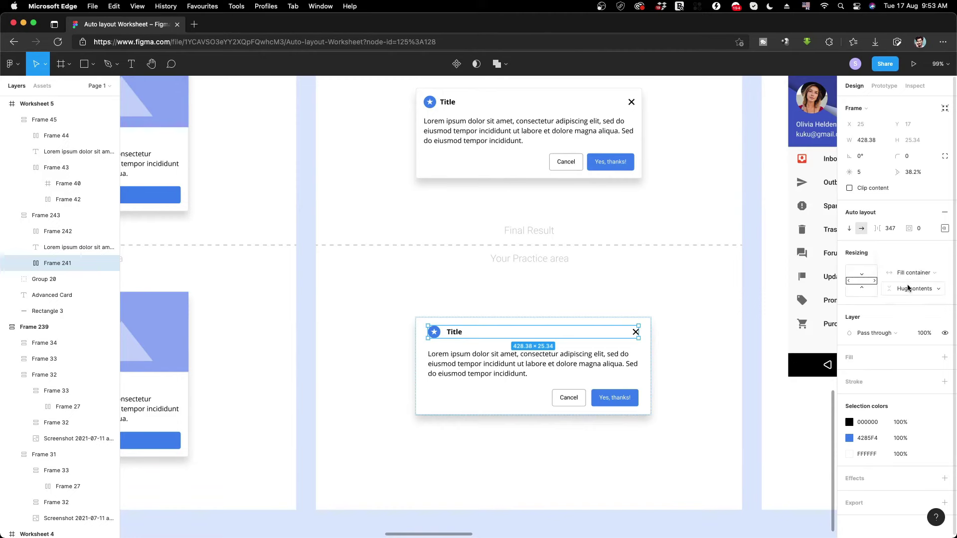
left_click(688, 371)
Narrow the dialog and inspect the title row, icon-and-Title group and body text.
left_click(647, 367)
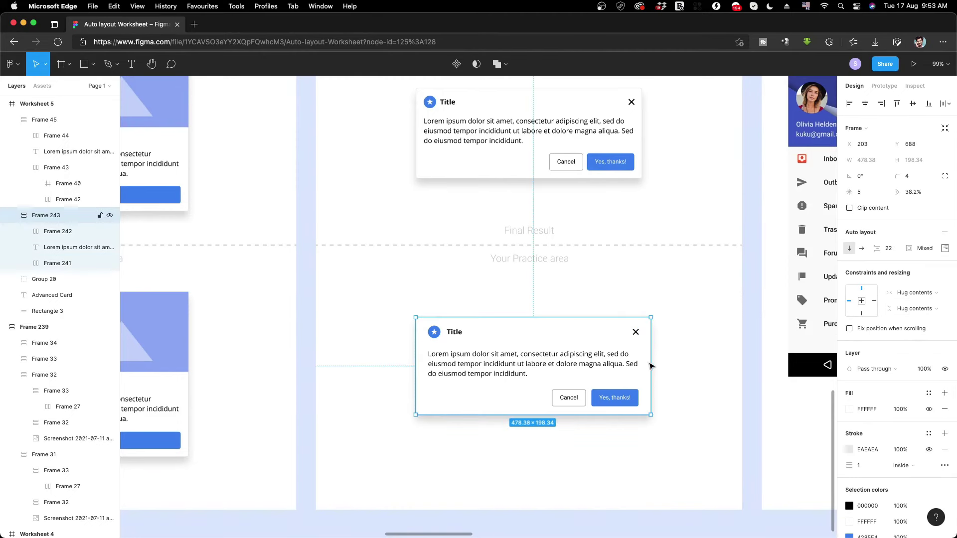
mouse_move(650, 367)
left_mouse_down()
mouse_move(554, 360)
mouse_move(650, 360)
left_mouse_up()
left_click(635, 333)
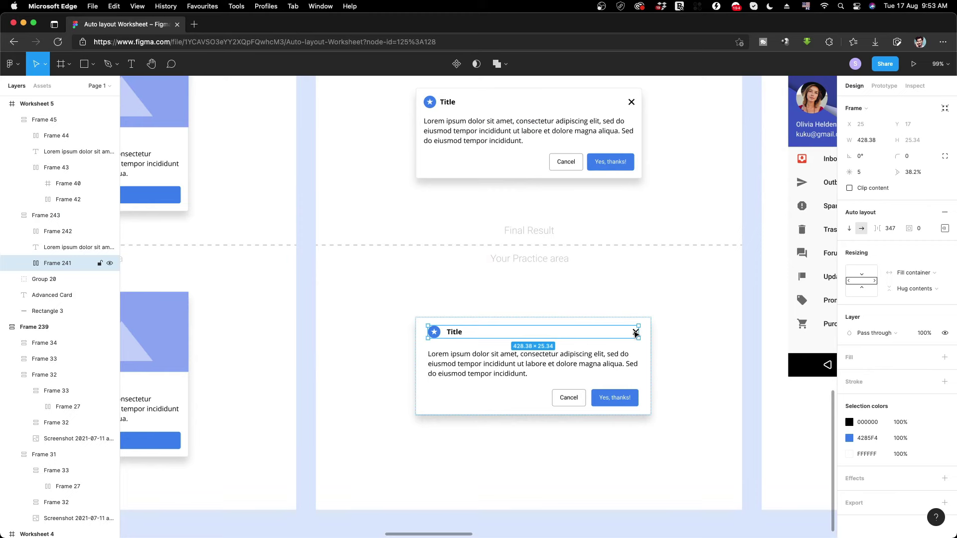
left_click(449, 336)
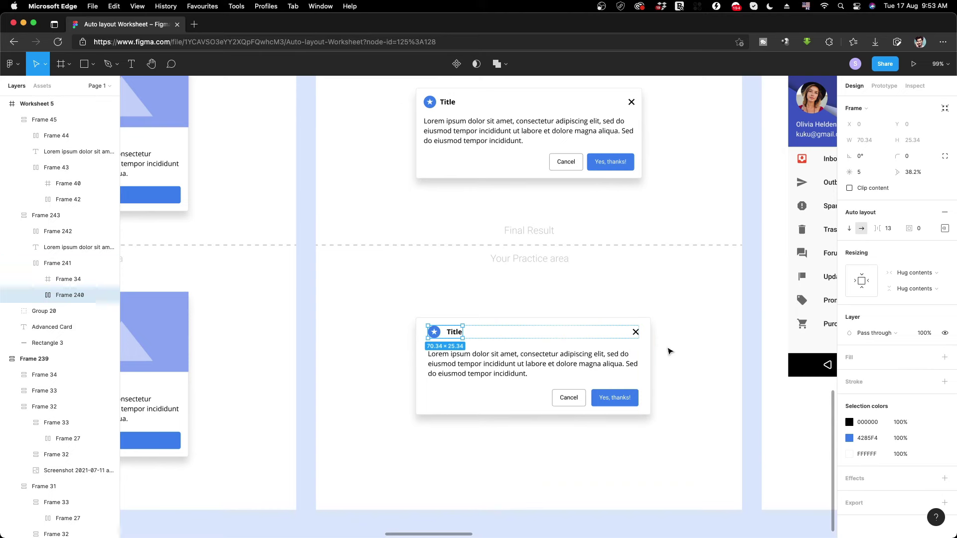
left_click(458, 355)
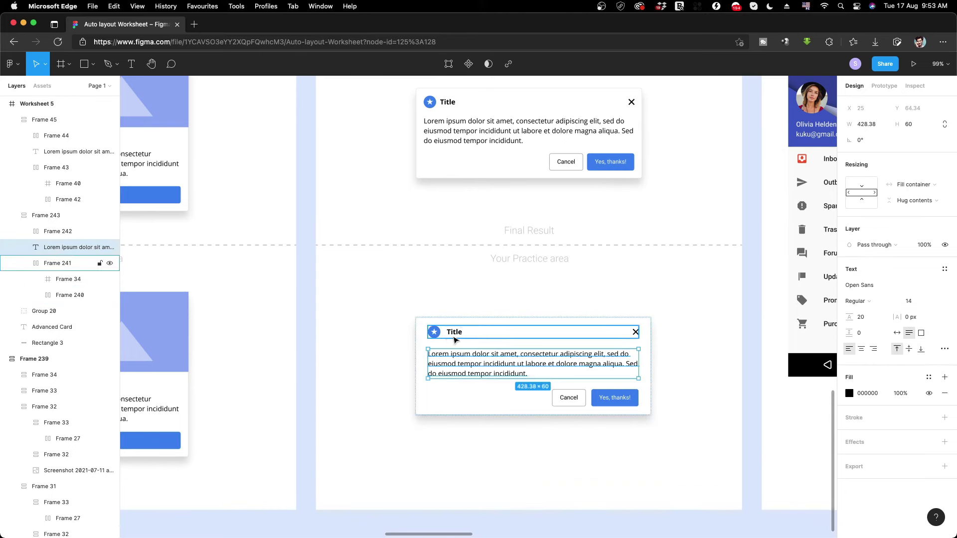
left_click(452, 336)
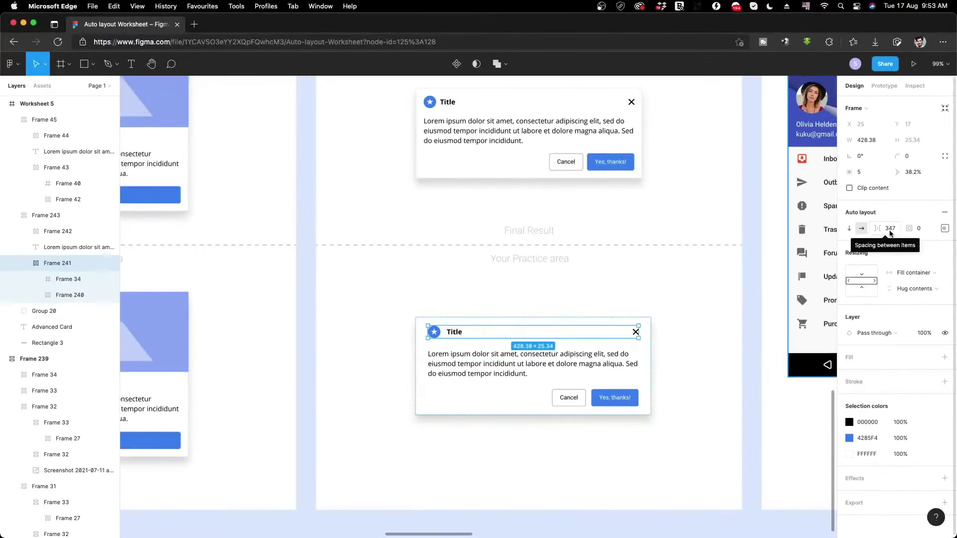
Try Auto spacing on the title row and retest the dialog's width.
left_click(890, 229)
type("auto")
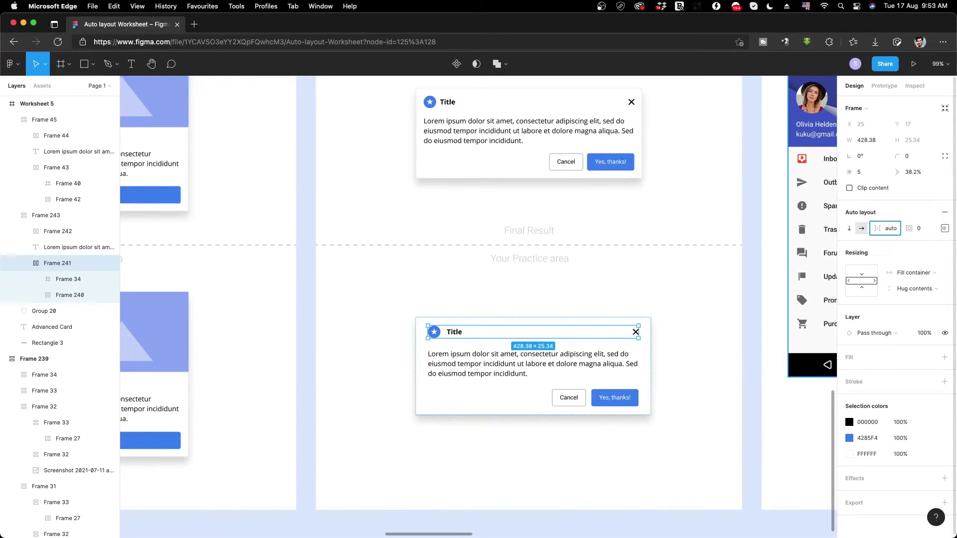
key("Return")
left_click(582, 352)
left_click(689, 336)
left_click(636, 334)
mouse_move(650, 358)
left_mouse_down()
mouse_move(513, 359)
mouse_move(651, 358)
left_mouse_up()
left_click(635, 331)
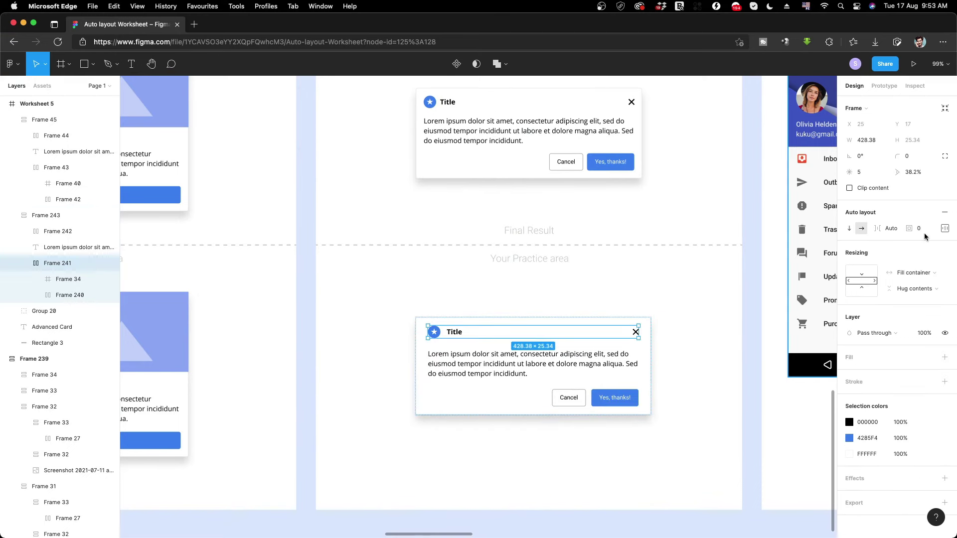
Set the title row's spacing mode to Space between, pinning the close icon right.
left_click(945, 230)
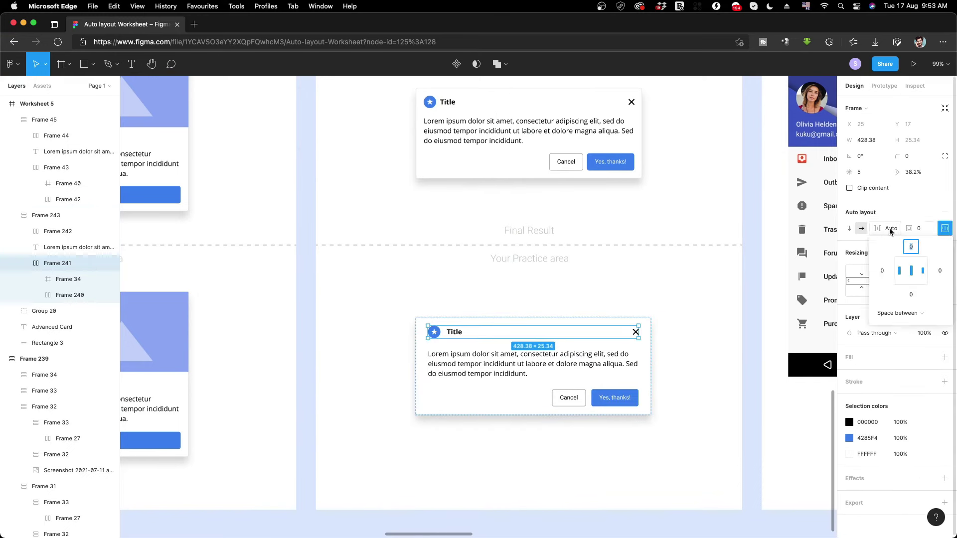
left_click(891, 317)
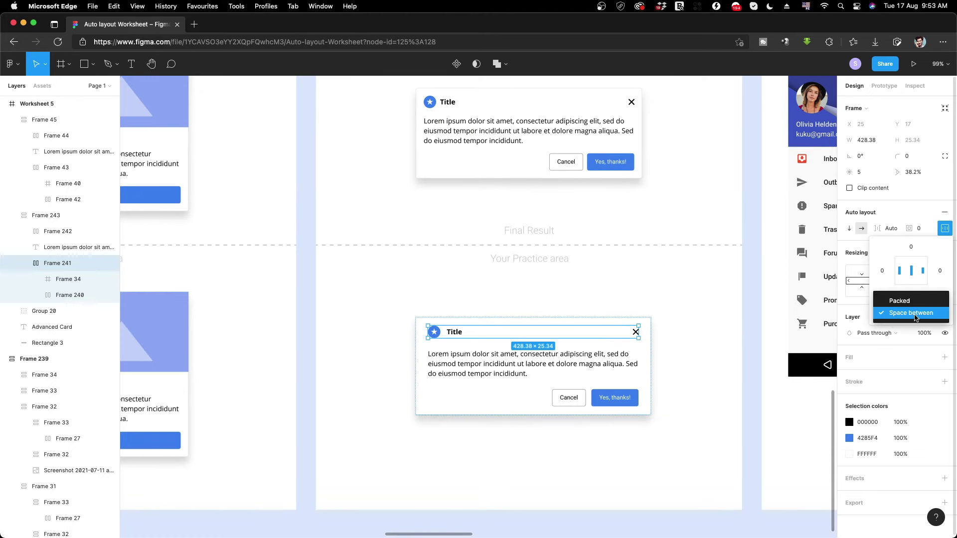
left_click(903, 204)
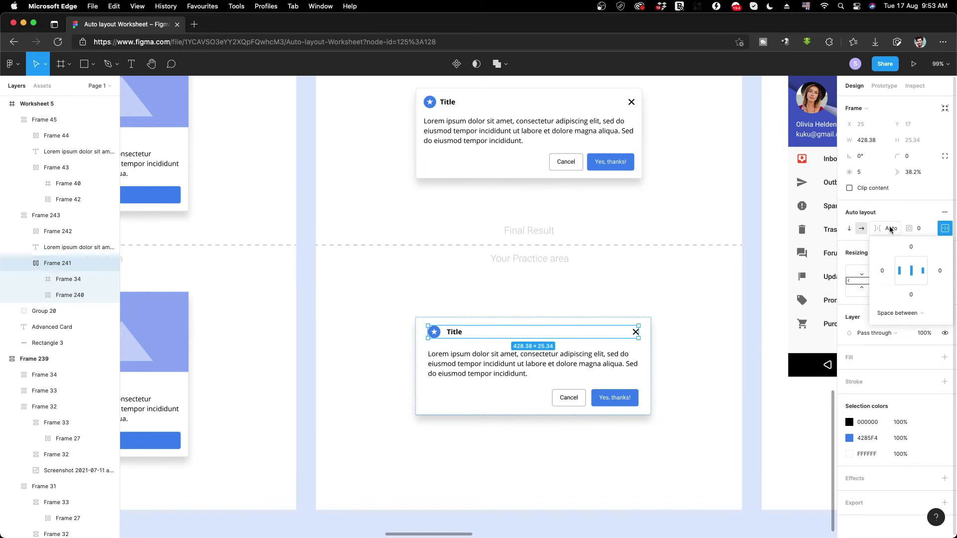
left_click(903, 210)
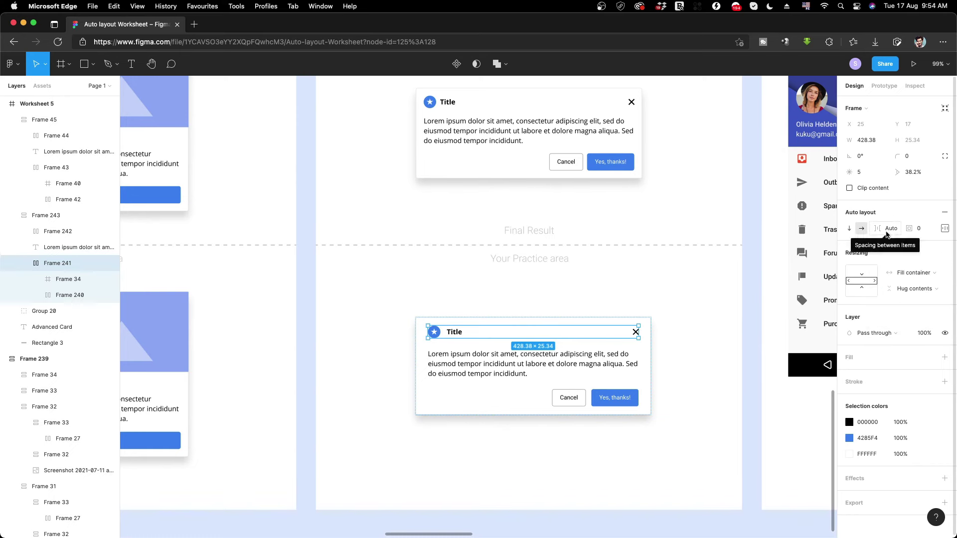
left_click(889, 230)
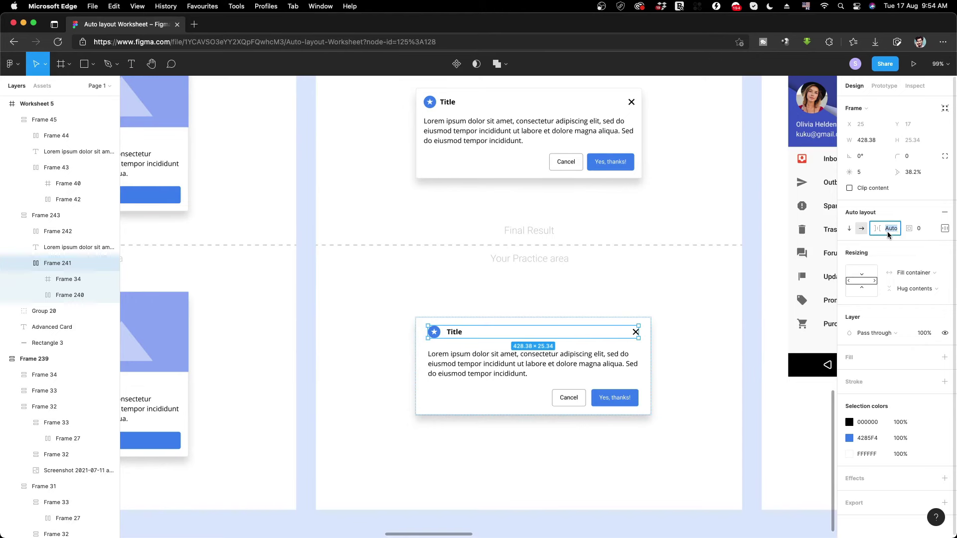
type("345")
key("Return")
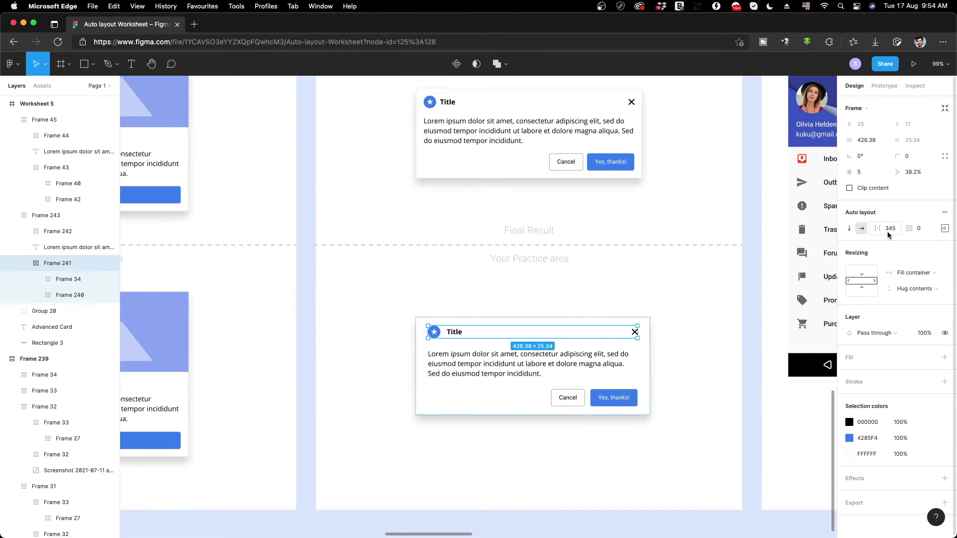
left_click(945, 231)
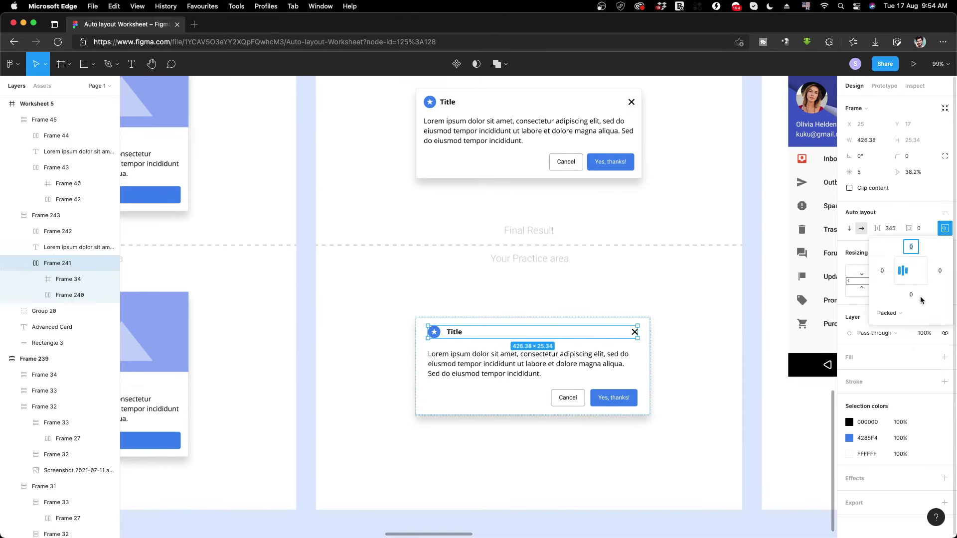
left_click(888, 317)
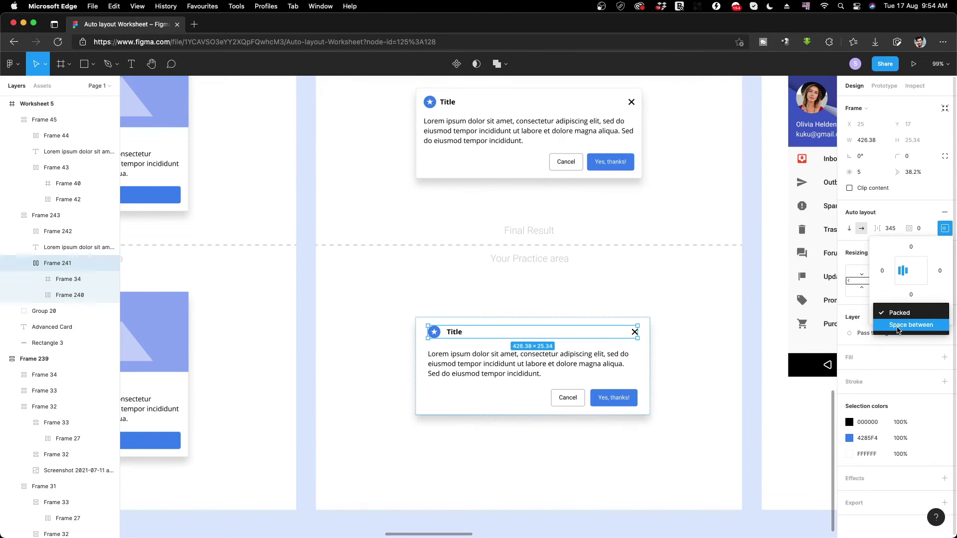
left_click(898, 325)
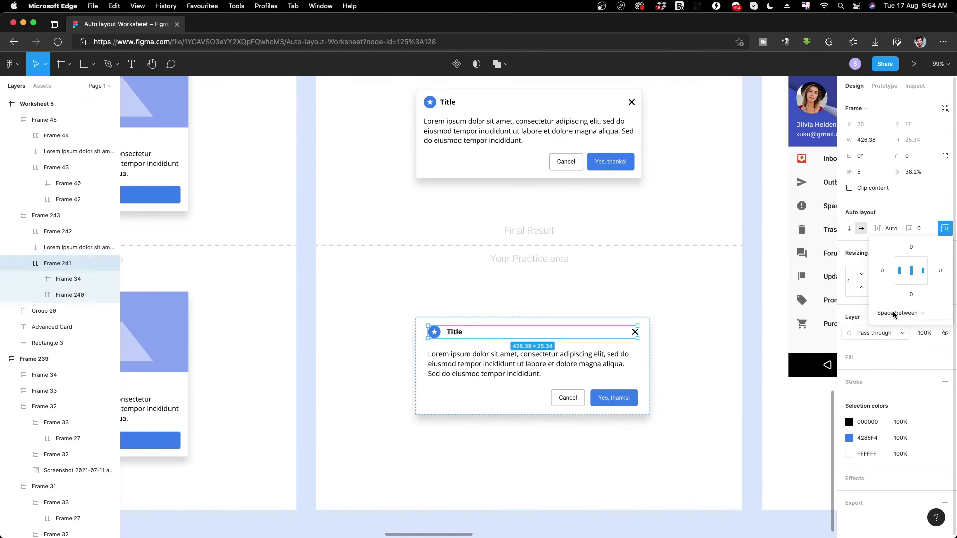
left_click(891, 209)
left_click(644, 371)
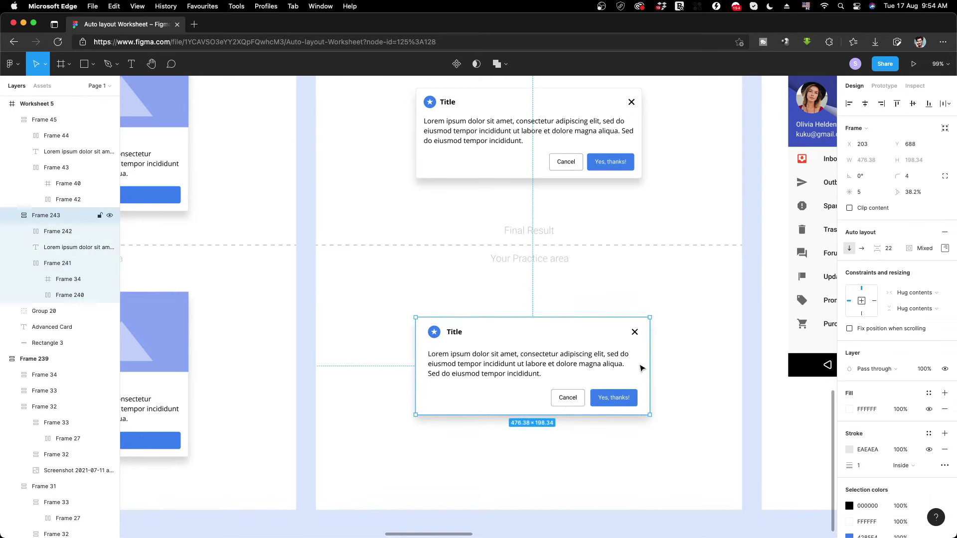
mouse_move(648, 365)
left_mouse_down()
mouse_move(664, 371)
mouse_move(582, 376)
left_mouse_up()
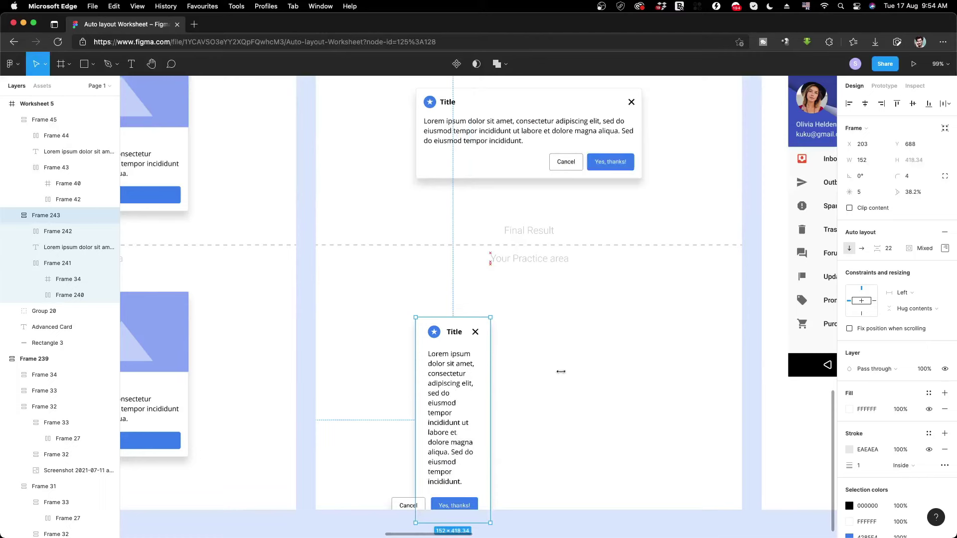
left_click_drag(582, 376, 581, 374)
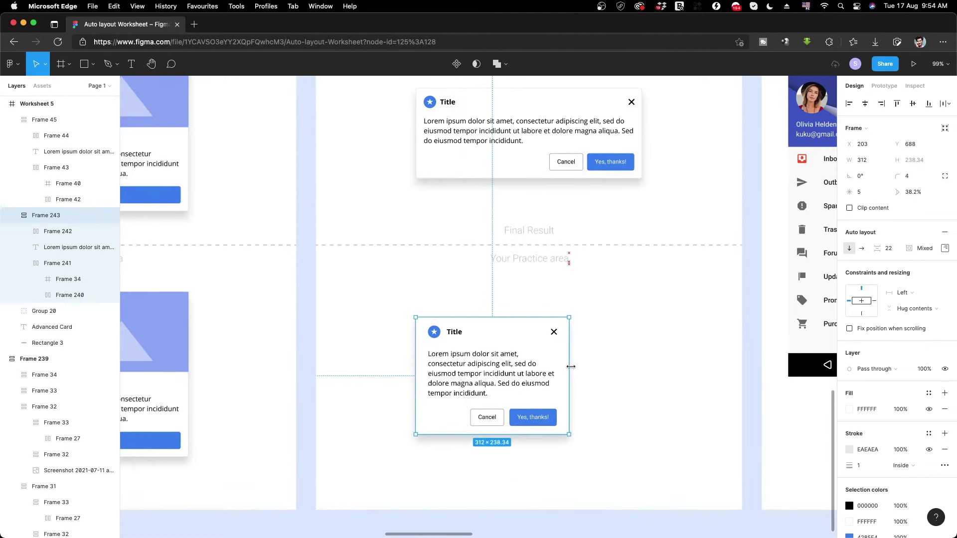
double_click(579, 373)
left_click(627, 145)
left_click_drag(642, 143, 638, 143)
mouse_move(571, 126)
left_mouse_down()
mouse_move(554, 137)
mouse_move(604, 145)
left_mouse_up()
key("ctrl+z")
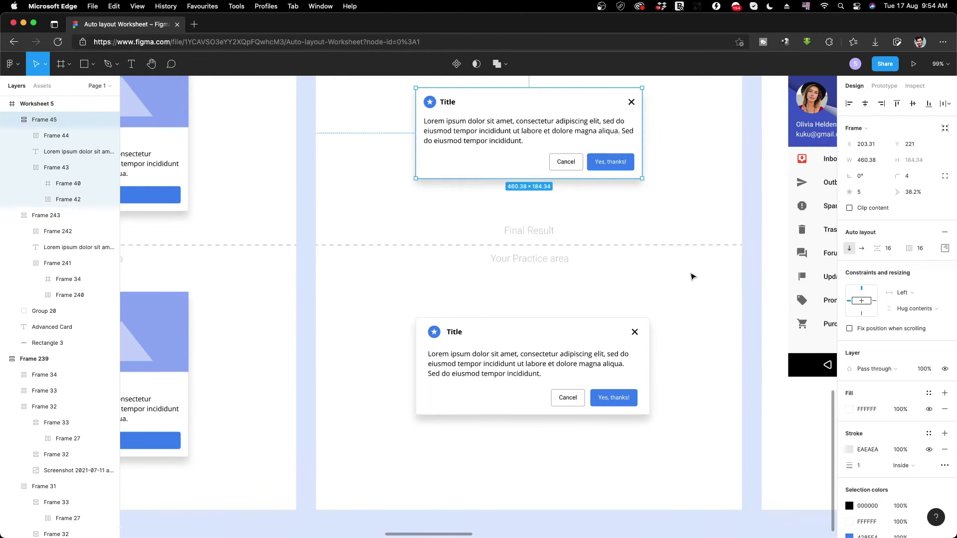
key("Escape")
mouse_move(669, 265)
left_mouse_down()
mouse_move(665, 329)
mouse_move(526, 325)
left_mouse_up()
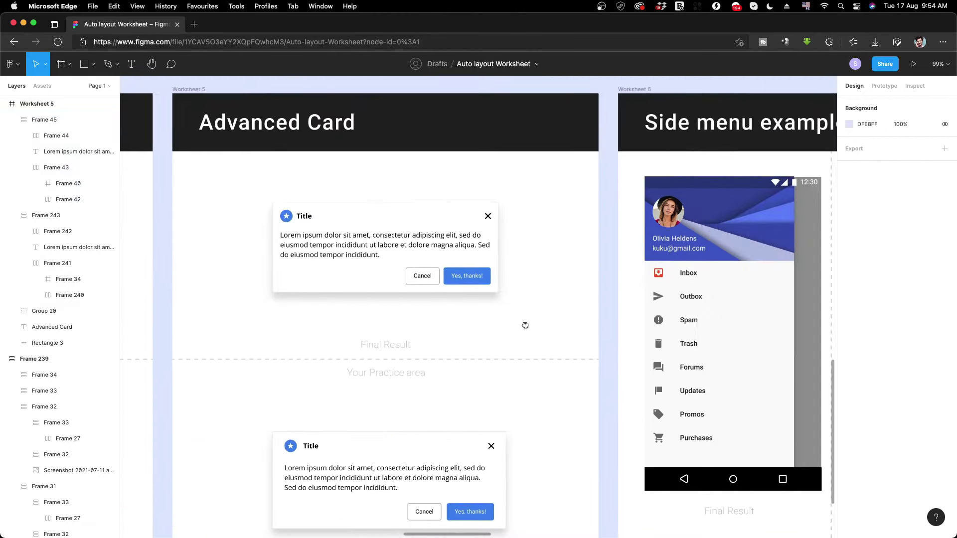
Drill into the finished side menu's list to select the Outbox row.
scroll(448, 319, "right", 5)
scroll(399, 332, "right", 3)
scroll(373, 334, "down", 1)
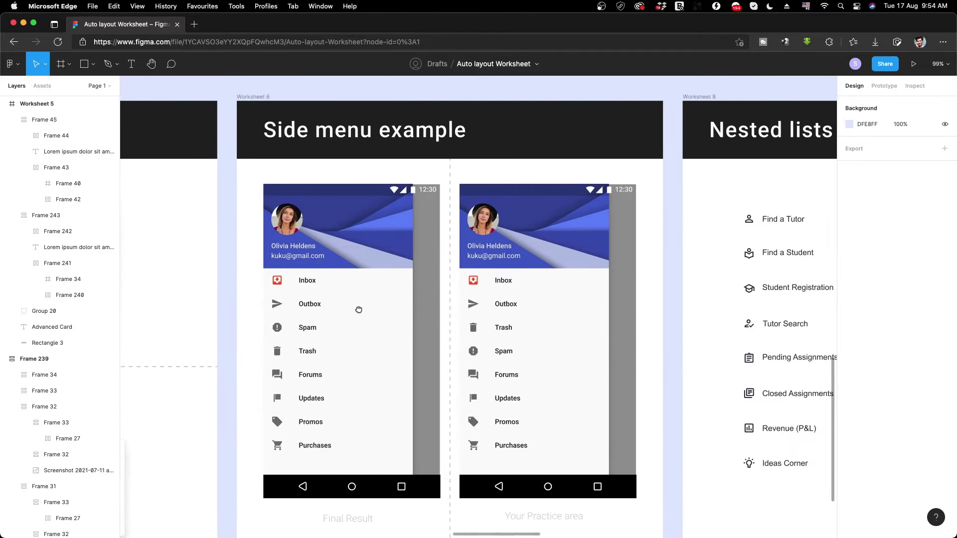
scroll(367, 324, "down", 1)
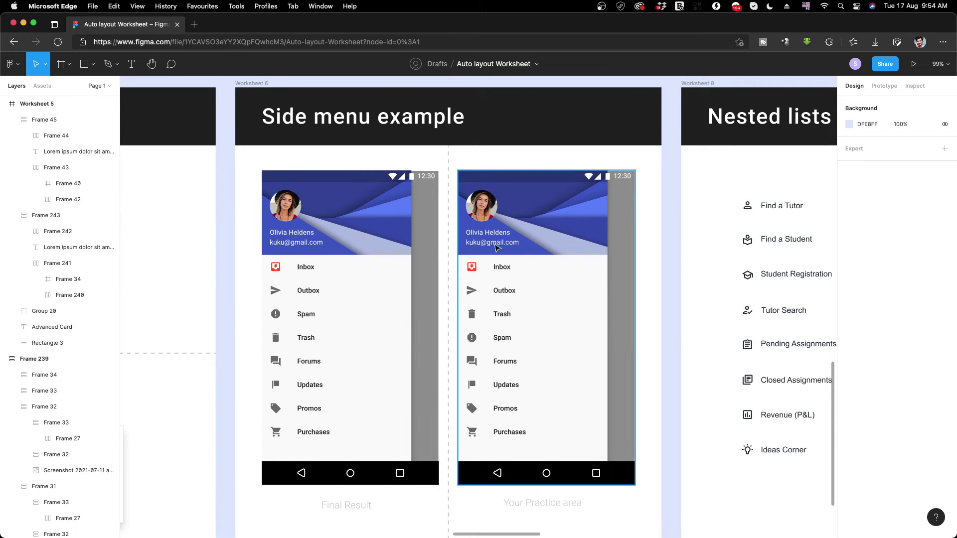
left_click(306, 294)
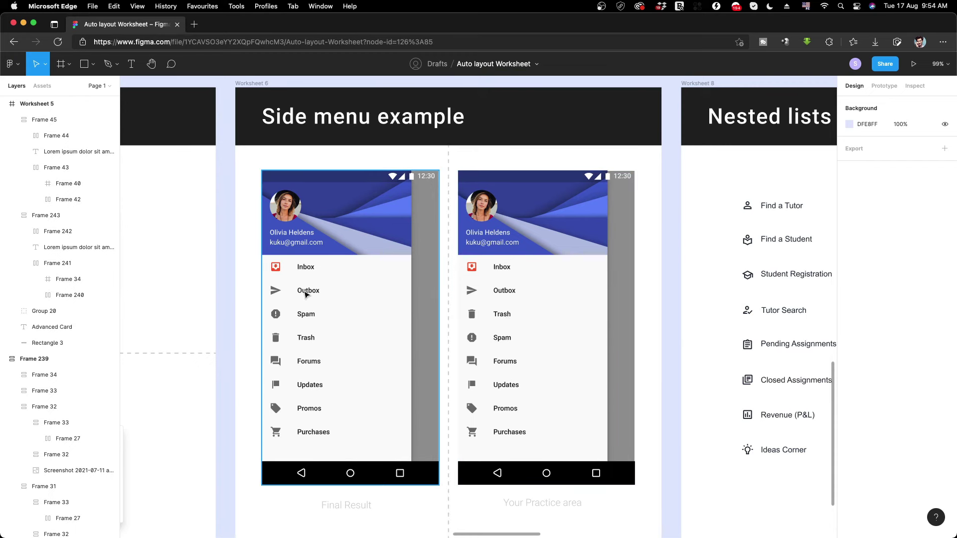
double_click(306, 294)
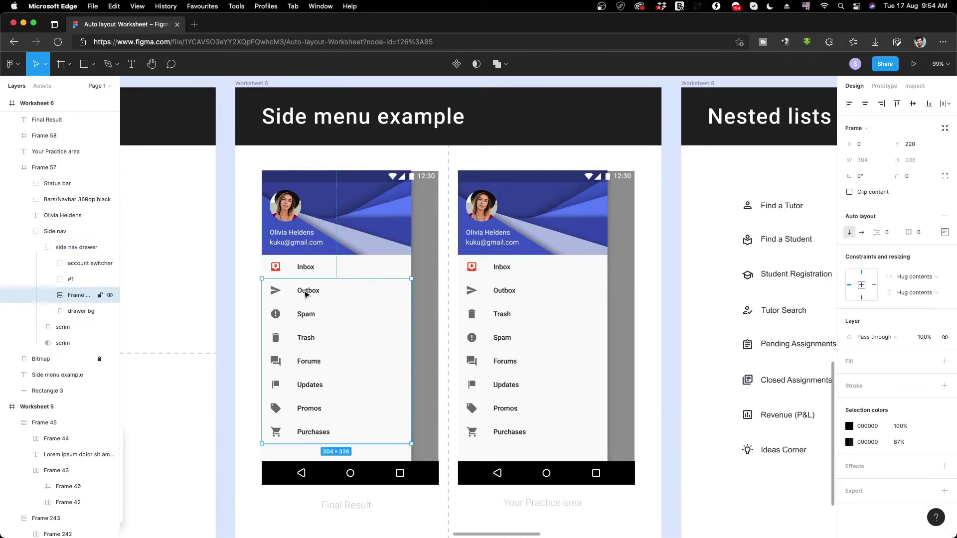
double_click(306, 295)
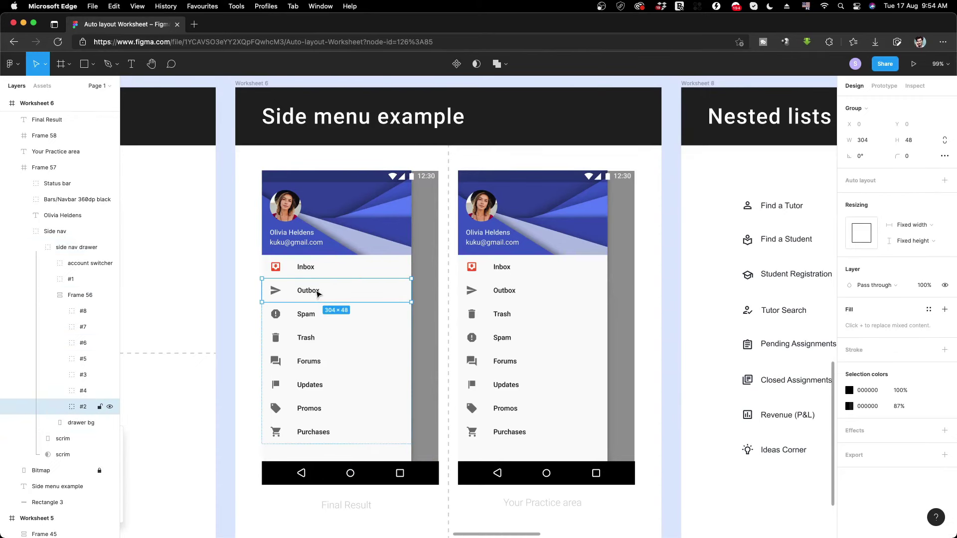
Reorder Outbox by dragging and arrow keys so it sits between Forums and Updates.
left_click_drag(317, 292, 293, 331)
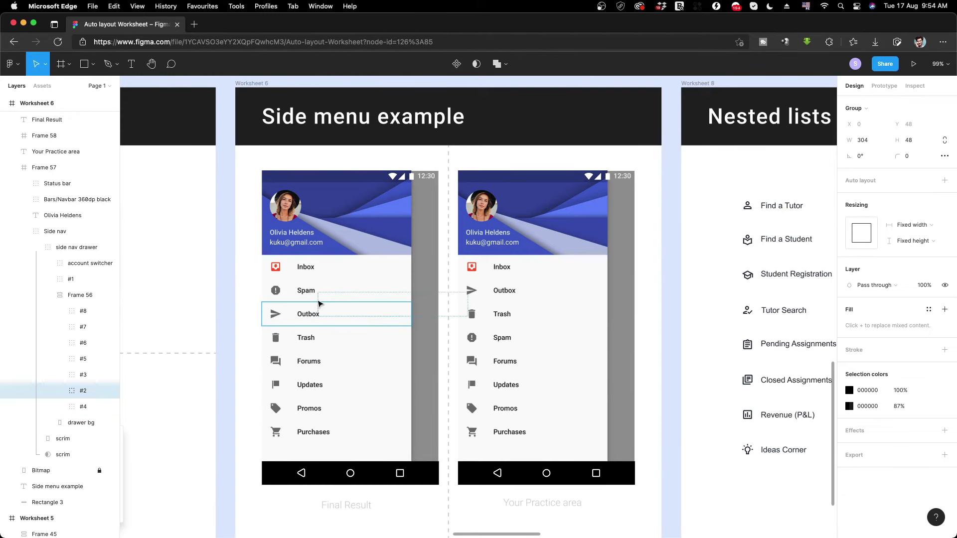
mouse_move(294, 331)
left_mouse_down()
mouse_move(347, 318)
mouse_move(291, 396)
left_mouse_up()
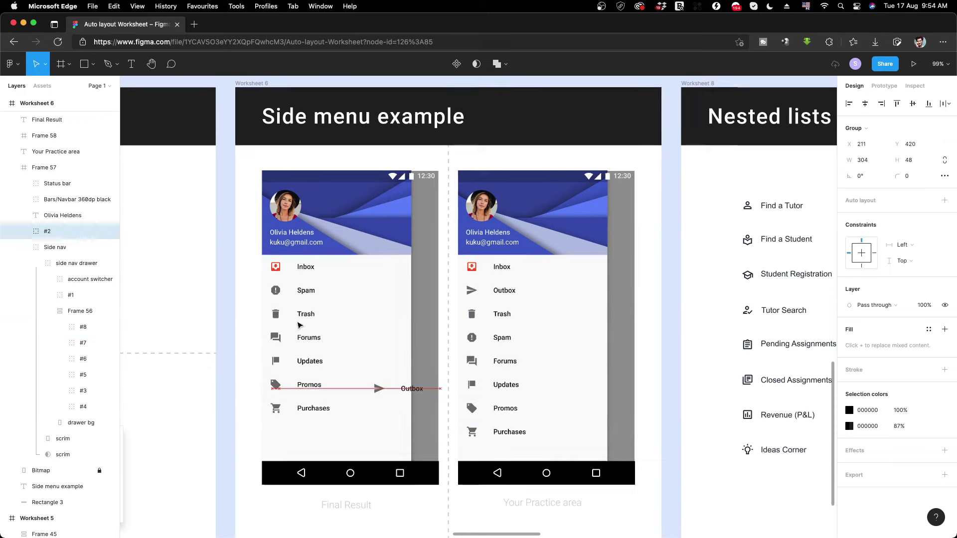
left_click_drag(291, 397, 342, 389)
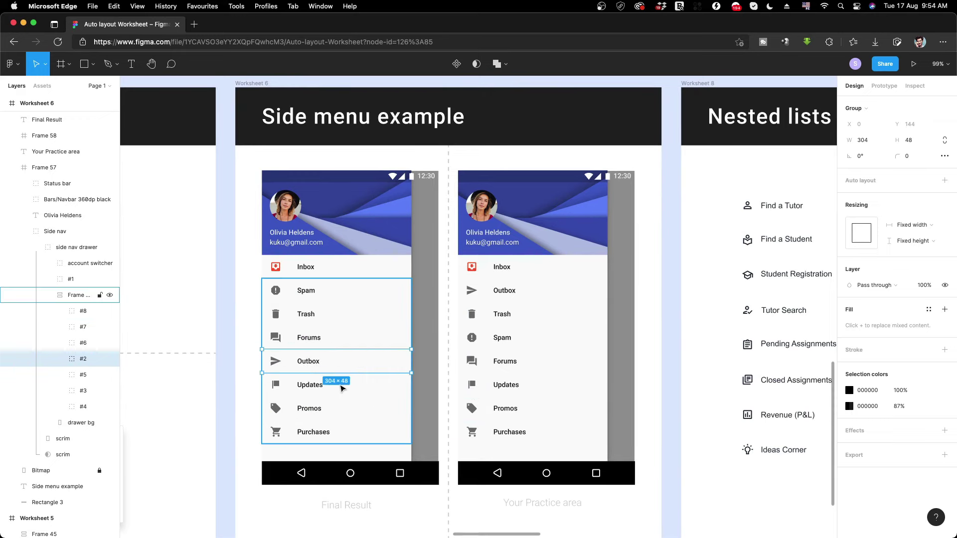
key("Up")
key("Up")
key("Down")
key("Down")
key("Down")
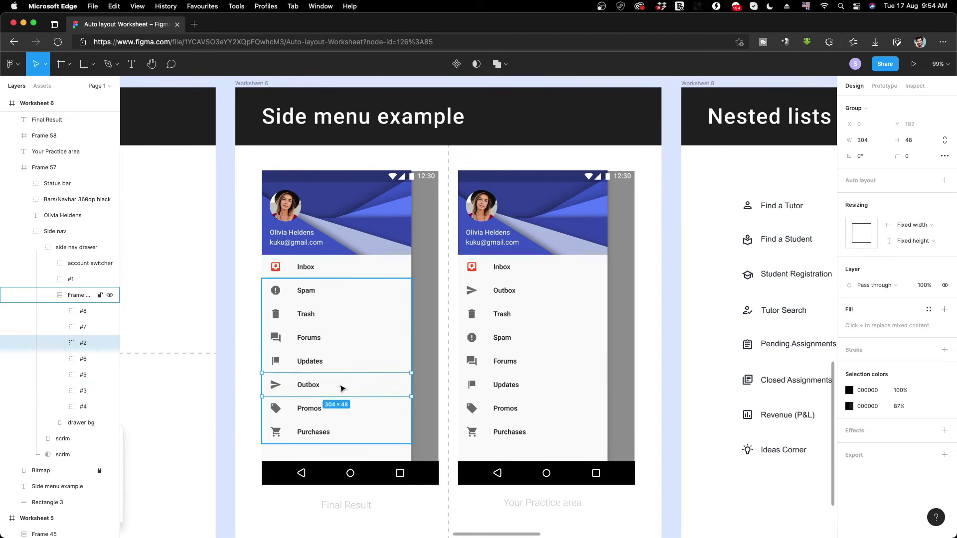
key("Up")
key("Up")
key("Down")
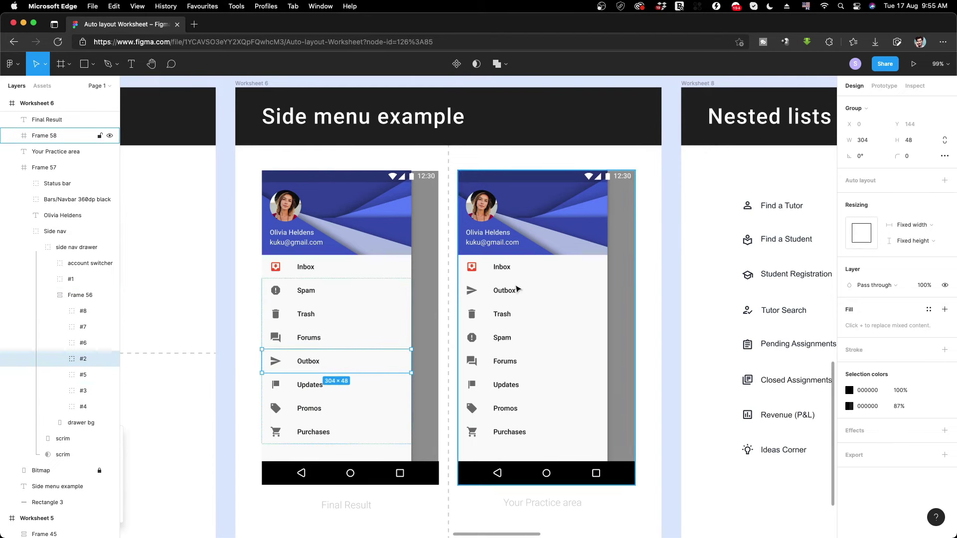
left_click(511, 293)
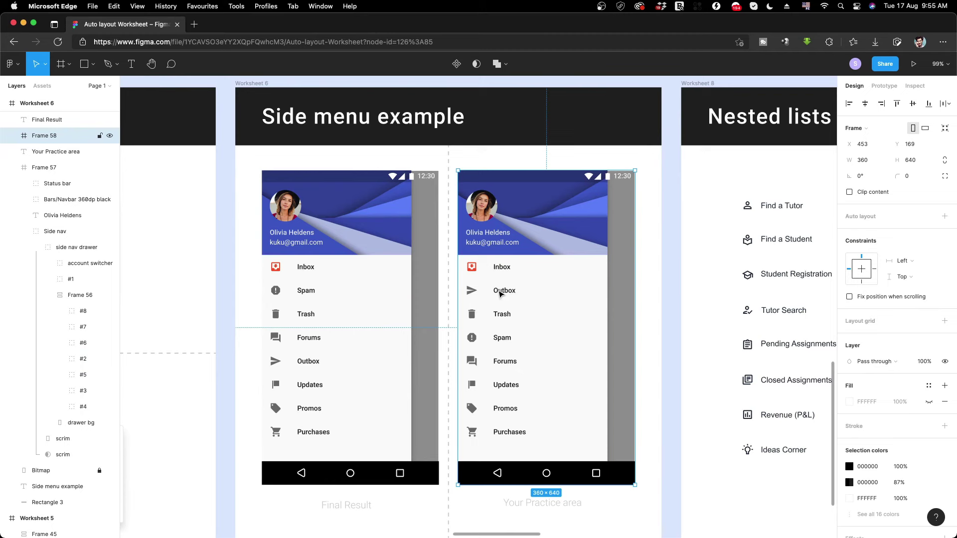
Drill into the practice side menu drawer and inspect its Outbox, Trash, Spam, Forums and Updates rows.
double_click(500, 294)
double_click(500, 295)
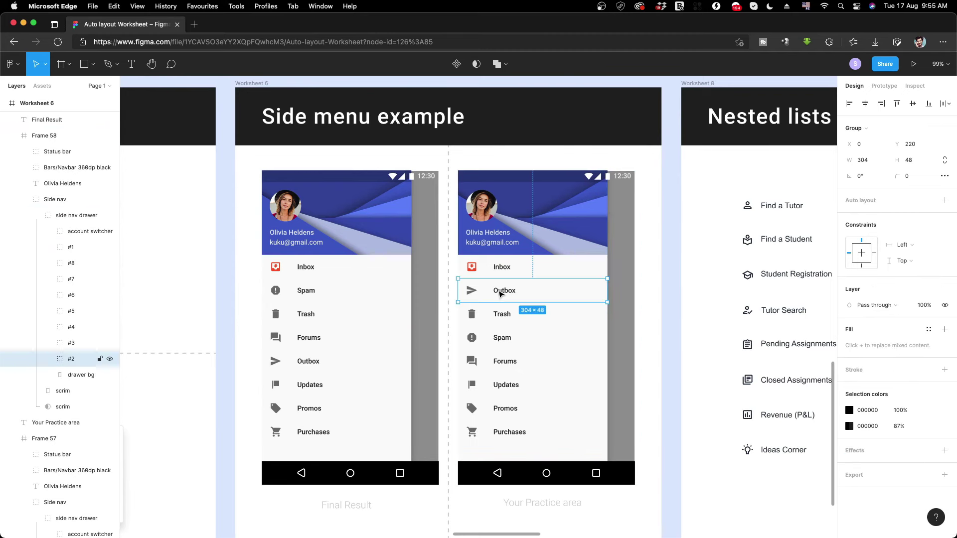
left_click(503, 317)
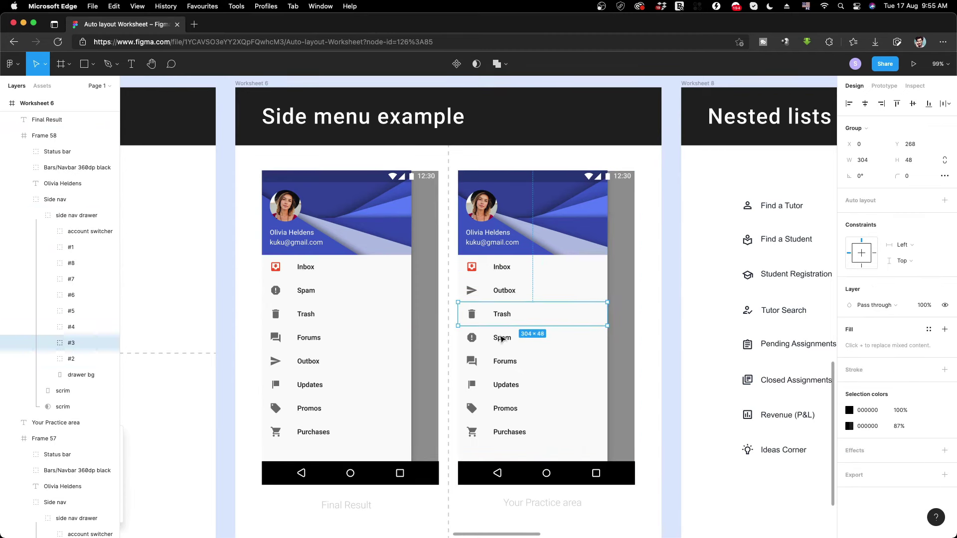
left_click(502, 339)
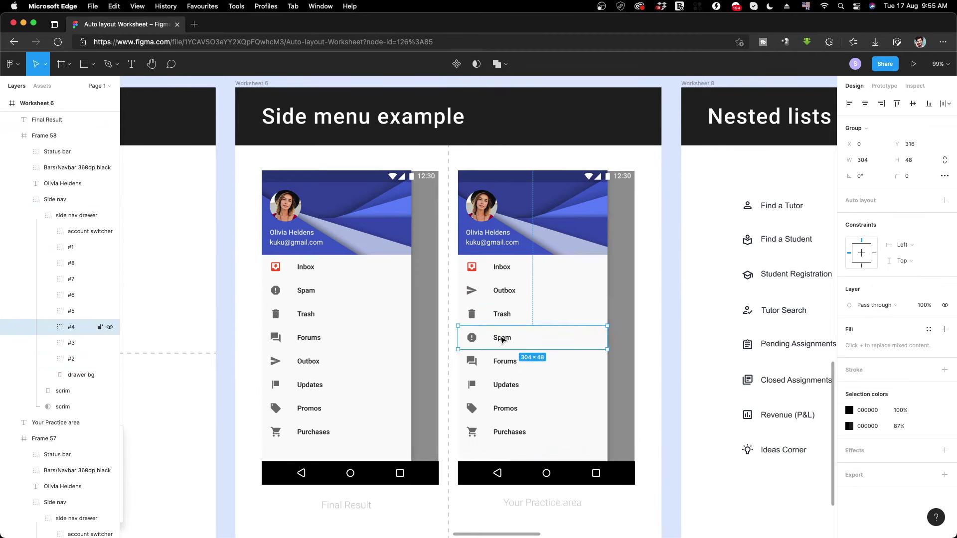
left_click(505, 363)
left_click(504, 384)
left_click(502, 280)
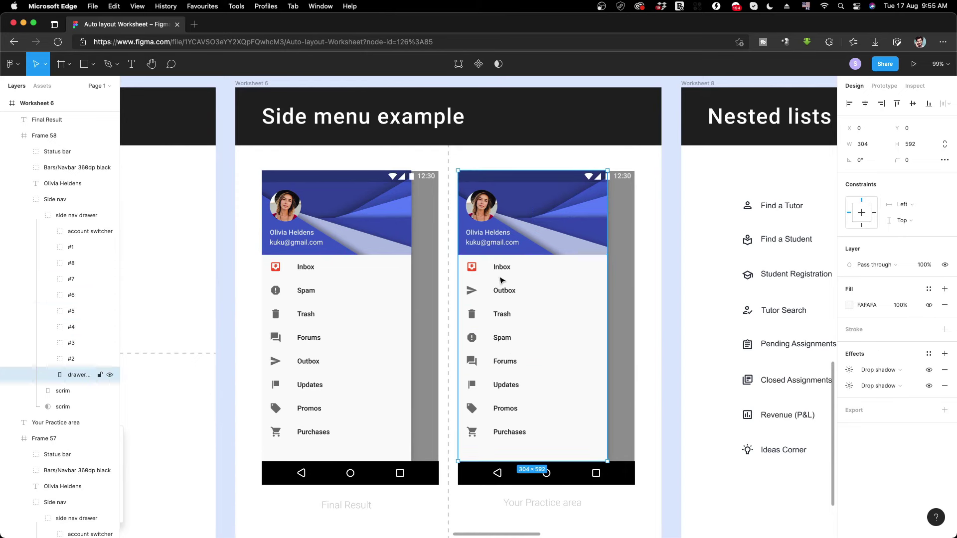
Wrap the eight menu rows, Inbox through Purchases, in an auto layout frame.
left_click(502, 272)
left_click(504, 290, "shift")
left_click(501, 313, "shift")
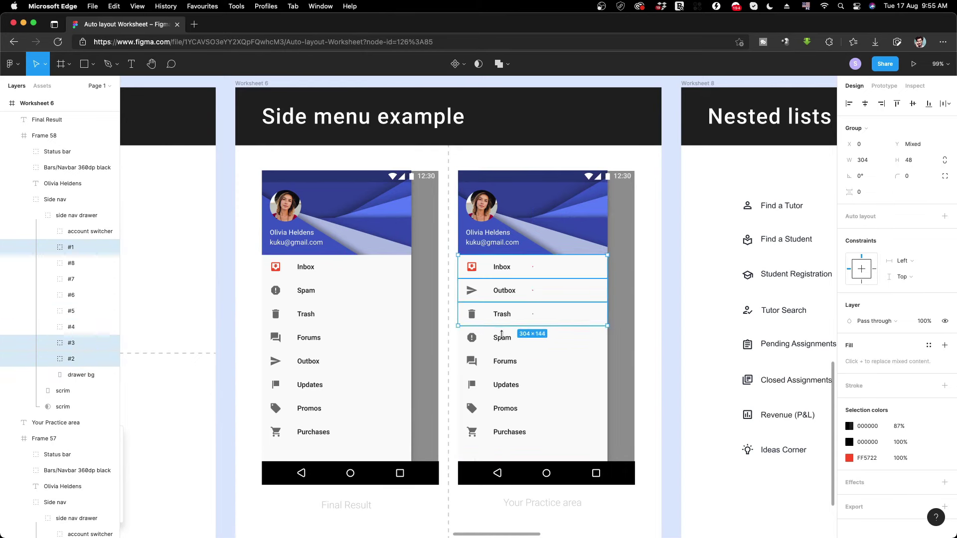
left_click(501, 337, "shift")
left_click(503, 361, "shift")
left_click(503, 385, "shift")
left_click(503, 410, "shift")
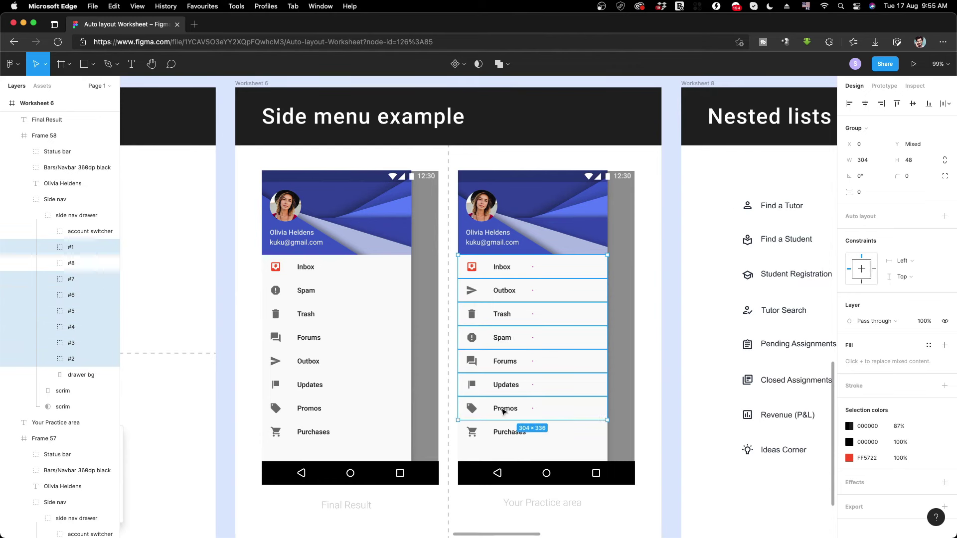
left_click(503, 432, "shift")
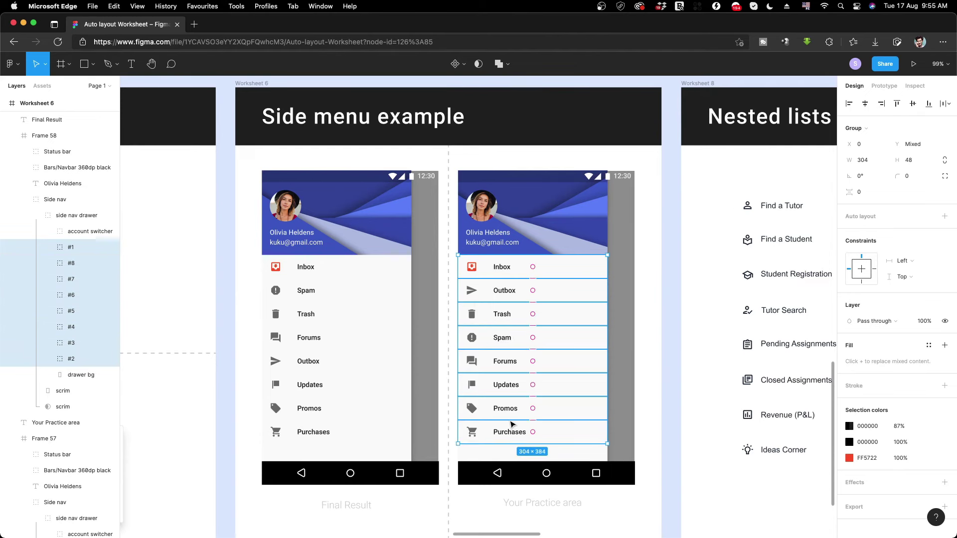
key("shift+a")
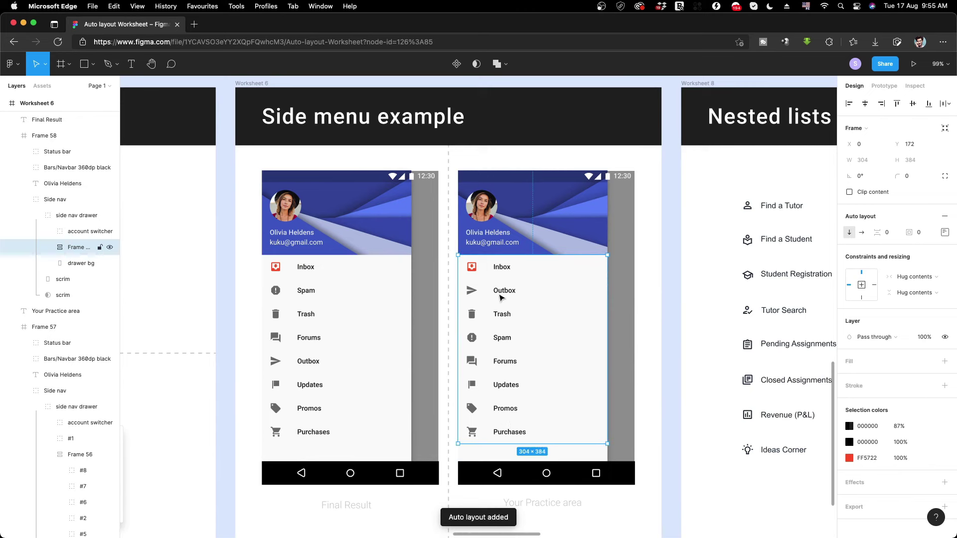
Move the Outbox row down so it sits between Trash and Spam.
left_click(502, 297)
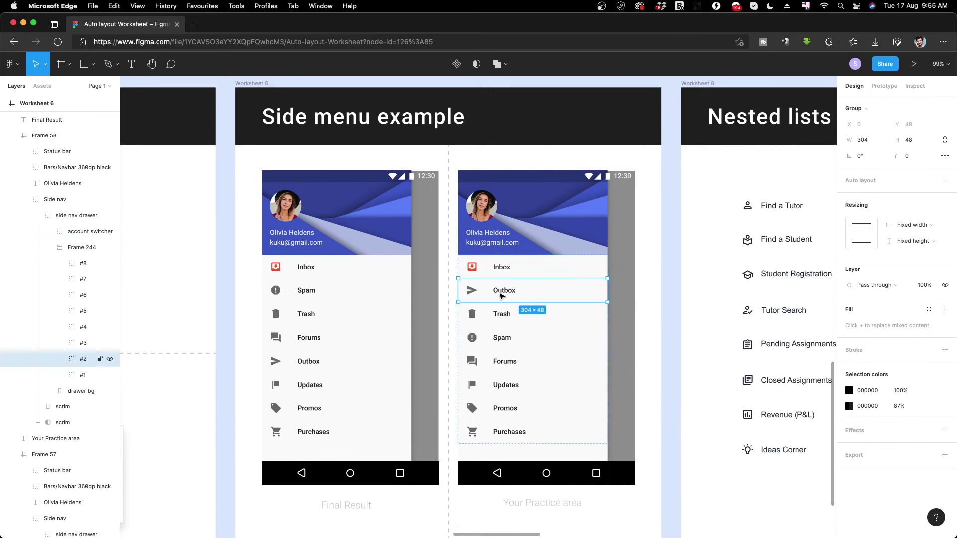
key("Down")
key("Down")
key("Down")
key("Down")
key("Down")
key("Down")
key("Up")
key("Up")
key("Up")
key("Up")
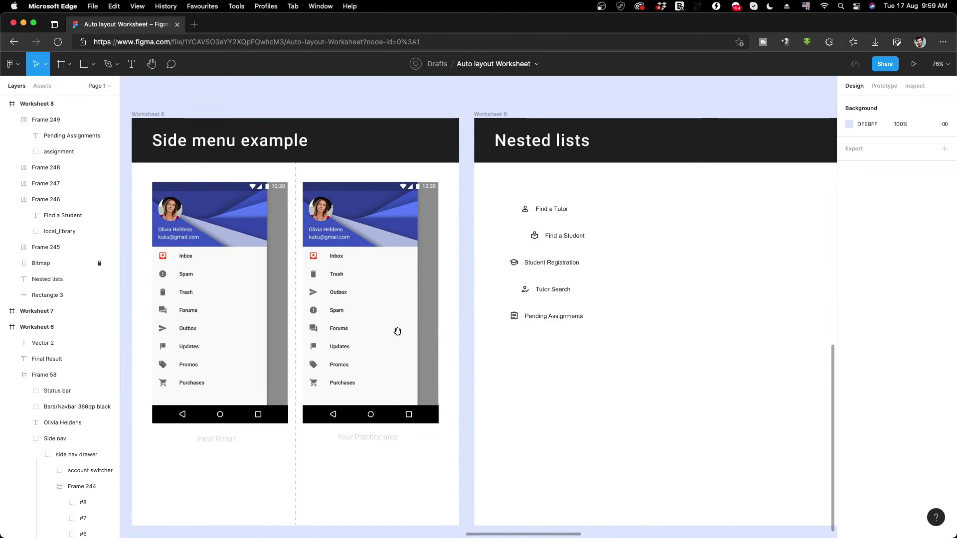
scroll(397, 332, "right", 5)
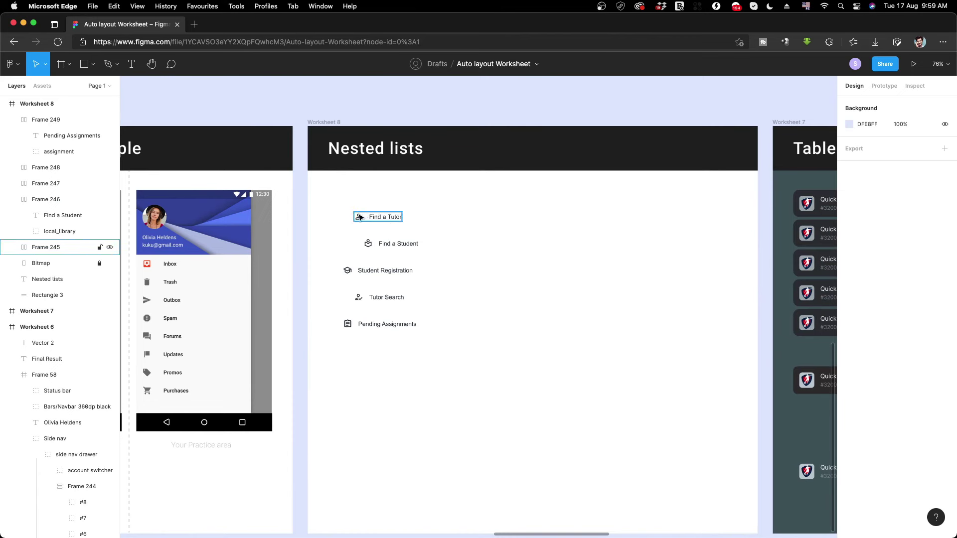
Wrap the five Nested lists rows in vertical auto layout Frame 250 with item spacing 23.
double_click(380, 221)
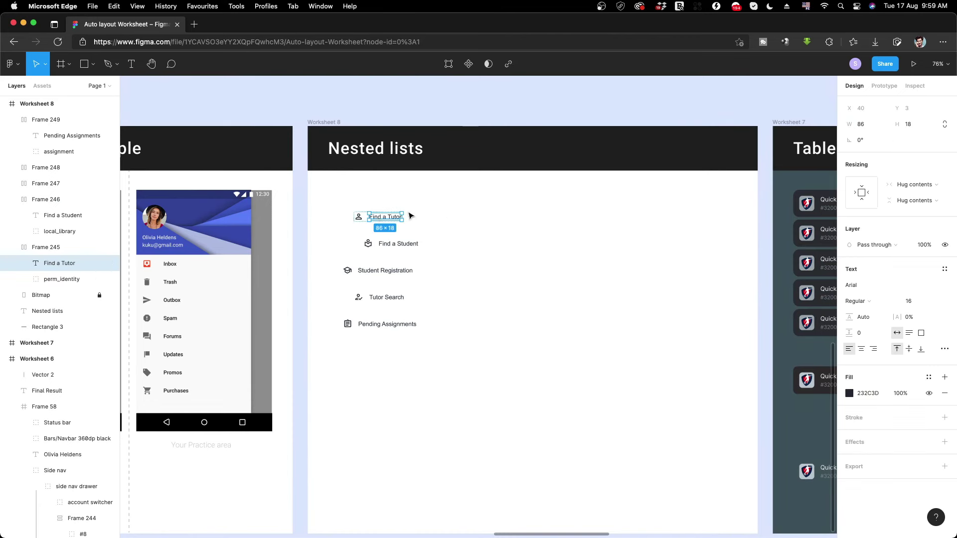
key("Escape")
left_click(381, 221)
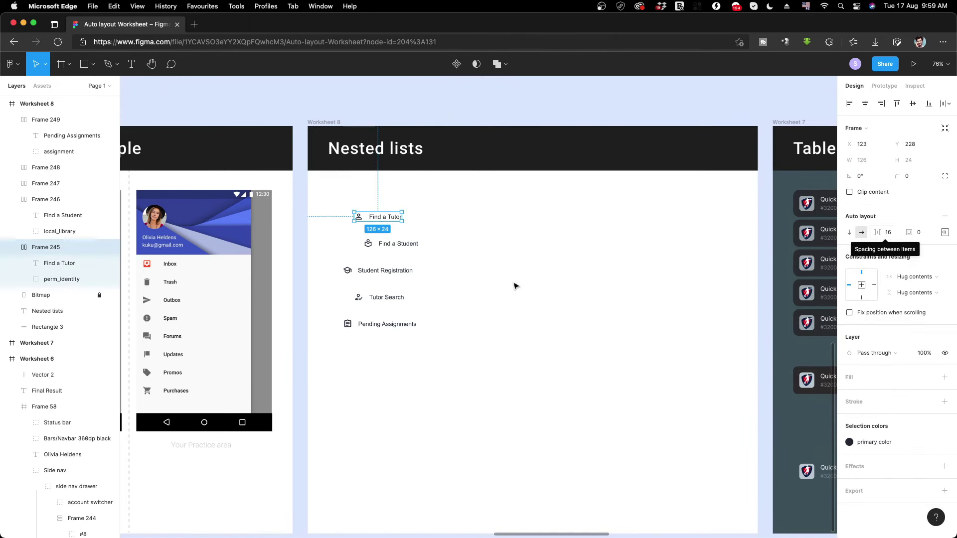
left_click_drag(322, 193, 448, 379)
key("shift+a")
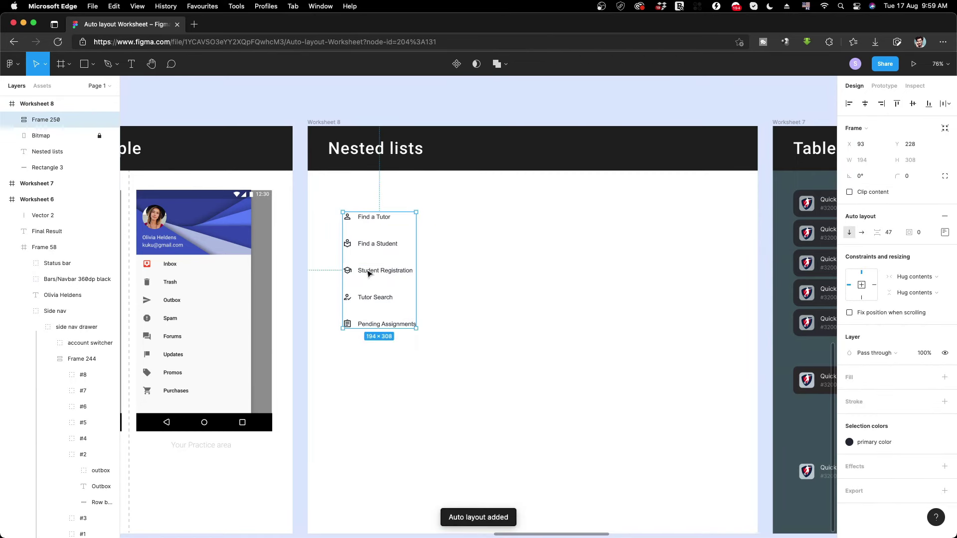
left_click_drag(882, 233, 841, 254)
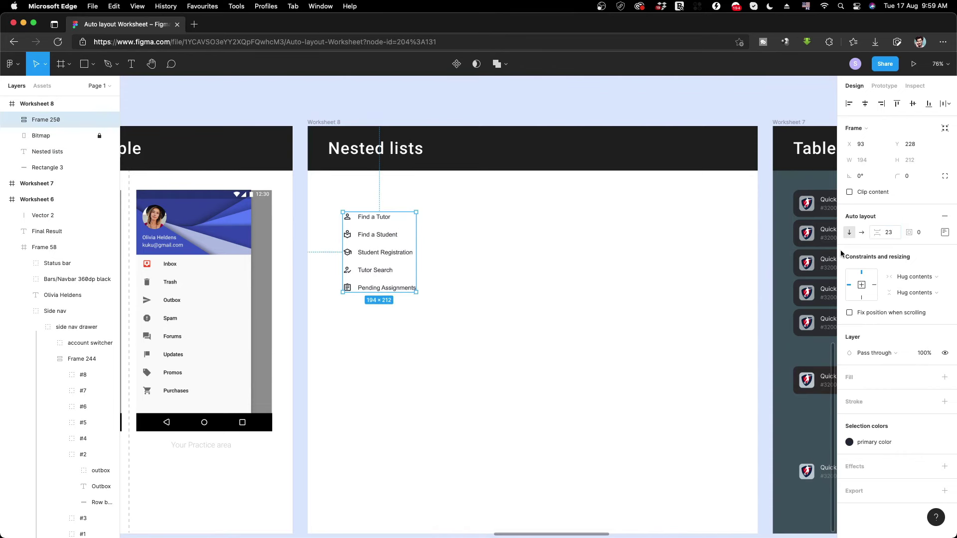
Wrap Find a Student and Student Registration in their own nested auto layout frame.
left_click(467, 299)
double_click(377, 236)
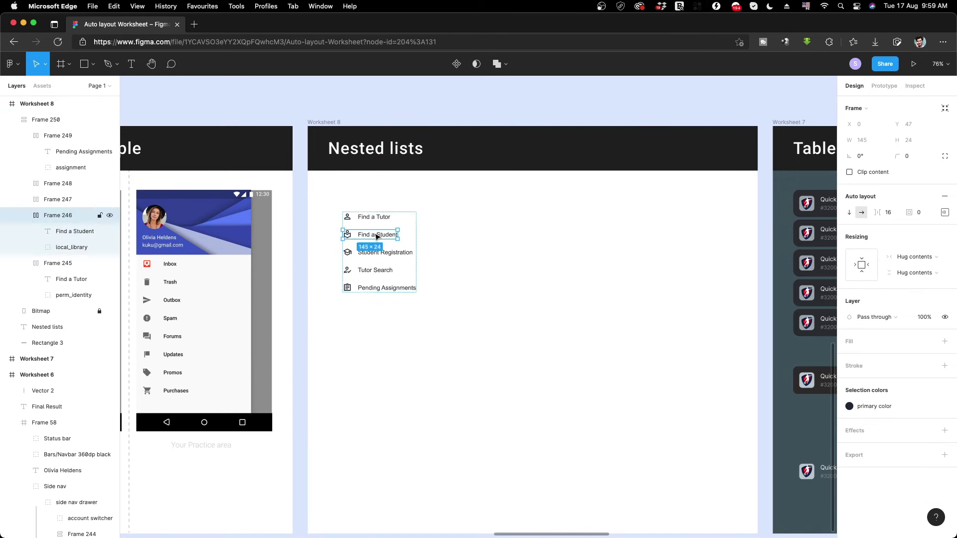
left_click(397, 253, "shift")
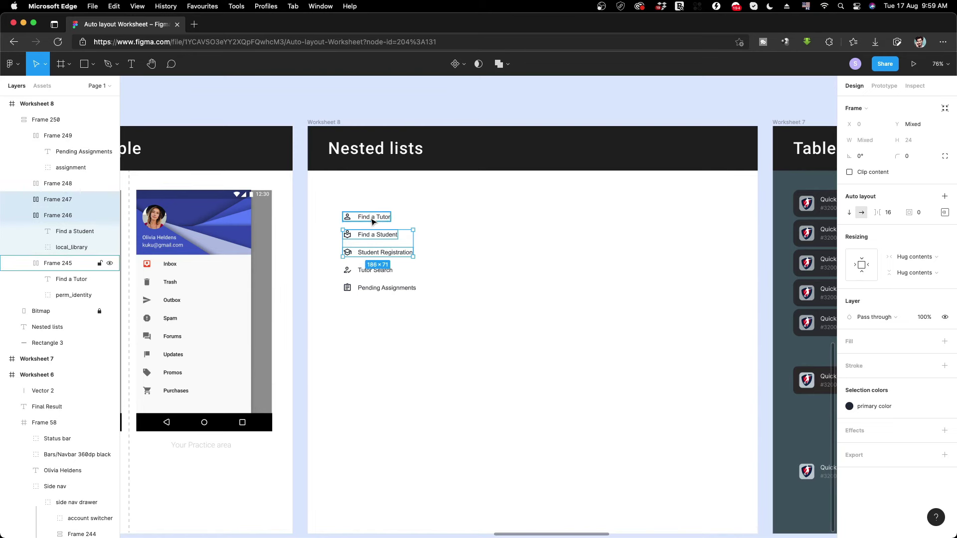
left_click(373, 220)
left_click(396, 235)
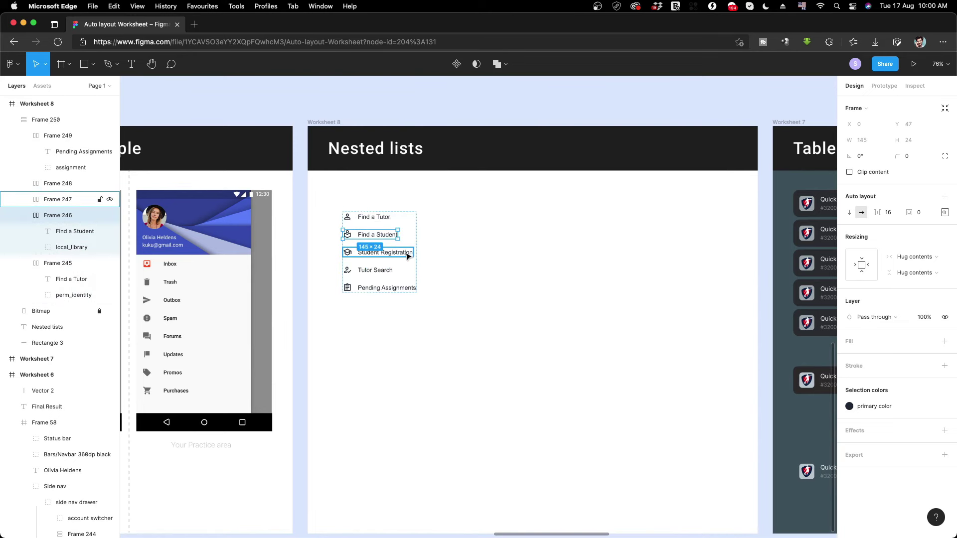
left_click(408, 254, "shift")
key("shift+a")
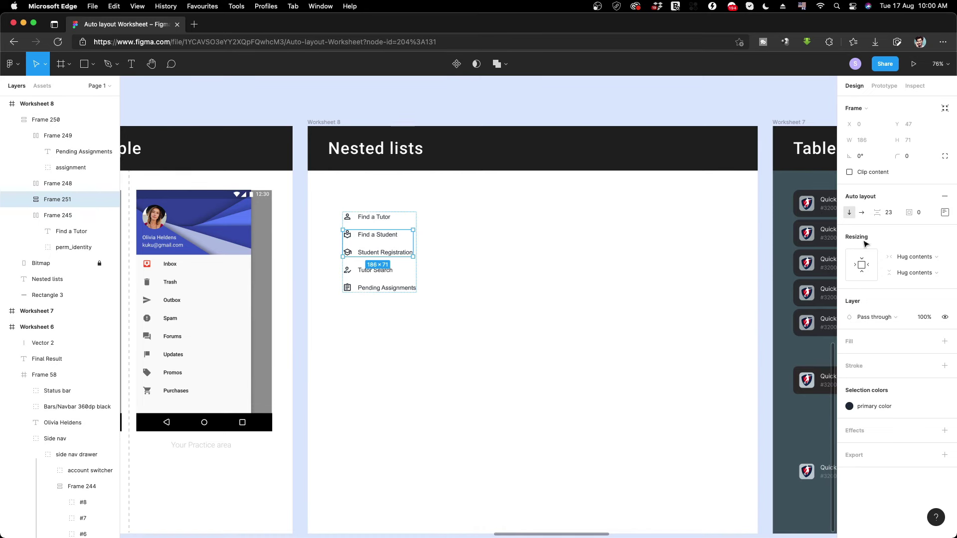
Indent the nested frame with left padding, entering 16 and then 30.
left_click(945, 212)
left_click(883, 255)
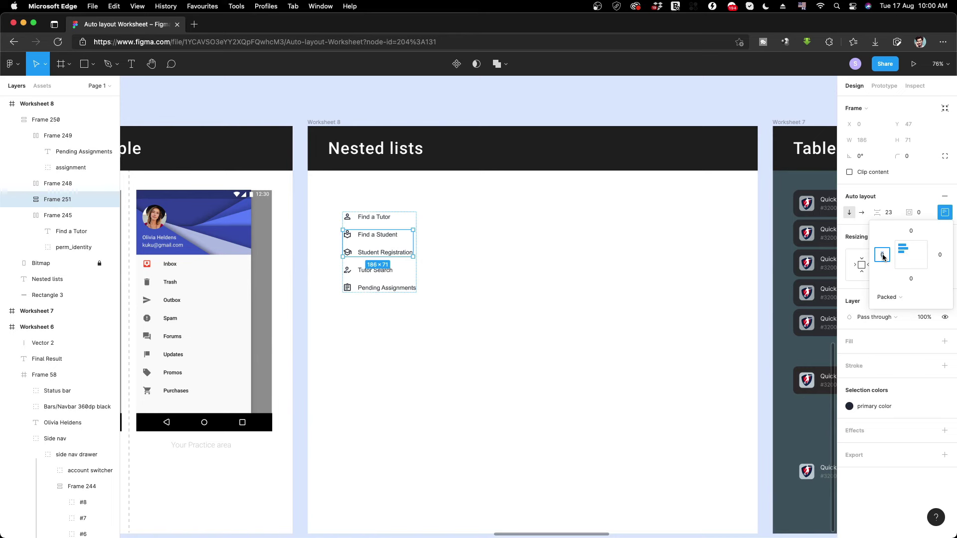
type("16")
key("Return")
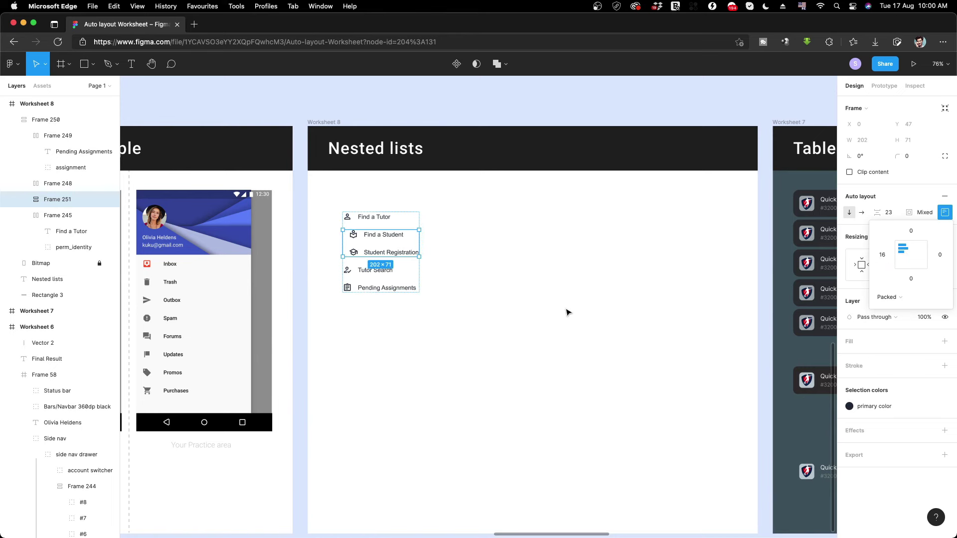
left_click(883, 255)
type("3")
type("0")
key("Return")
left_click(481, 335)
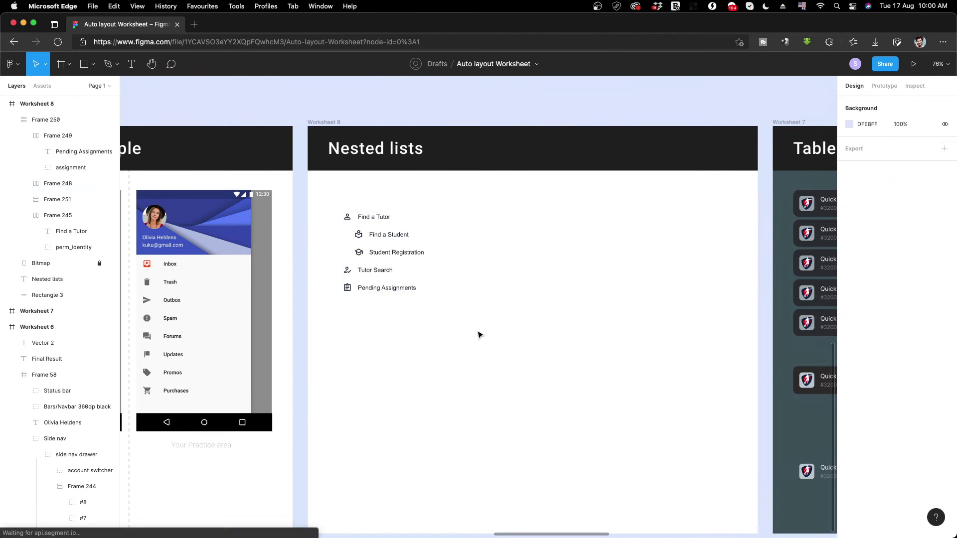
left_click_drag(480, 335, 438, 338)
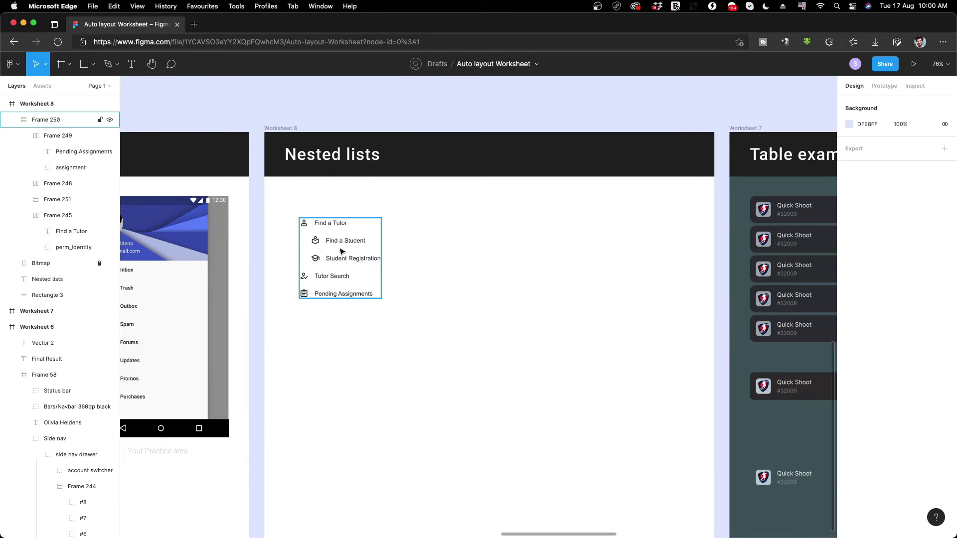
Bring the Table example into view and test reordering the first game row.
left_click_drag(506, 261, 284, 258)
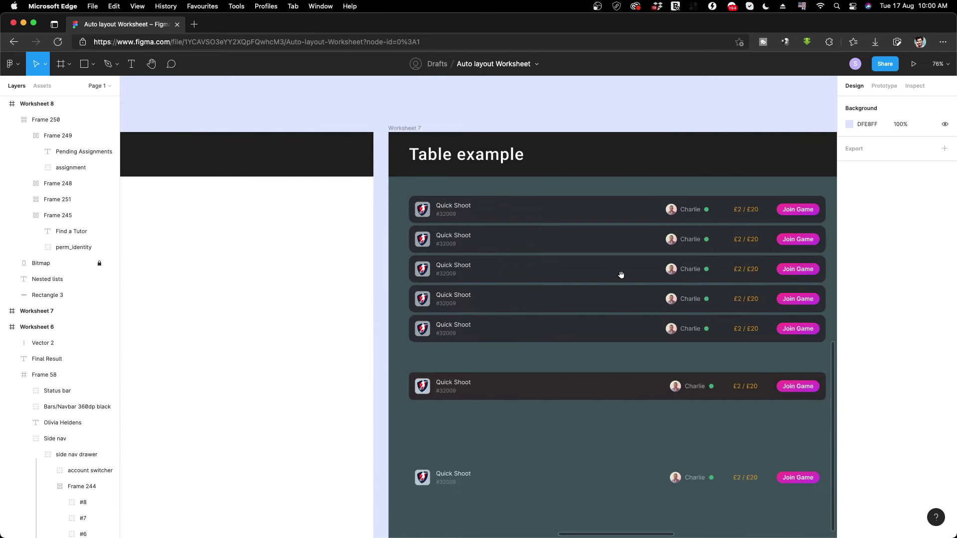
left_click_drag(620, 274, 482, 265)
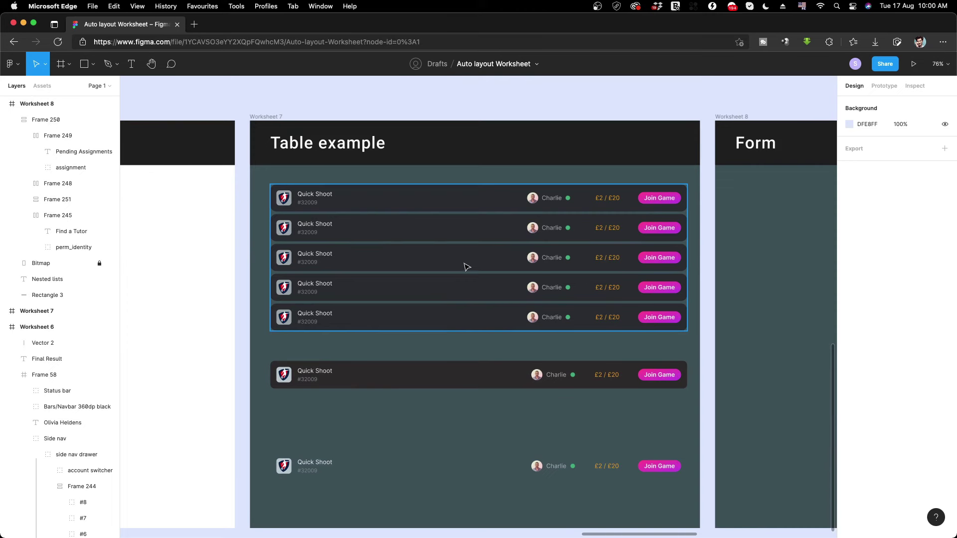
left_click(415, 204)
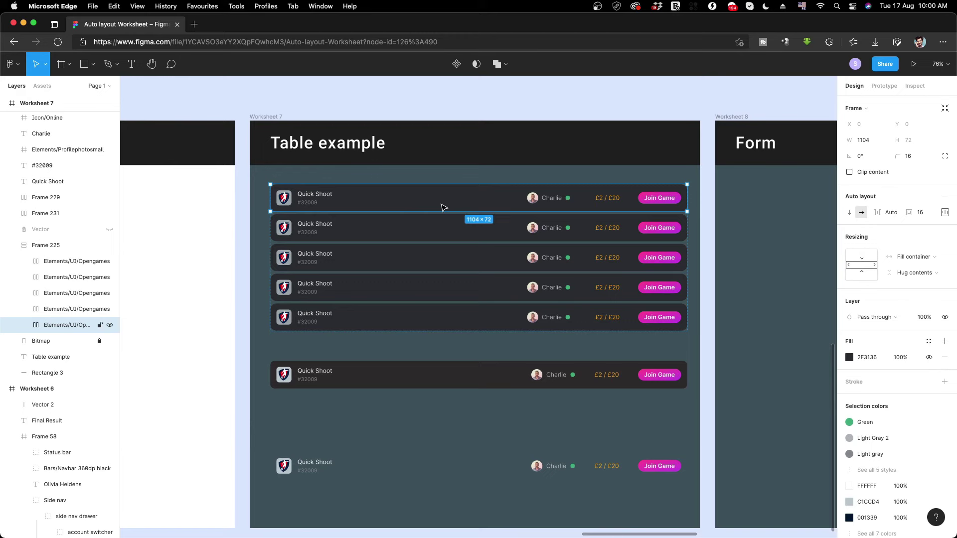
key("Down")
key("Down")
key("Down")
key("Up")
key("Up")
key("Up")
Retitle the first row 'Graphics Guruji' and set its price to £2 / £100.
double_click(315, 197)
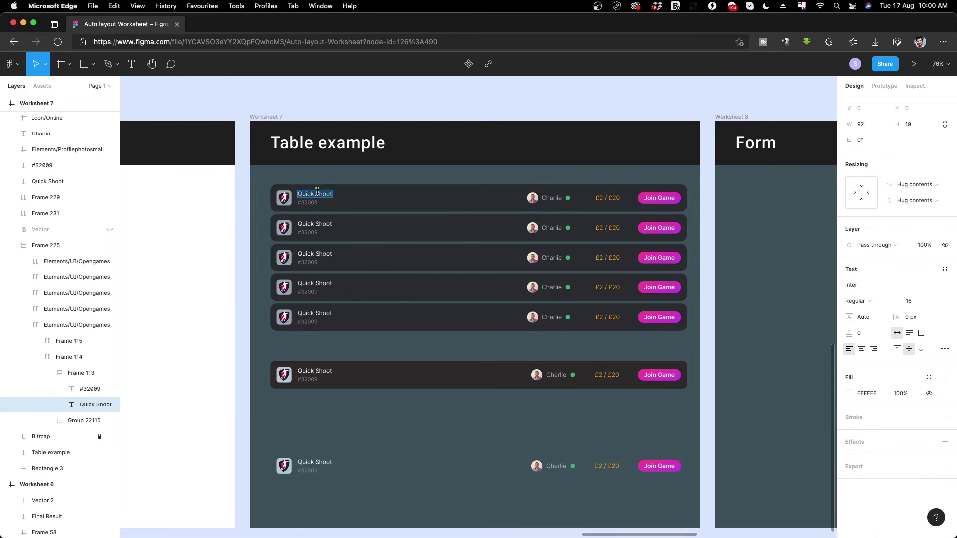
type("Graphics Guruji")
left_click(604, 199)
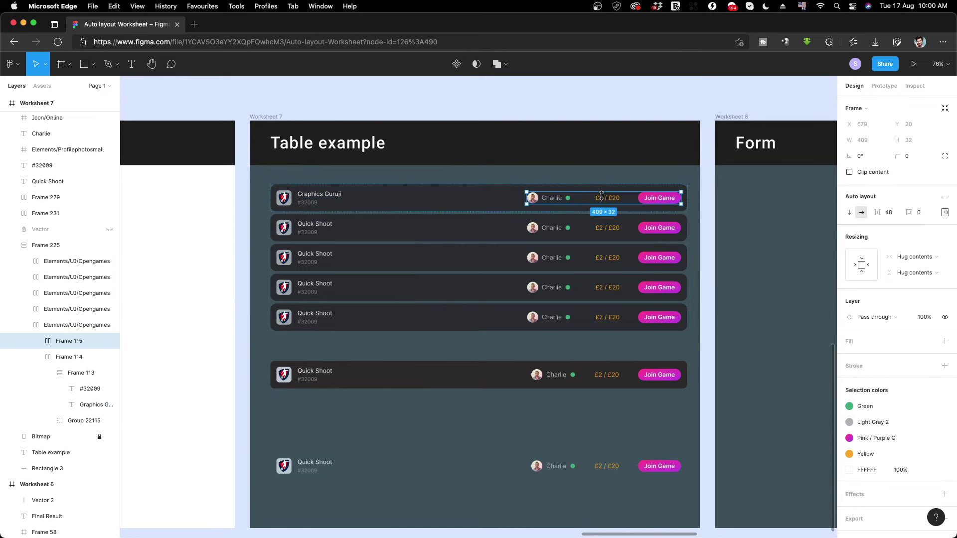
double_click(608, 198)
type("£2 / £100")
left_click(465, 350)
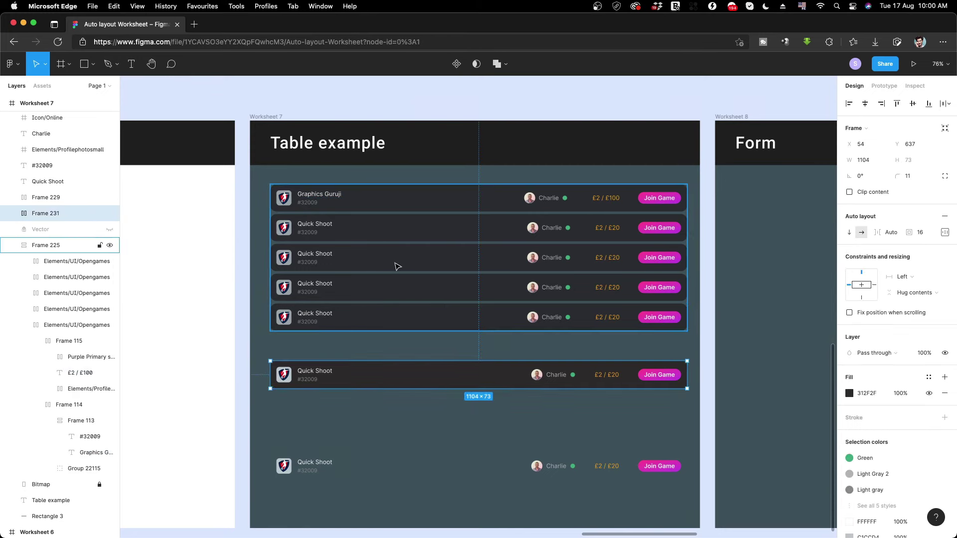
Reorder the Graphics Guruji row, leaving it at the top, and adjust the table width.
left_click(322, 206)
double_click(397, 203)
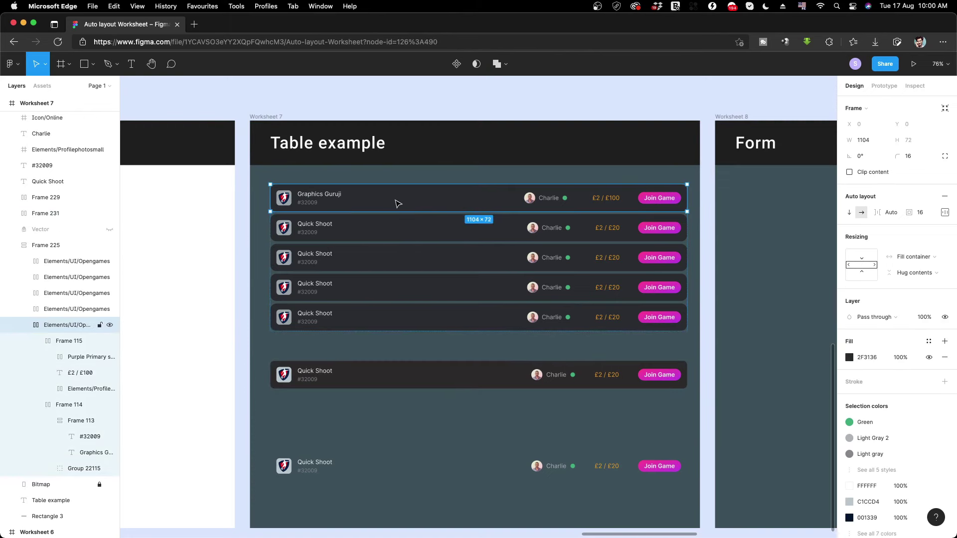
key("Down")
key("Down")
key("Down")
key("Down")
key("Up")
key("Up")
key("Up")
key("Up")
key("Down")
key("Down")
key("Down")
key("Down")
key("Up")
key("Up")
key("Up")
key("Up")
key("Down")
key("Down")
key("Down")
key("Down")
key("Up")
key("Up")
key("Up")
key("Up")
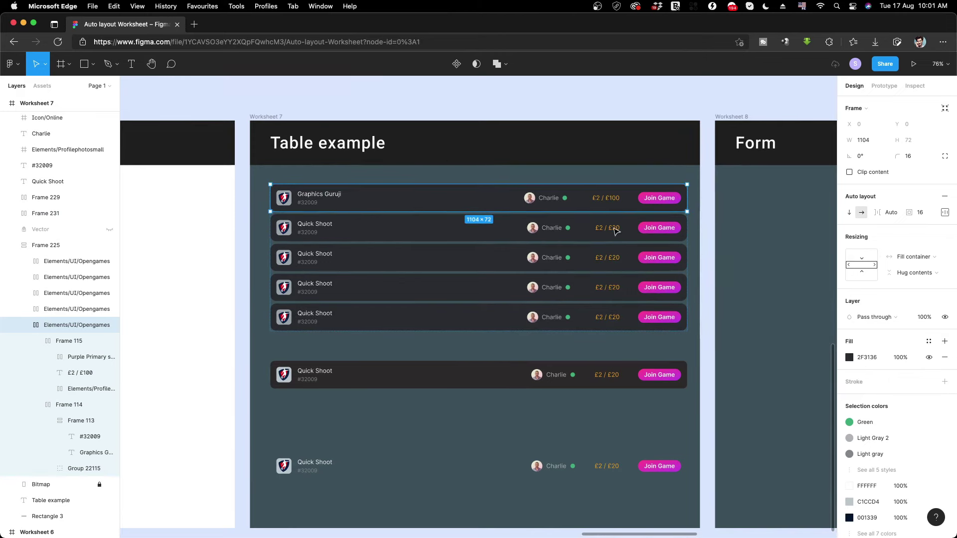
key("Escape")
mouse_move(686, 236)
left_mouse_down()
mouse_move(647, 239)
mouse_move(687, 229)
left_mouse_up()
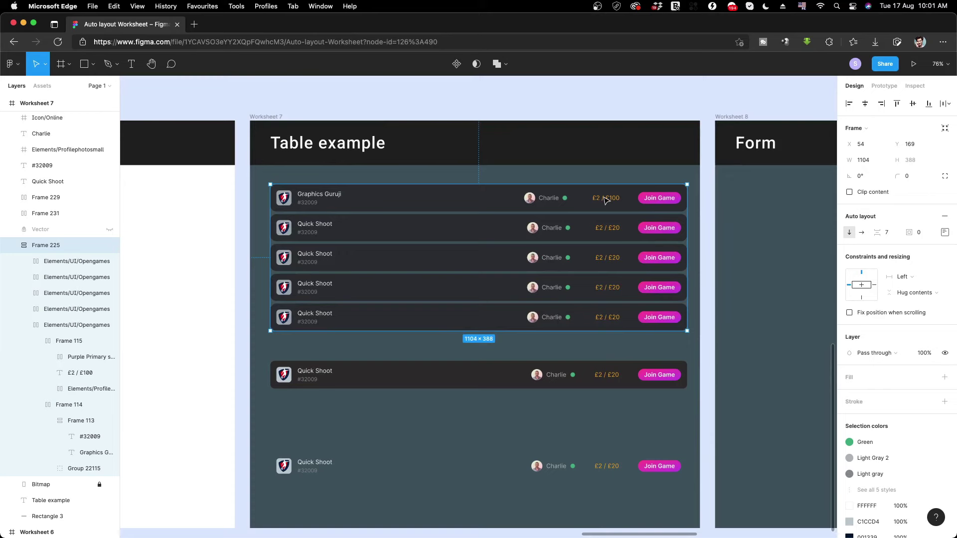
double_click(607, 200)
double_click(607, 200)
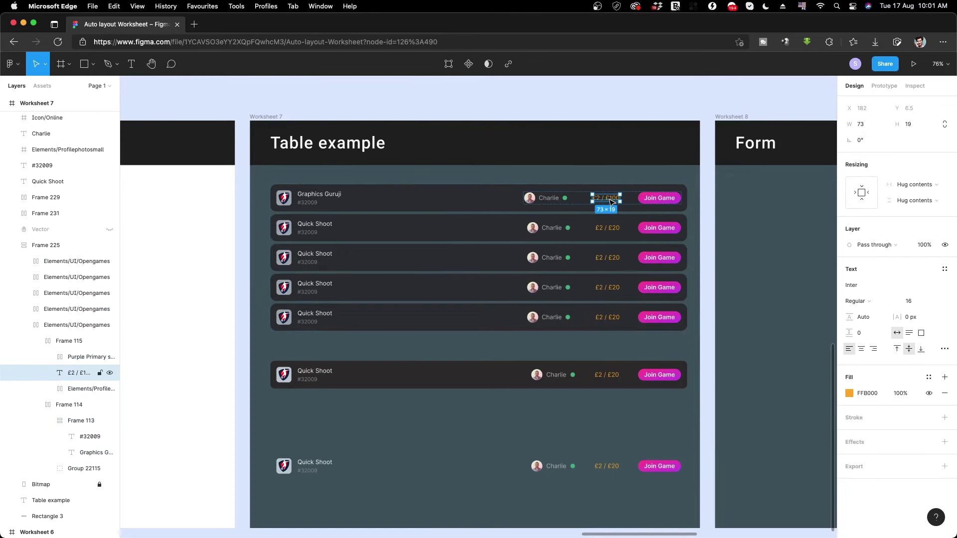
key("super+d")
key("super+d")
key("super+d")
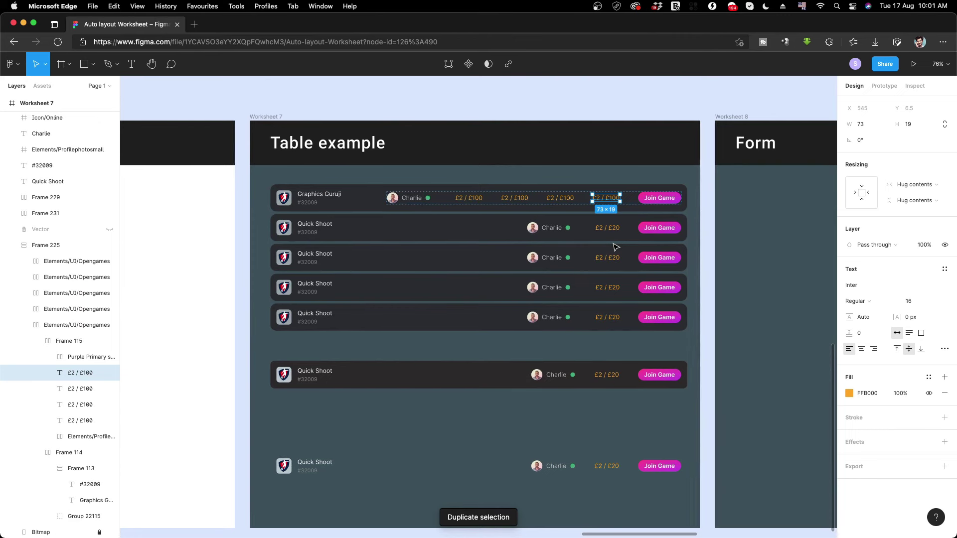
key("super+z")
key("super+z")
key("ctrl+z")
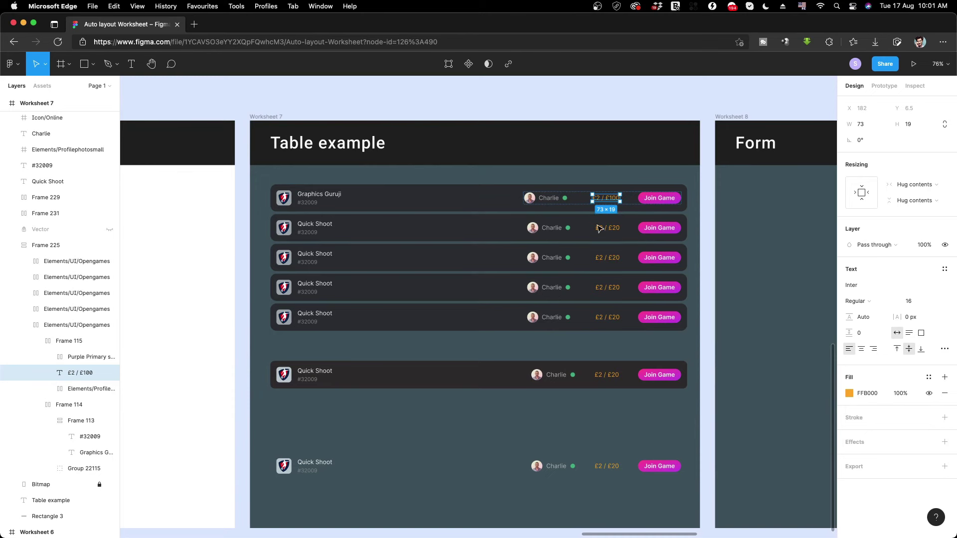
key("Delete")
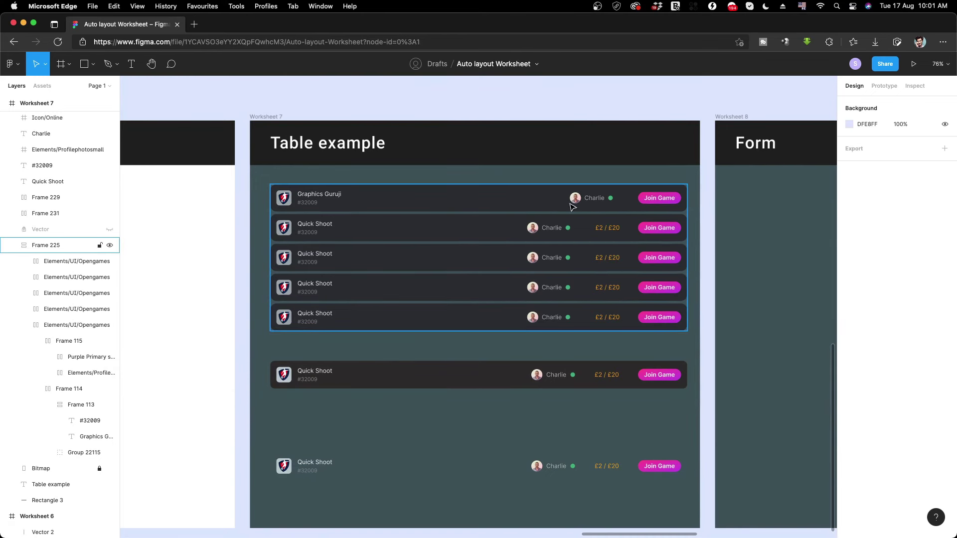
key("ctrl+z")
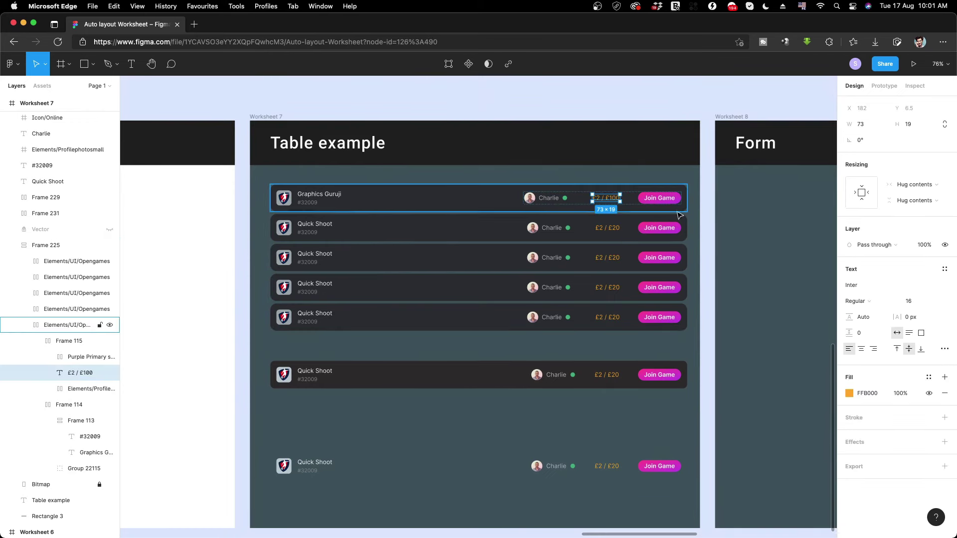
left_click(549, 111)
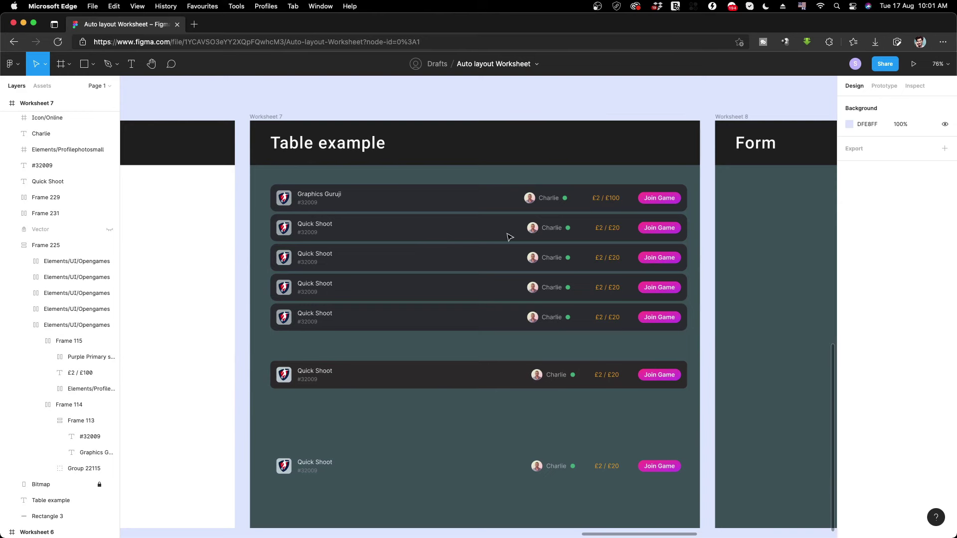
Wrap the bottom row's title and #32009 id in auto layout, then group that with the icon.
scroll(509, 237, "down", 3)
scroll(498, 257, "down", 3)
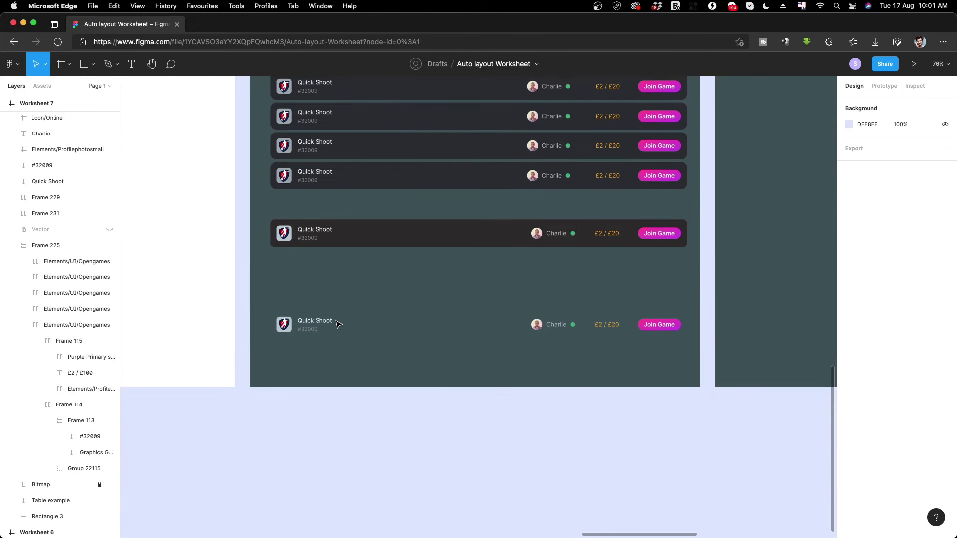
scroll(334, 322, "up", 2)
scroll(337, 324, "up", 2)
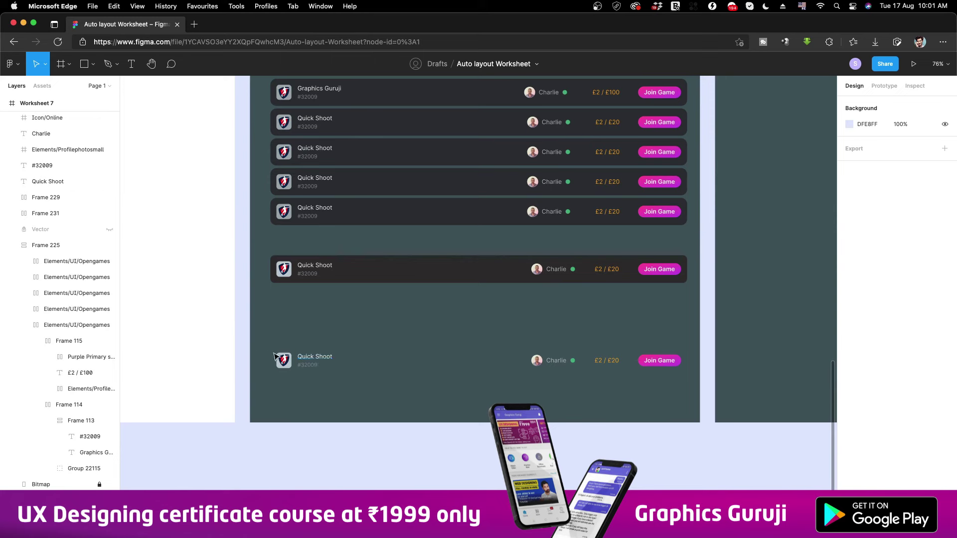
left_click(308, 368)
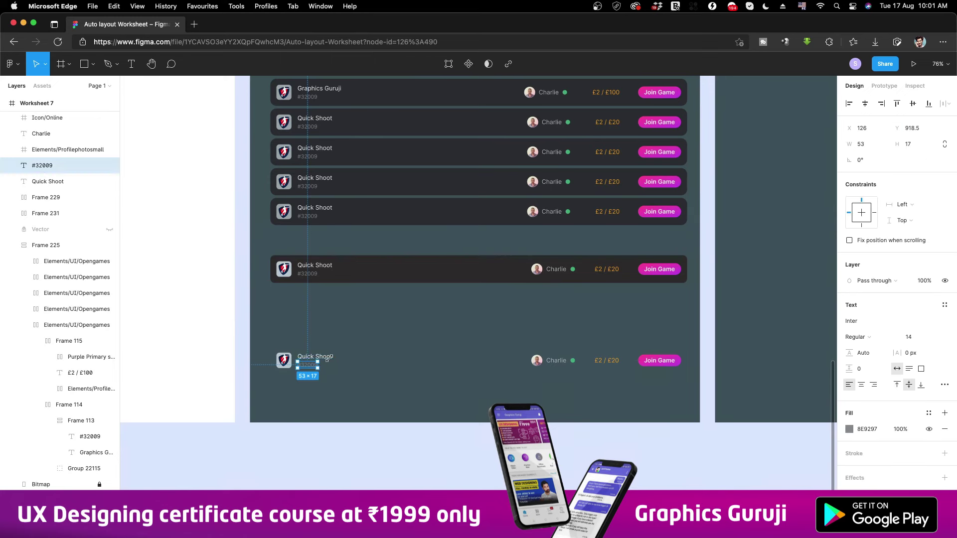
left_click(329, 361, "shift")
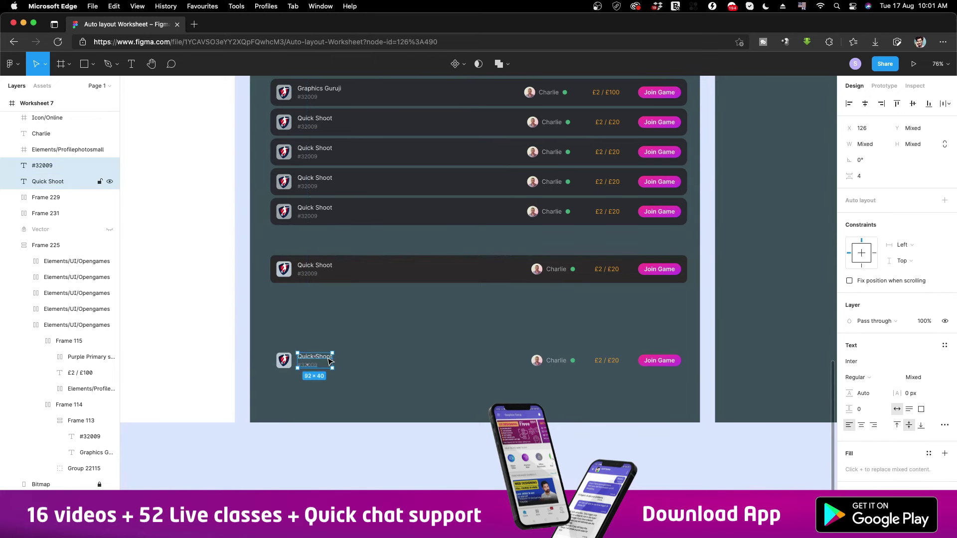
key("shift+a")
left_click(284, 364)
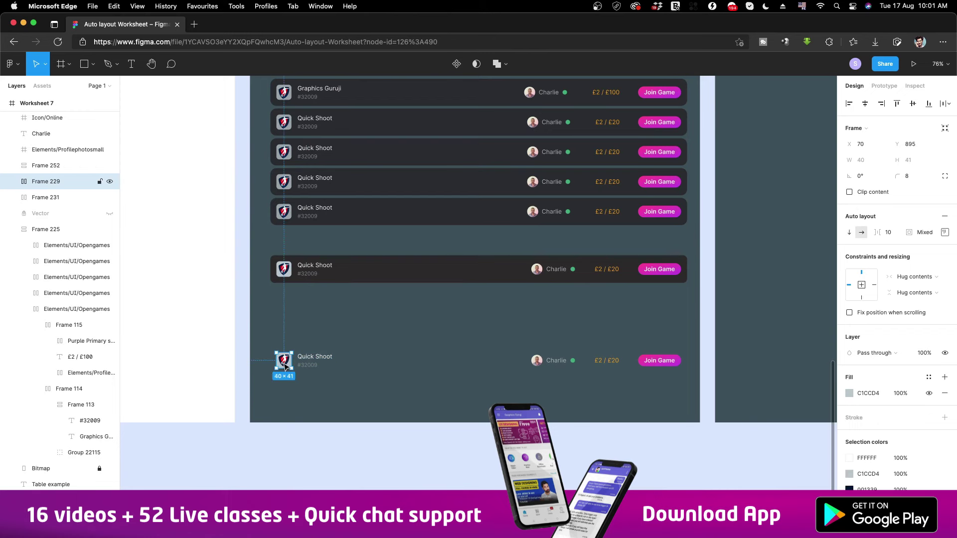
left_click(310, 361, "shift")
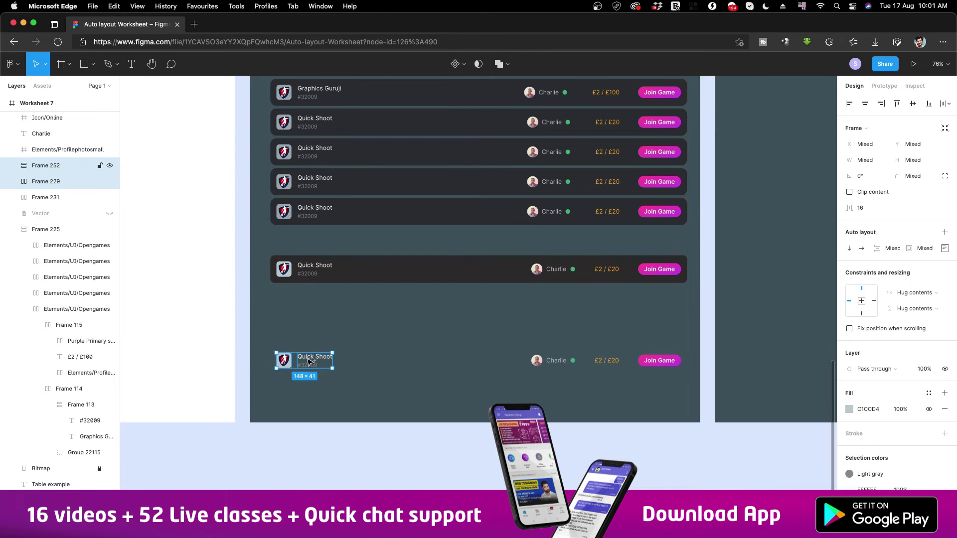
key("shift+a")
Wrap the bottom row's avatar, Charlie name and online dot in auto layout.
left_click(537, 361)
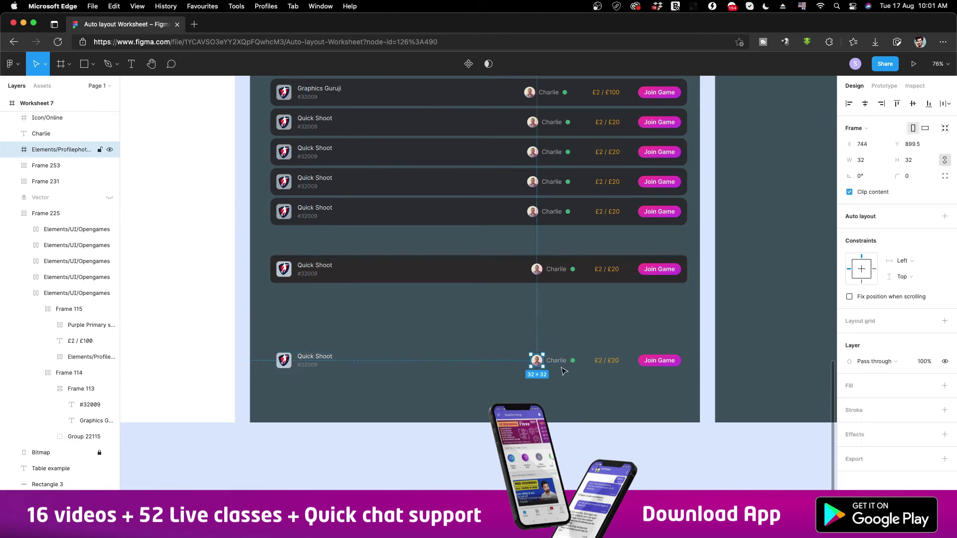
left_click(573, 361, "shift")
key("shift+a")
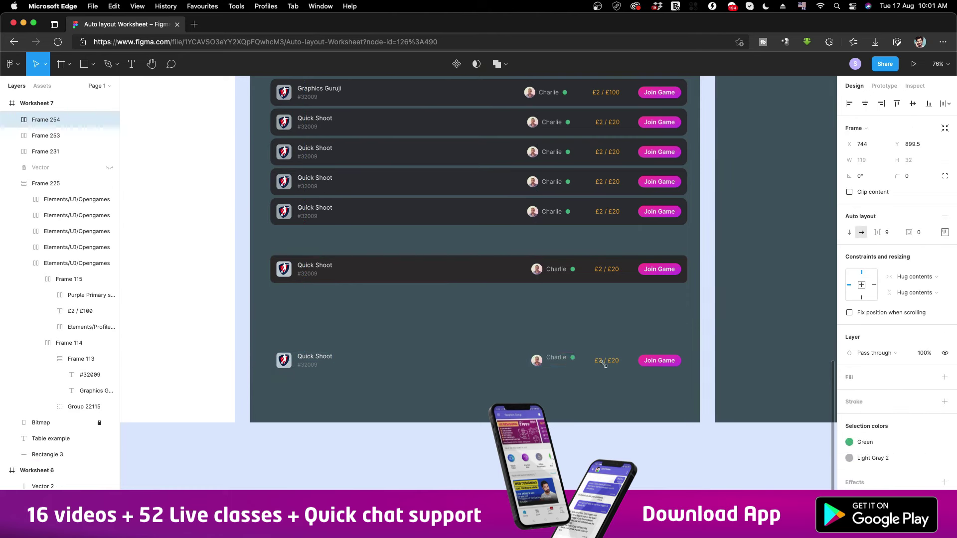
left_click(945, 233)
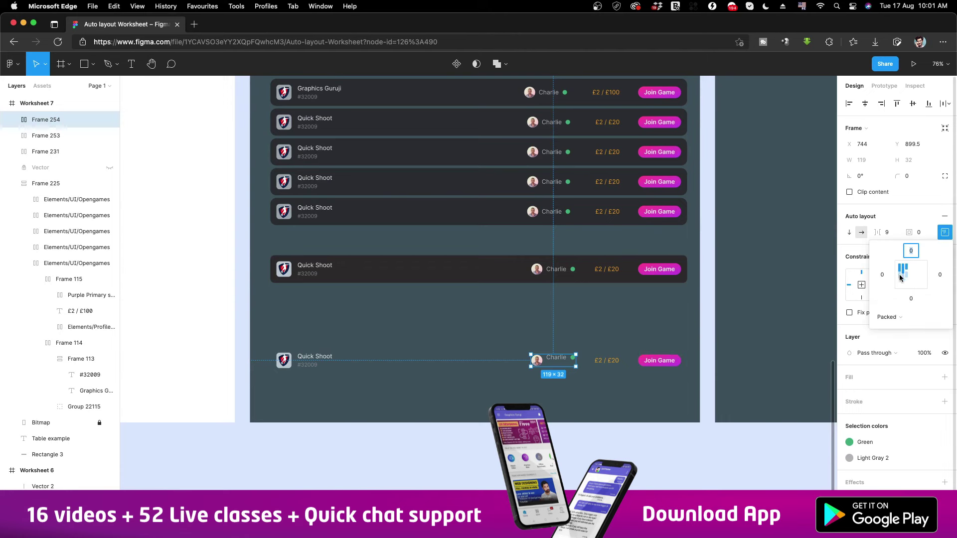
Wrap player, £2 / £20 price and Join Game in auto layout, vertically centred.
left_click(612, 365)
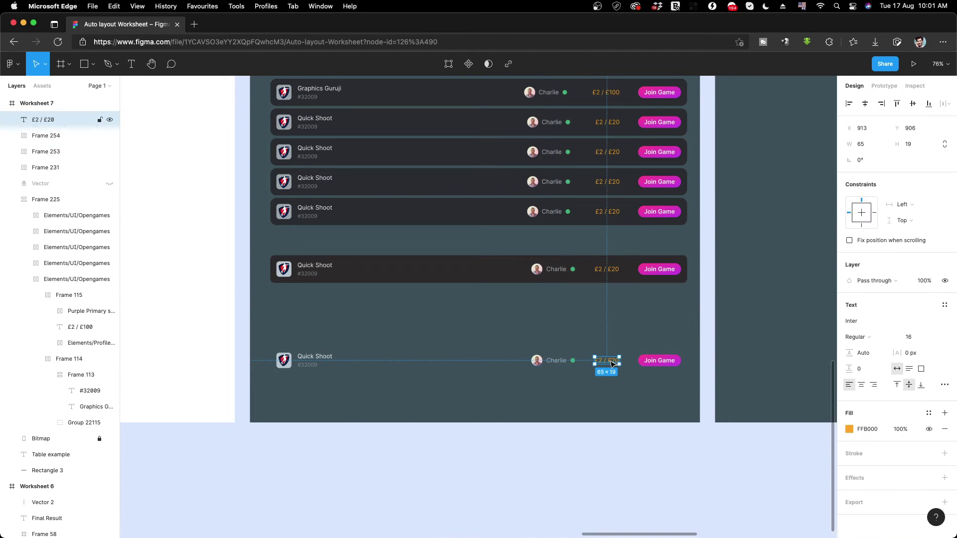
left_click(660, 362, "shift")
left_click(554, 365, "shift")
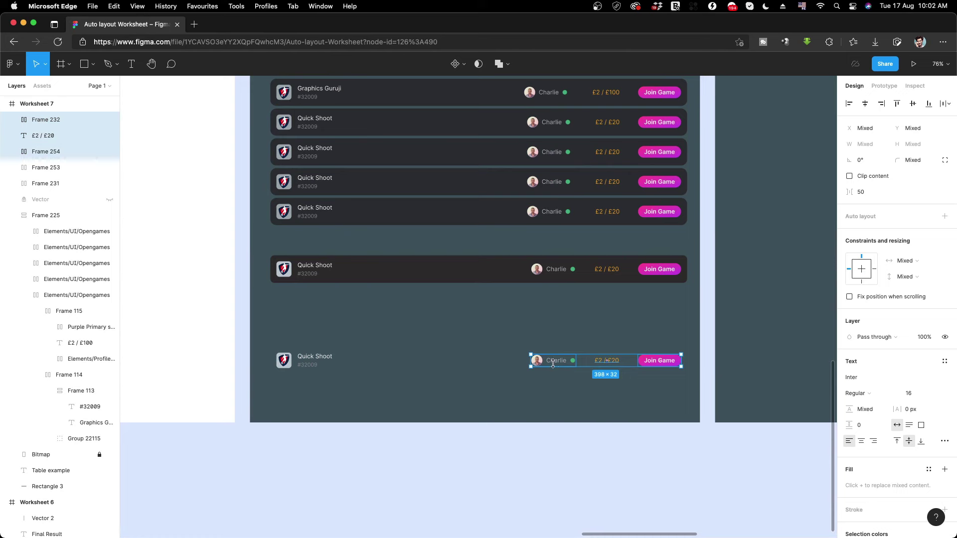
key("shift+a")
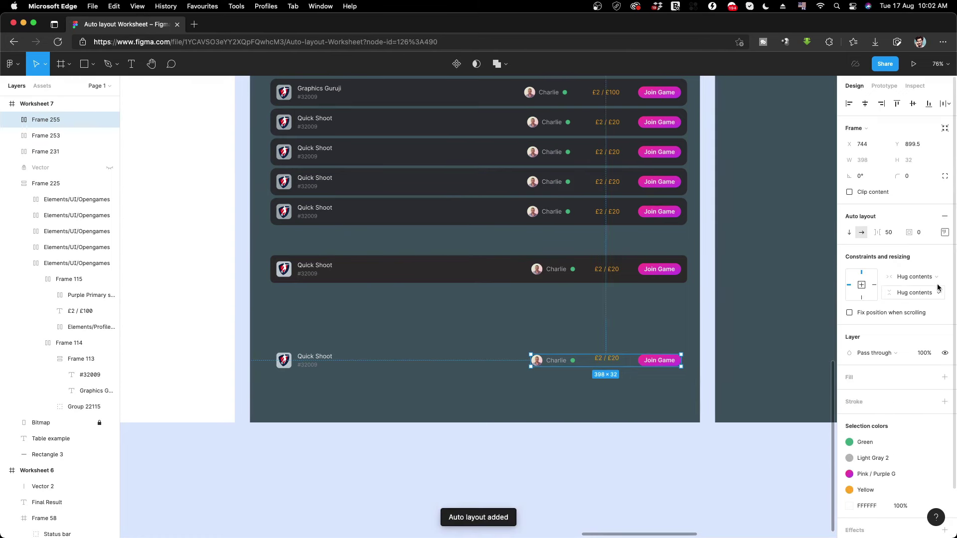
left_click(944, 233)
left_click(903, 275)
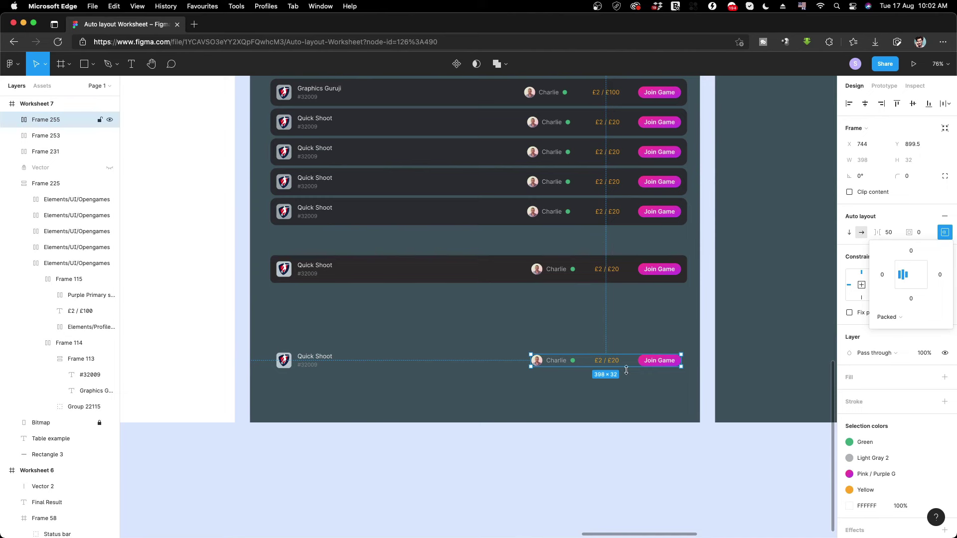
left_click(544, 277)
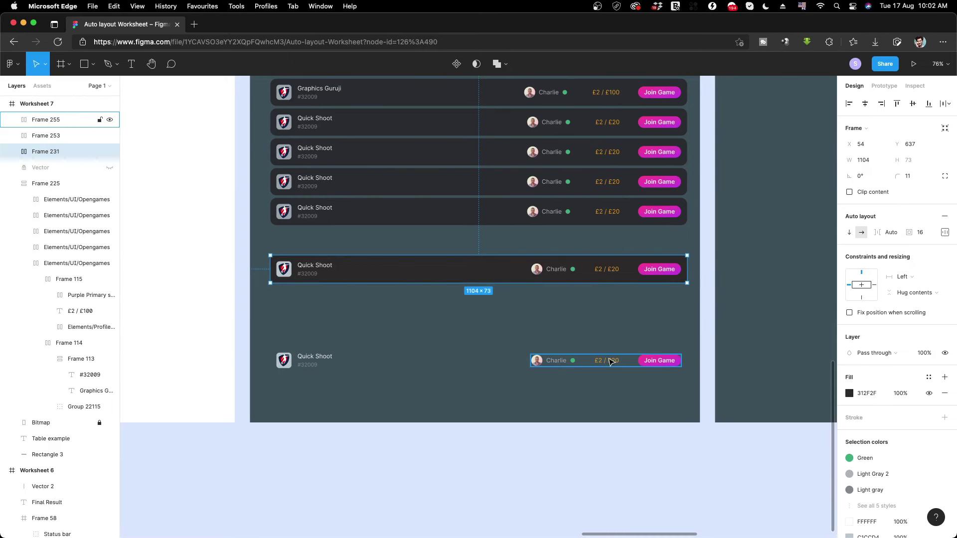
Set the bottom row's player, price and button frame to left-centre alignment.
double_click(607, 212)
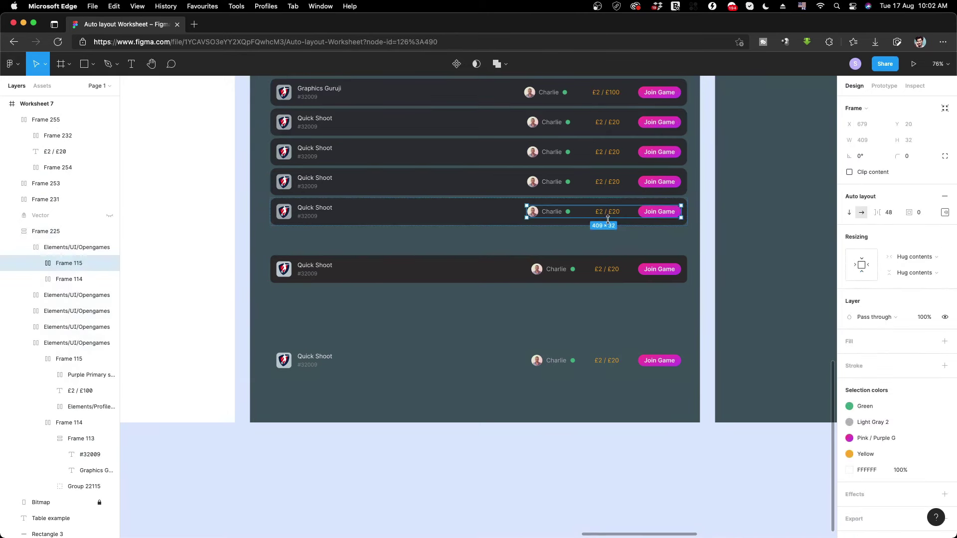
double_click(612, 213)
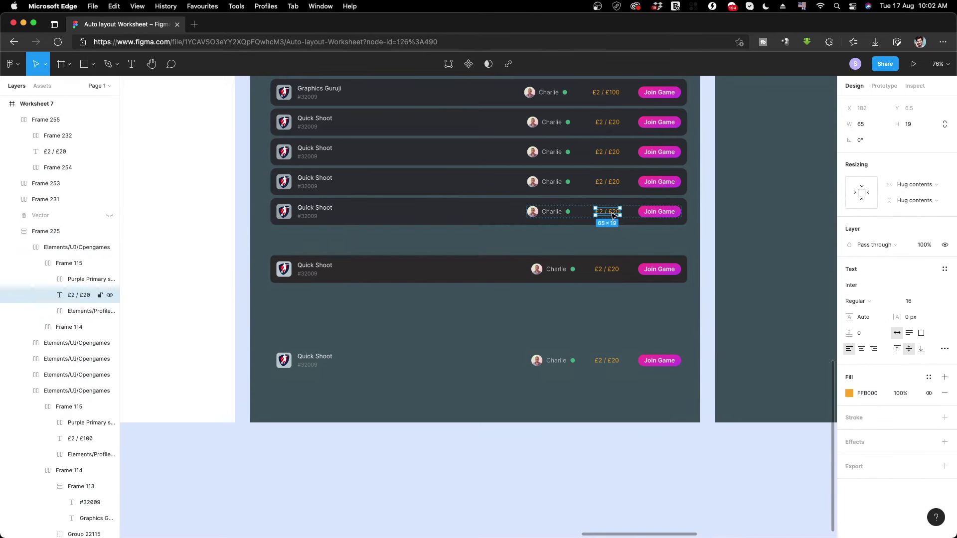
key("super+d")
key("super+d")
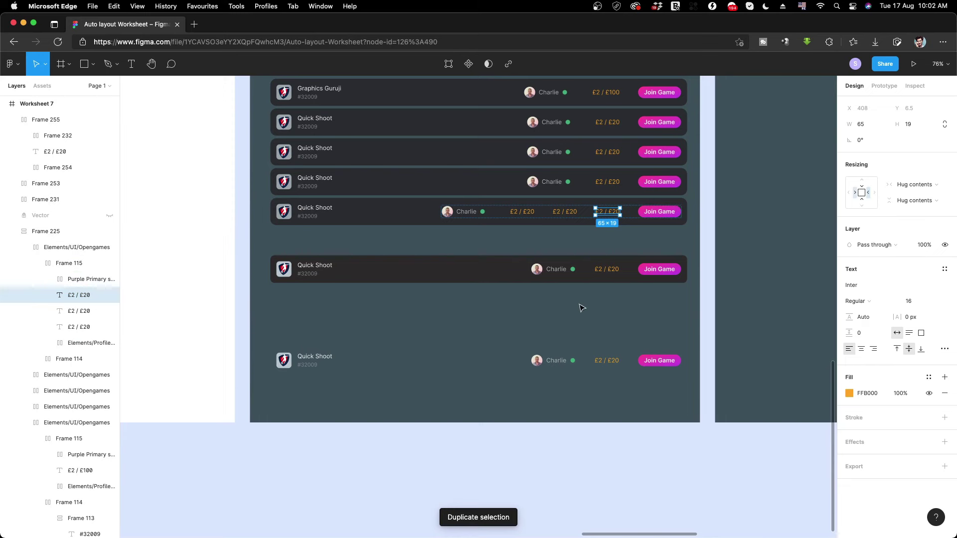
key("super+z")
key("super+z")
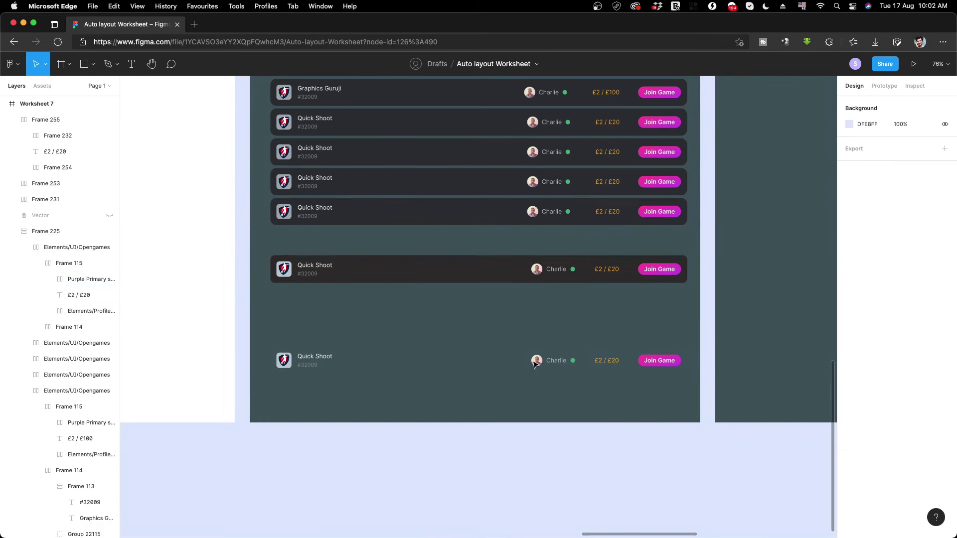
left_click(535, 363)
left_click(944, 233)
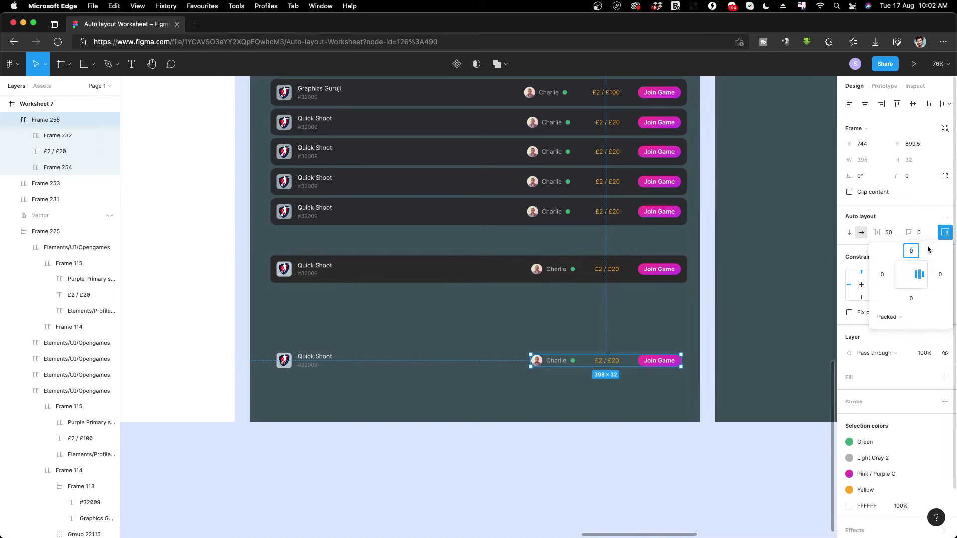
left_click(901, 278)
Wrap the bottom row's two groups in a new left-centre auto layout frame.
left_click(444, 400)
left_click(316, 364)
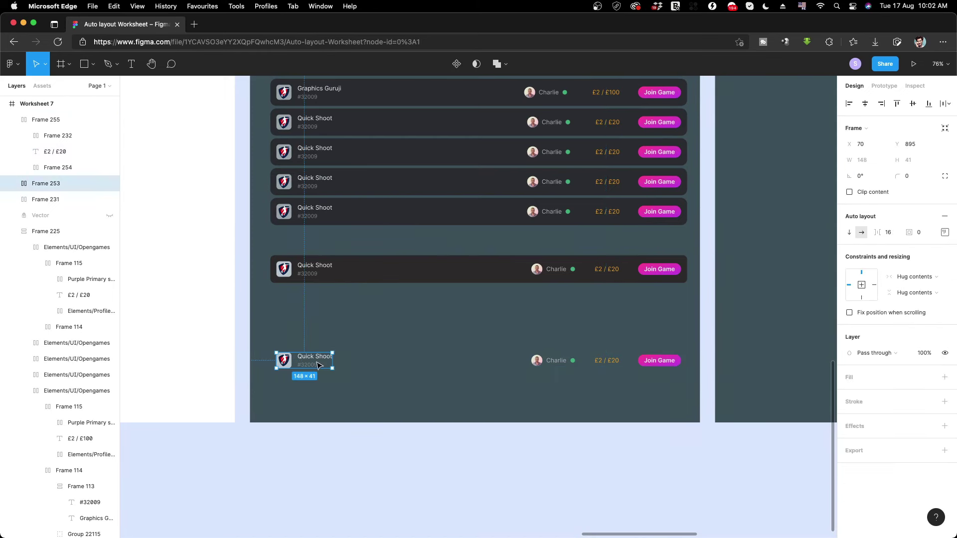
left_click(552, 363, "shift")
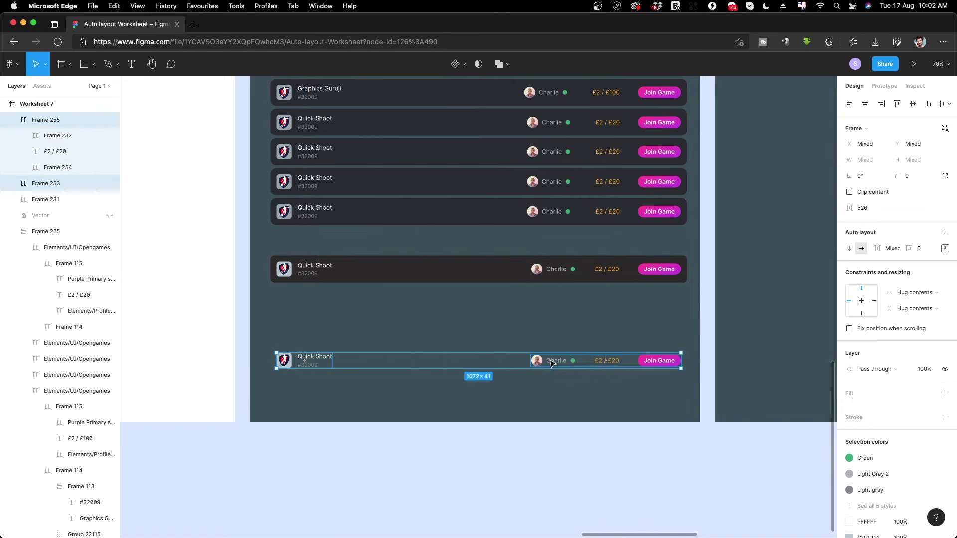
key("shift+a")
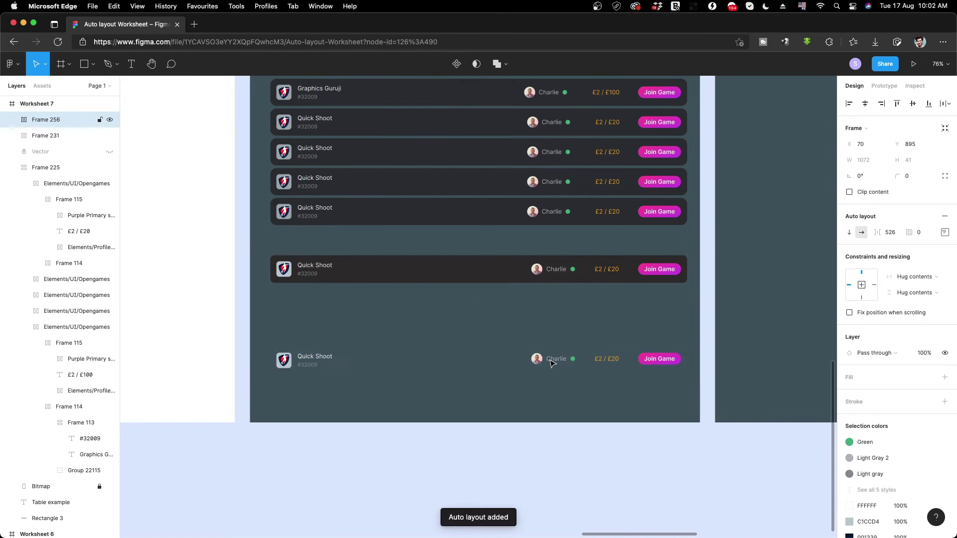
left_click(945, 232)
left_click(903, 275)
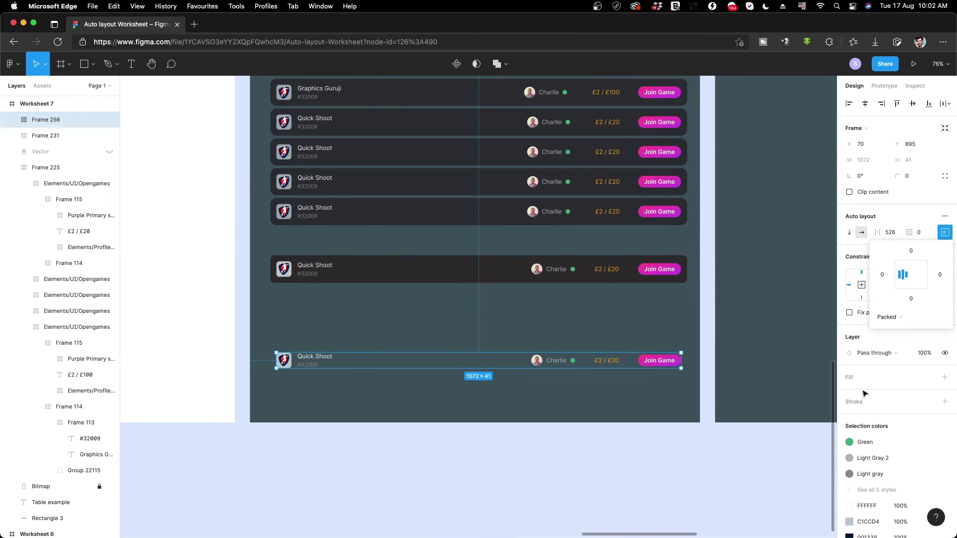
left_click(846, 377)
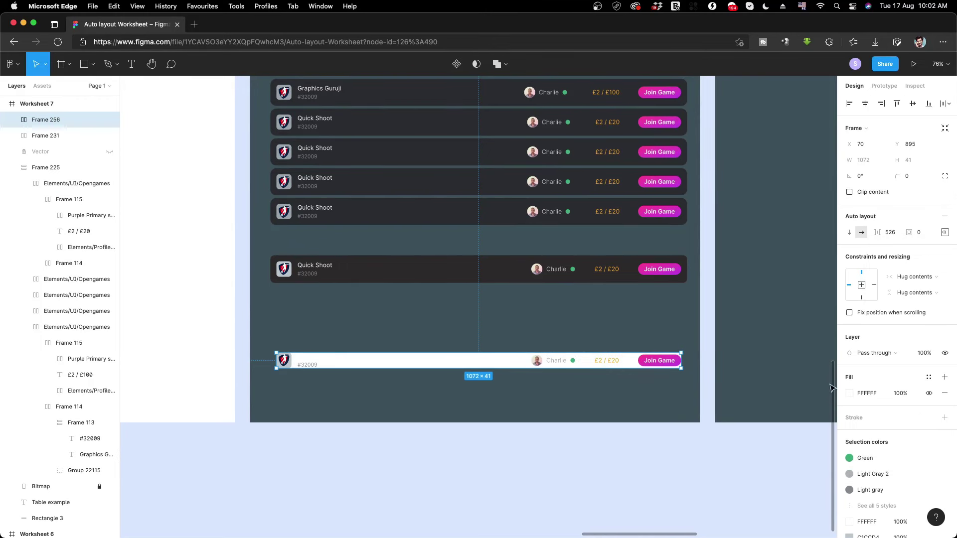
Give the row a #323232 dark fill and 16 padding.
left_click(849, 394)
left_click_drag(755, 362, 708, 384)
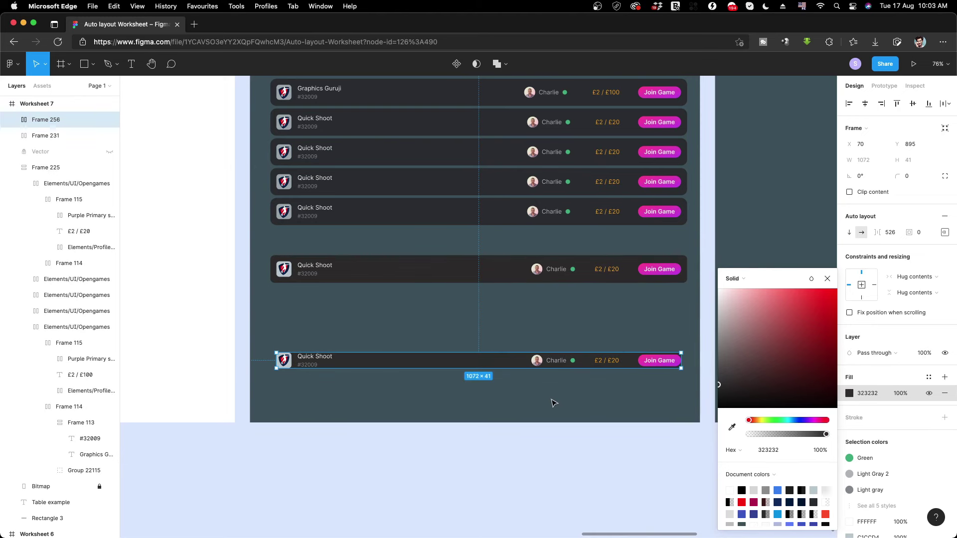
left_click(553, 403)
left_click(416, 368)
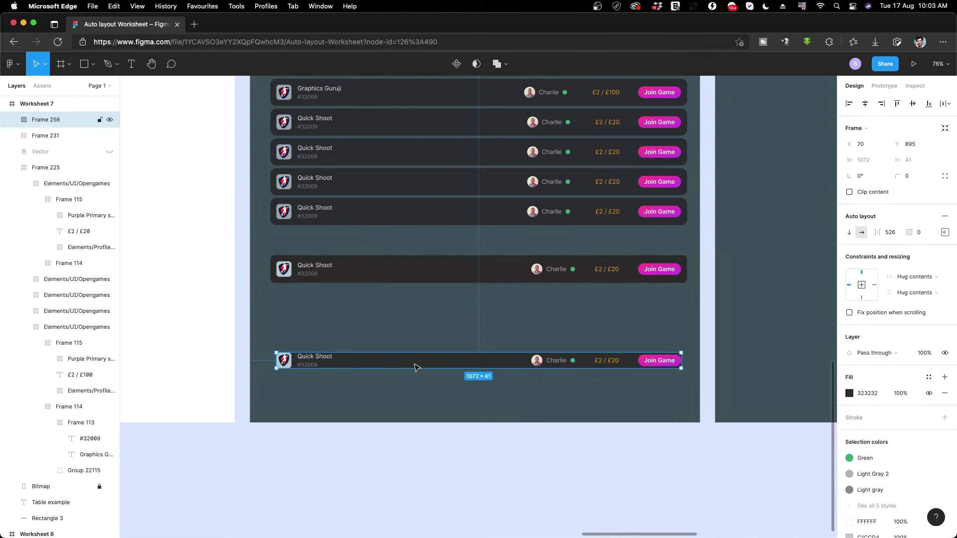
left_click(945, 233)
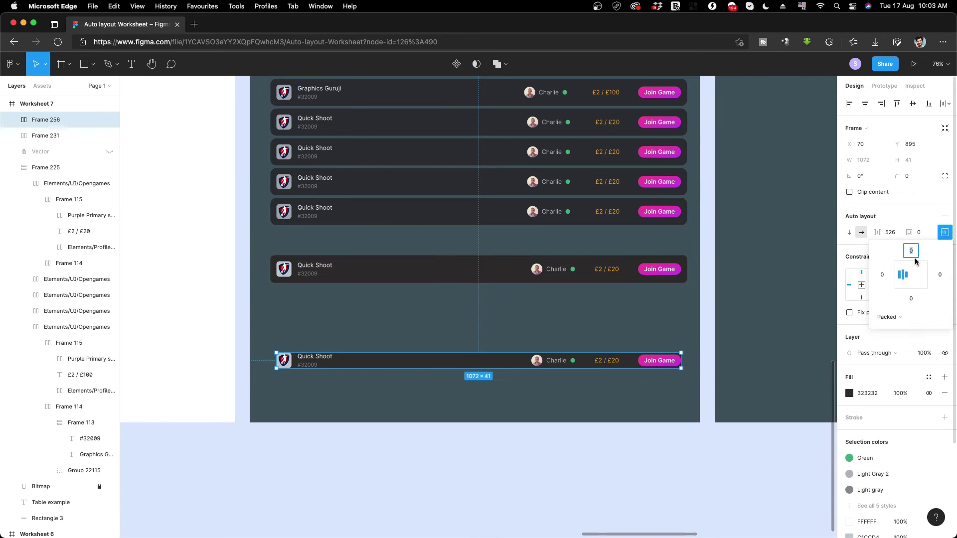
left_click(920, 235)
type("16")
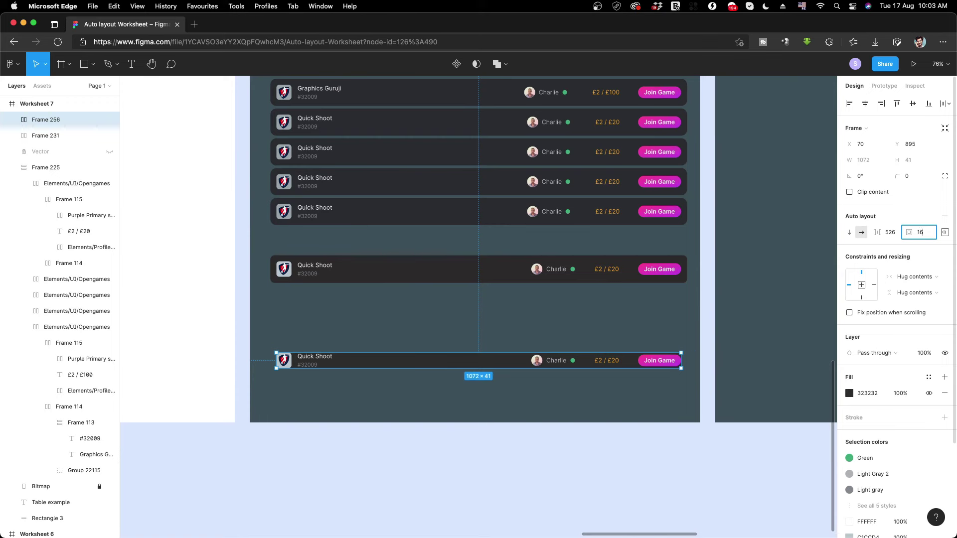
key("Return")
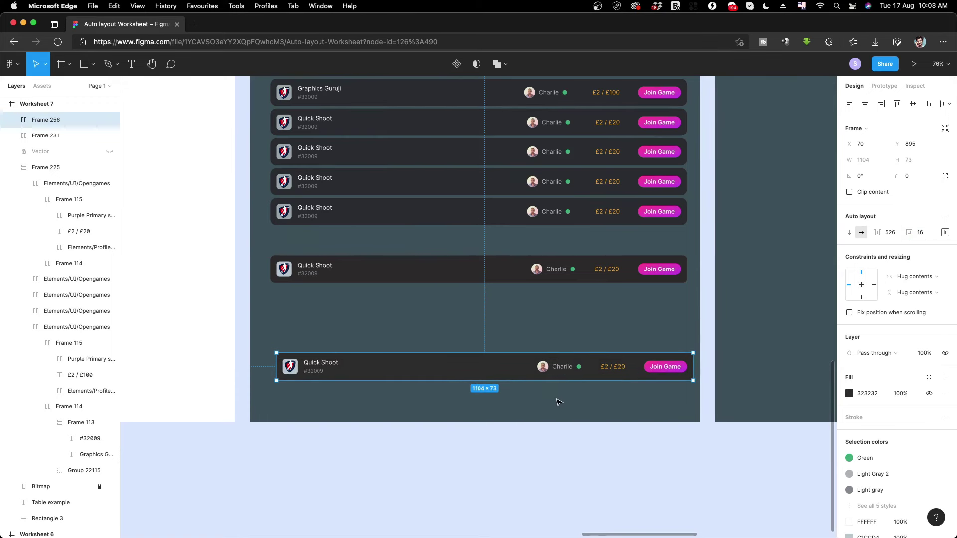
Align the row under the others at X54 Y838 and round its corners to 8.
left_click(558, 402)
left_click_drag(507, 366, 501, 346)
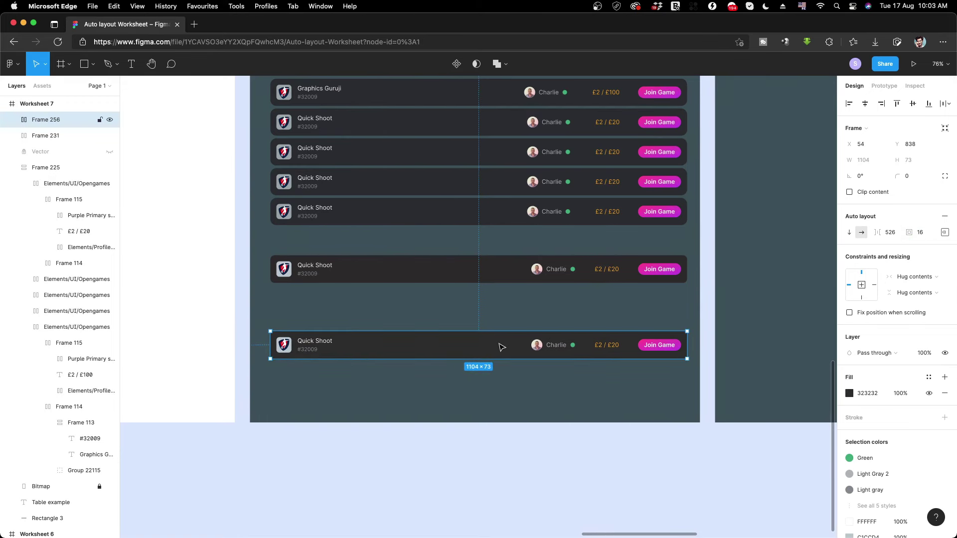
left_click(905, 176)
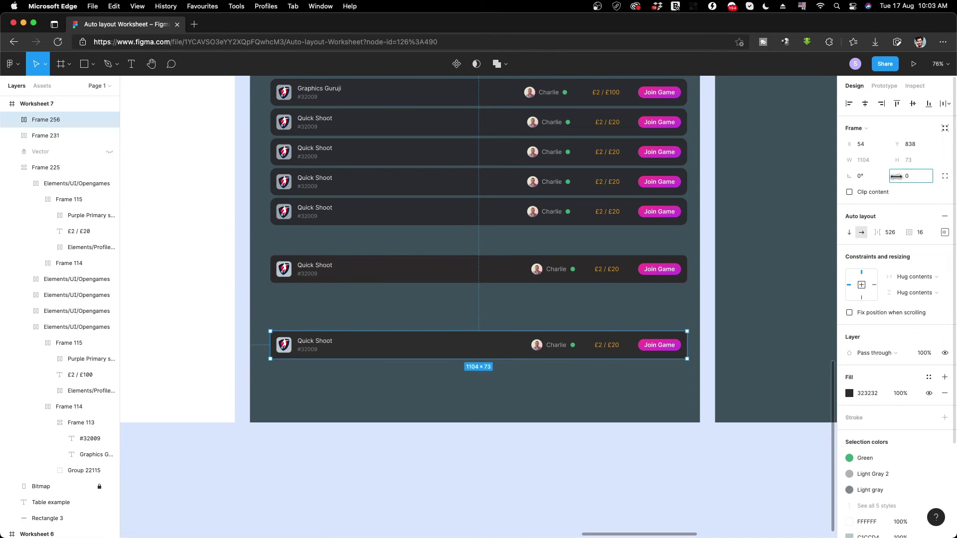
mouse_move(906, 178)
left_mouse_down()
mouse_move(4, 187)
mouse_move(647, 305)
left_mouse_up()
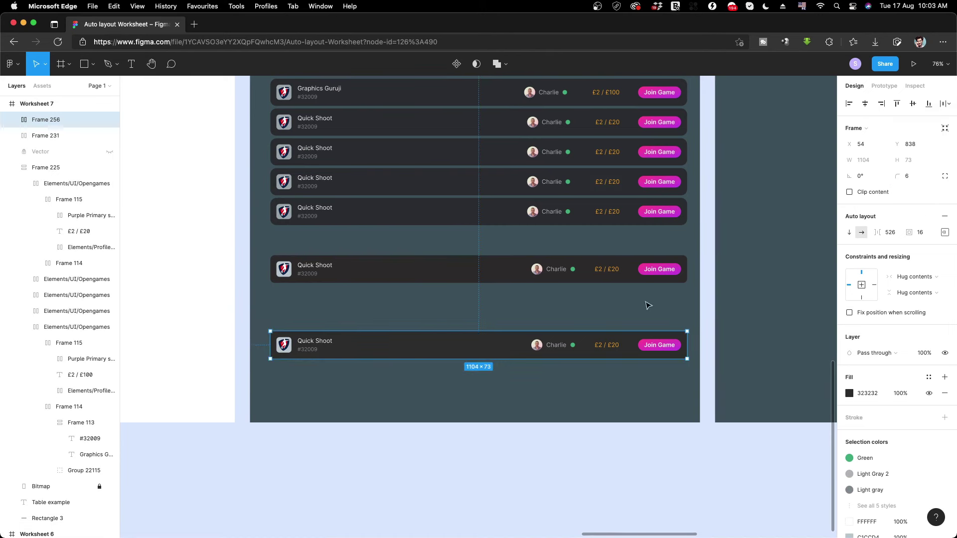
left_click_drag(900, 178, 904, 181)
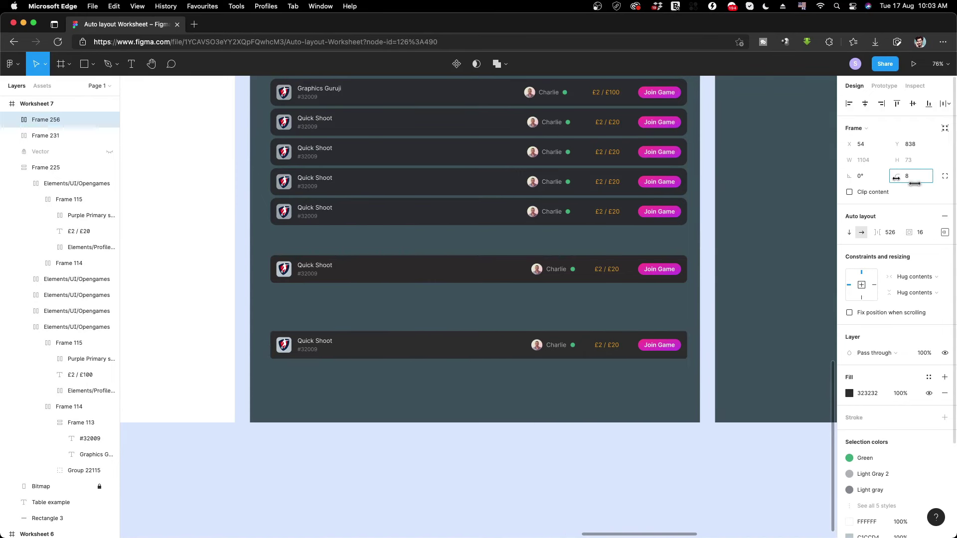
left_click(568, 383)
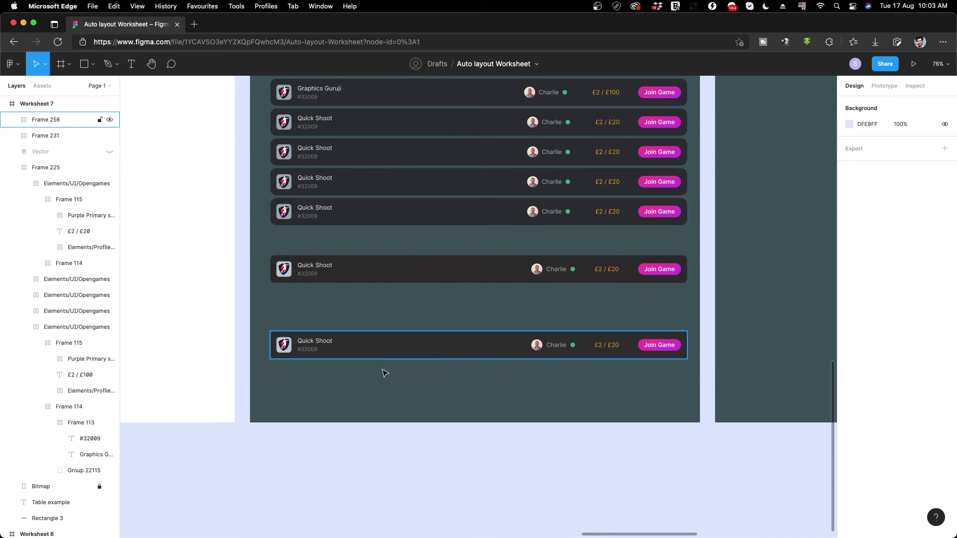
left_click(574, 355)
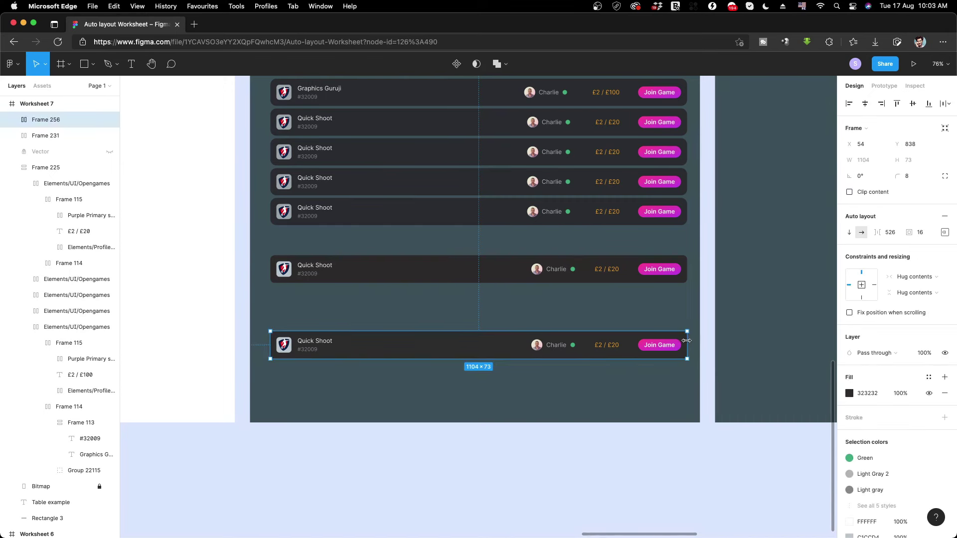
left_click_drag(687, 340, 487, 344)
key("ctrl+z")
Compare alignment and padding of the middle and bottom rows' title and price groups.
left_click(646, 274)
double_click(646, 271)
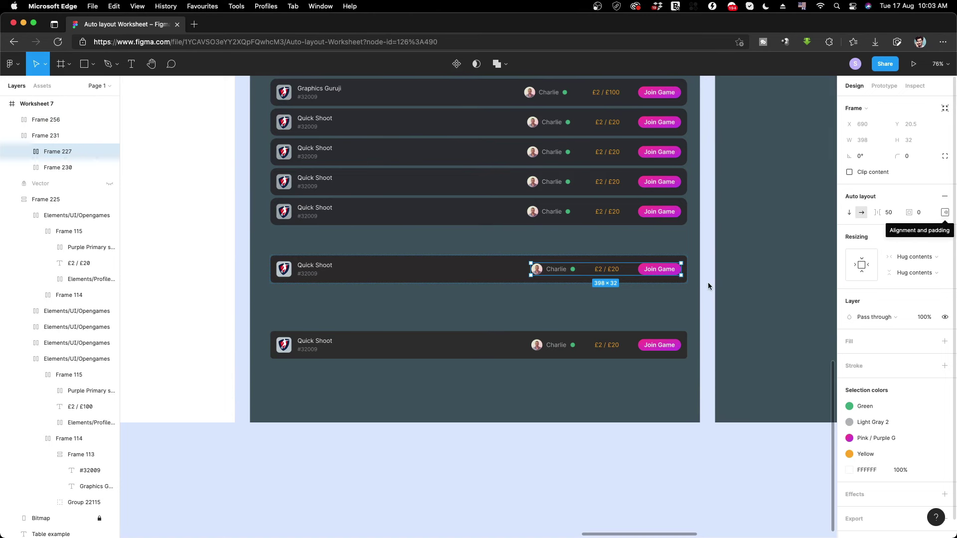
left_click(308, 275)
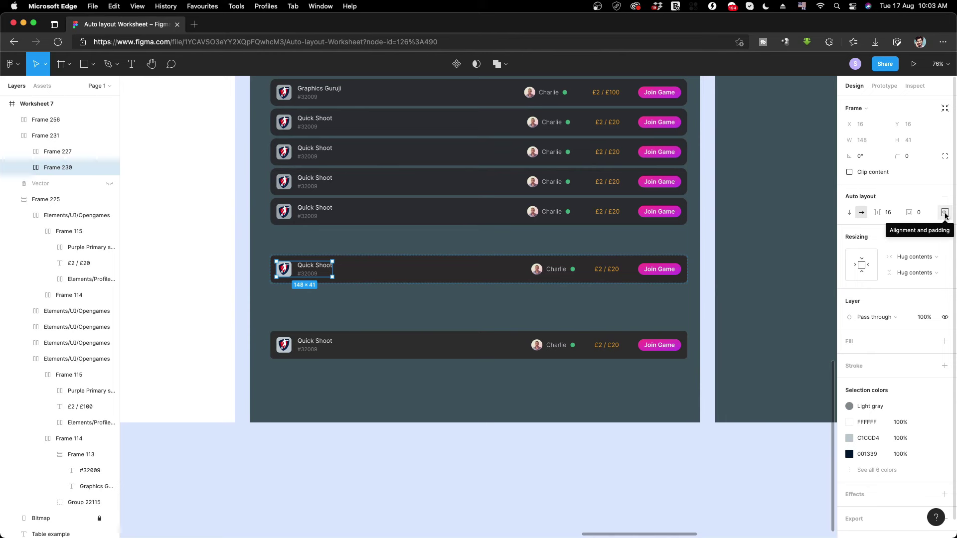
left_click(314, 347)
double_click(314, 347)
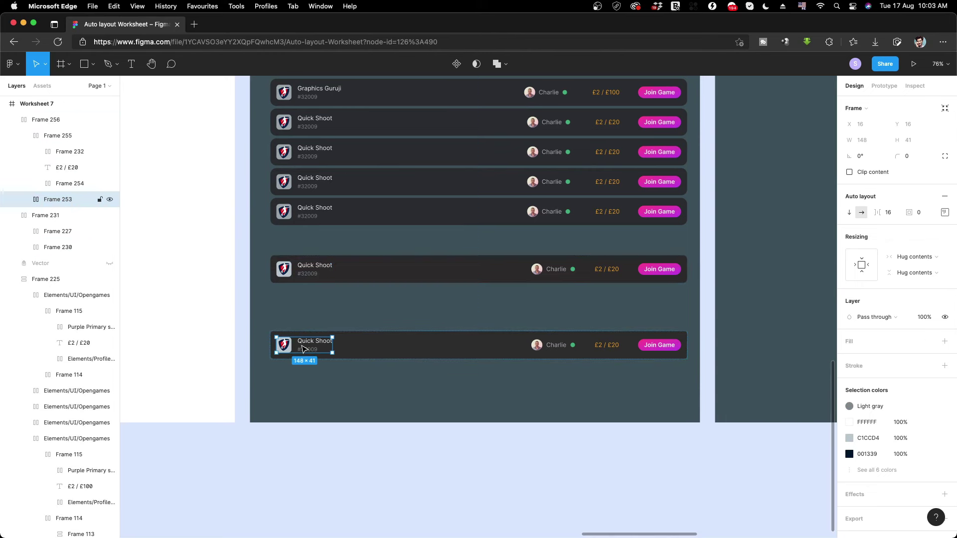
left_click(943, 212)
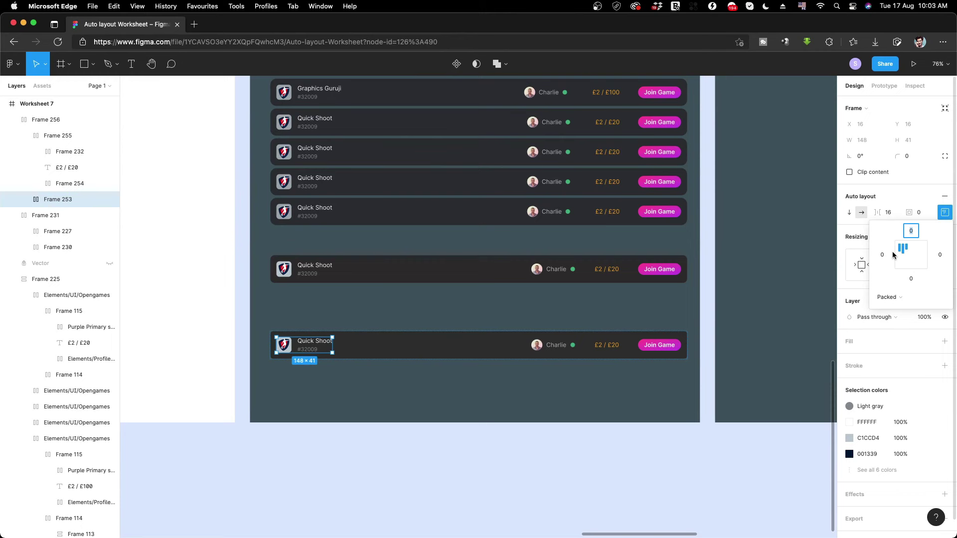
left_click(658, 346)
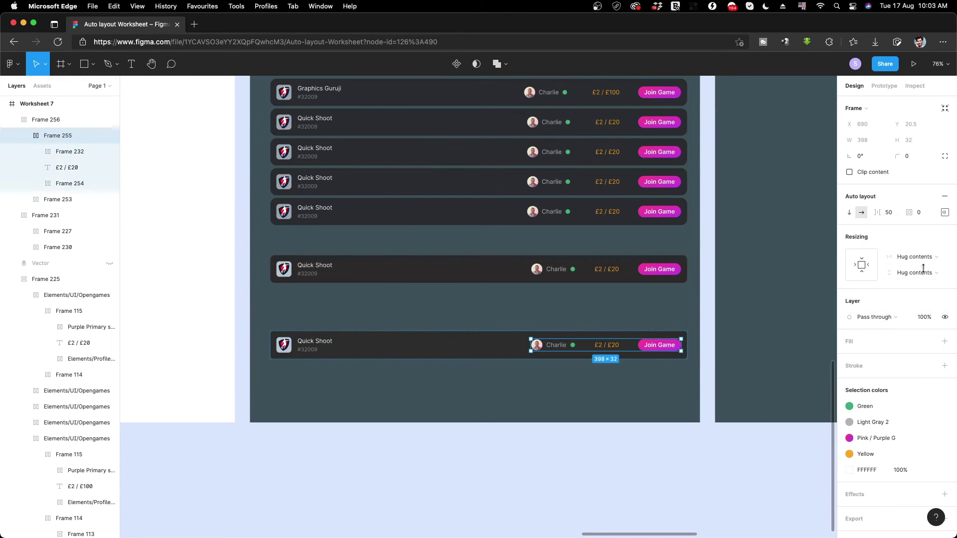
left_click(945, 213)
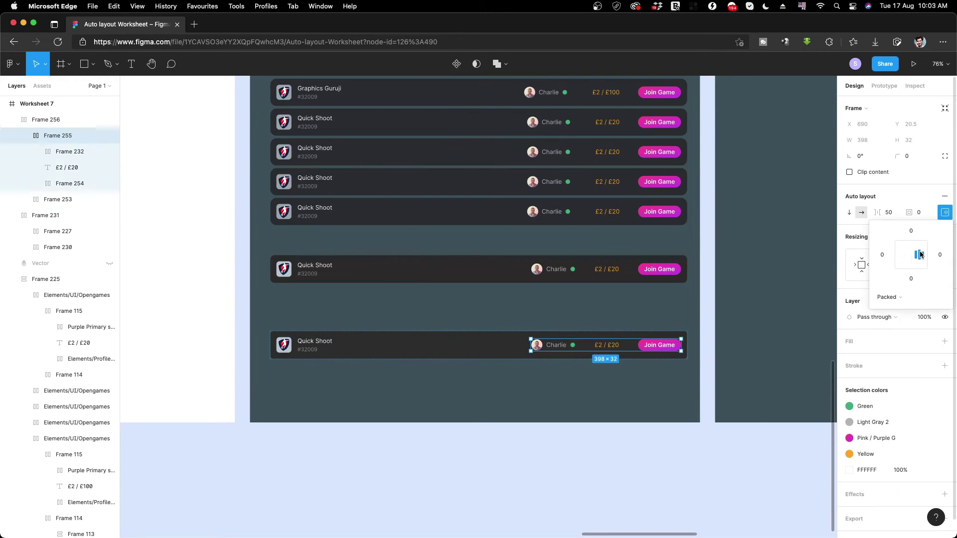
left_click(553, 387)
left_click(684, 348)
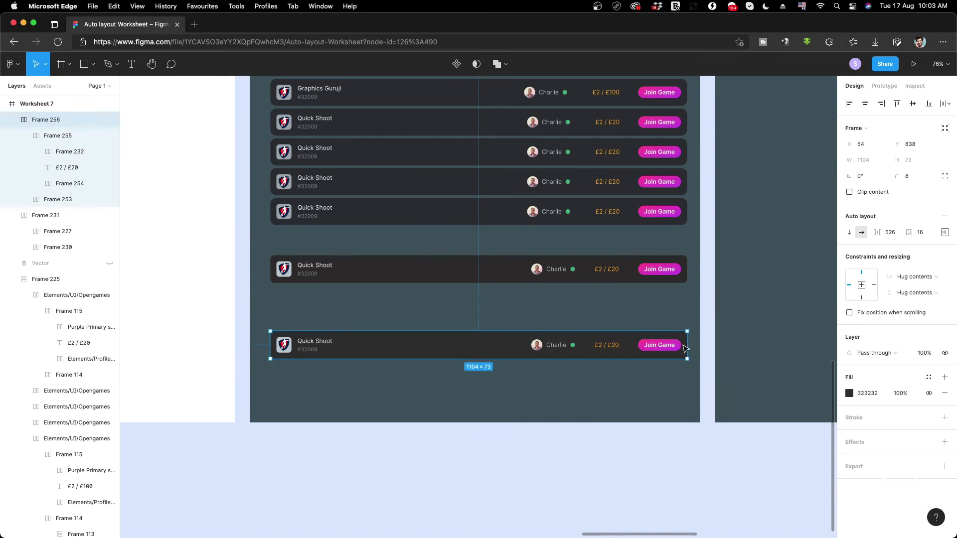
left_click(655, 268)
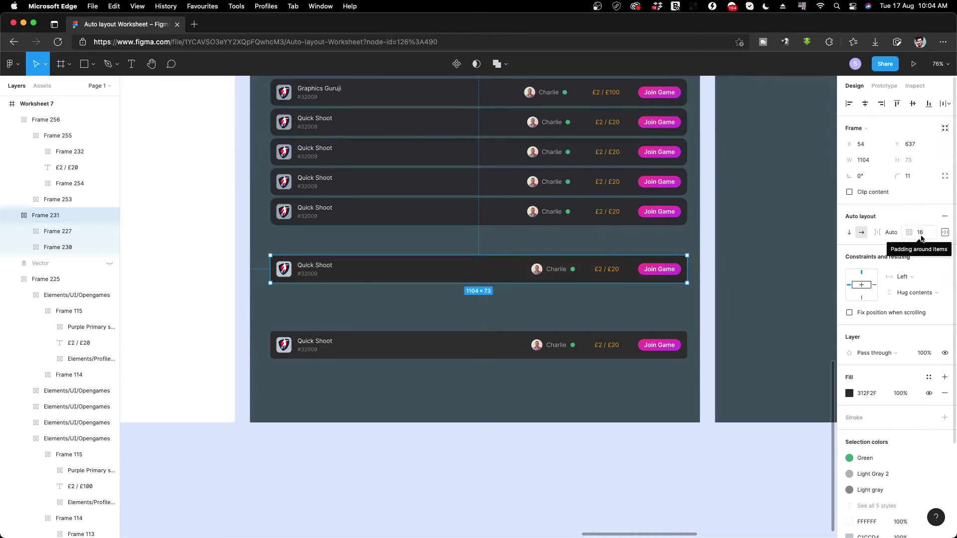
left_click(946, 232)
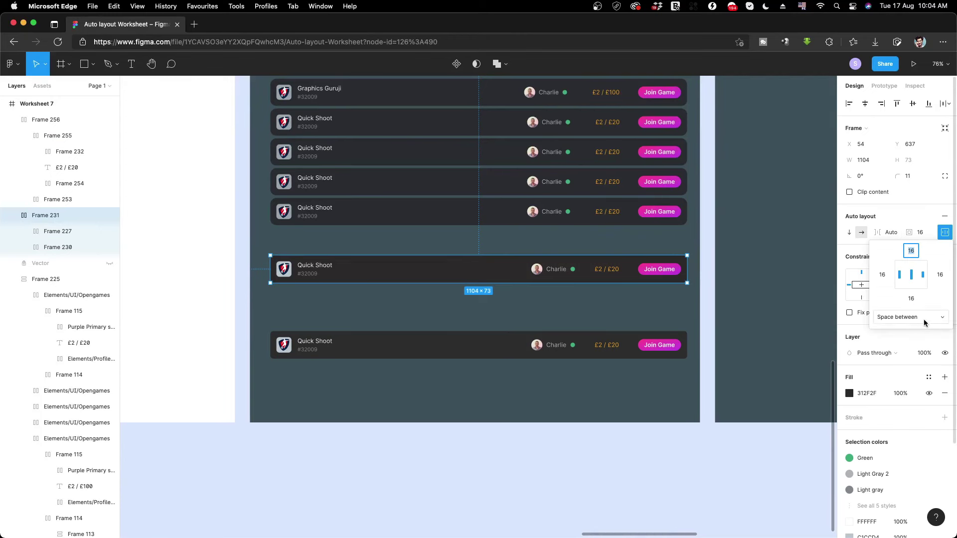
left_click(892, 238)
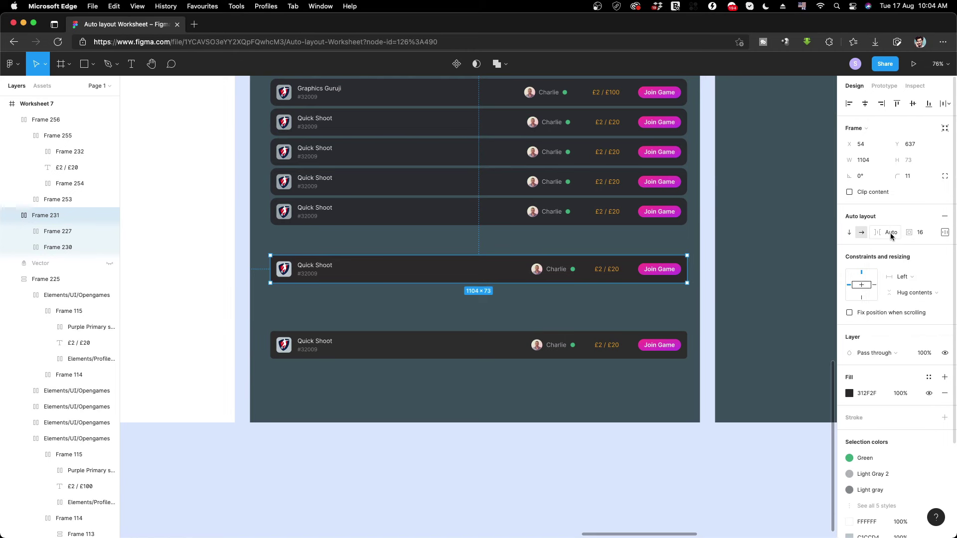
left_click(661, 349)
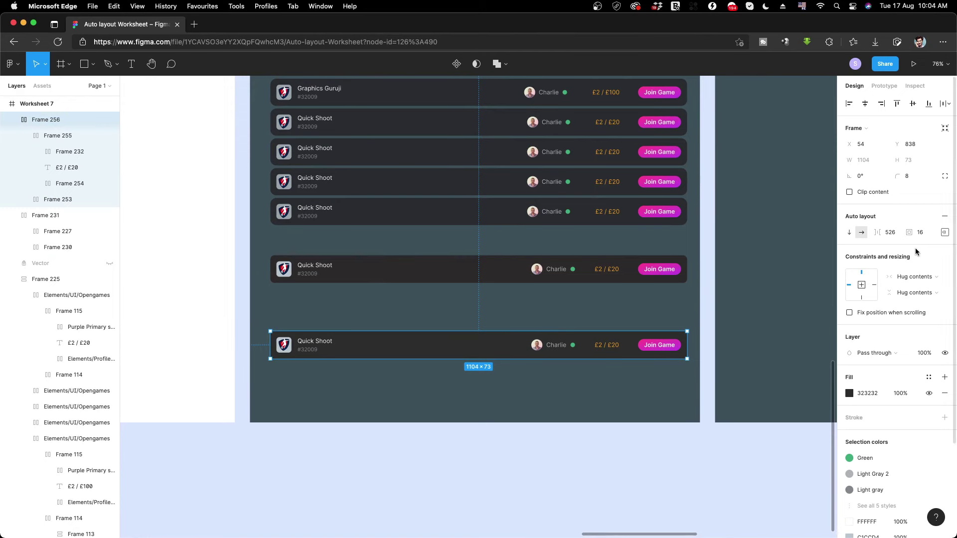
left_click(945, 232)
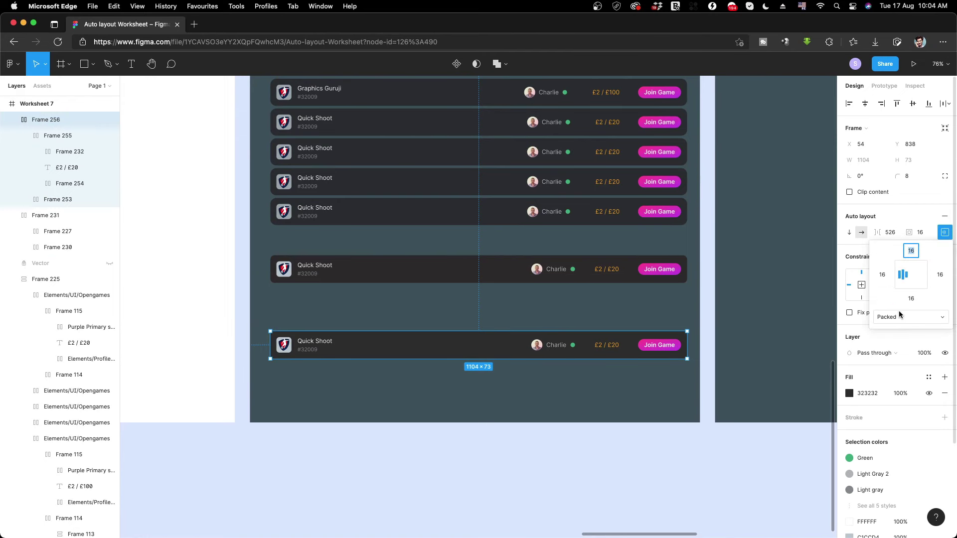
left_click(903, 316)
left_click(899, 329)
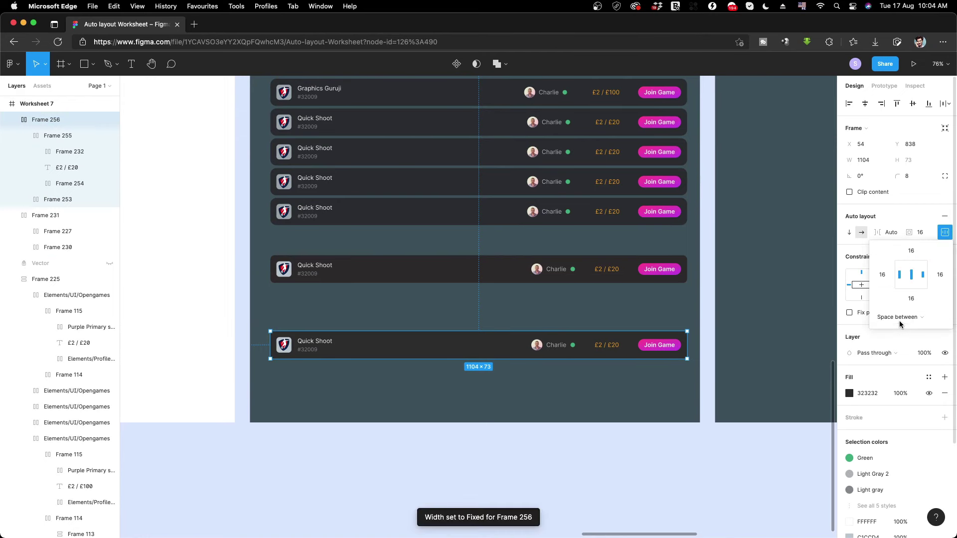
left_click(669, 390)
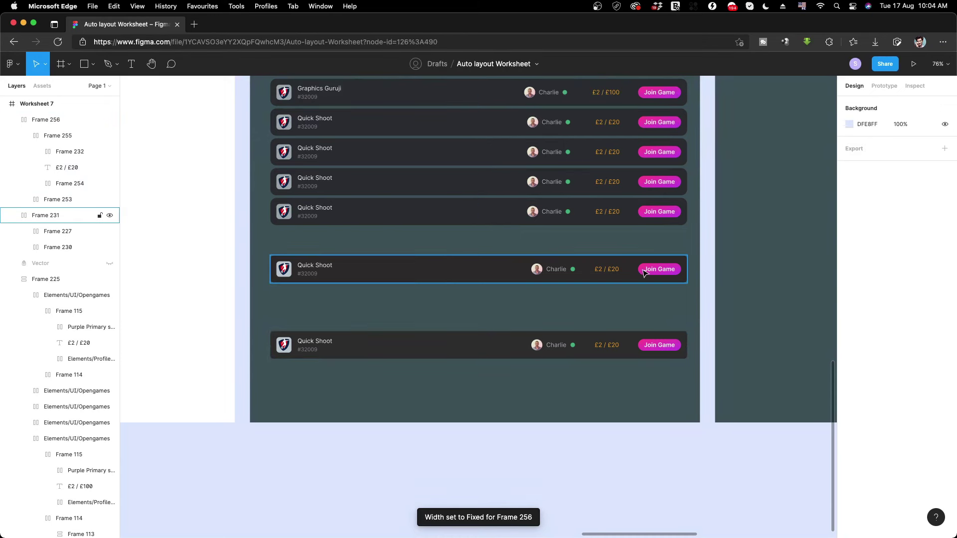
left_click(644, 274)
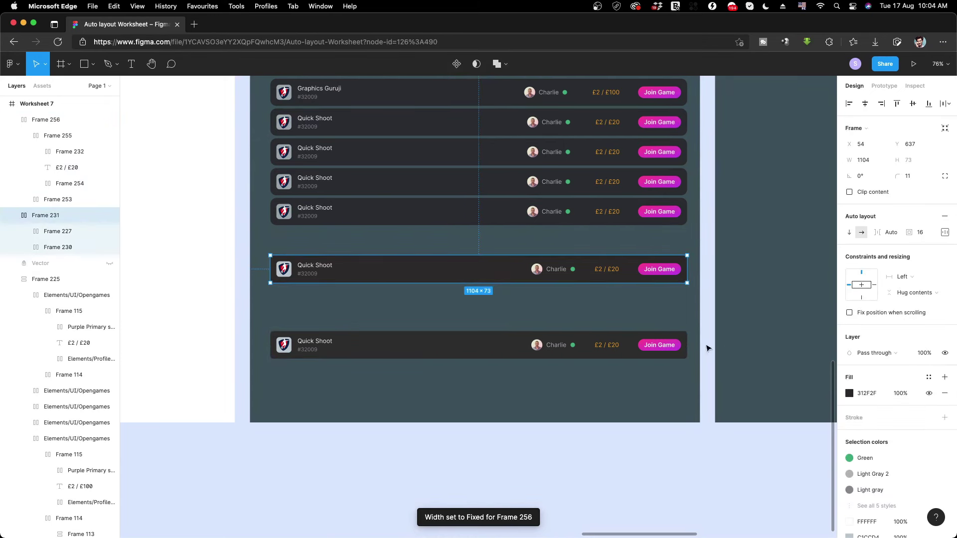
left_click(667, 347)
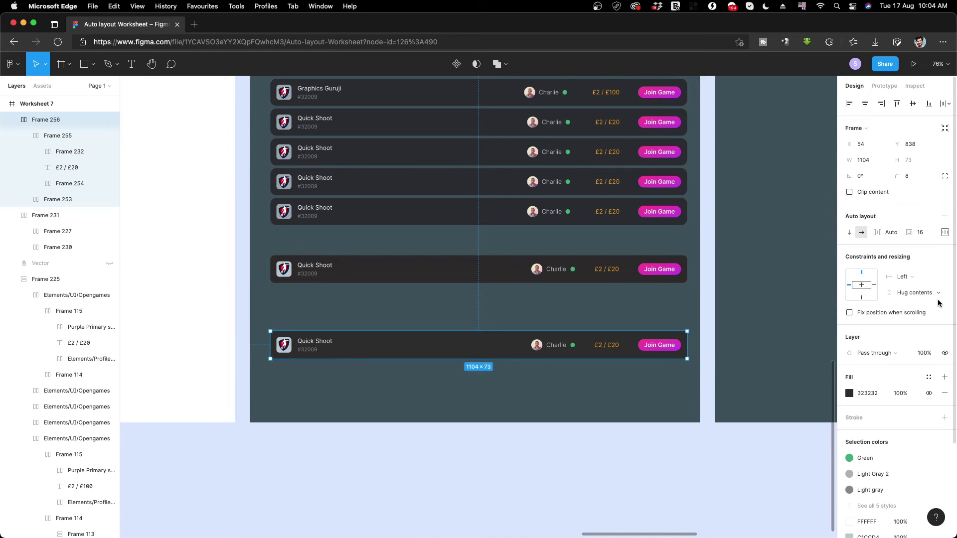
left_click_drag(686, 345, 687, 345)
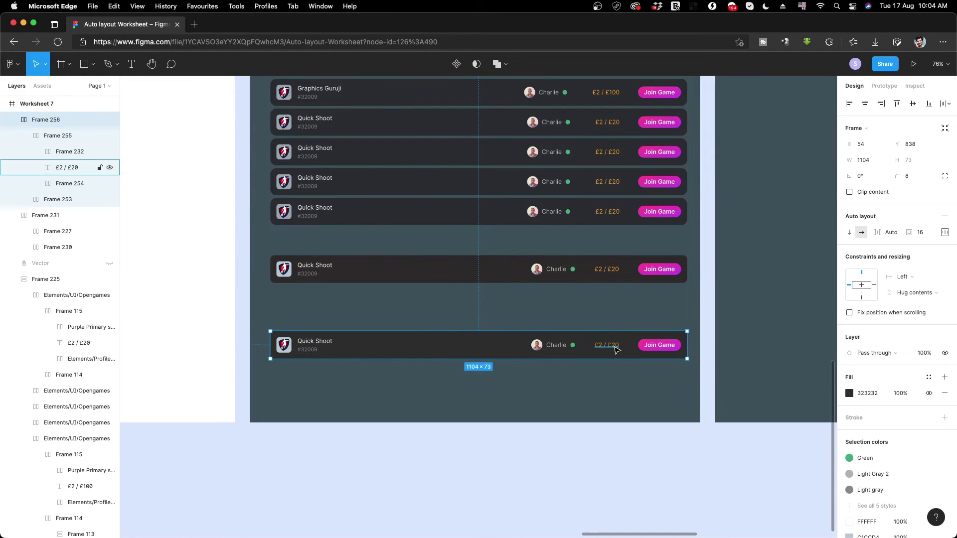
left_click(616, 349)
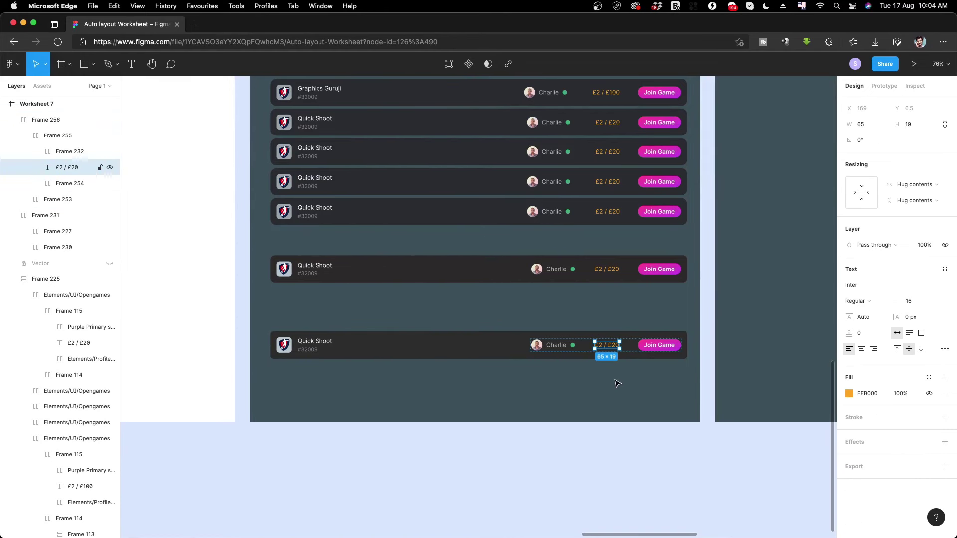
key("super+d")
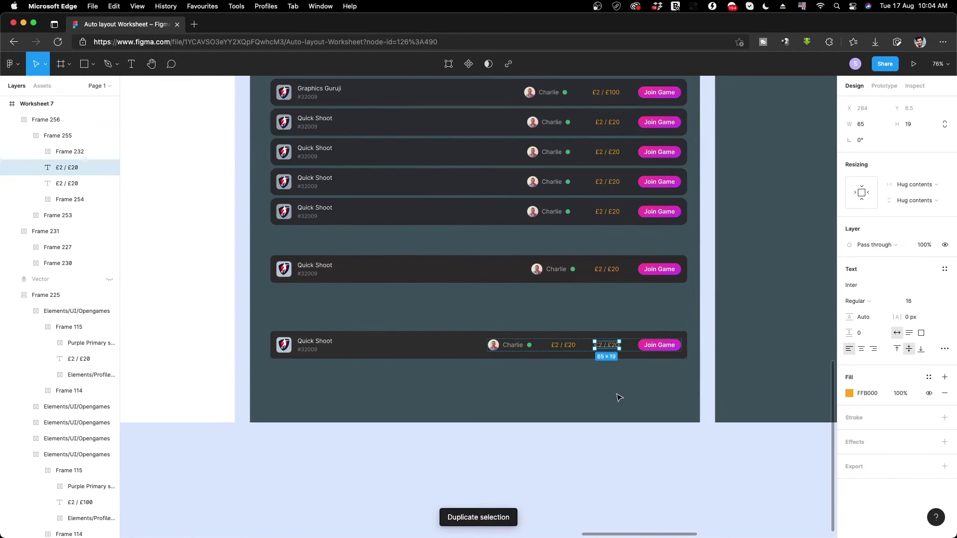
key("super+d")
key("super+z")
key("Delete")
Stretch the verification dialog group wider, then return it to 384 wide.
scroll(406, 359, "right", 5)
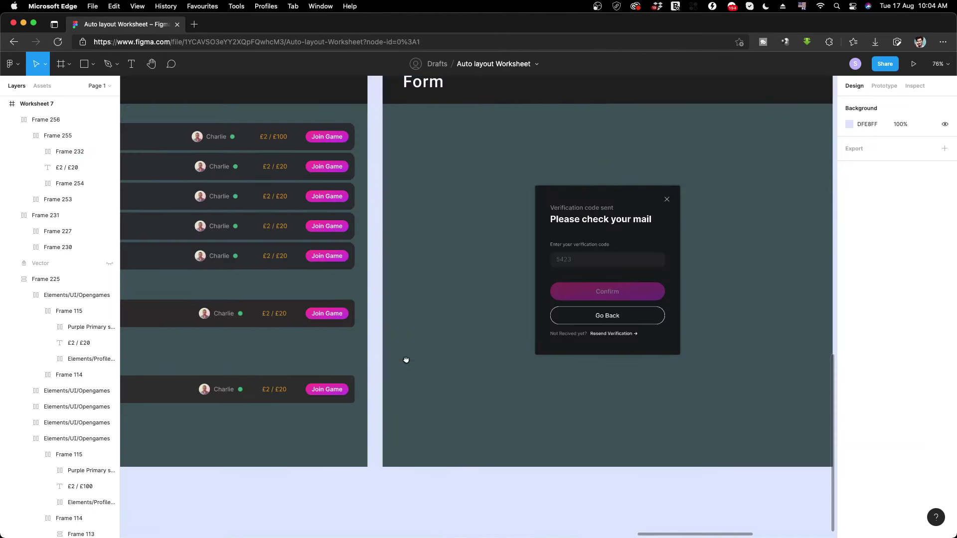
scroll(492, 336, "right", 2)
scroll(491, 337, "right", 2)
left_click(563, 232)
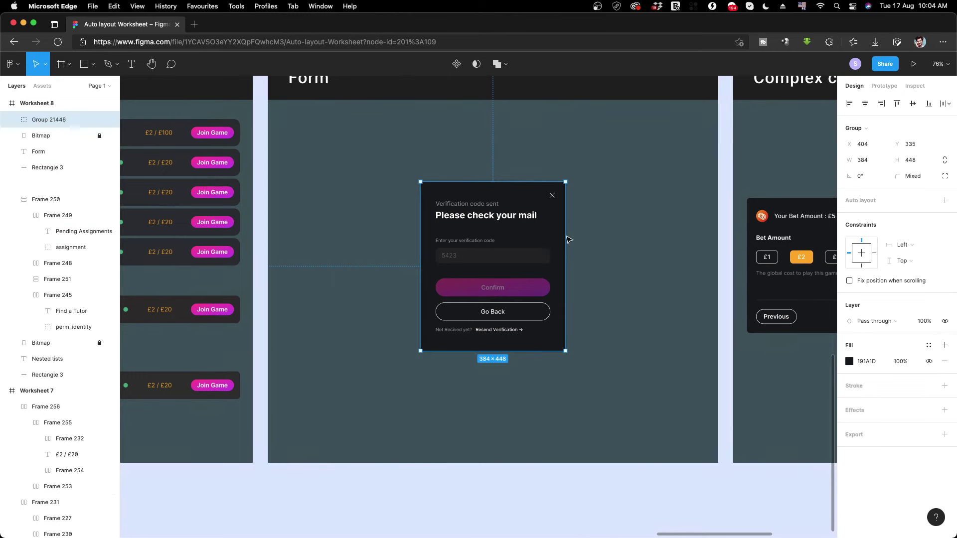
mouse_move(569, 254)
left_mouse_down()
mouse_move(649, 260)
mouse_move(637, 249)
mouse_move(549, 237)
mouse_move(583, 238)
left_mouse_up()
left_click_drag(562, 238, 566, 238)
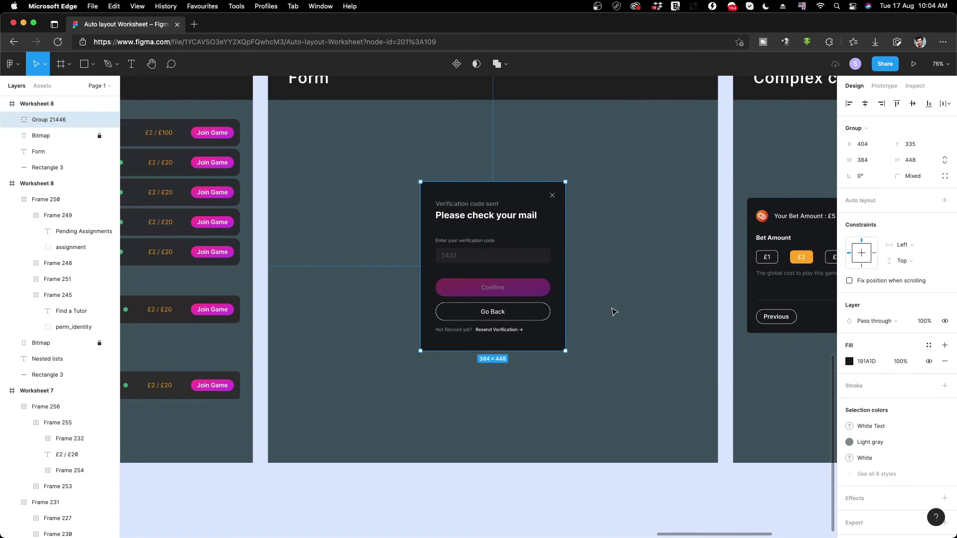
mouse_move(676, 306)
left_mouse_down()
mouse_move(658, 336)
mouse_move(380, 325)
left_mouse_up()
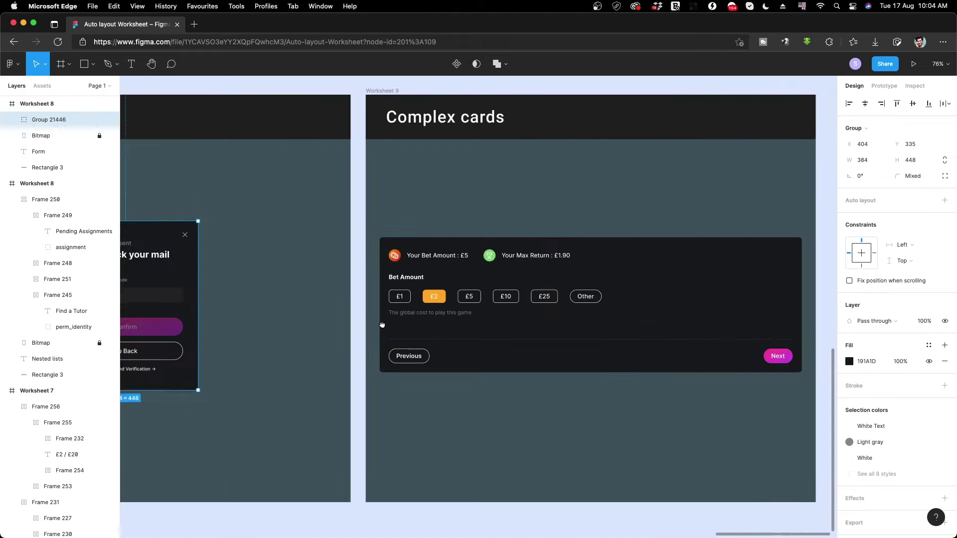
On Complex cards, narrow the bet card frame from its right side, then undo it.
scroll(380, 324, "right", 2)
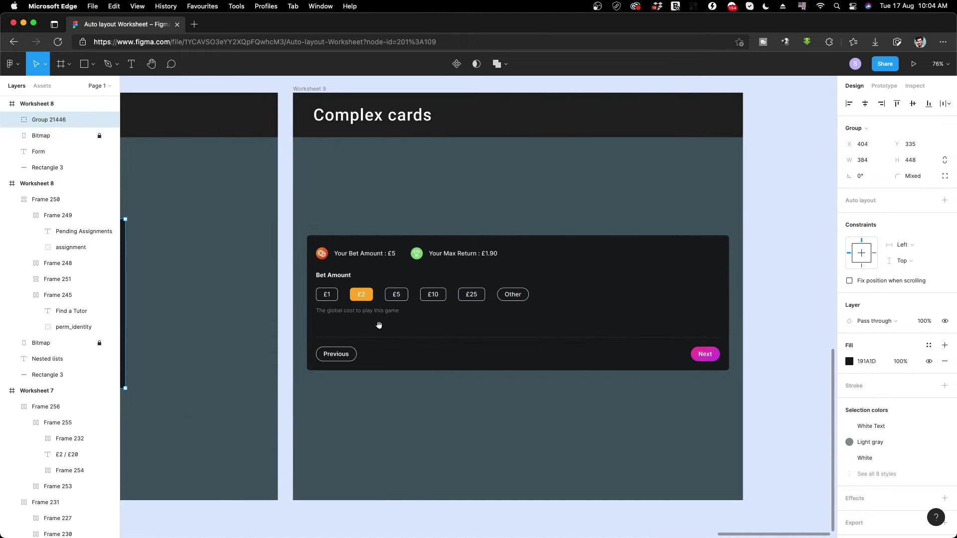
left_click(725, 298)
left_click_drag(730, 298, 643, 298)
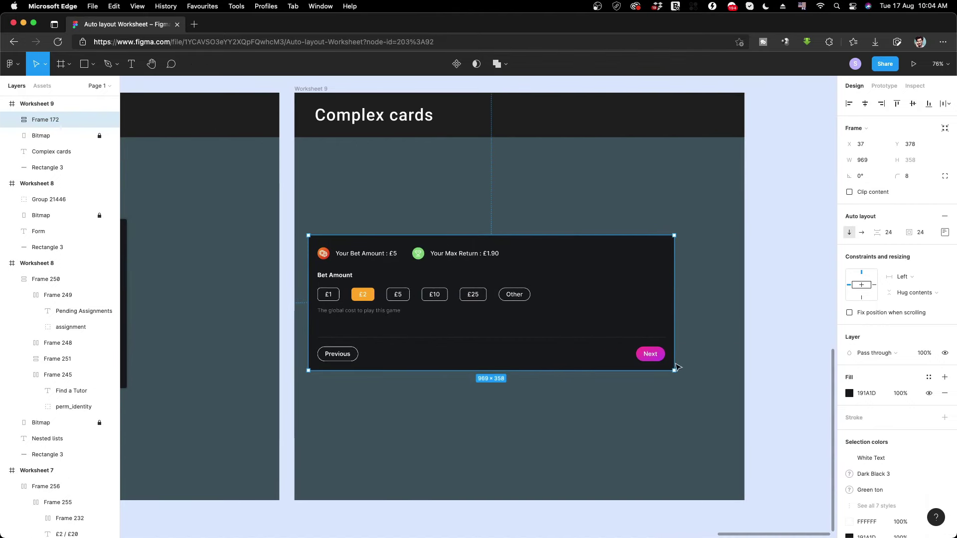
key("super+z")
Inspect the Previous/Next row's auto layout alignment in Frame 189 without changing it.
left_click(706, 355)
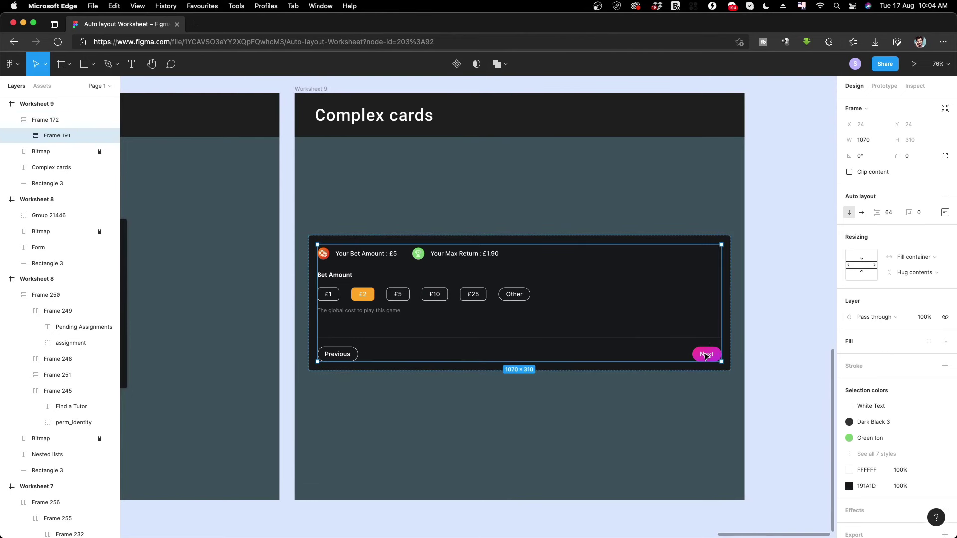
left_click(707, 356)
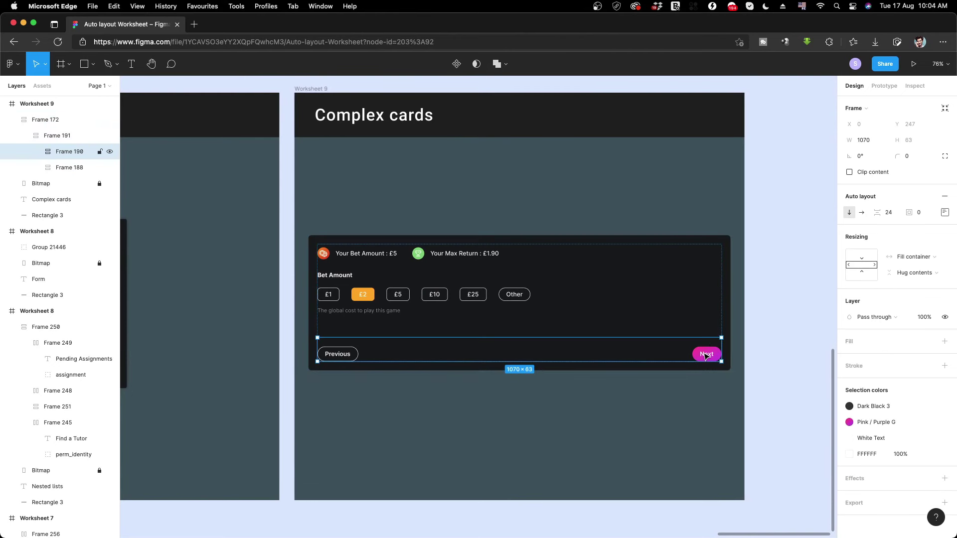
left_click(707, 355)
left_click(945, 212)
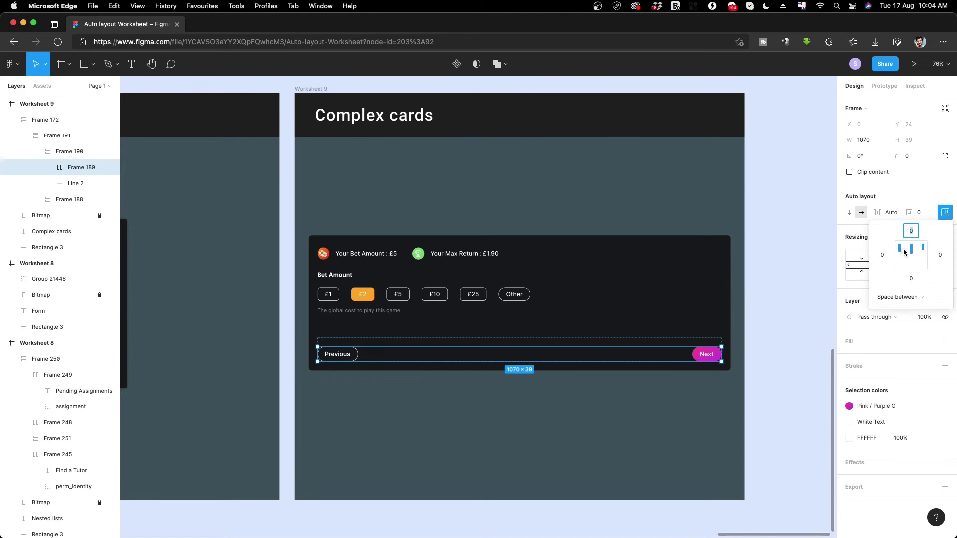
left_click(624, 402)
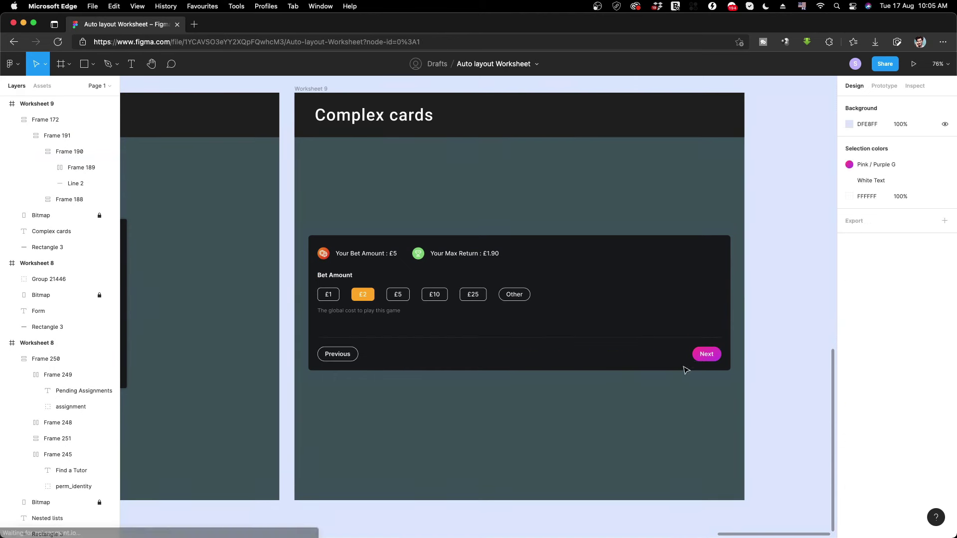
left_click(706, 358)
left_click(705, 358)
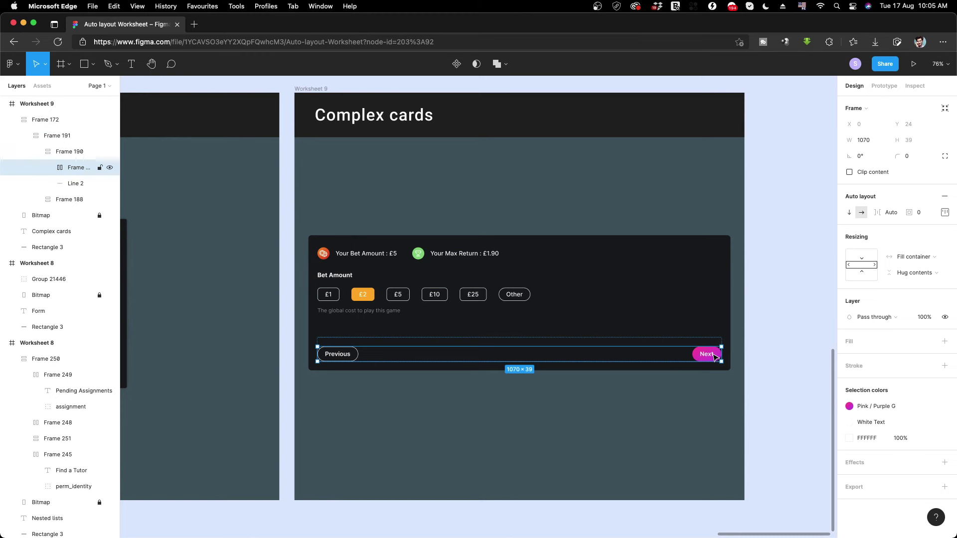
left_click(343, 358)
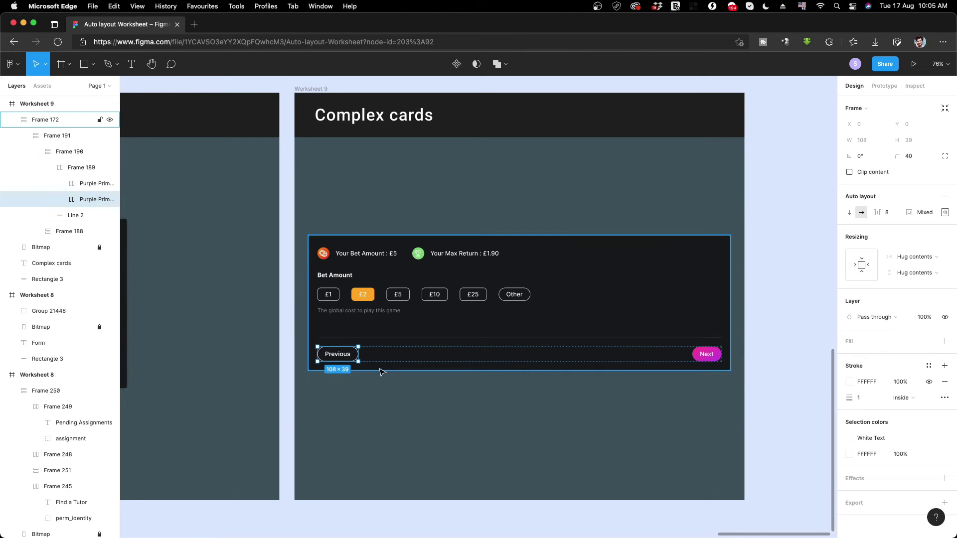
key("super+d")
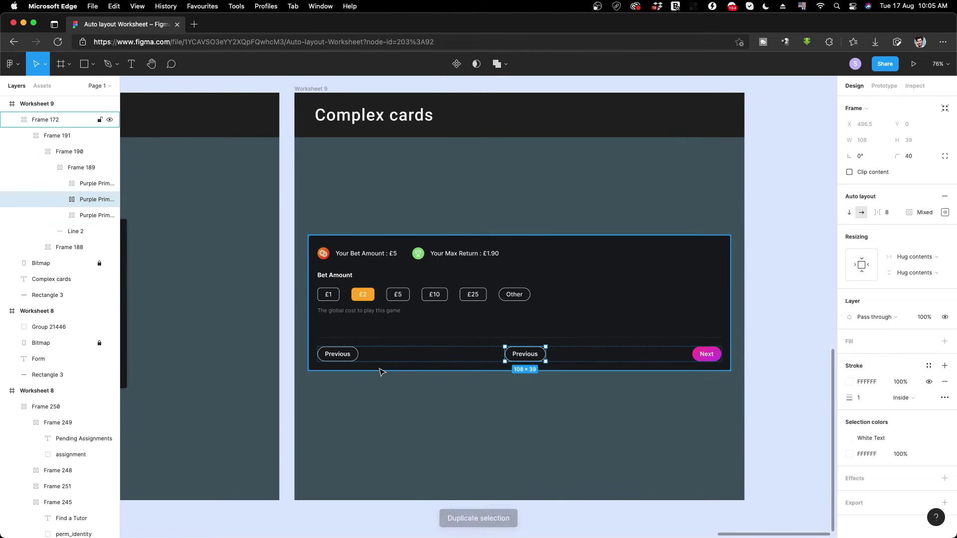
key("super+d")
key("super+d")
key("super+d")
key("super+d")
key("super+d")
key("super+z")
key("super+z")
key("super+z")
key("super+z")
key("super+z")
key("super+z")
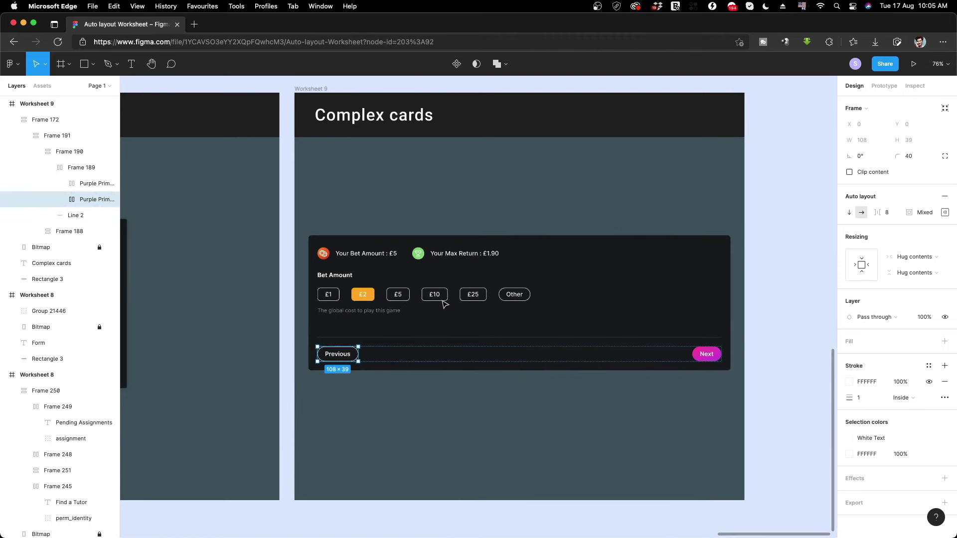
left_click(442, 300)
double_click(440, 299)
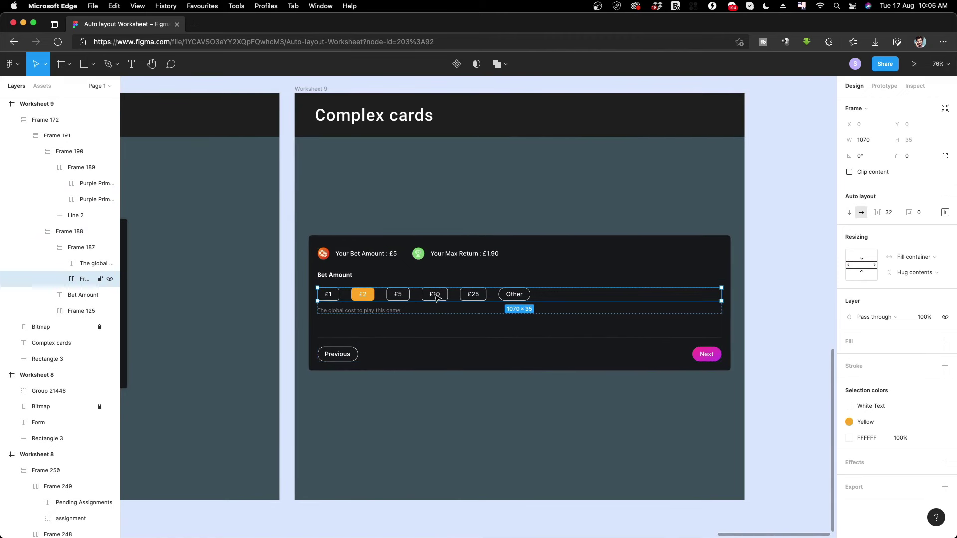
left_click(435, 298)
key("super+d")
key("super+d")
key("super+d")
key("super+d")
key("super+z")
key("super+z")
key("super+z")
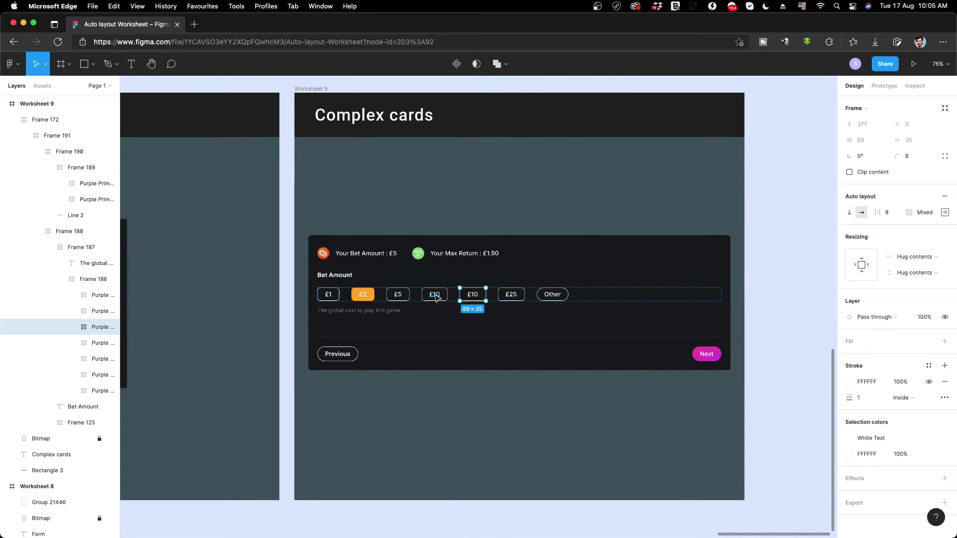
key("Delete")
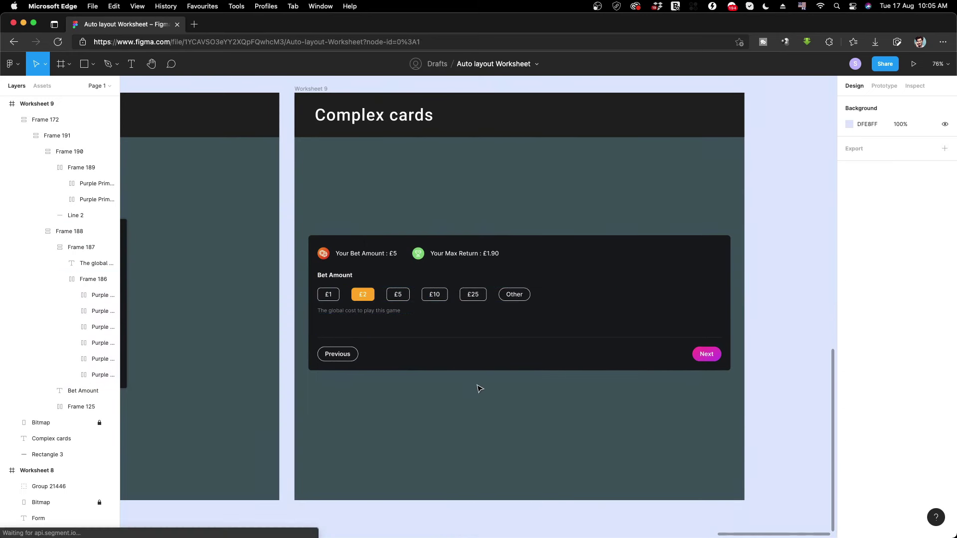
left_click(441, 299)
double_click(442, 299)
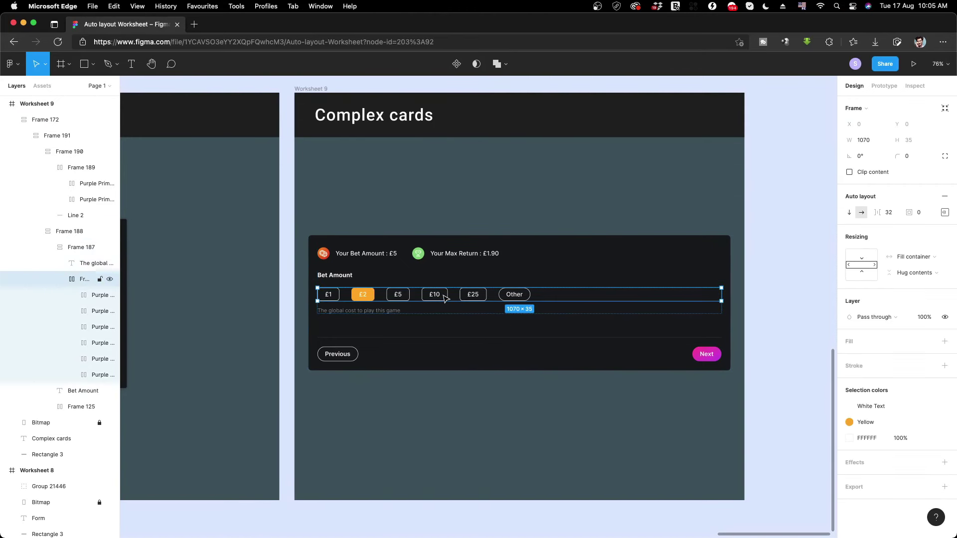
Duplicate the £10 amount chip and relabel the copy £15.
left_click(445, 298)
key("super+d")
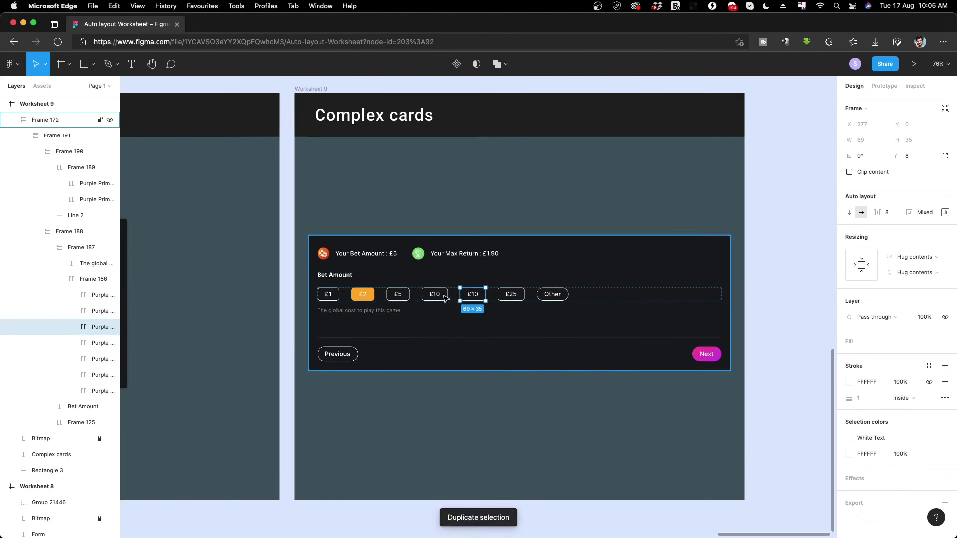
double_click(472, 294)
type("£15")
key("Escape")
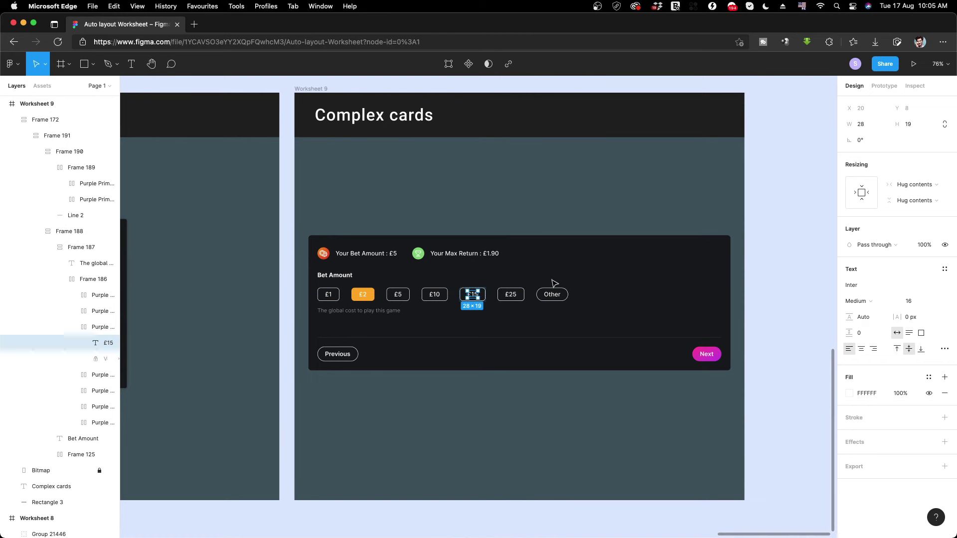
key("Escape")
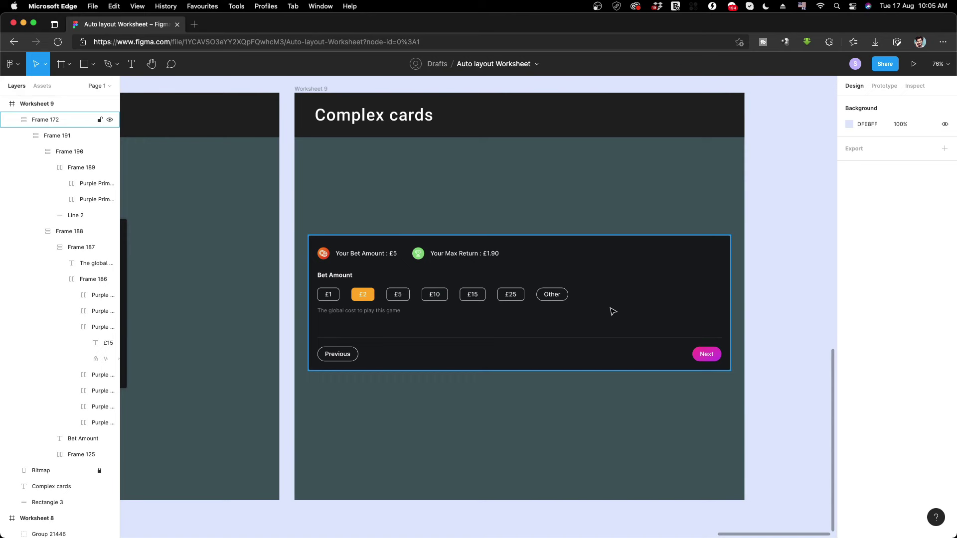
scroll(489, 284, "down", 5)
scroll(563, 261, "down", 3)
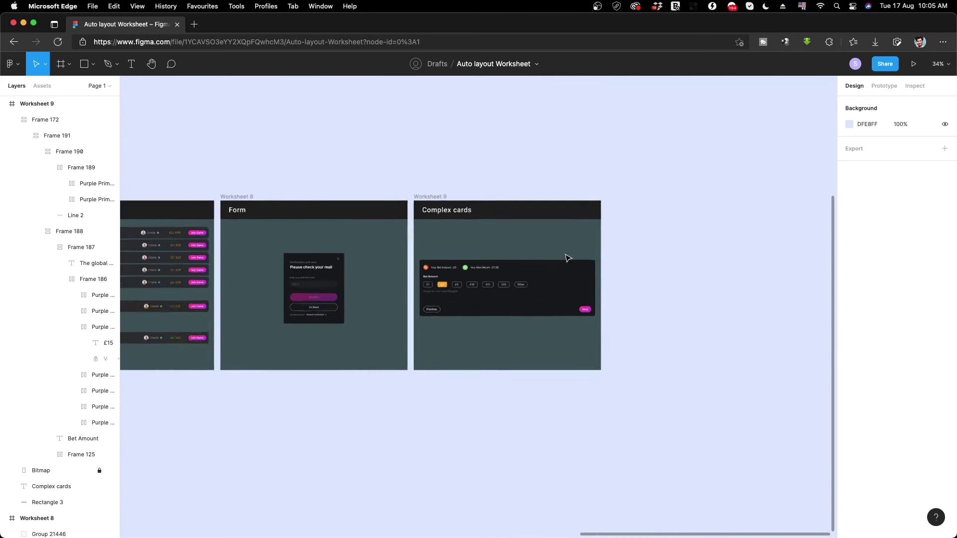
scroll(568, 257, "down", 3)
scroll(568, 258, "up", 5)
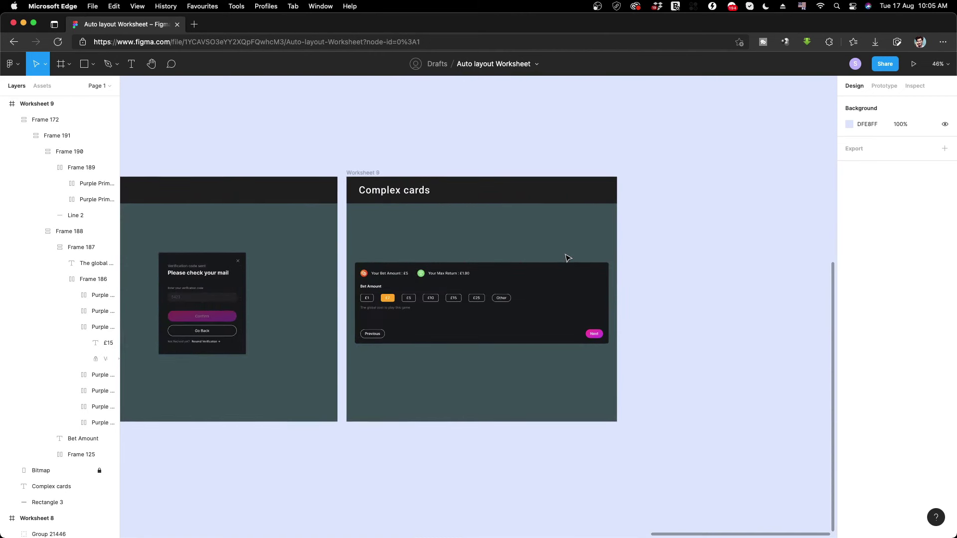
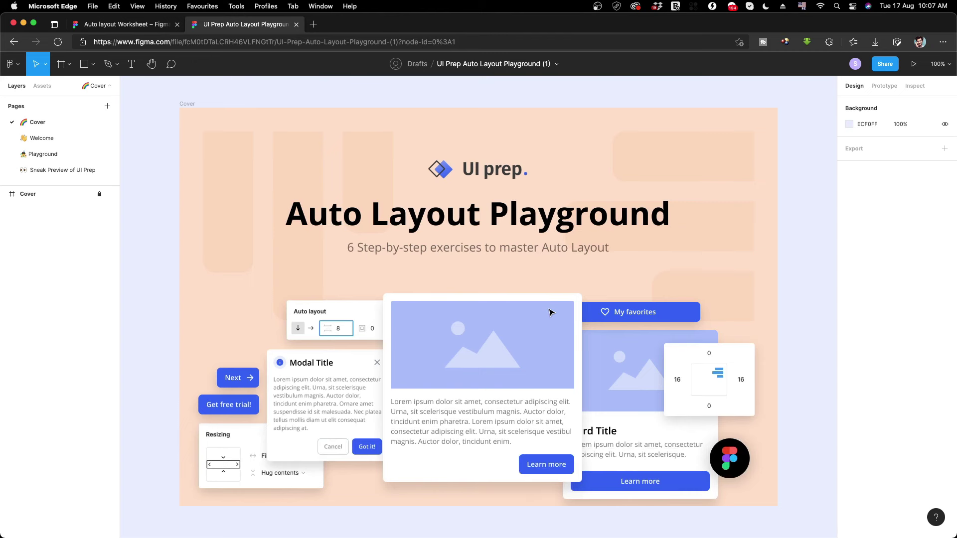
Open the Playground page of the Auto Layout Playground file.
scroll(550, 312, "down", 3)
scroll(550, 313, "down", 2)
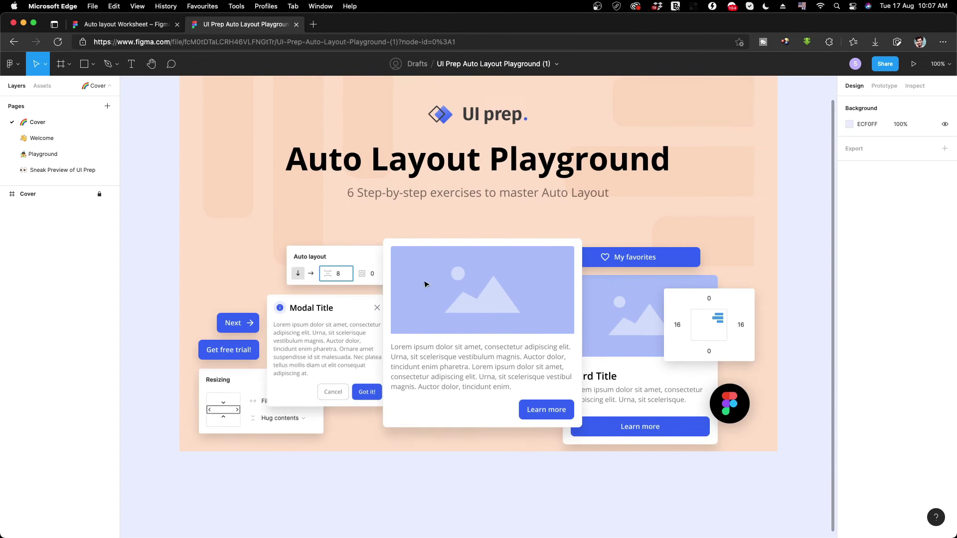
left_click(39, 153)
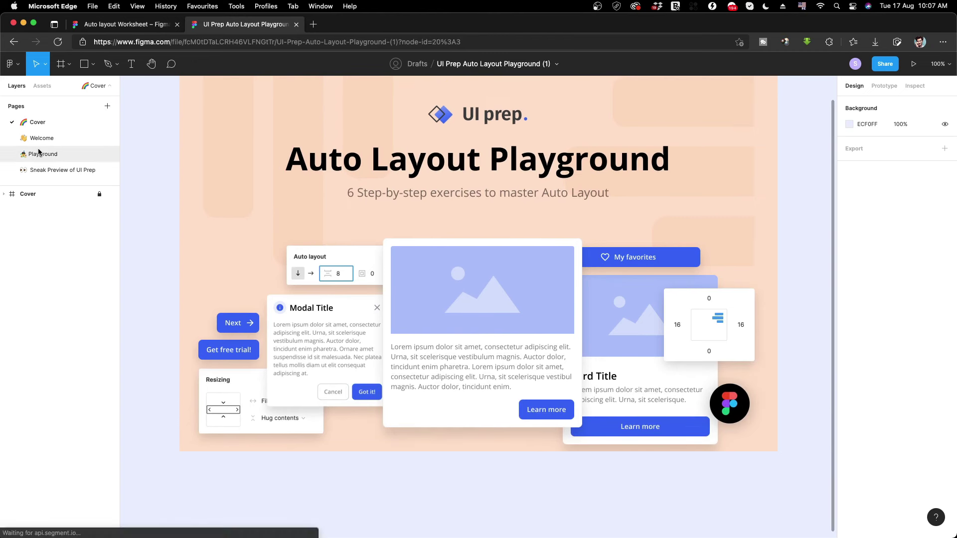
Zoom into Exercise #1's Simple Button steps on the Playground canvas.
scroll(146, 267, "up", 3)
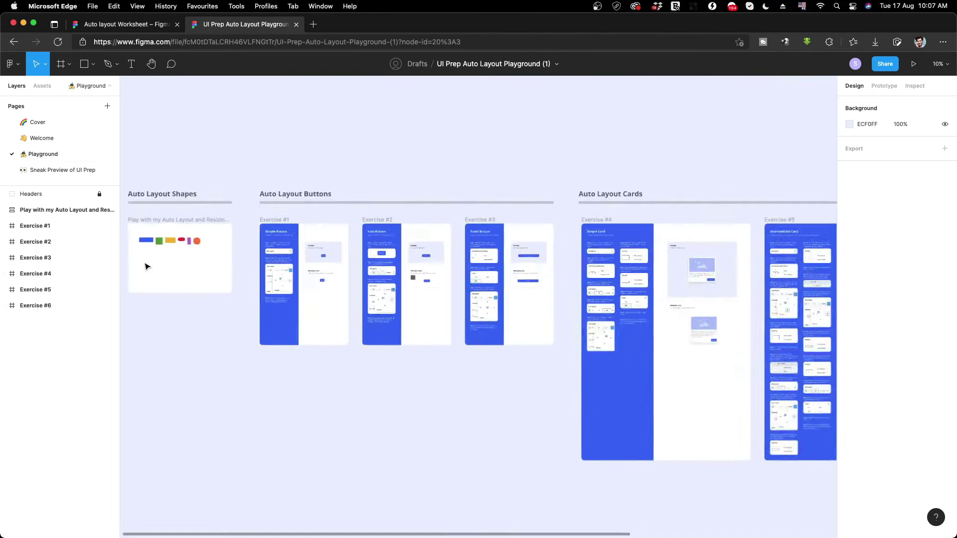
scroll(146, 266, "up", 5)
scroll(469, 290, "right", 3)
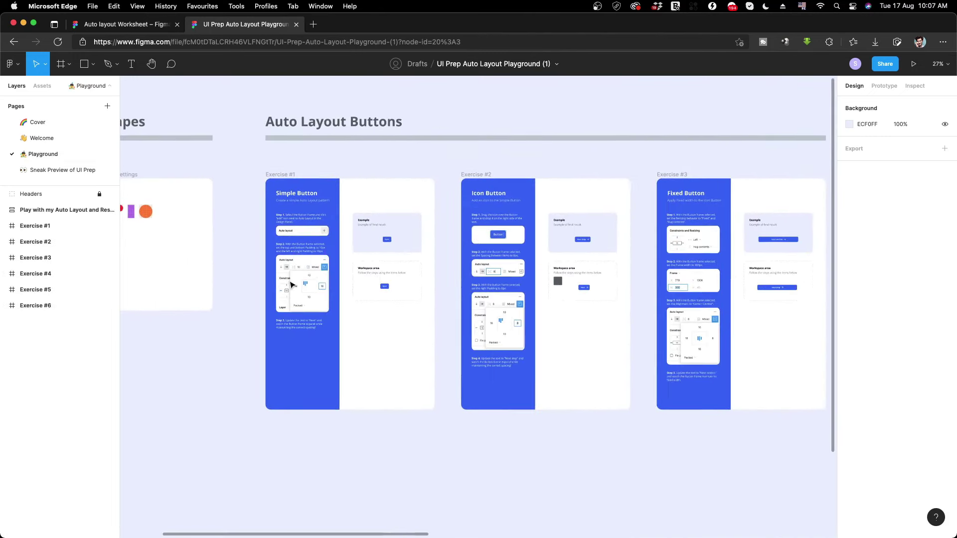
scroll(289, 288, "up", 8)
scroll(282, 196, "down", 2)
scroll(282, 196, "up", 1)
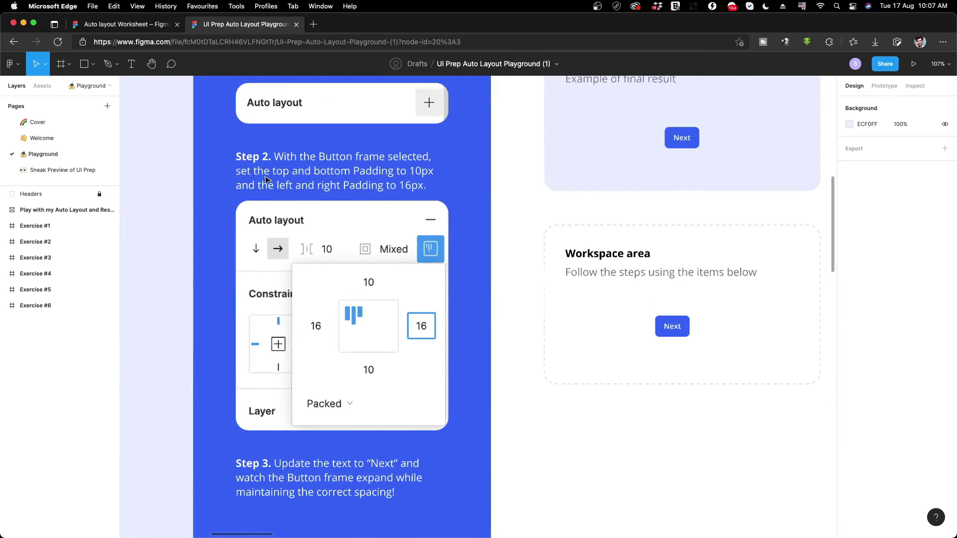
scroll(282, 196, "up", 4)
scroll(305, 349, "down", 1)
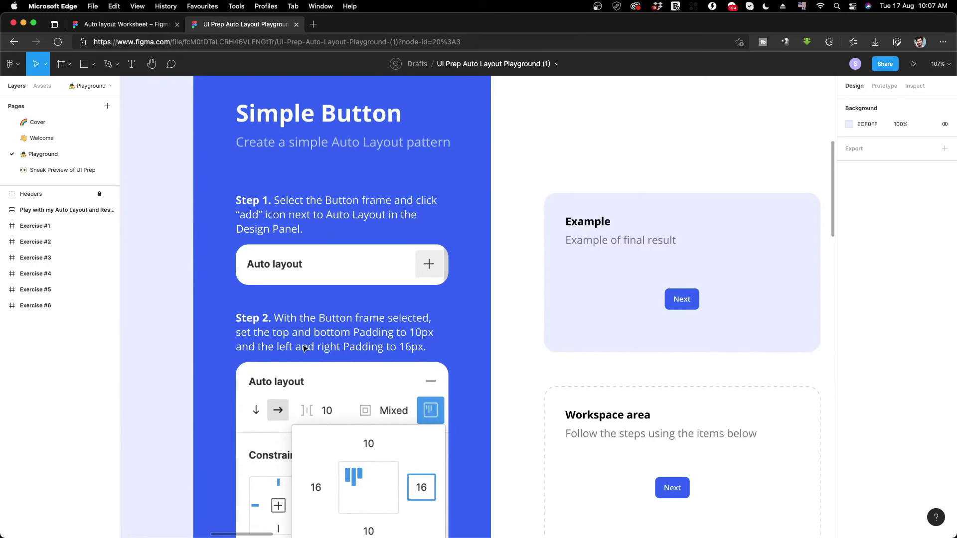
scroll(306, 349, "down", 3)
scroll(287, 427, "down", 2)
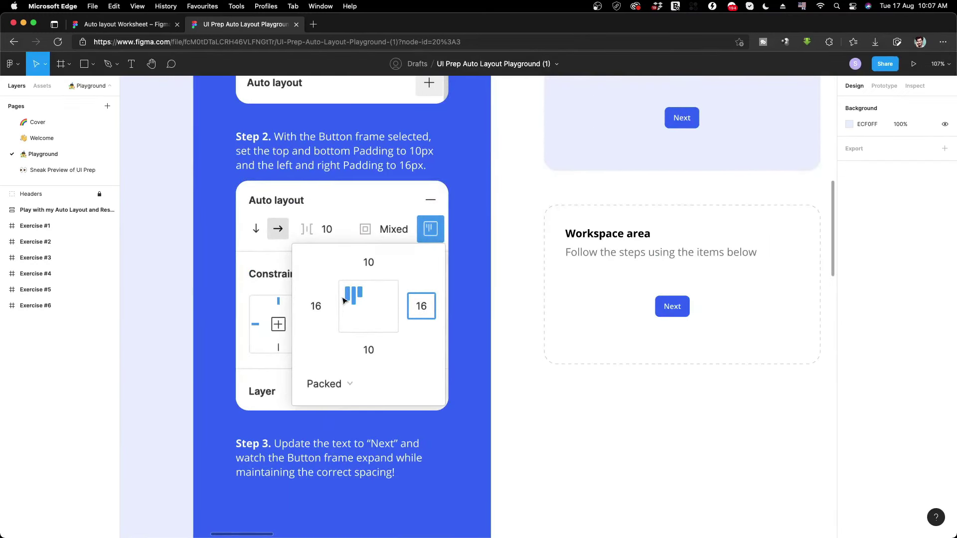
Bring Step 1 and its Example frame into view, then zoom out to Exercises #1–#6.
left_click_drag(739, 253, 634, 388)
scroll(634, 388, "up", 2)
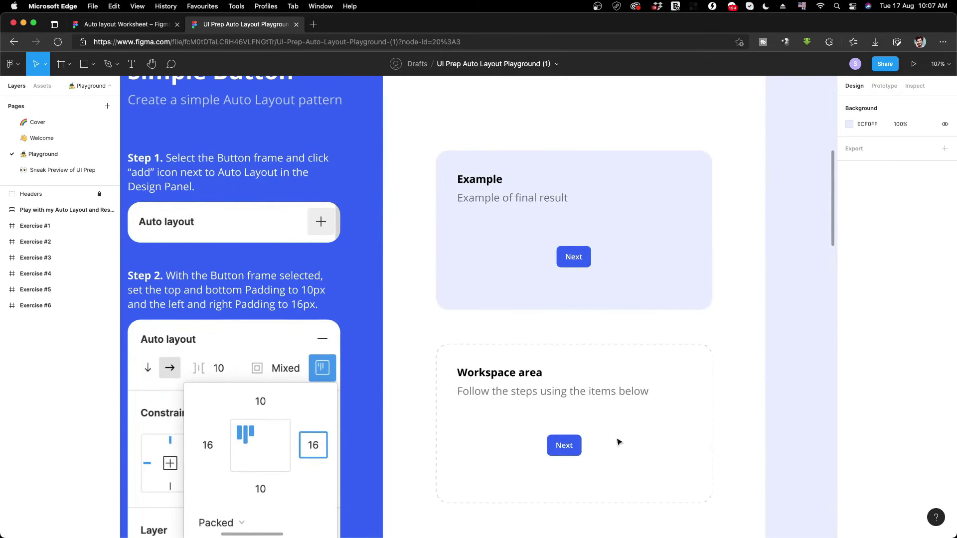
scroll(549, 349, "down", 2)
scroll(548, 349, "right", 1)
scroll(724, 315, "left", 6)
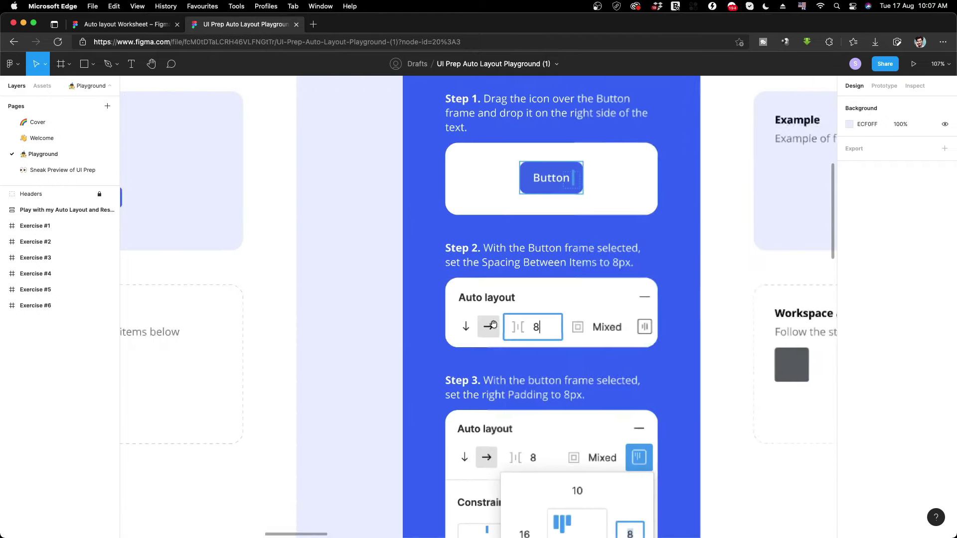
scroll(571, 234, "down", 1)
scroll(498, 299, "down", 3)
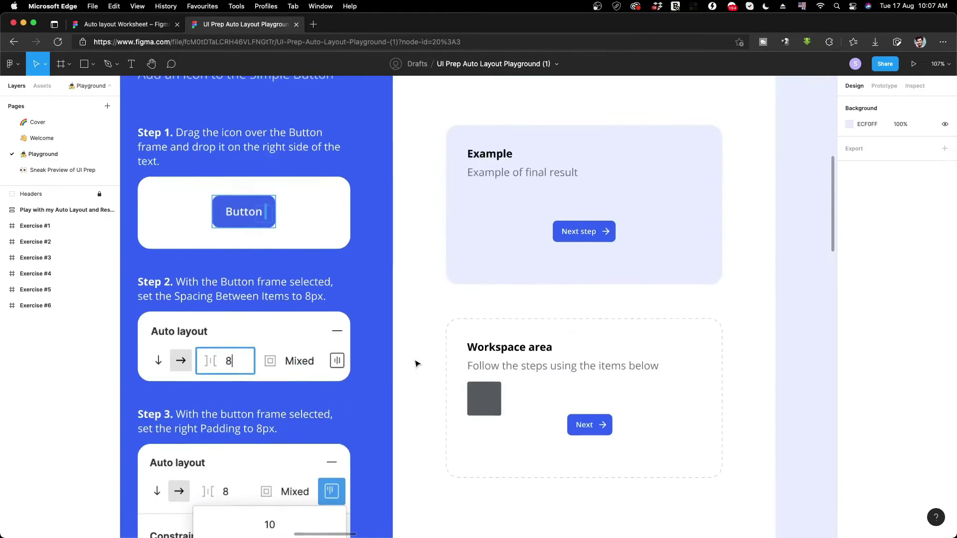
scroll(417, 361, "down", 5)
scroll(588, 424, "down", 3)
scroll(499, 379, "down", 1)
scroll(498, 379, "right", 1)
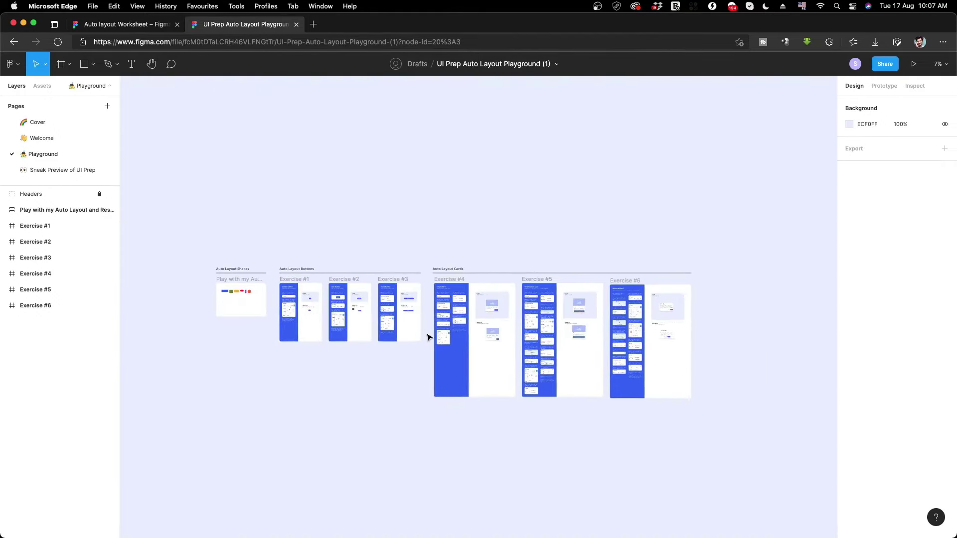
scroll(427, 337, "up", 1)
scroll(429, 338, "up", 2)
scroll(605, 372, "right", 2)
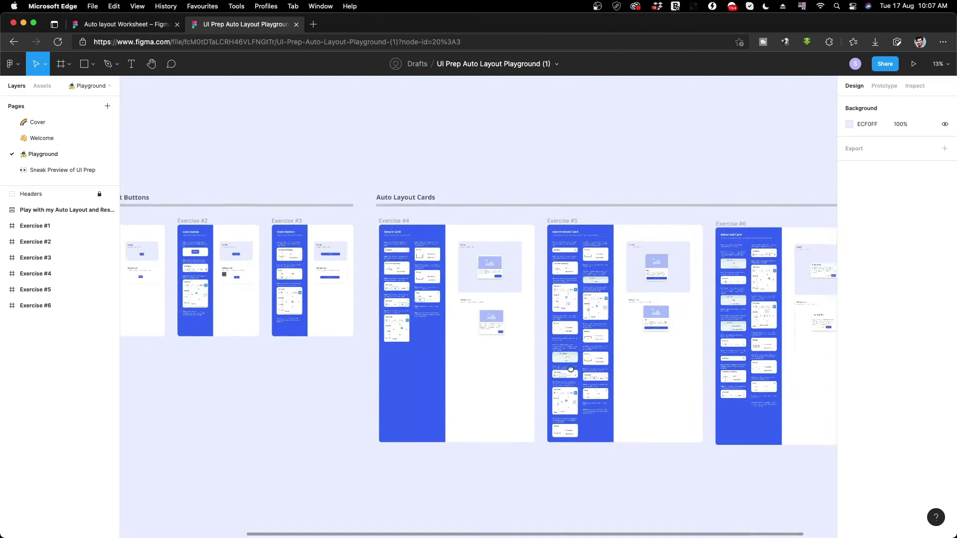
scroll(566, 369, "up", 2)
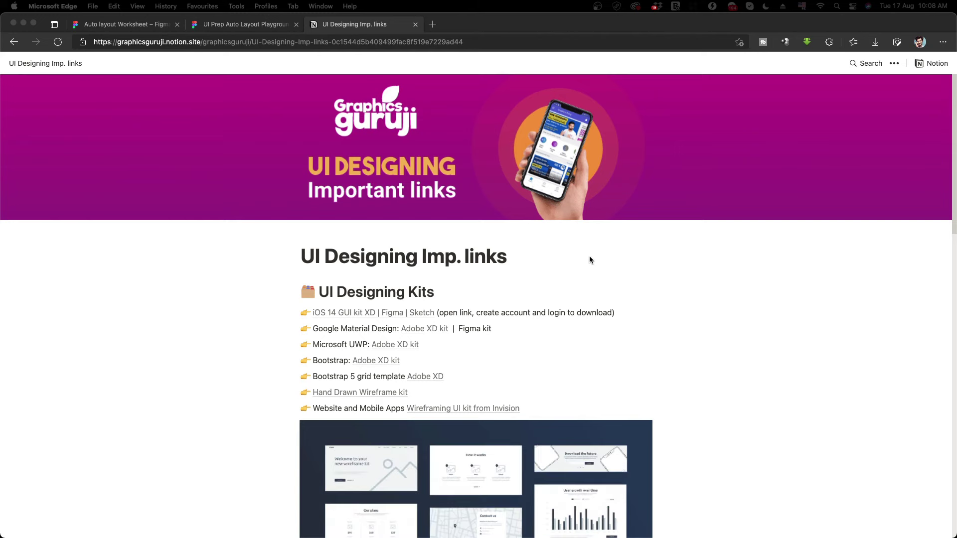
Scroll through the Notion 'UI Designing Imp. links' page's design kit and tool links.
scroll(590, 256, "down", 3)
scroll(367, 129, "up", 1)
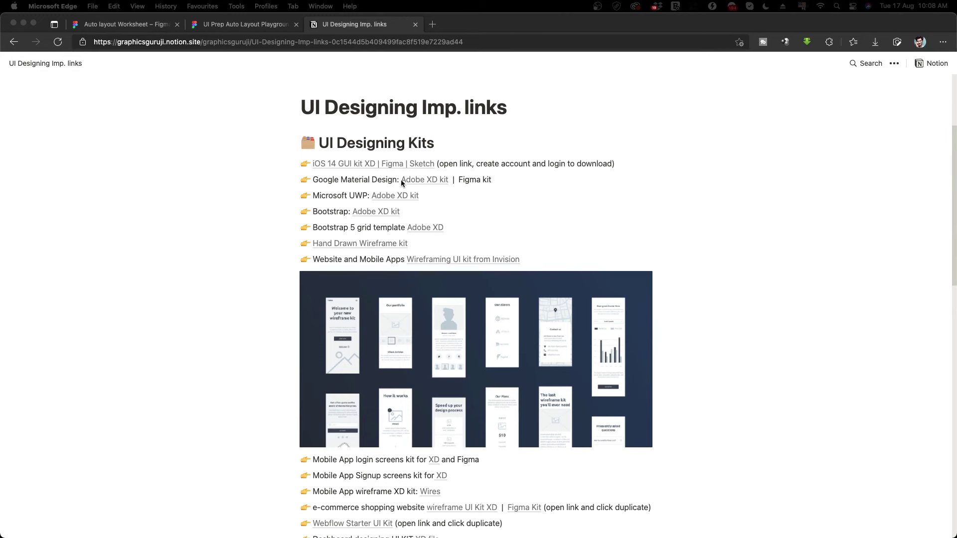
scroll(420, 267, "down", 3)
scroll(420, 268, "down", 1)
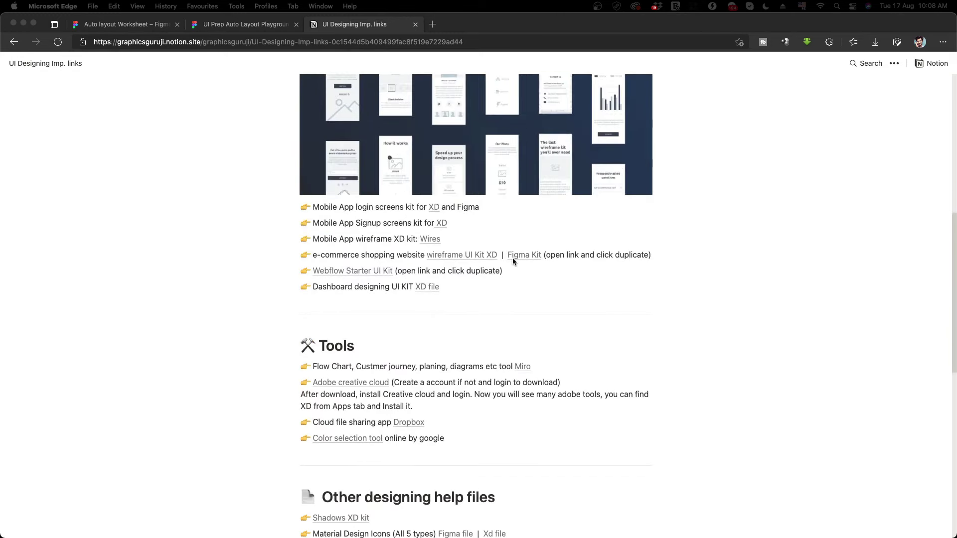
scroll(394, 329, "up", 5)
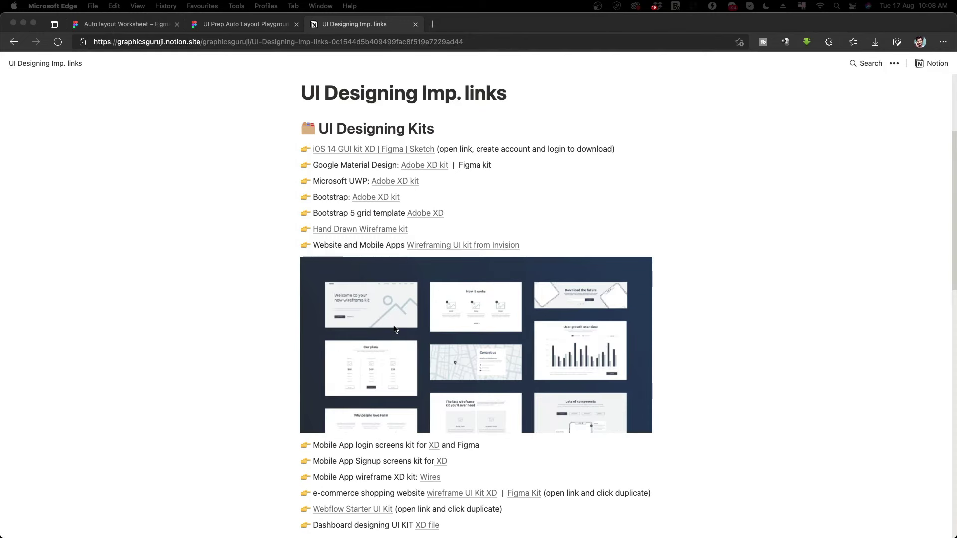
scroll(395, 329, "down", 3)
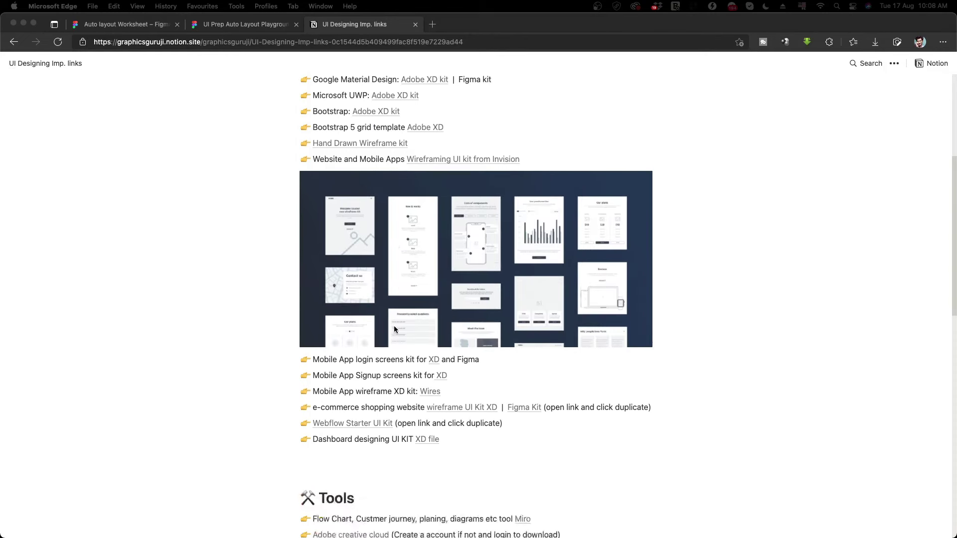
scroll(394, 330, "down", 4)
scroll(394, 330, "down", 2)
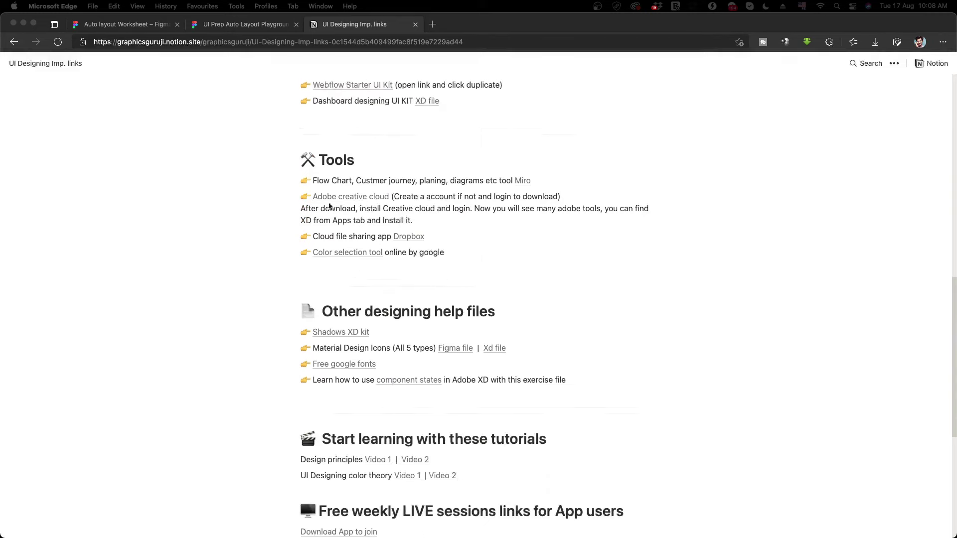
scroll(355, 132, "up", 7)
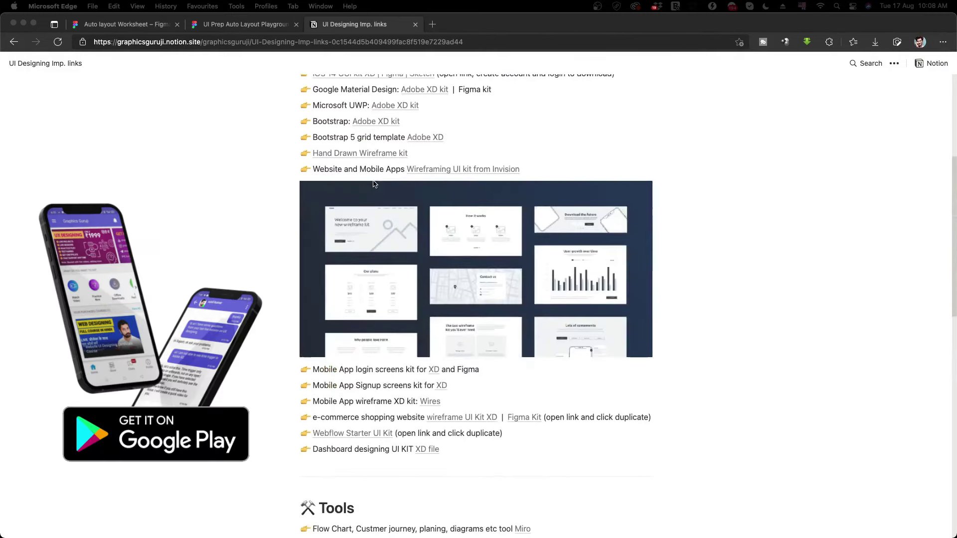
scroll(349, 277, "up", 5)
scroll(349, 277, "down", 8)
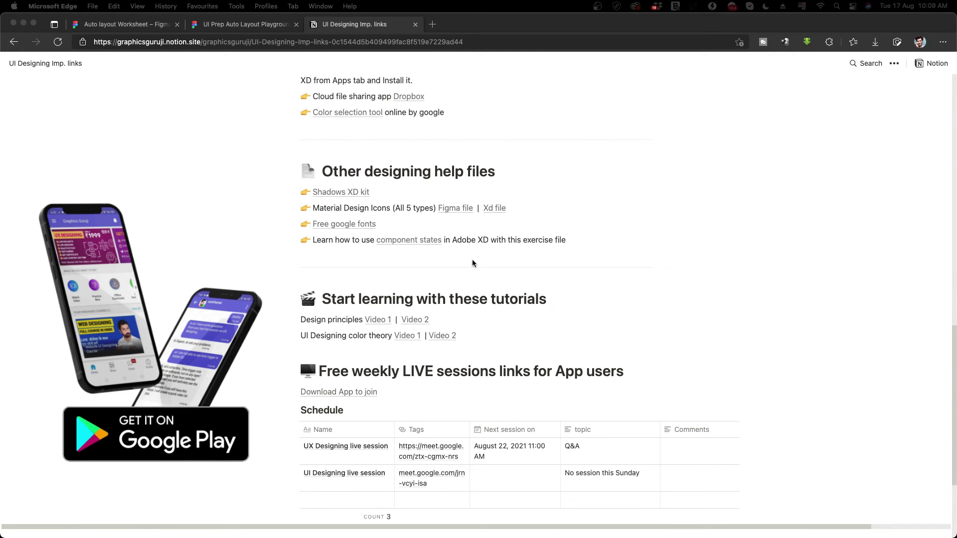
scroll(458, 252, "down", 3)
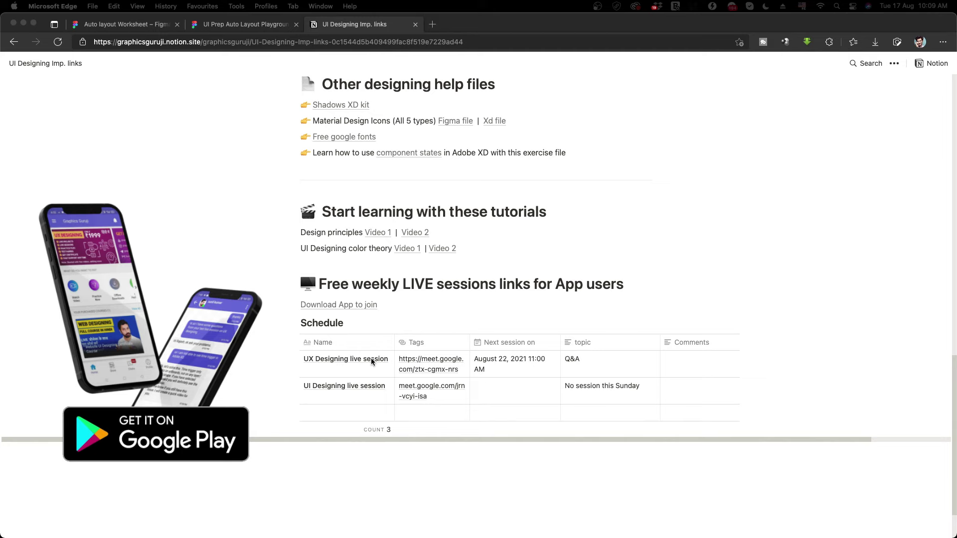
scroll(372, 360, "up", 2)
scroll(372, 360, "up", 3)
scroll(371, 360, "up", 1)
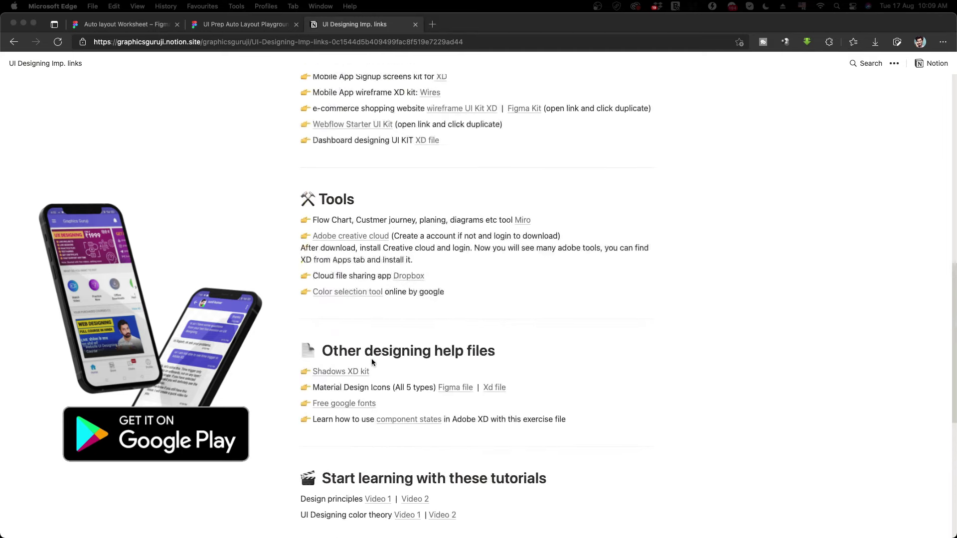
scroll(371, 360, "up", 3)
scroll(372, 362, "up", 3)
scroll(372, 363, "down", 8)
scroll(372, 363, "down", 4)
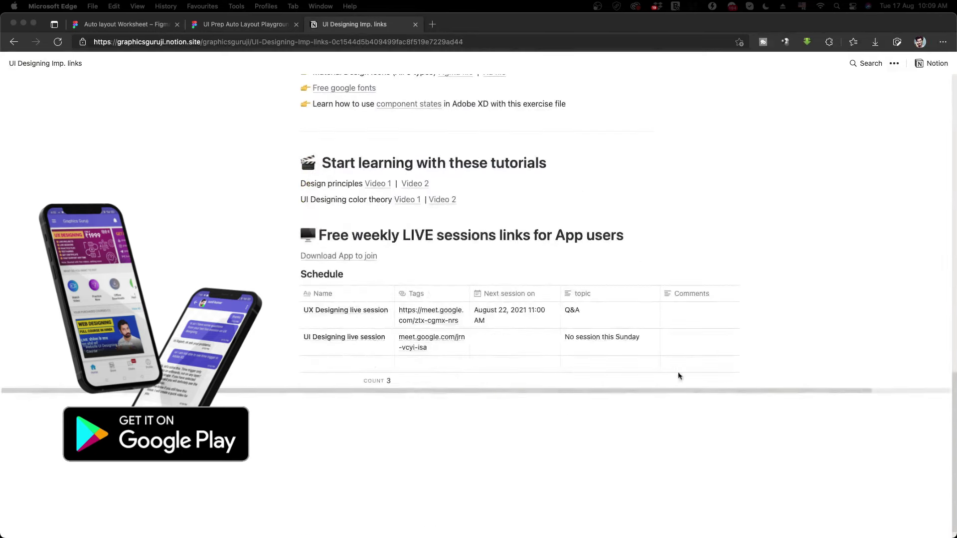
scroll(423, 308, "up", 15)
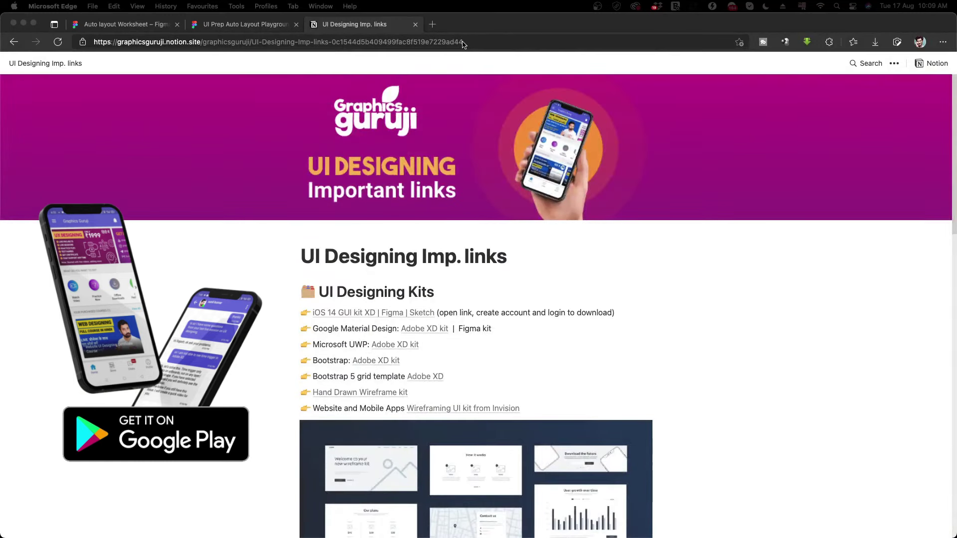
left_click(502, 40)
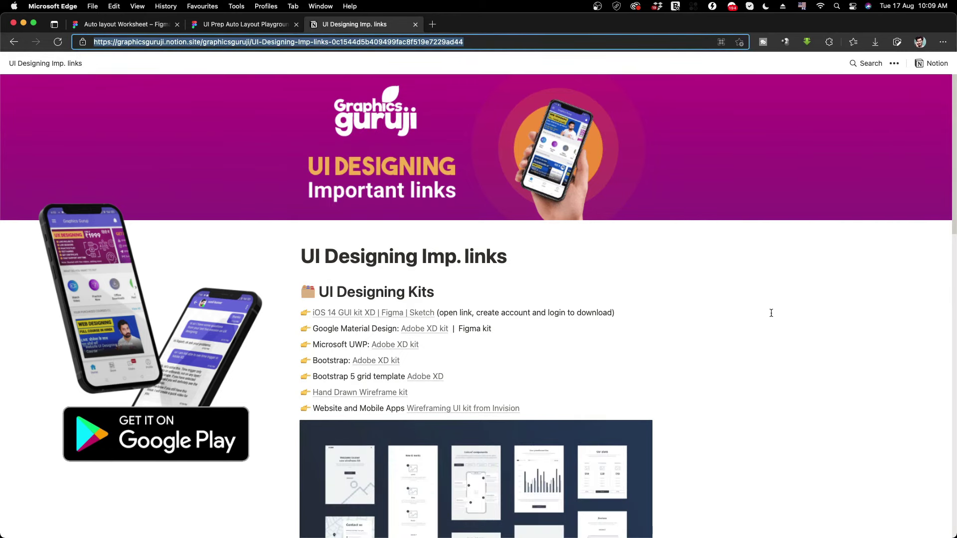
scroll(771, 313, "down", 5)
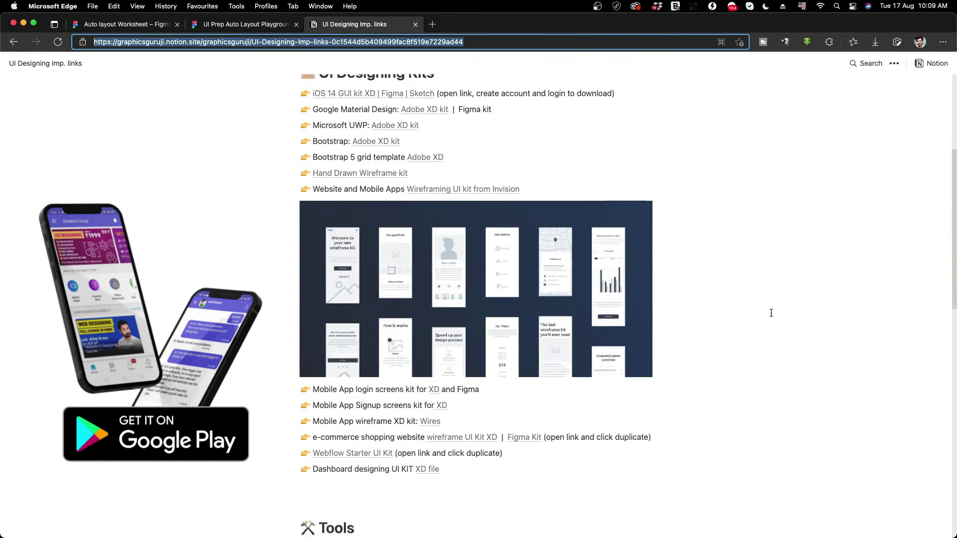
scroll(772, 313, "down", 5)
scroll(771, 314, "down", 2)
scroll(772, 313, "down", 5)
scroll(771, 313, "up", 10)
scroll(771, 313, "up", 10)
scroll(771, 313, "up", 5)
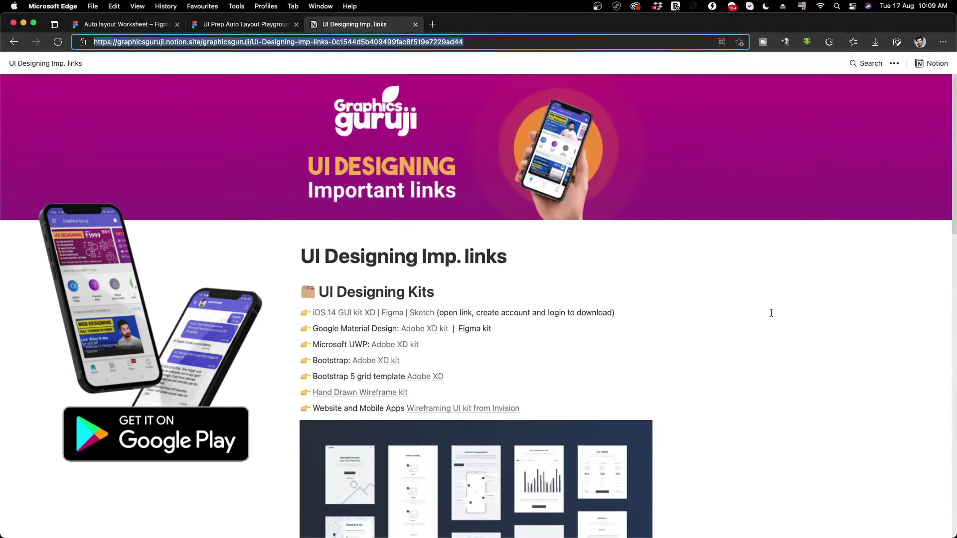